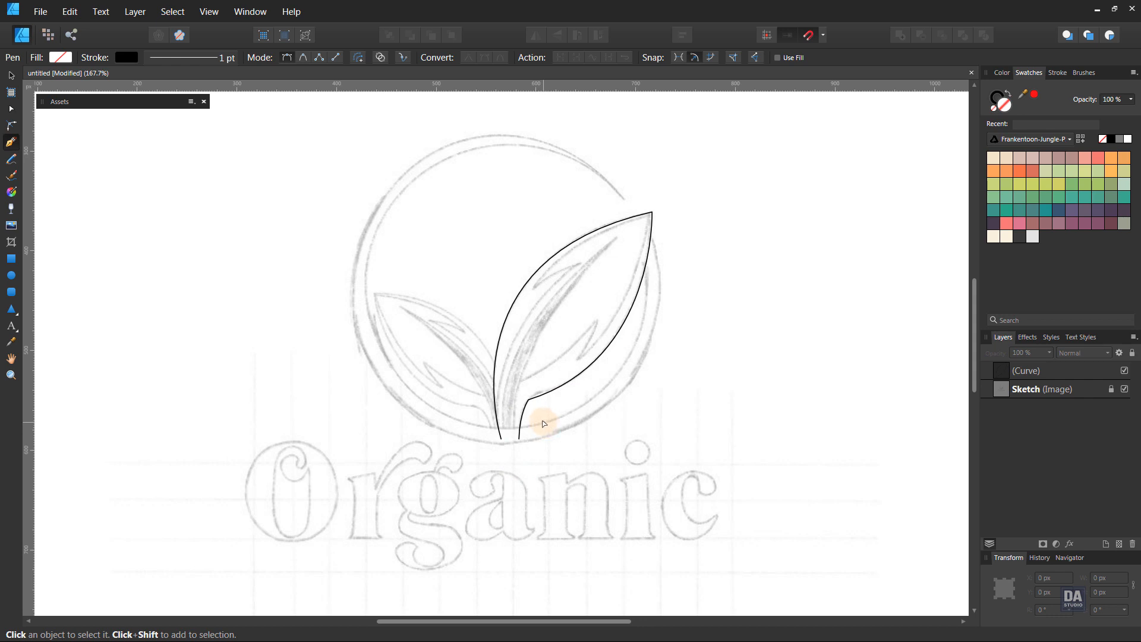
- Round the large leaf outline's corner where the blade meets the stem to a radius of about 26.2 px
scroll(543, 423, "up", 4)
key("space")
left_click_drag(546, 358, 528, 486)
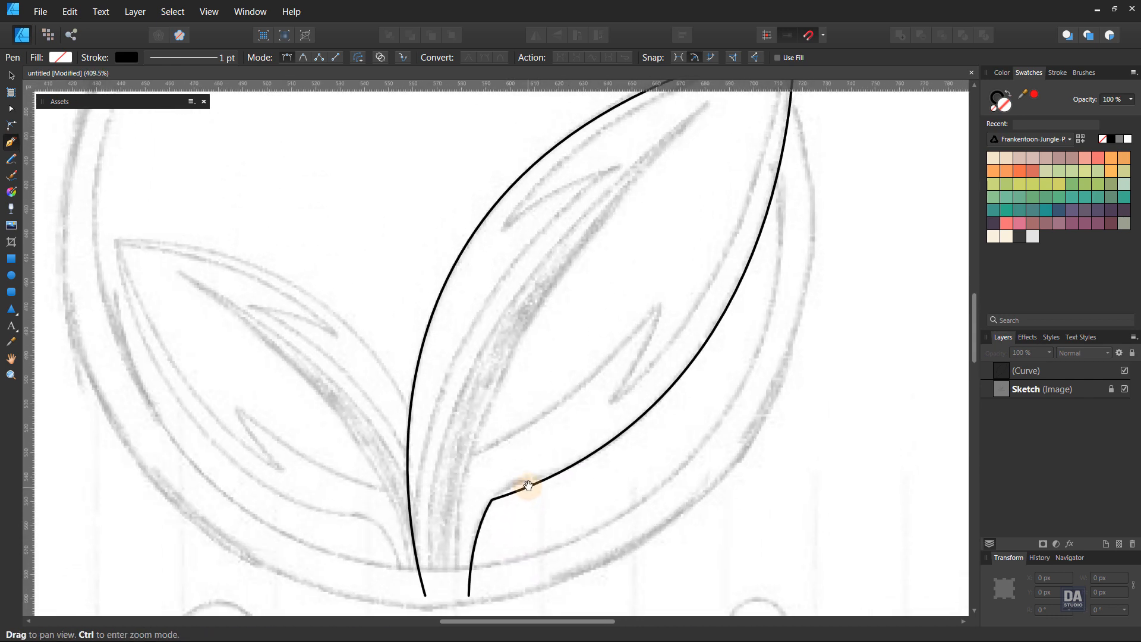
scroll(528, 486, "down", 1)
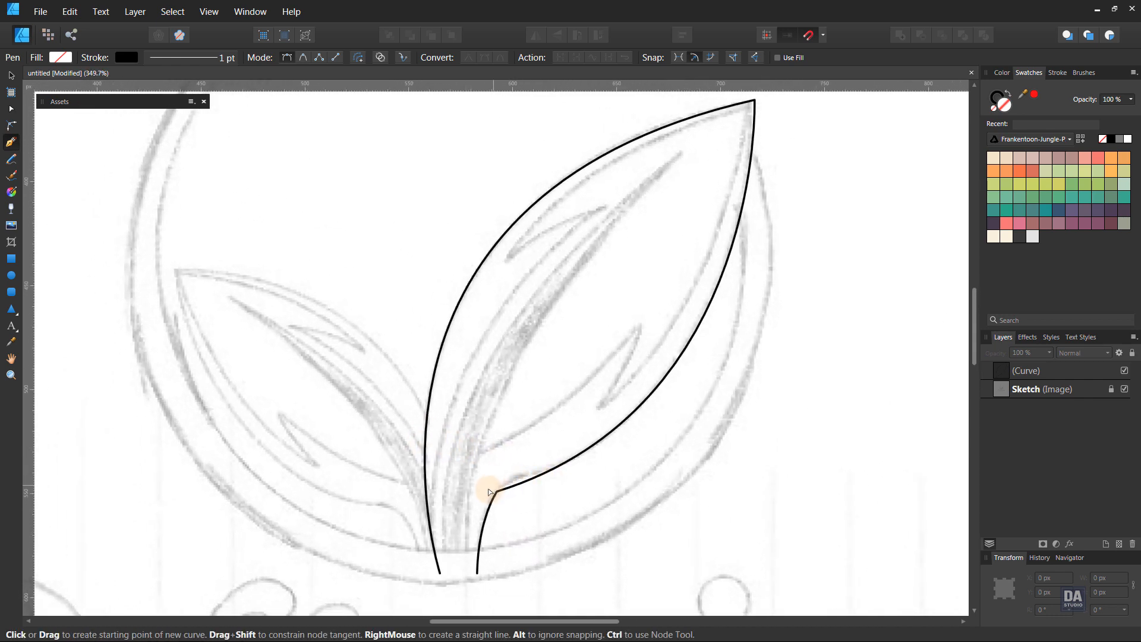
left_click(497, 492)
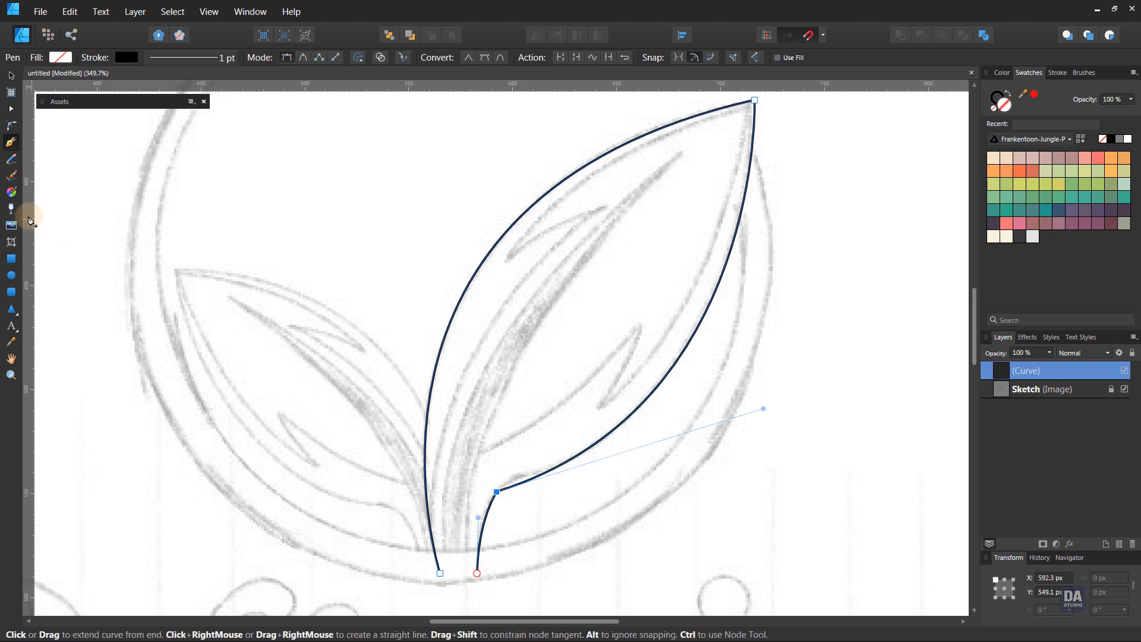
left_click(10, 125)
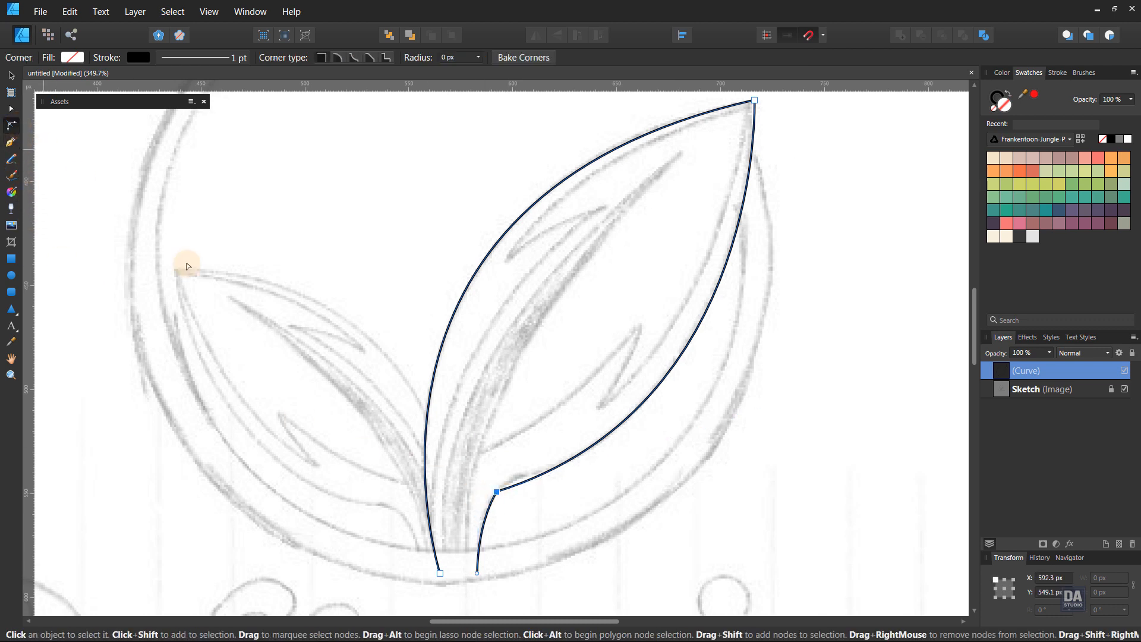
left_click_drag(497, 495, 543, 531)
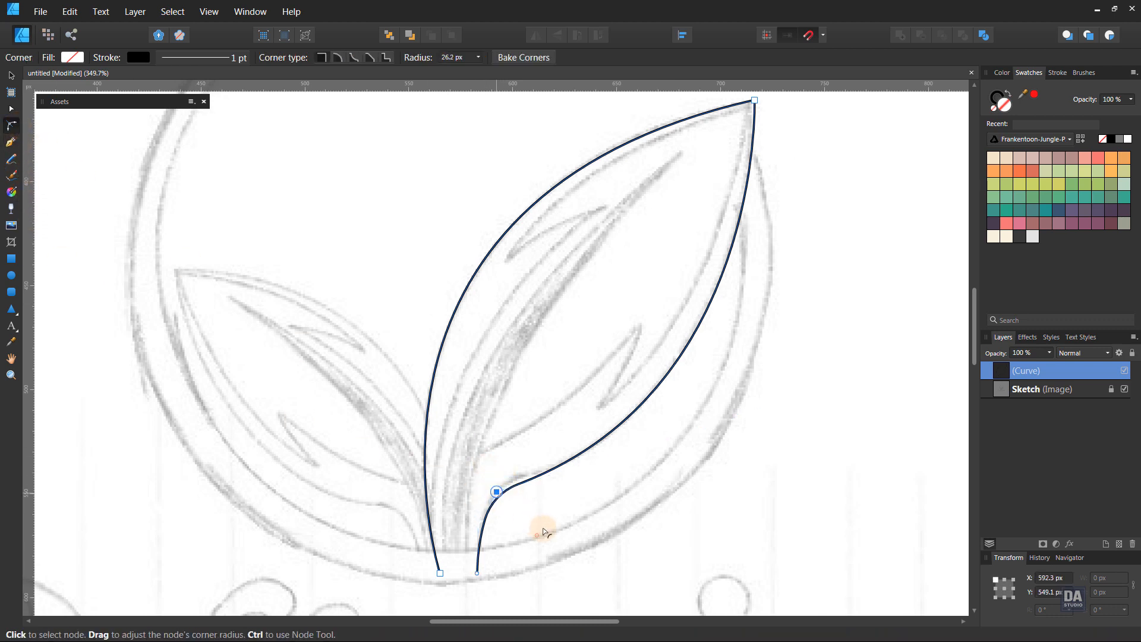
left_click(574, 501)
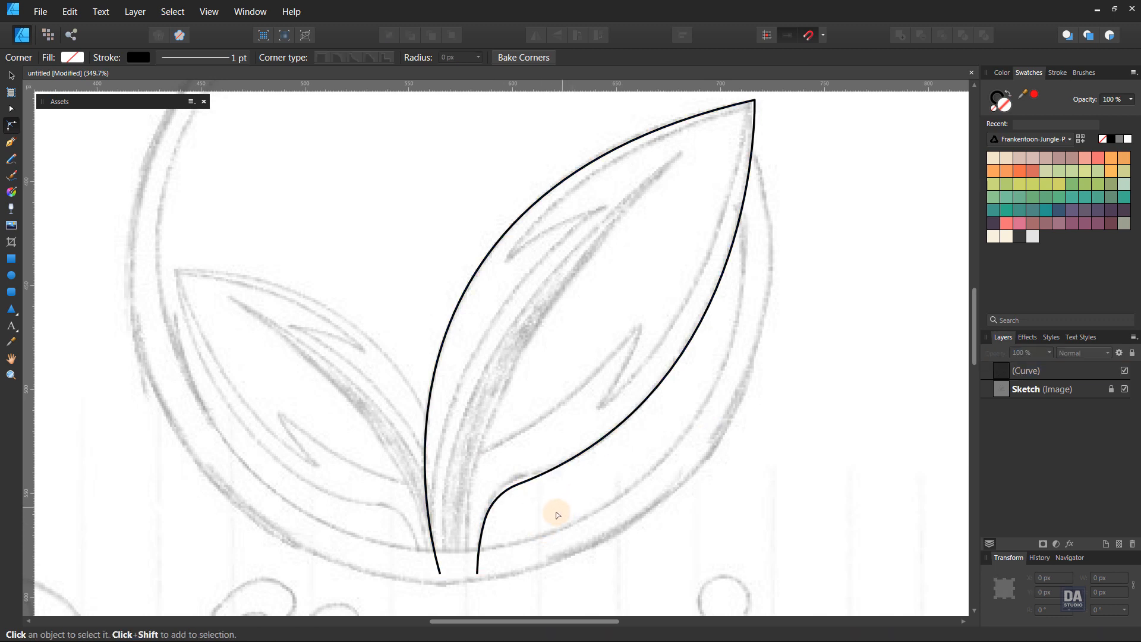
- Close the large leaf outline with a straight segment across the base of the stem
left_click(478, 575)
left_click(479, 574)
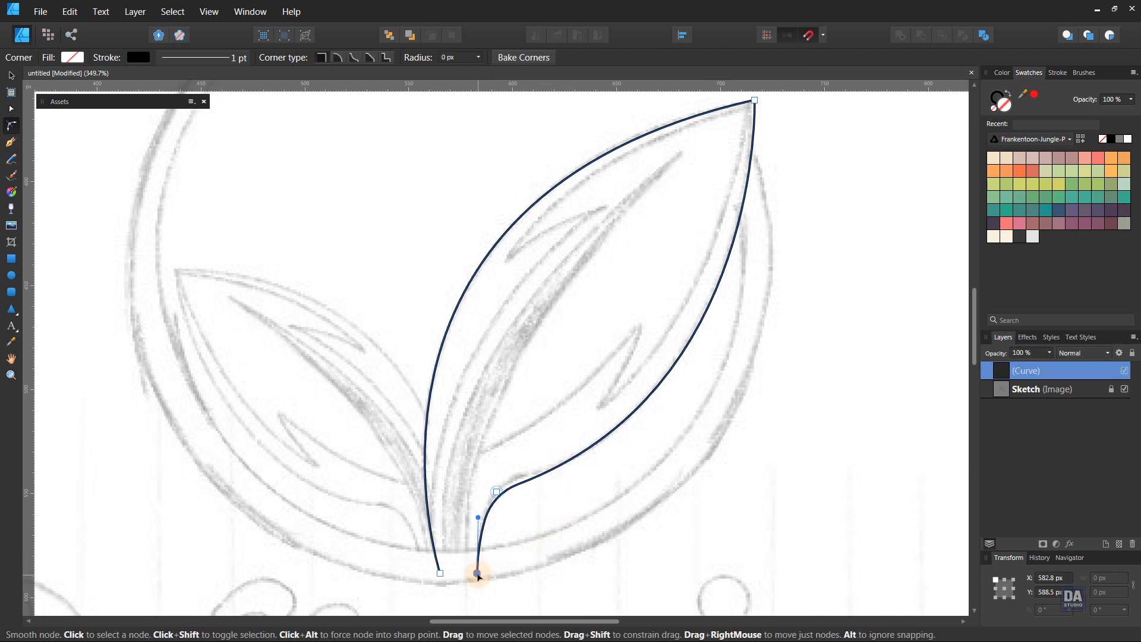
key("p")
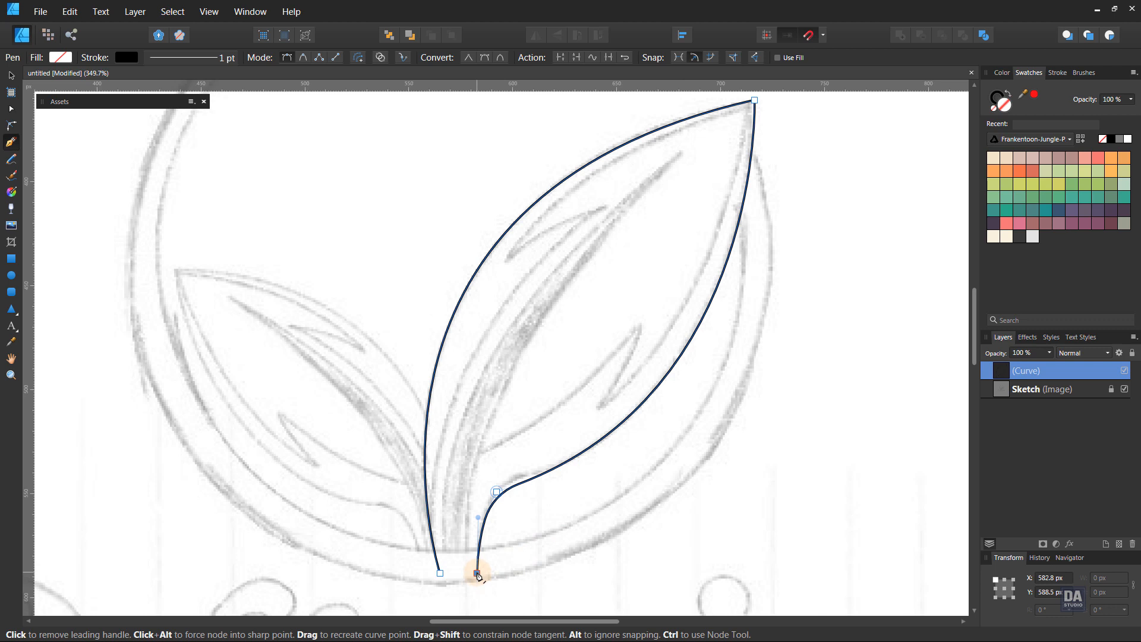
left_click(440, 573)
key("Escape")
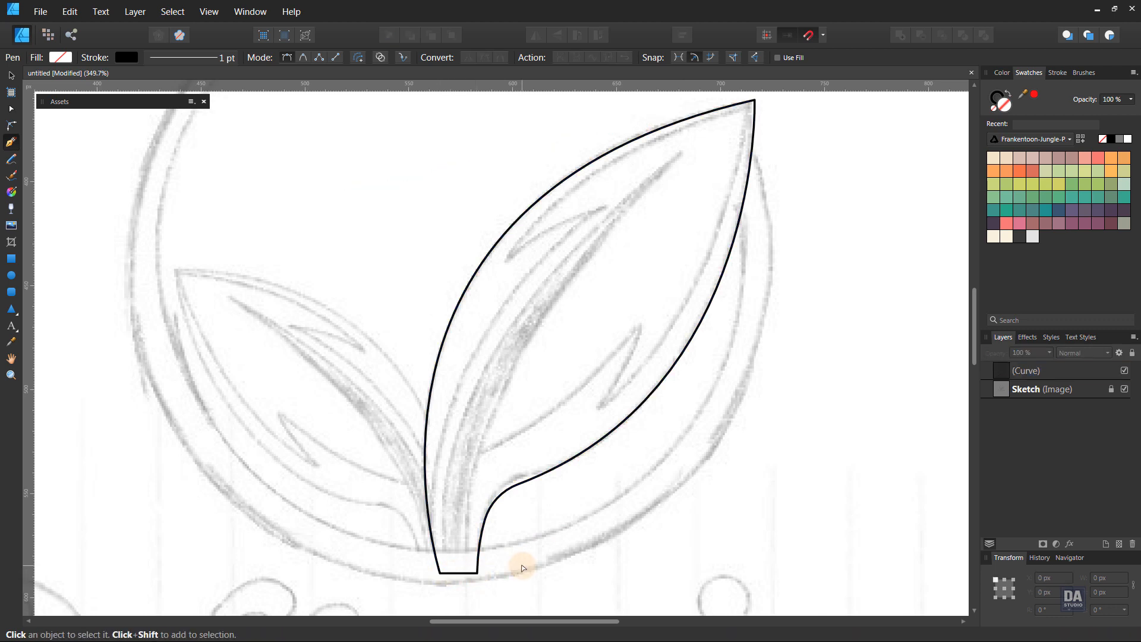
- Trace the right edge of the large leaf's central vein from the stem base up to the vein's tip, ending in a sharp node
left_click_drag(575, 454, 502, 423)
left_click_drag(539, 465, 537, 445)
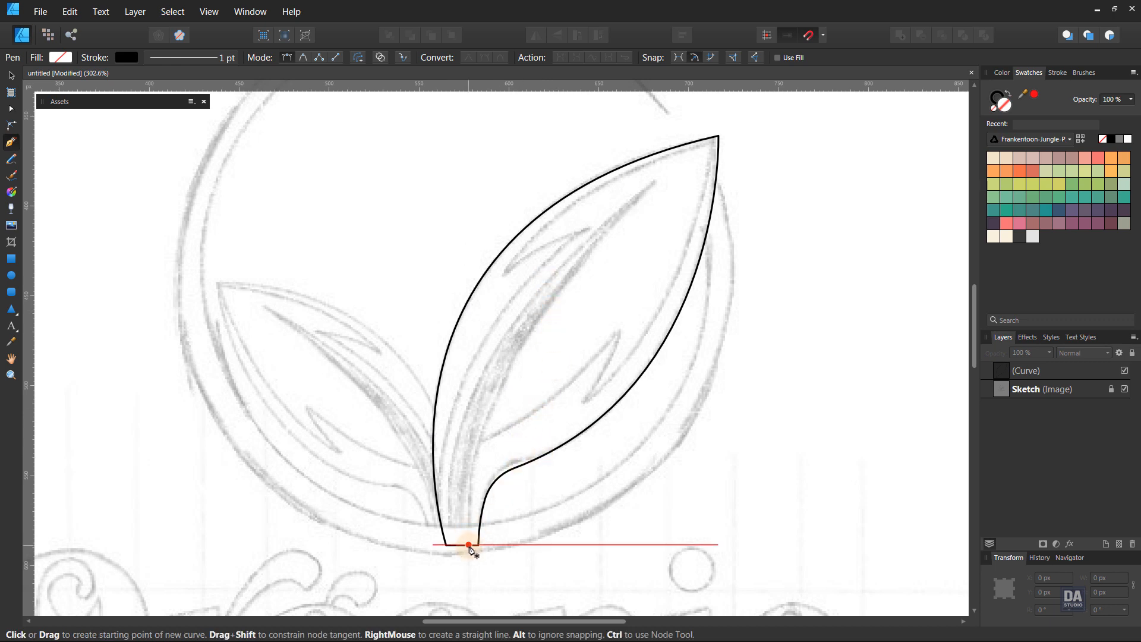
left_click(468, 545)
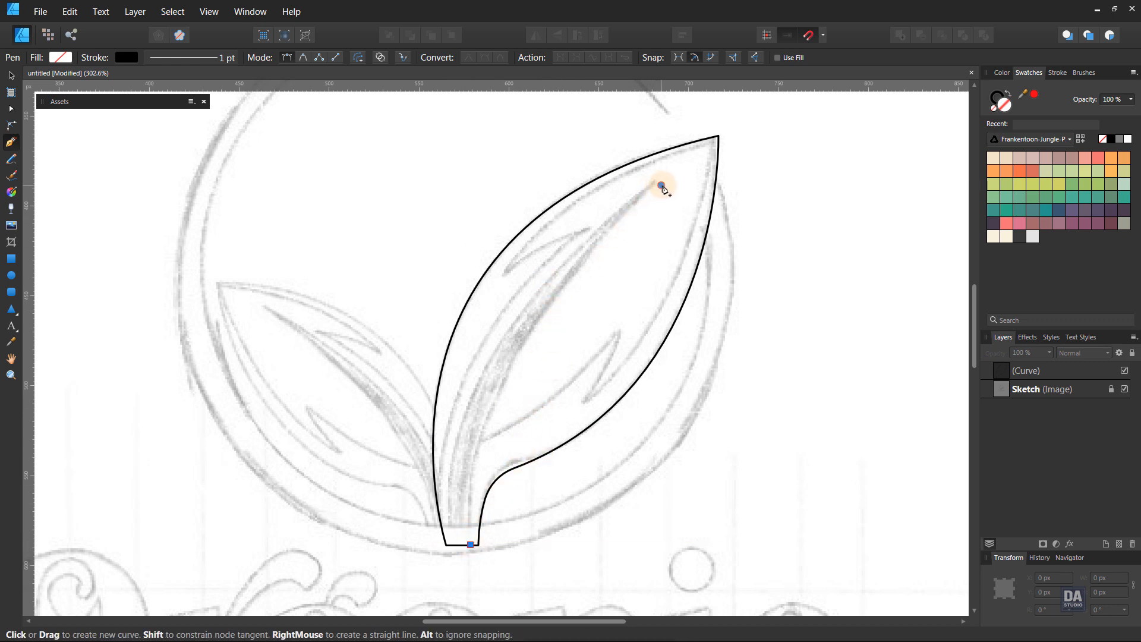
left_click_drag(661, 186, 806, 99)
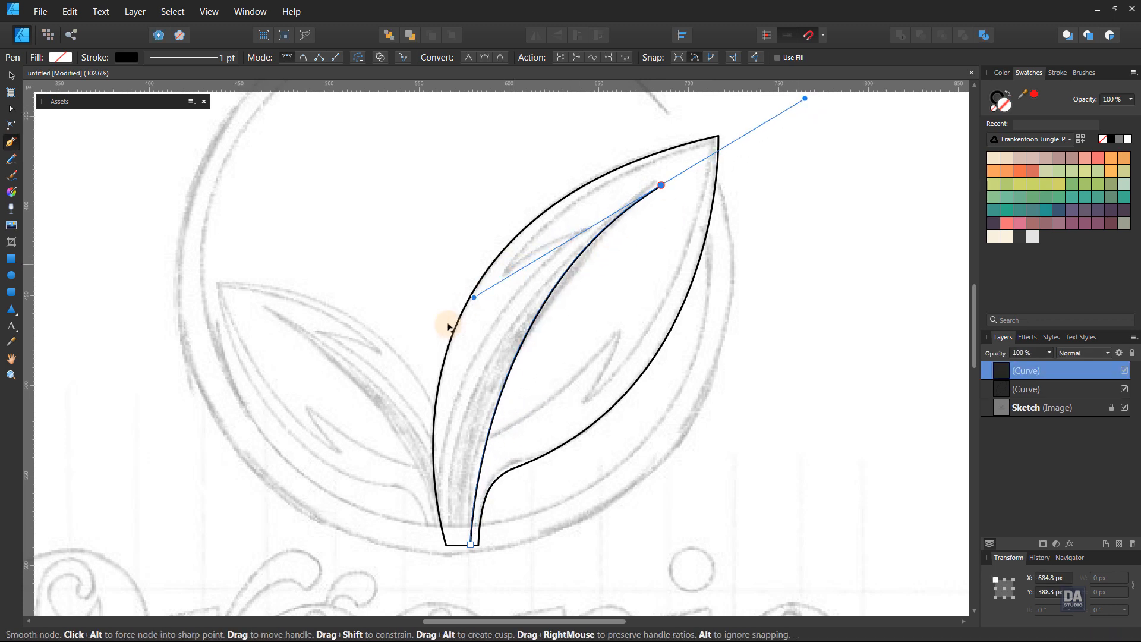
left_click_drag(449, 325, 459, 350)
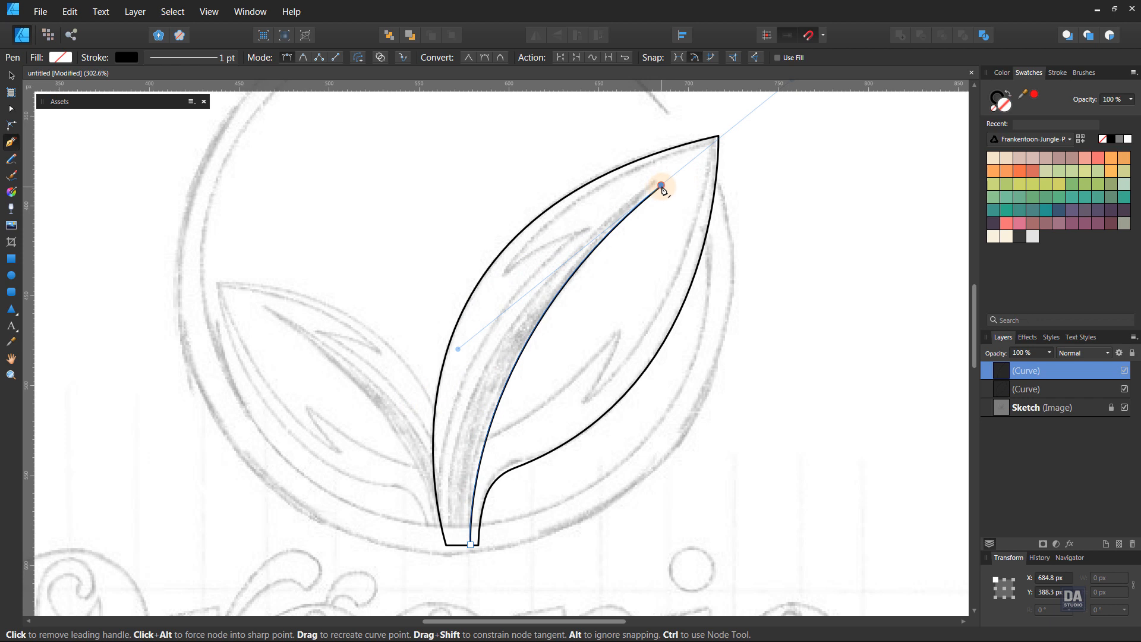
left_click(661, 186)
- Add the vein's left edge down to the stem base, bend it to follow the sketch, and close the shape
left_click(450, 545)
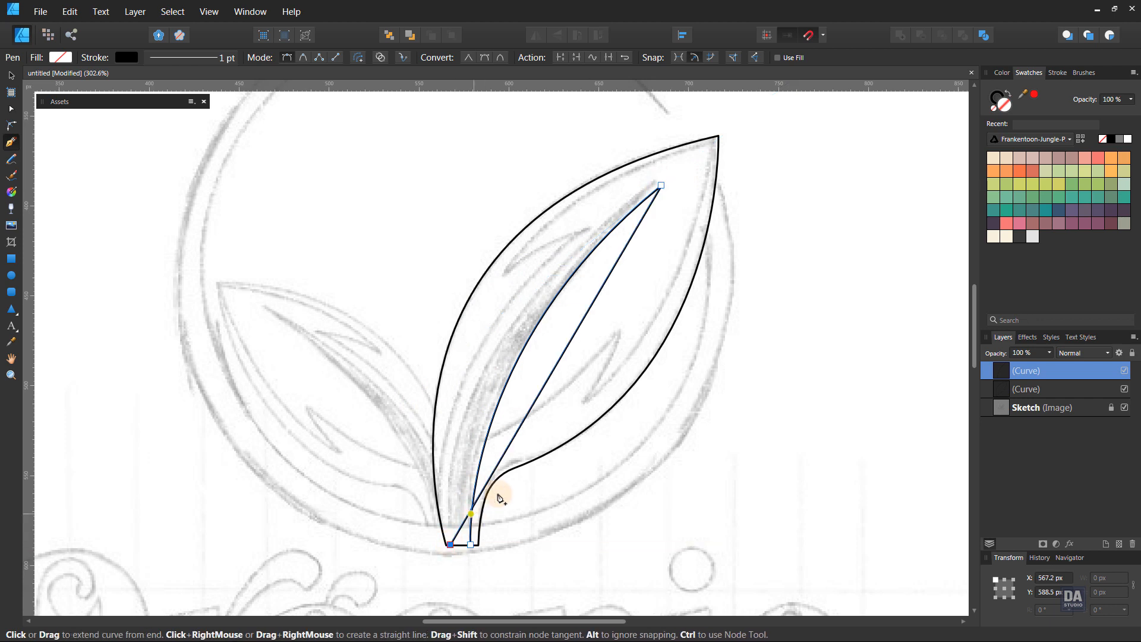
left_click_drag(533, 410, 427, 382)
left_click_drag(539, 288, 540, 258)
left_click_drag(427, 384, 435, 392)
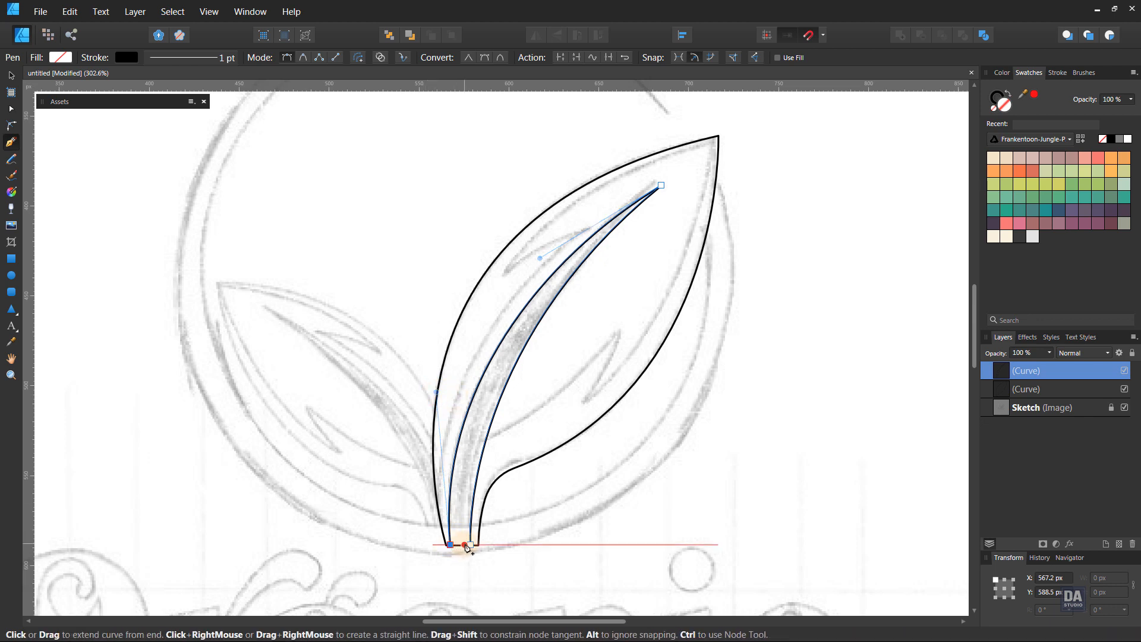
left_click(471, 544)
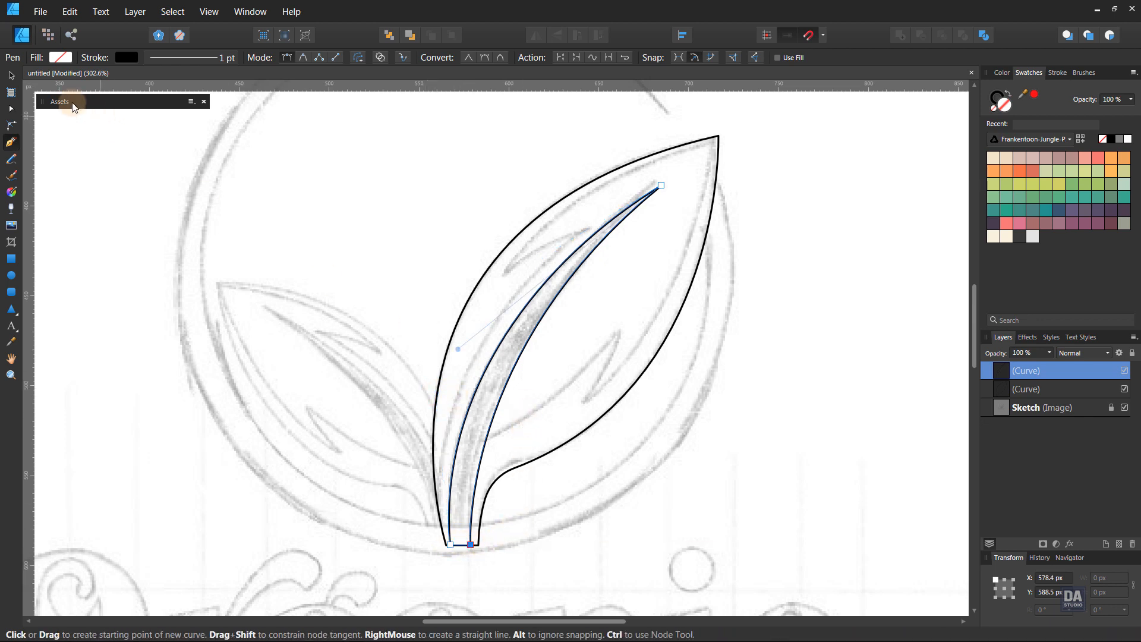
- Fill the vein shape with the dark purple swatch and remove its stroke
left_click(11, 75)
left_click(994, 221)
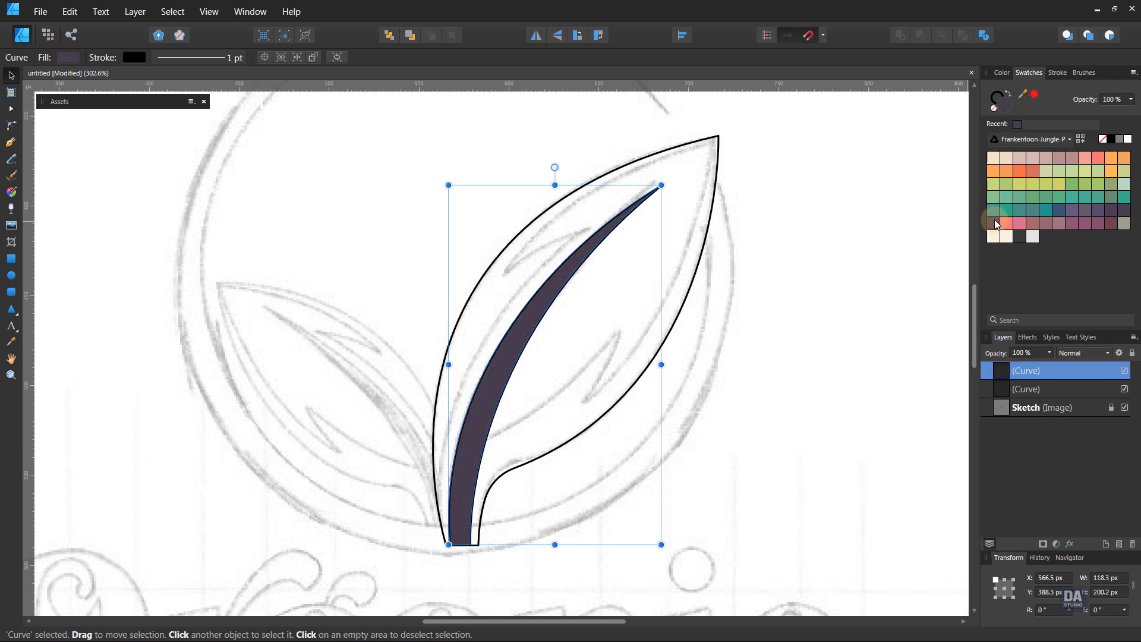
left_click(995, 109)
key("ctrl+z")
left_click(994, 107)
- Change the vein's fill to the dark grey 2F2E30 and deselect the shape
double_click(1004, 106)
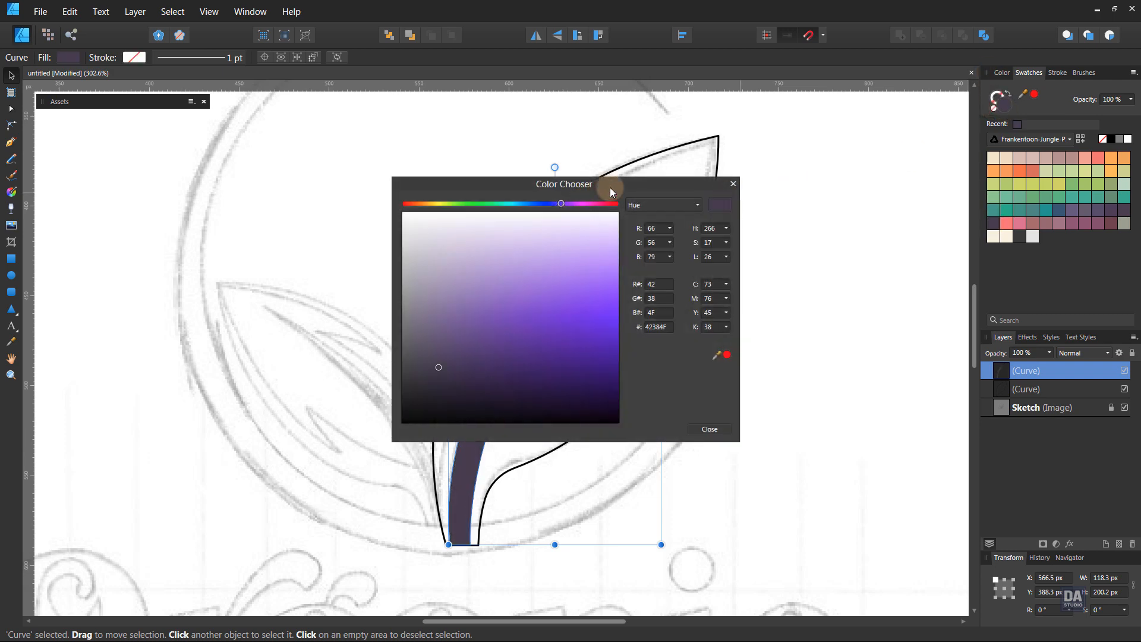
left_click_drag(611, 187, 1012, 180)
left_click_drag(830, 363, 806, 366)
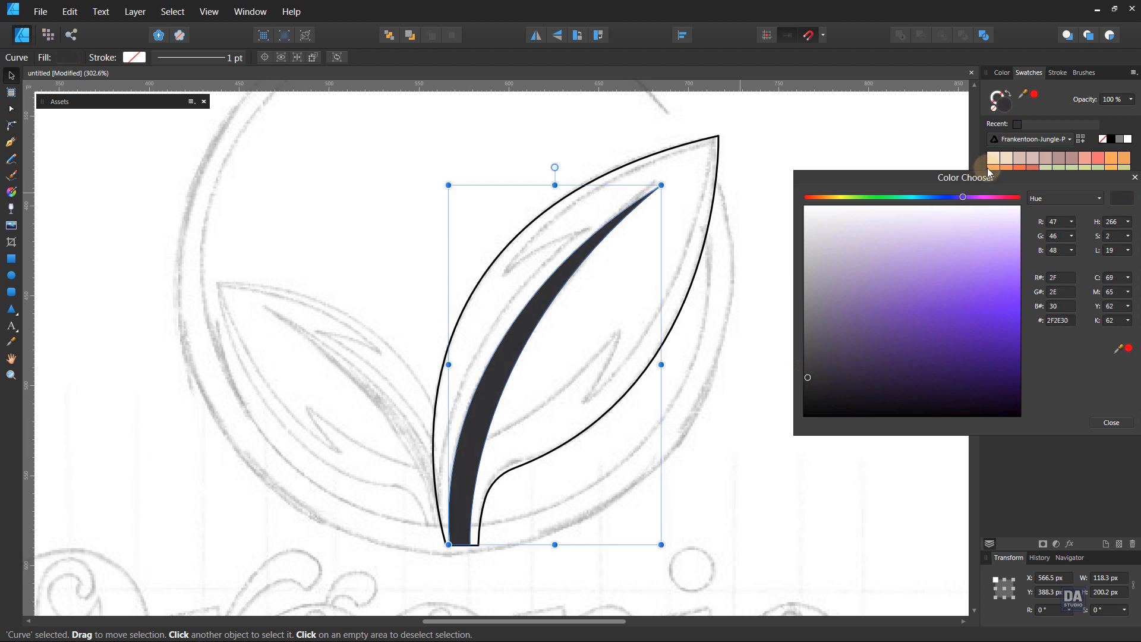
left_click_drag(951, 177, 921, 166)
left_click(1062, 402)
left_click(732, 386)
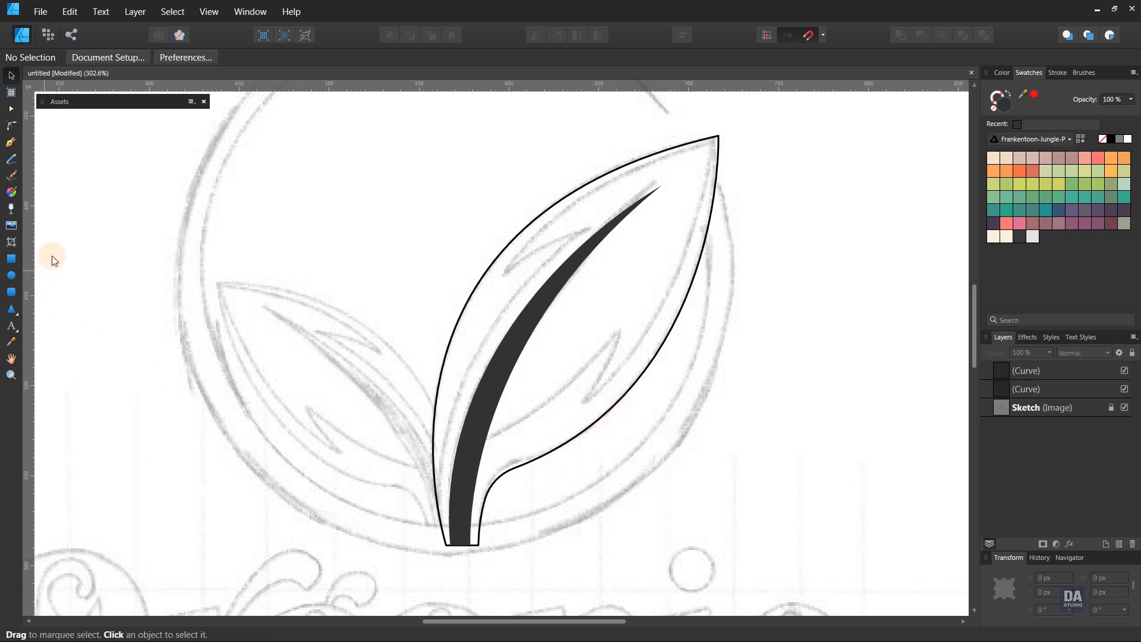
- Draw the shading shape's first curve from the leaf tip to the lower notch, with a teal stroke and no fill
left_click(15, 143)
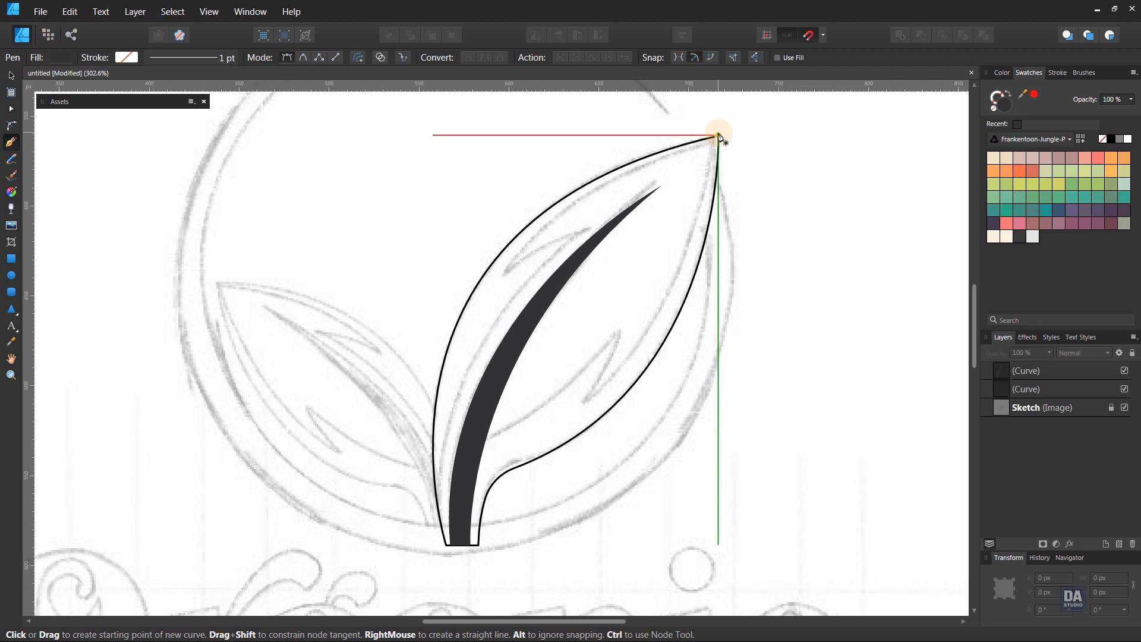
left_click(719, 137)
left_click_drag(585, 402, 488, 470)
left_click(585, 402)
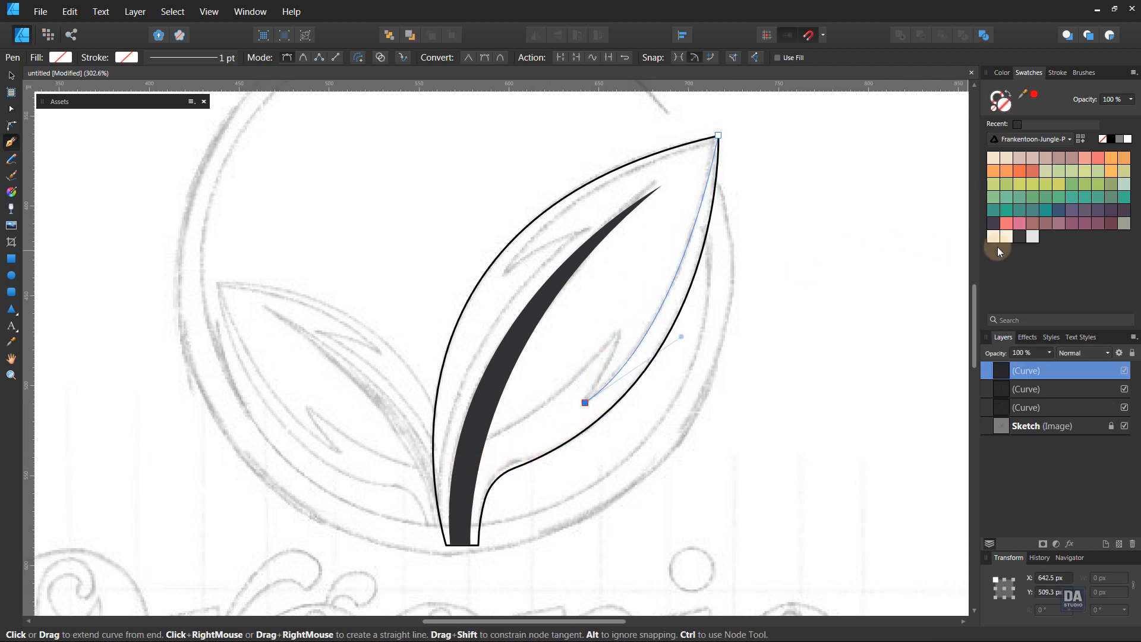
left_click(1032, 210)
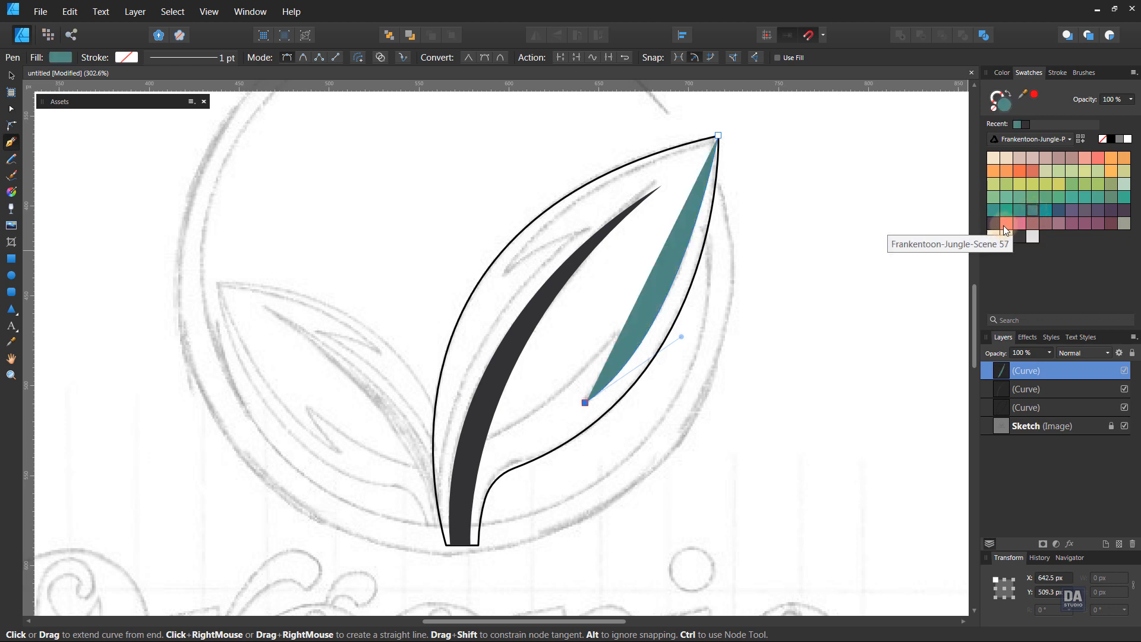
left_click(1009, 91)
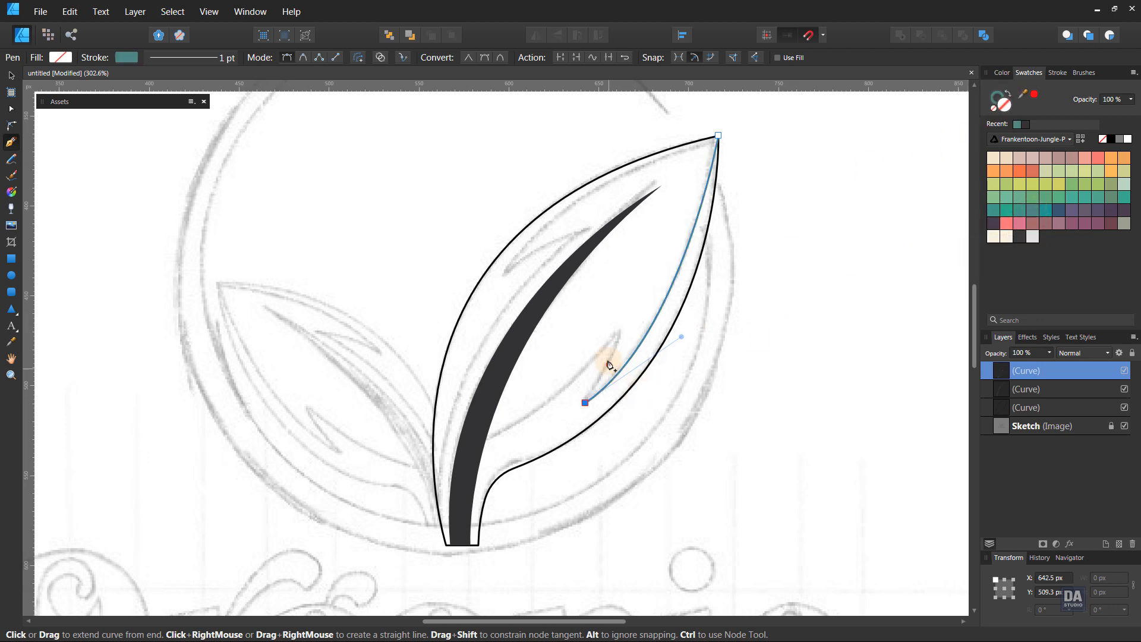
- Continue the shading curve up to the notch's point and down to the central vein, with sharp nodes at both ends
left_click_drag(622, 326, 643, 257)
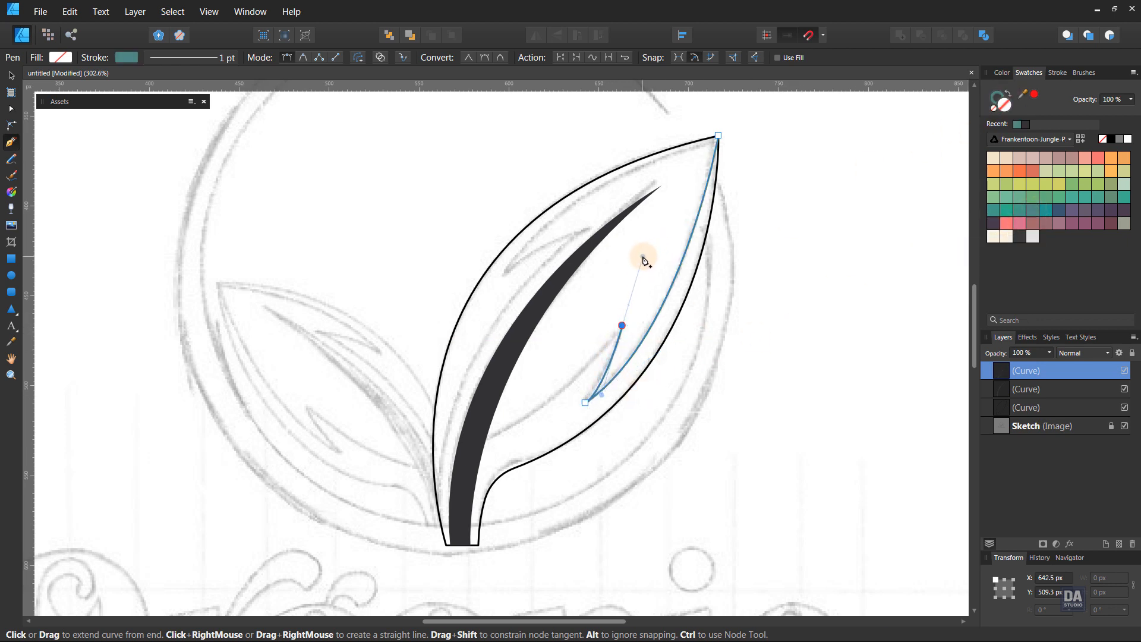
left_click(622, 328)
left_click_drag(476, 445, 398, 480)
left_click(476, 445)
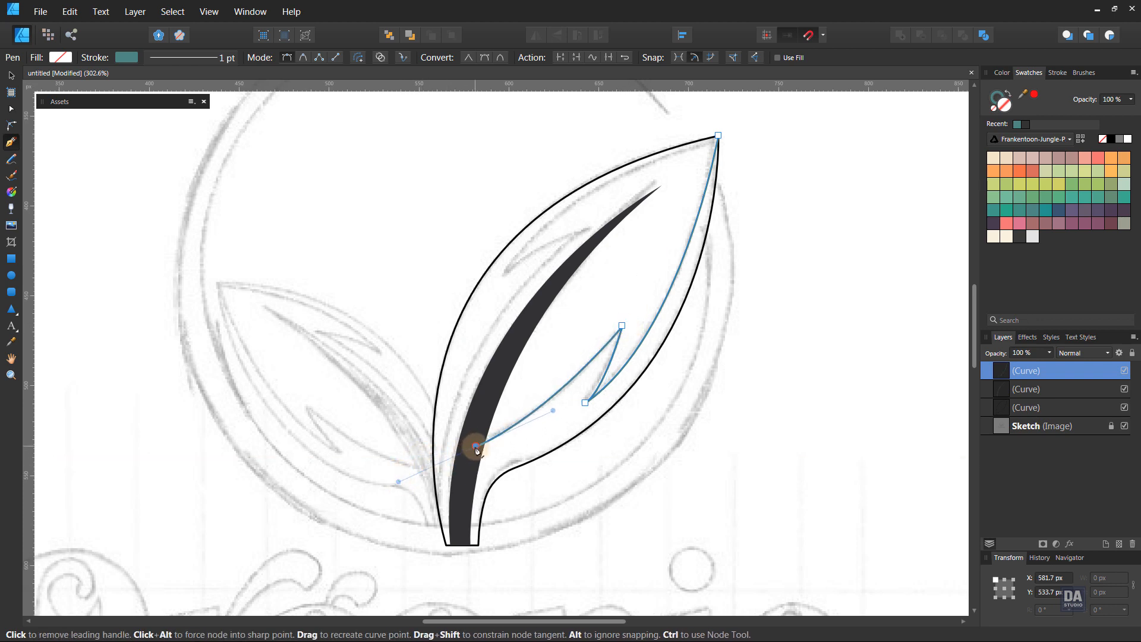
- Close the shading shape with straight segments through the stem base and around the outside of the leaf's right edge
left_click(458, 545)
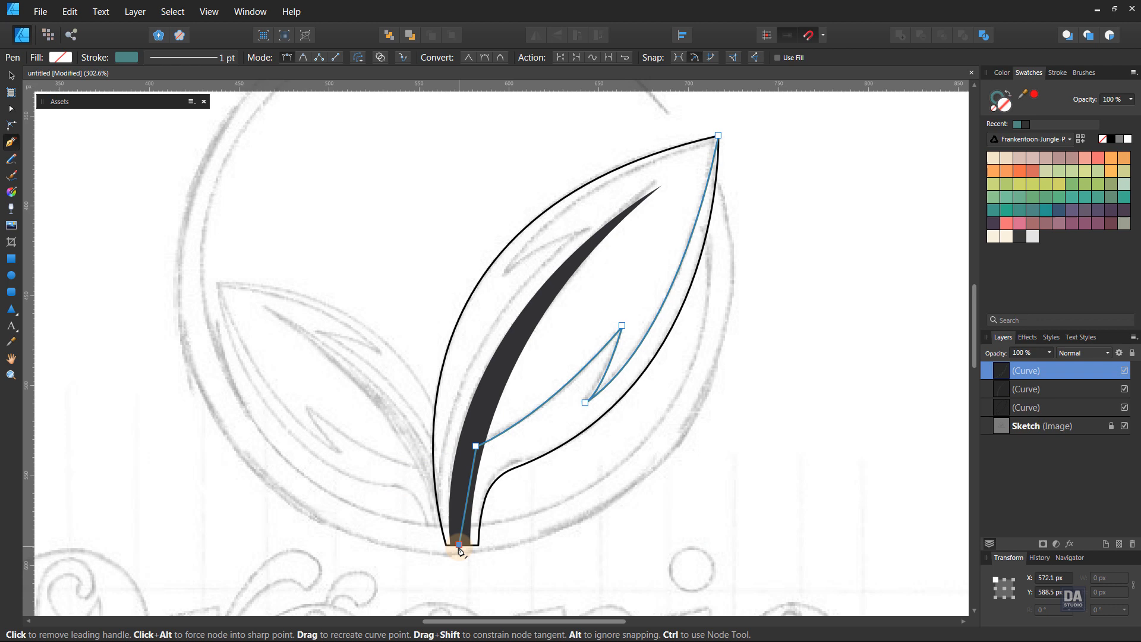
left_click(497, 544)
left_click(734, 308)
left_click(744, 141)
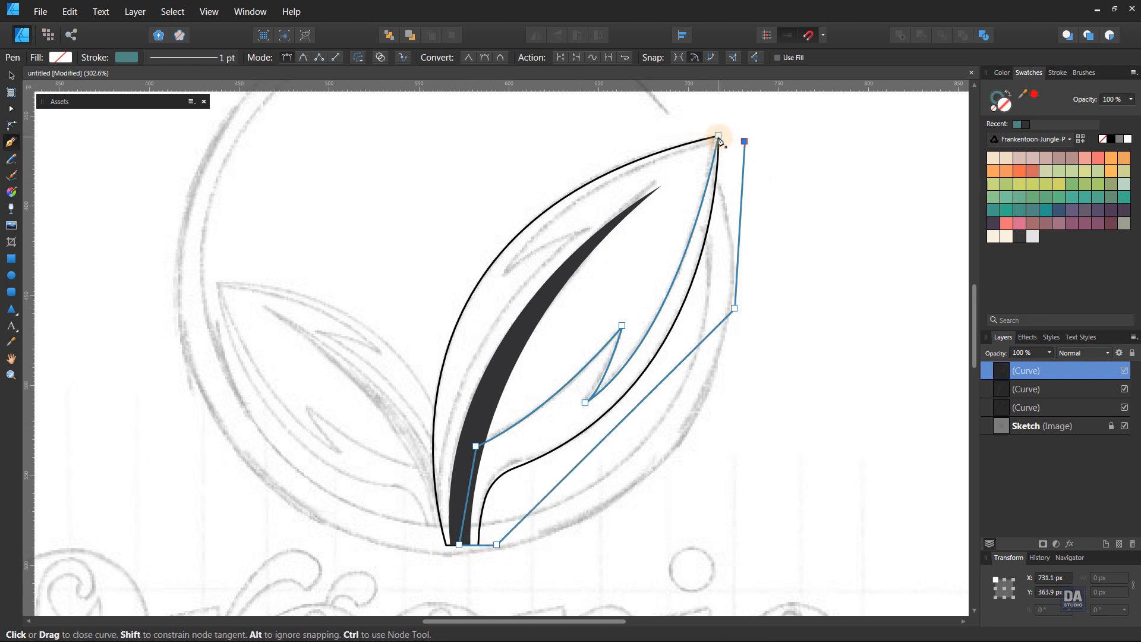
left_click(718, 136)
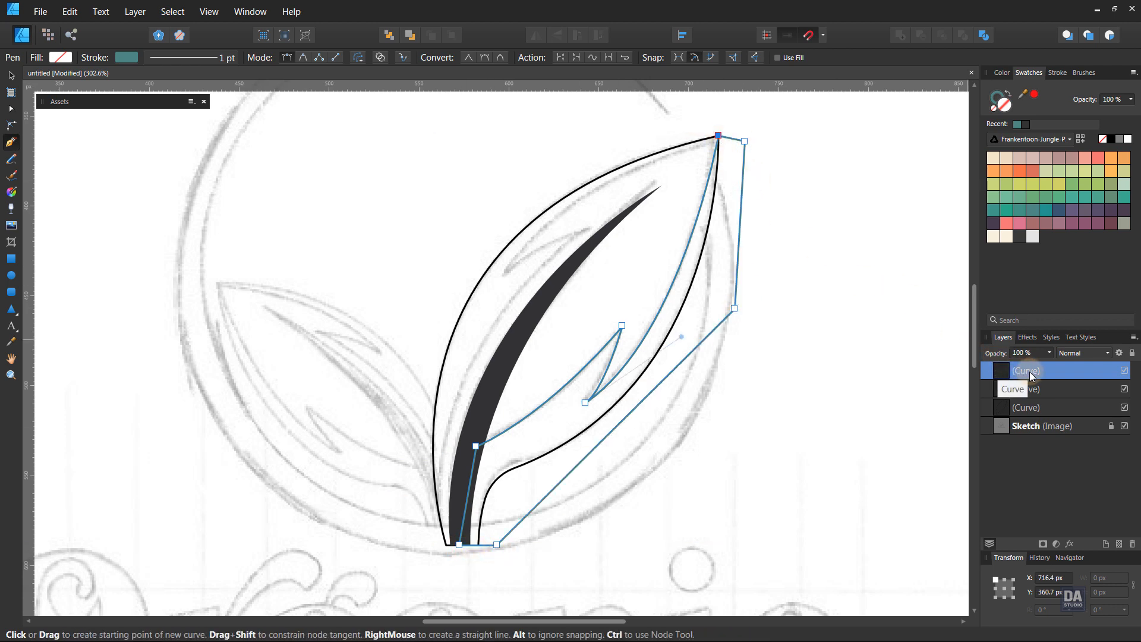
- Clip the shading shape inside the large leaf outline and turn its teal stroke into a teal fill
left_click_drag(1029, 375, 1022, 407)
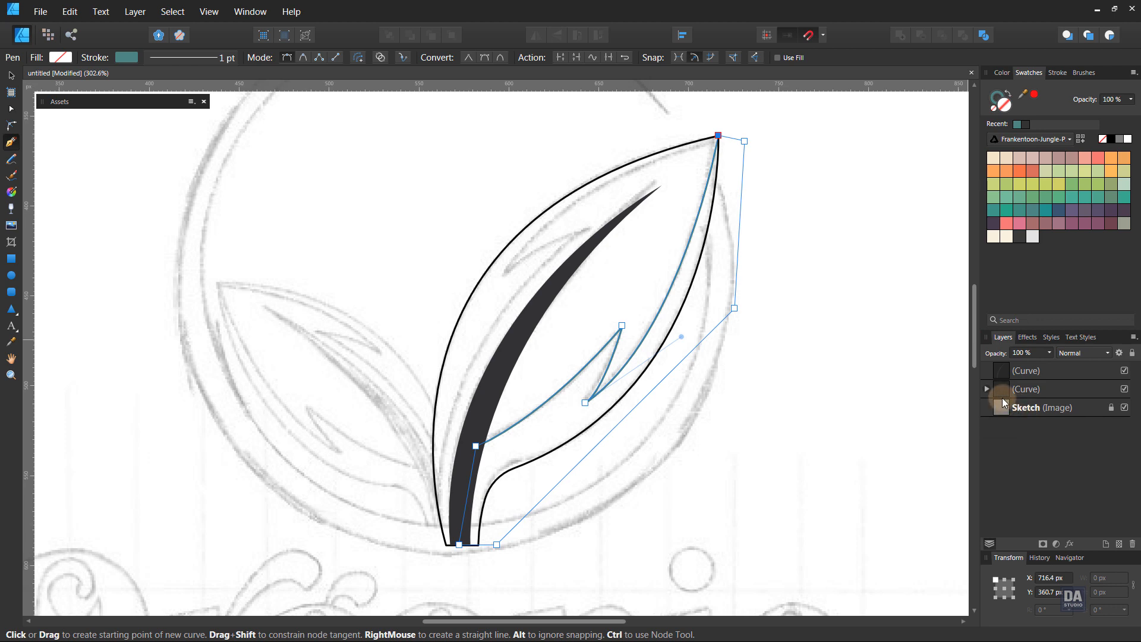
left_click(986, 390)
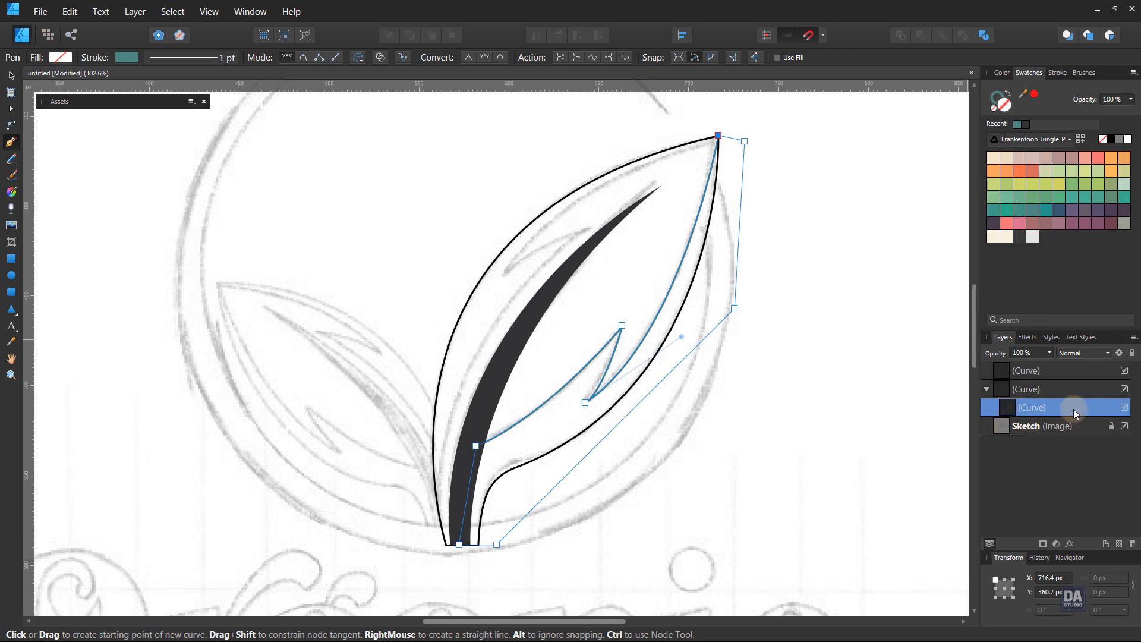
left_click(1008, 90)
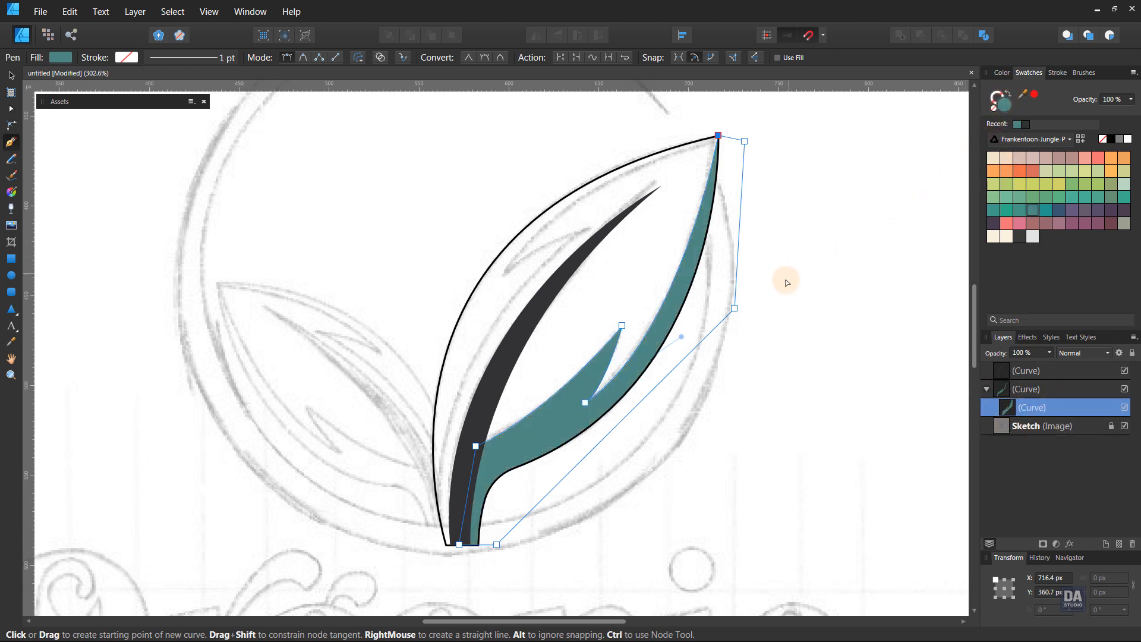
key("Escape")
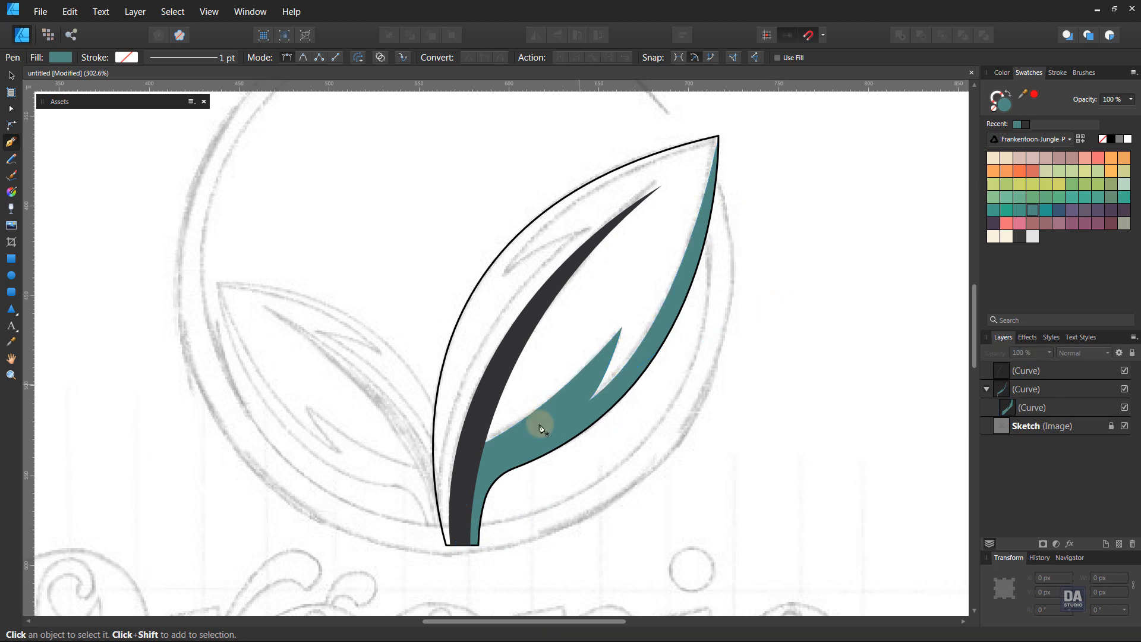
- Draw the highlight shape's curve from the stem base through the upper notch to the leaf tip, with sharp nodes at the corners
left_click(437, 544)
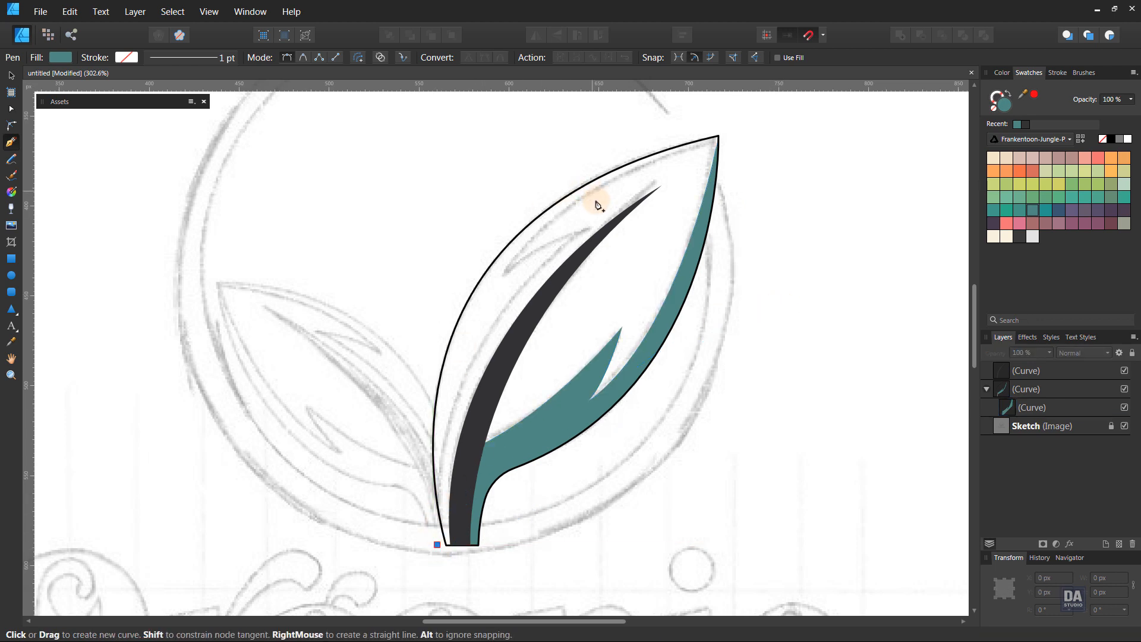
left_click_drag(590, 227, 760, 114)
left_click(591, 229)
left_click_drag(503, 275, 462, 313)
left_click(503, 274)
left_click_drag(718, 135, 881, 86)
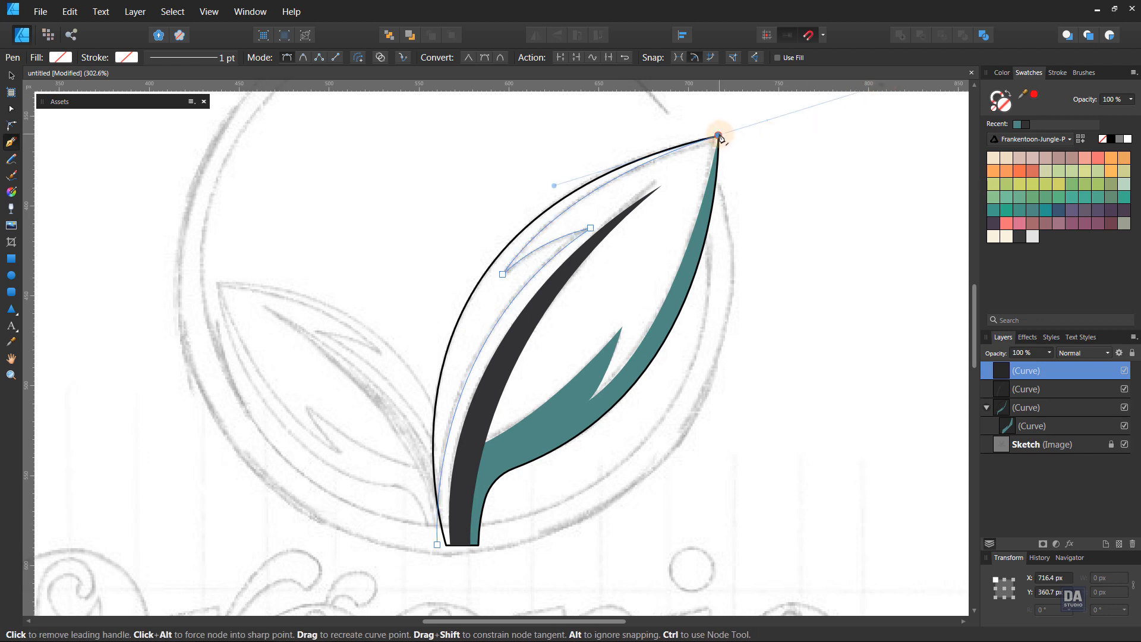
left_click(718, 135)
- Close the highlight shape with straight segments around the outside of the leaf's left edge and back to the stem base
left_click(516, 160)
left_click(410, 258)
left_click(408, 476)
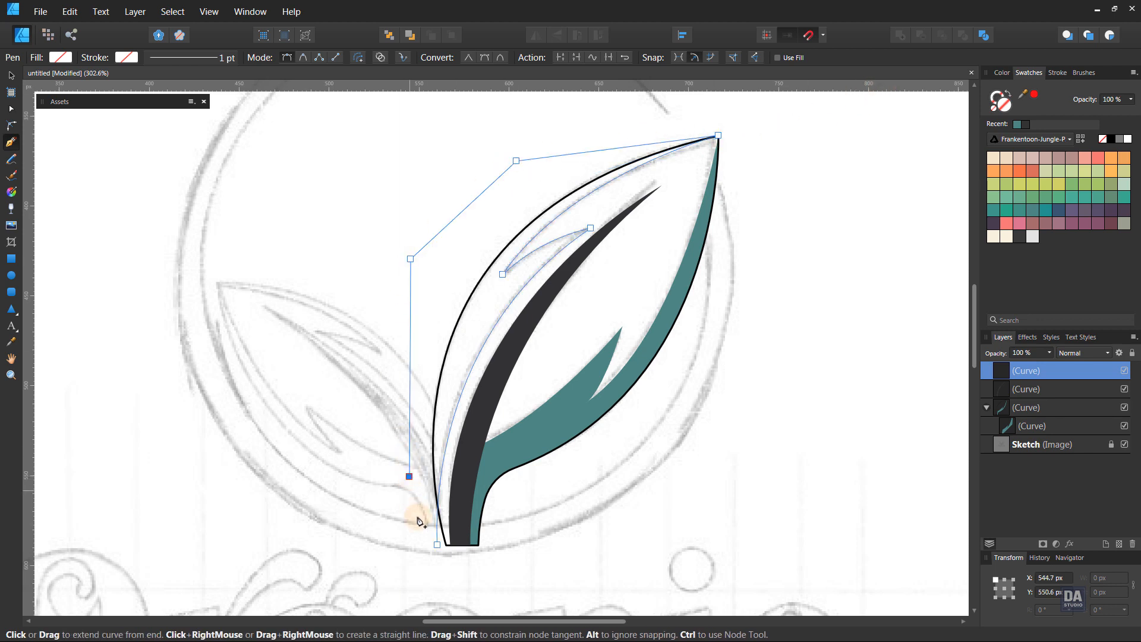
left_click(438, 546)
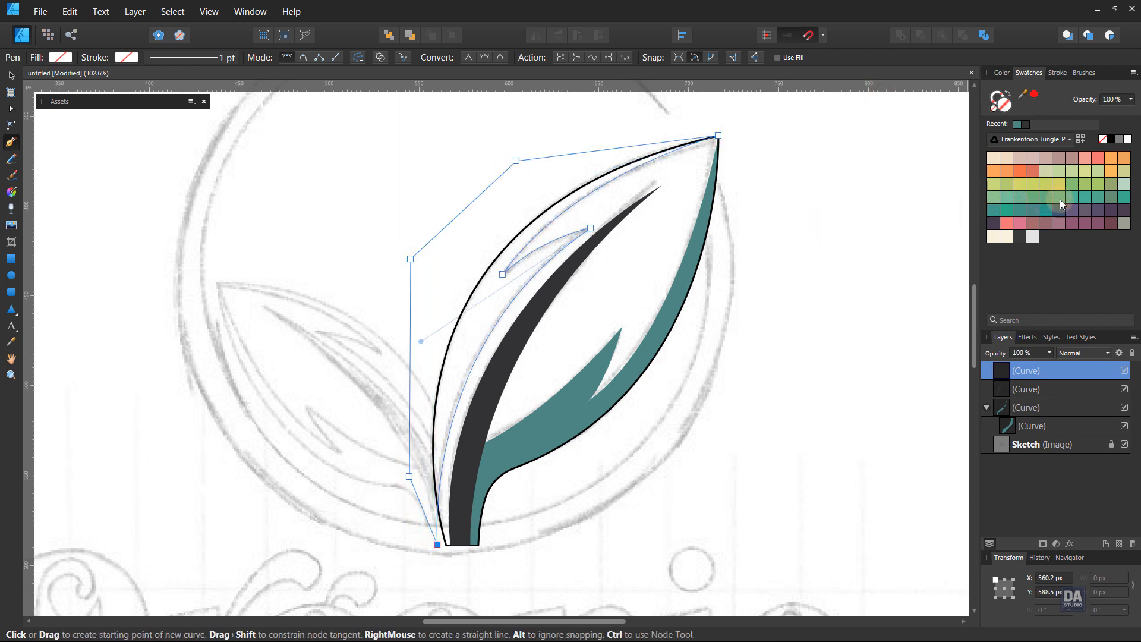
- Fill the highlight shape with yellow-green and clip it inside the large leaf outline
left_click(1035, 184)
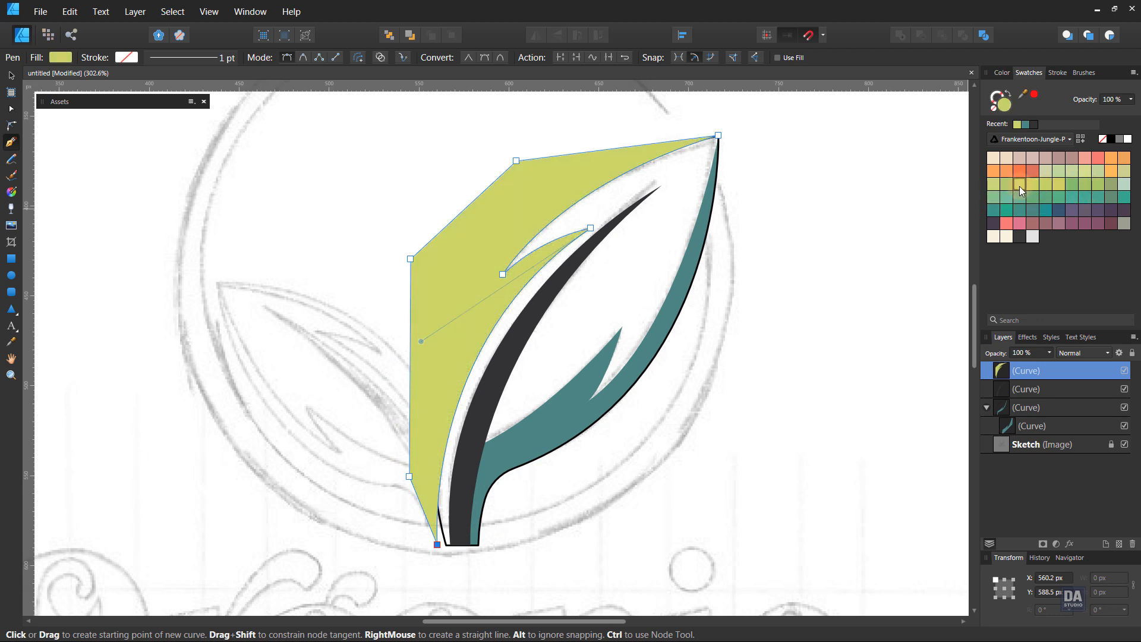
left_click_drag(1024, 376, 1026, 415)
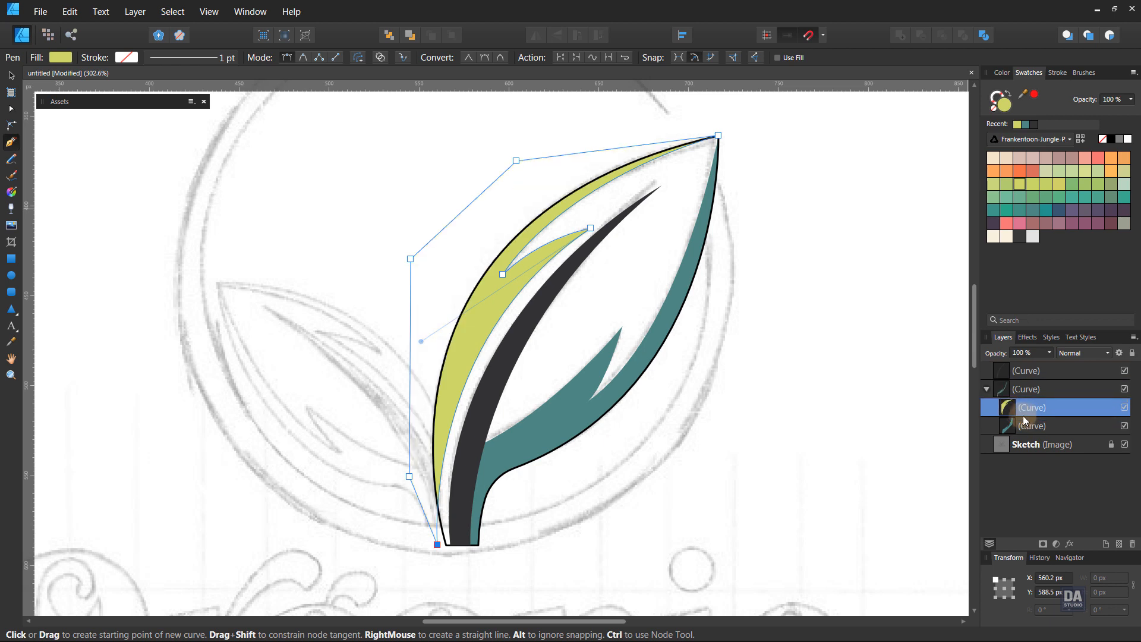
key("v")
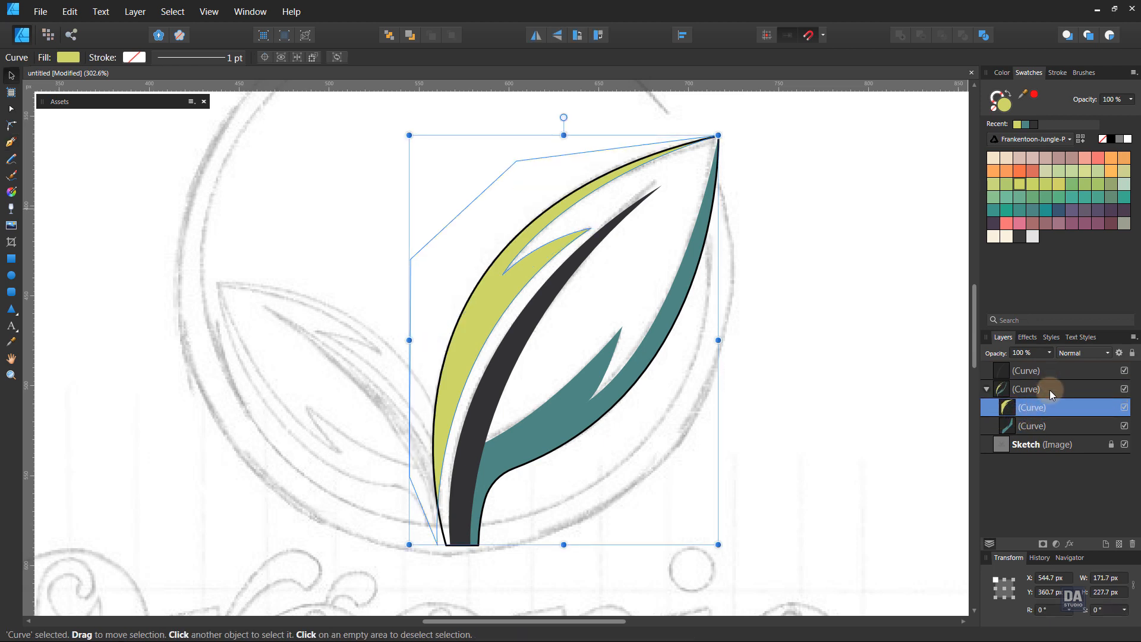
- Fill the large leaf outline with a light teal-green swatch and remove its black stroke
left_click(1050, 389)
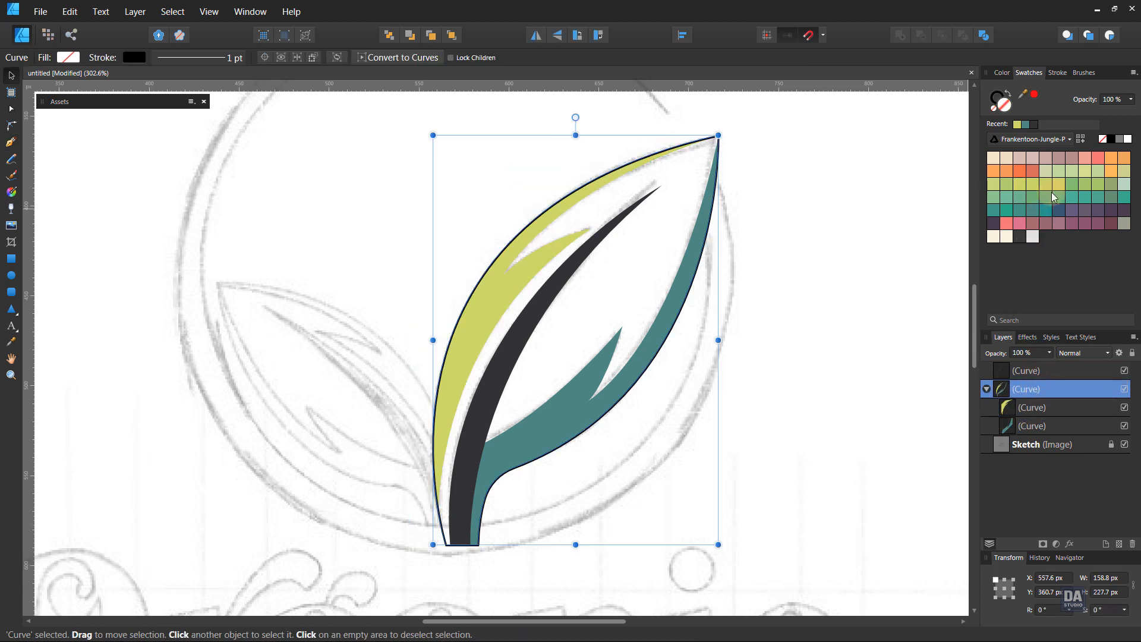
left_click(1087, 185)
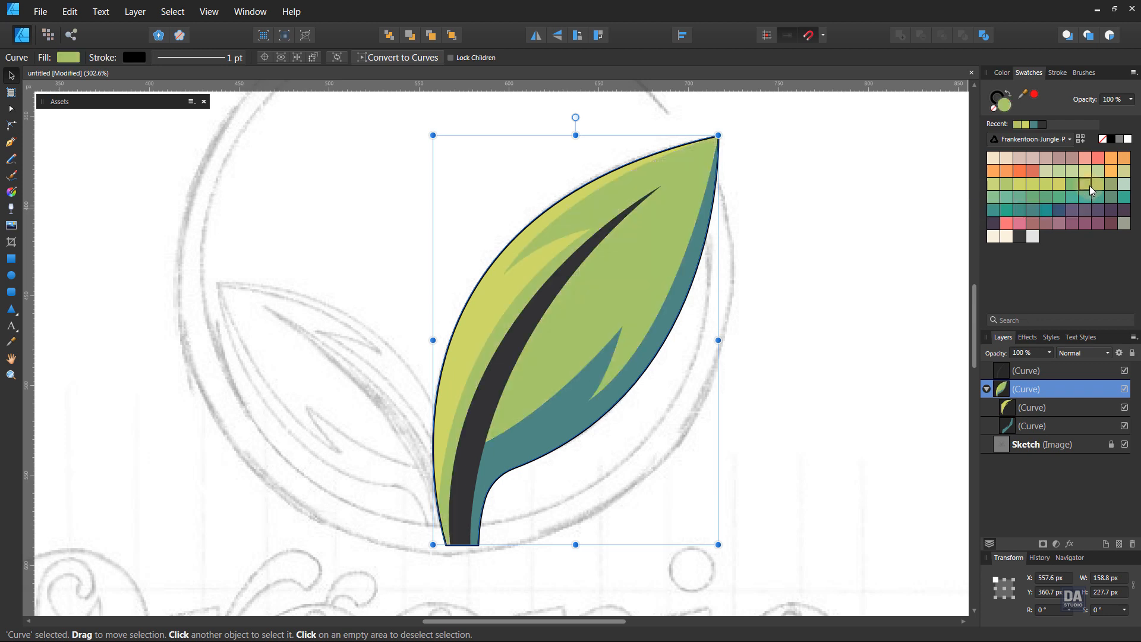
left_click(1006, 199)
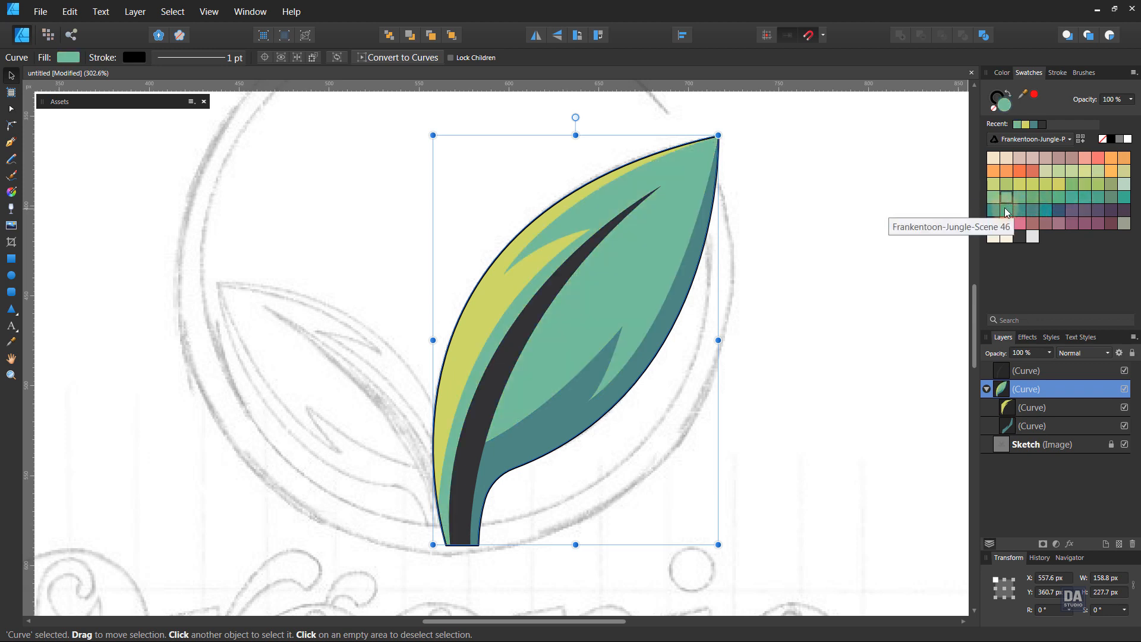
left_click(1005, 210)
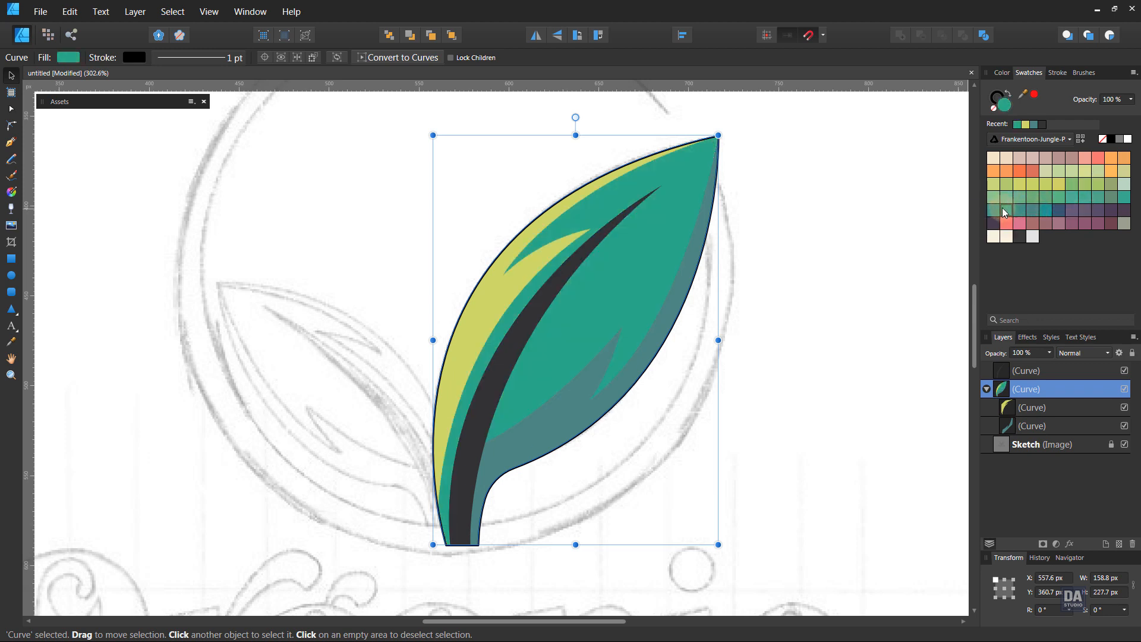
left_click(1007, 199)
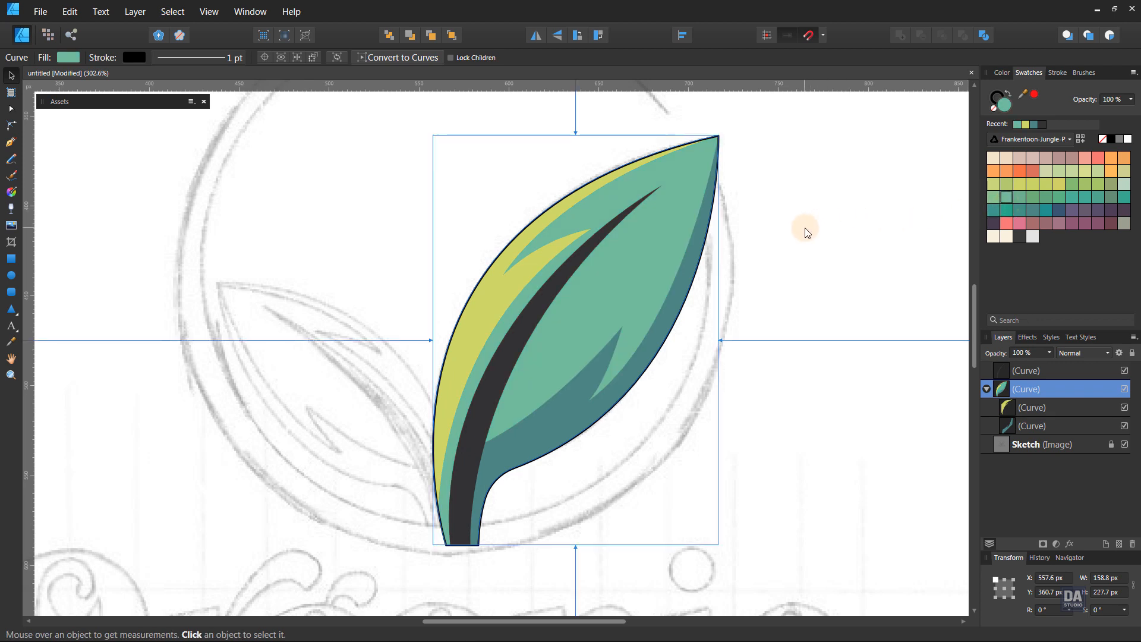
key("ctrl+d")
left_click(666, 230)
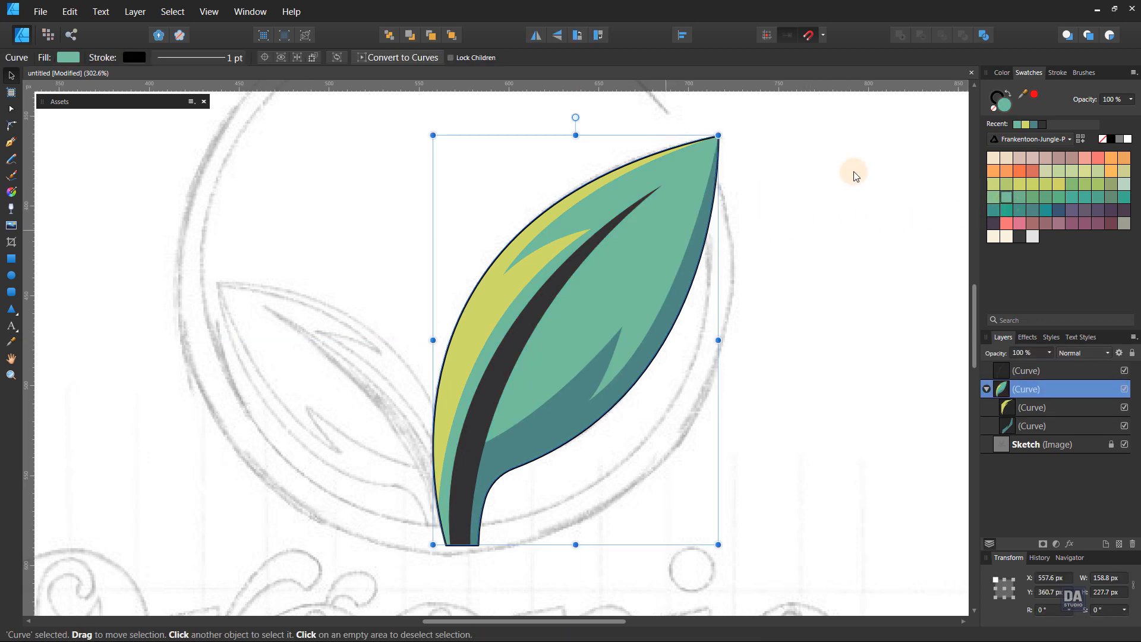
left_click(994, 112)
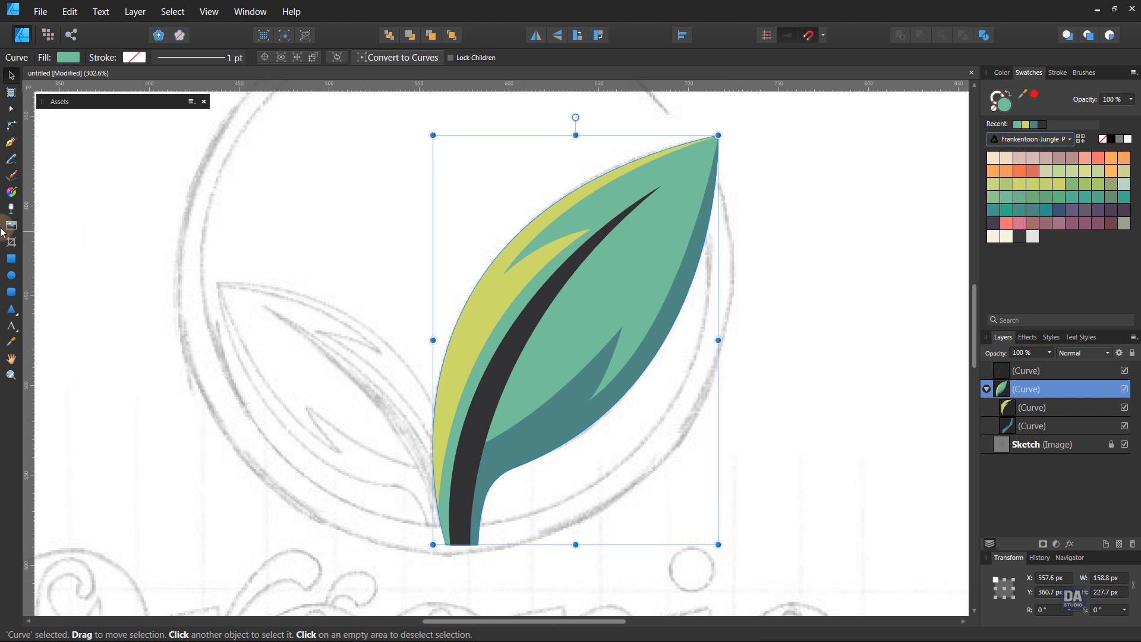
- Apply a linear gradient fill to the large leaf, running between the stem base and the leaf tip
left_click(12, 191)
mouse_move(448, 544)
left_mouse_down()
mouse_move(606, 225)
mouse_move(700, 155)
mouse_move(466, 537)
left_mouse_up()
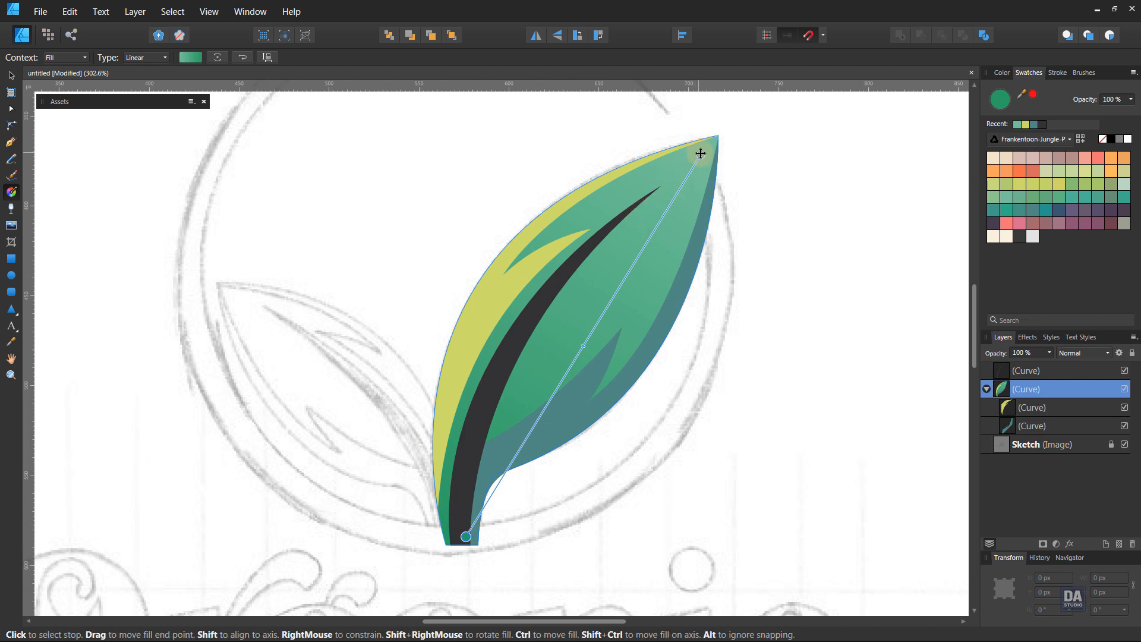
left_click_drag(700, 153, 718, 141)
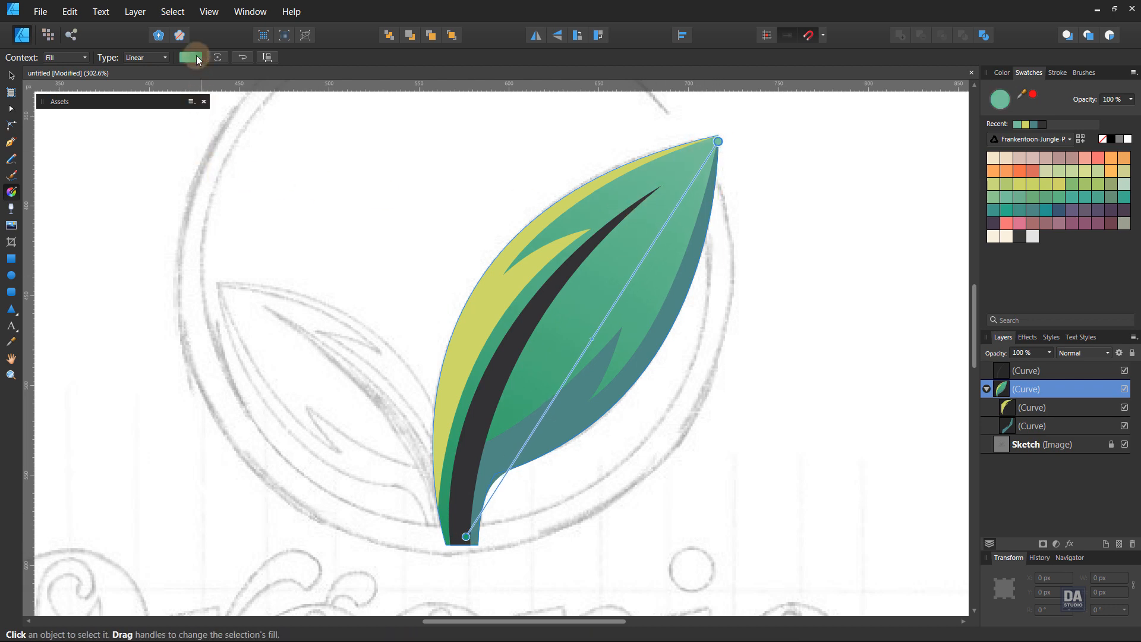
- Recolour the gradient's tip stop to light green (H 124, S 46, L 66) and add a 26% stop in green (H 128, S 52, L 56)
left_click(191, 57)
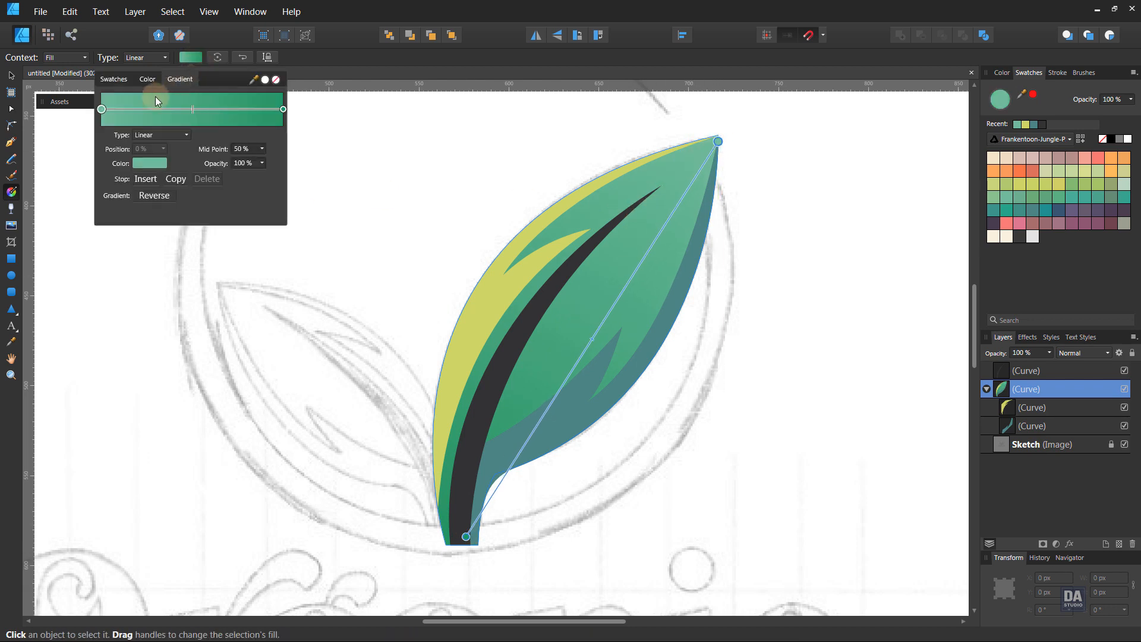
left_click(157, 166)
left_click_drag(153, 234, 128, 279)
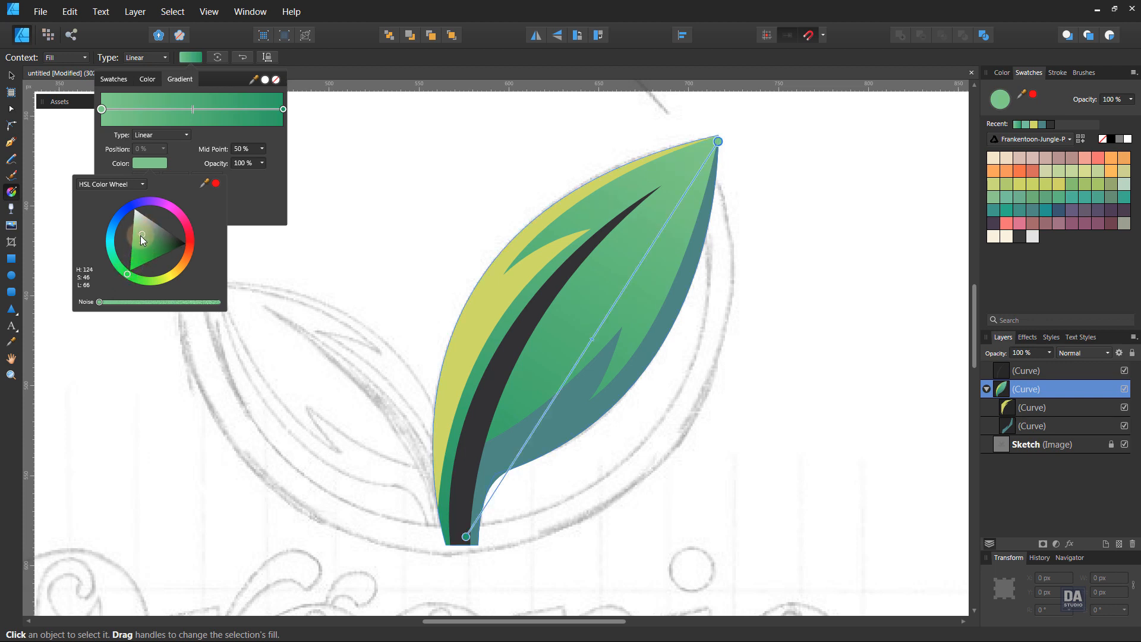
left_click(148, 109)
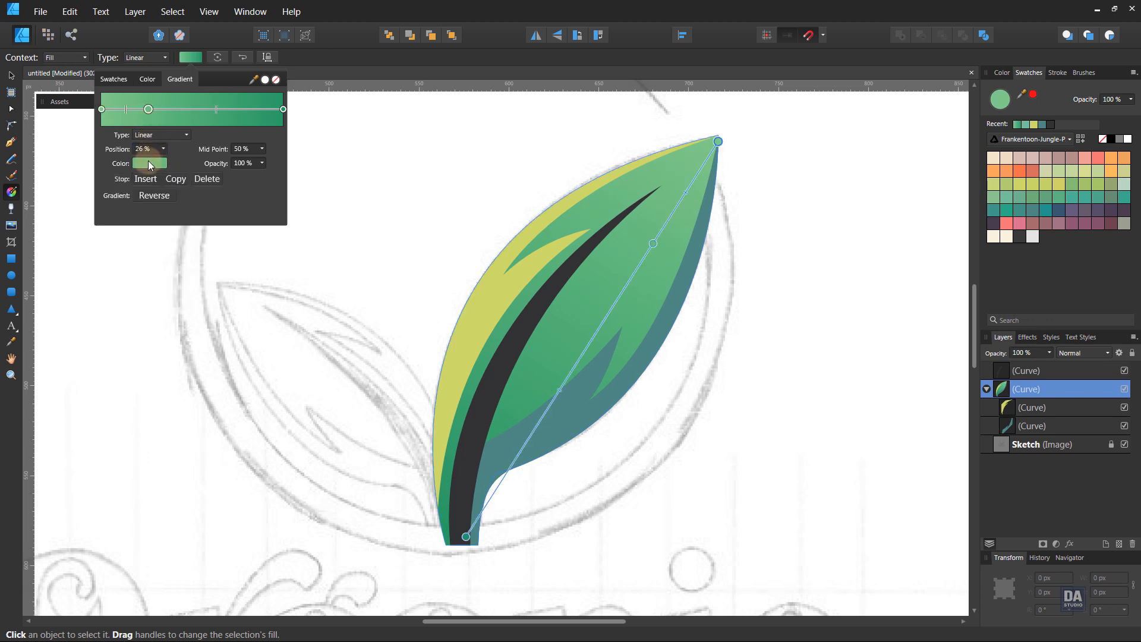
left_click_drag(144, 237, 123, 276)
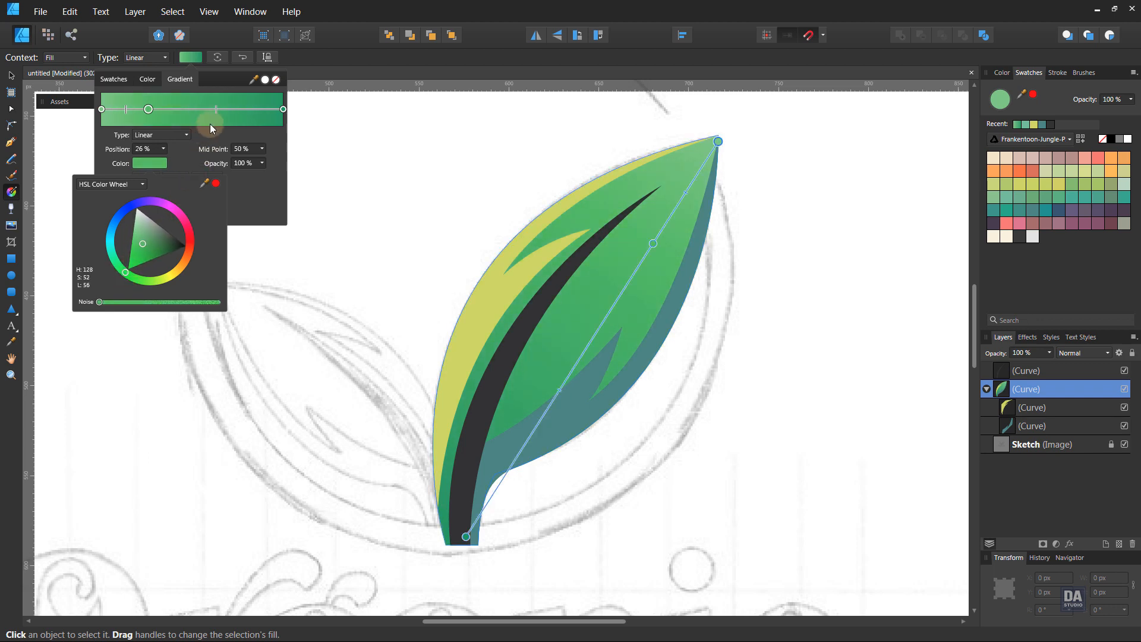
- Add a gradient stop at 65% in vivid green (H 132, S 69, L 47) and recolour the stem-end stop to olive green
left_click(219, 112)
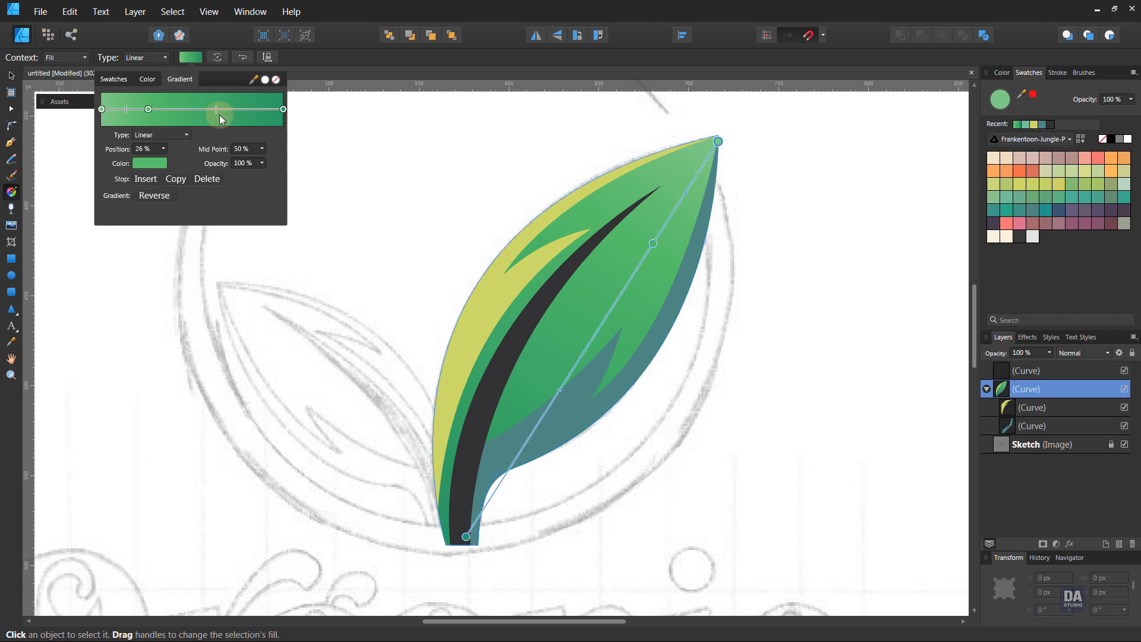
left_click(156, 165)
left_click_drag(146, 250, 123, 271)
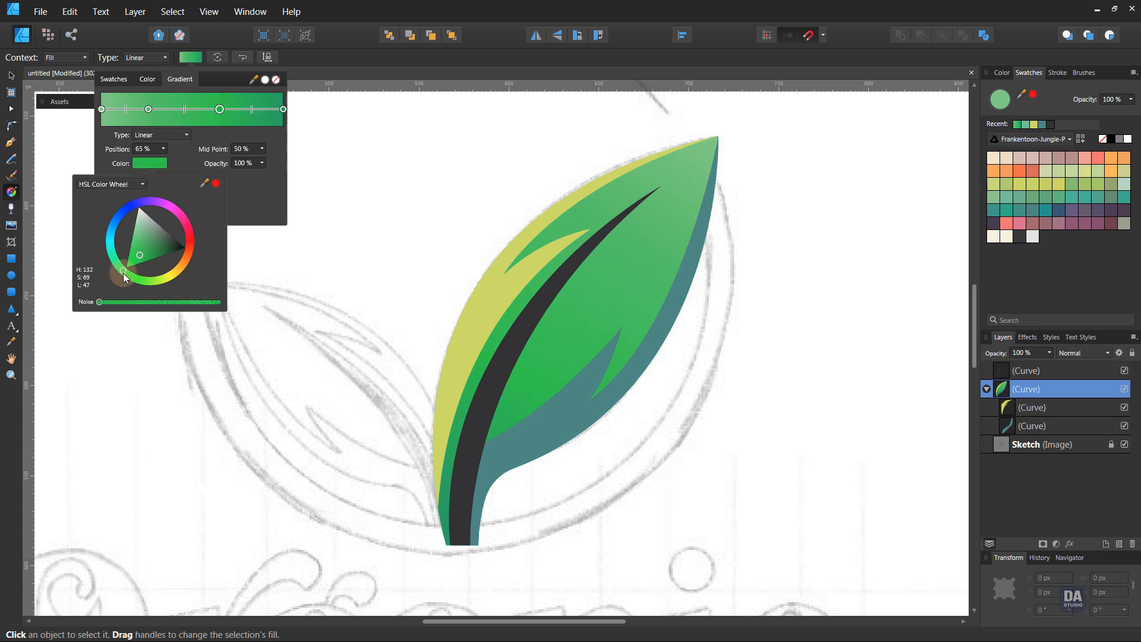
left_click(283, 110)
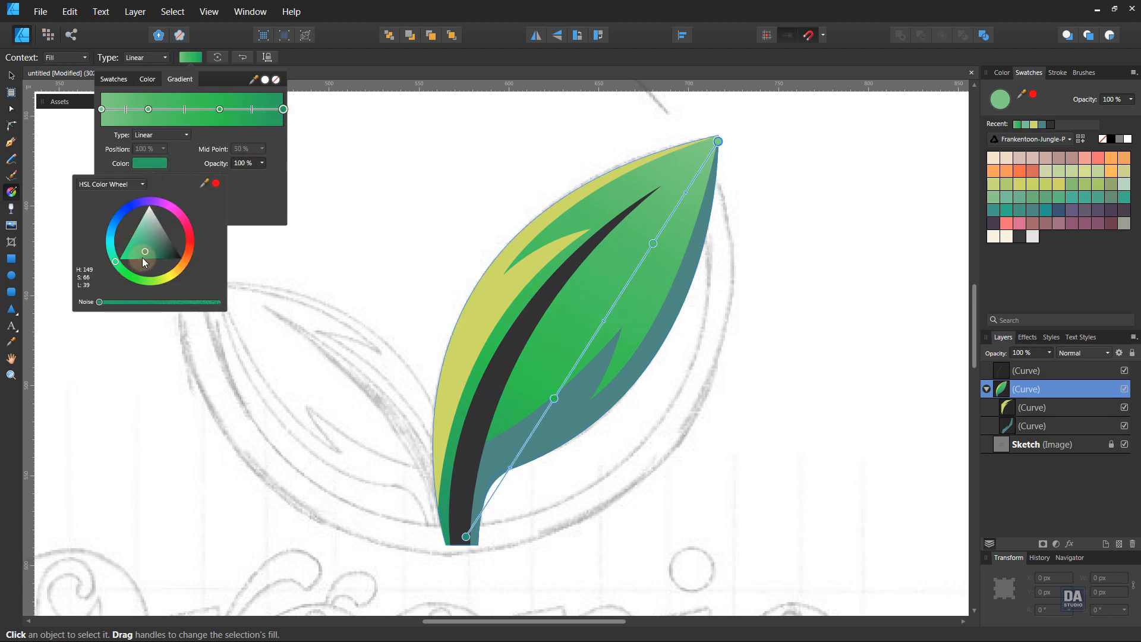
mouse_move(148, 252)
left_mouse_down()
mouse_move(145, 281)
mouse_move(154, 246)
left_mouse_up()
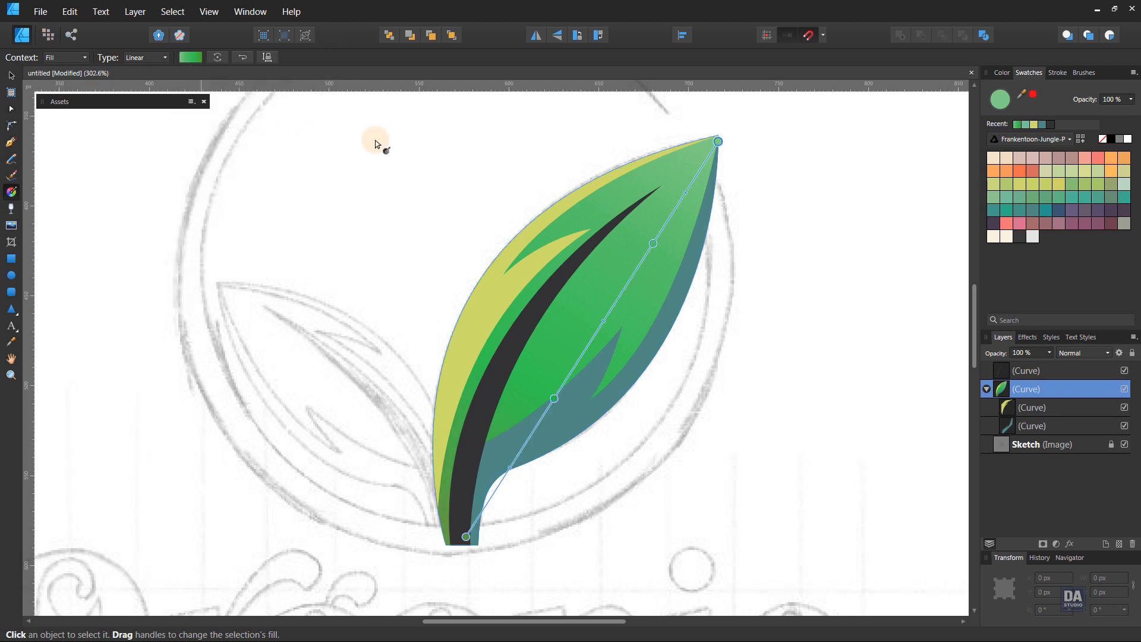
- Lighten the highlight shape's fill to pale yellow, hex DEE98D
left_click(492, 292)
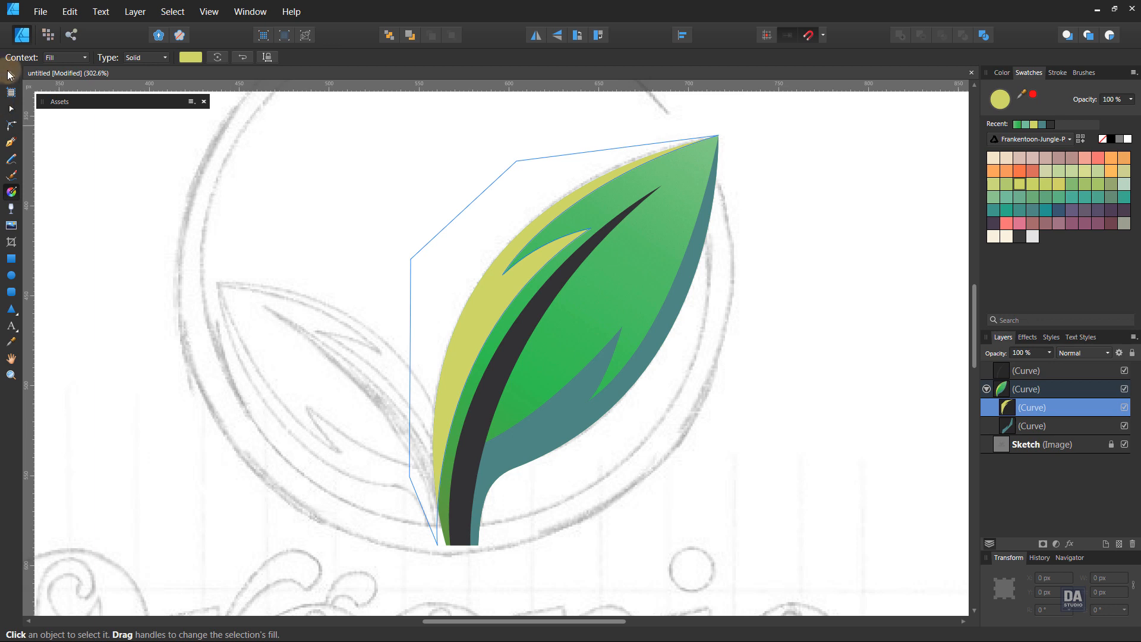
key("v")
double_click(1003, 102)
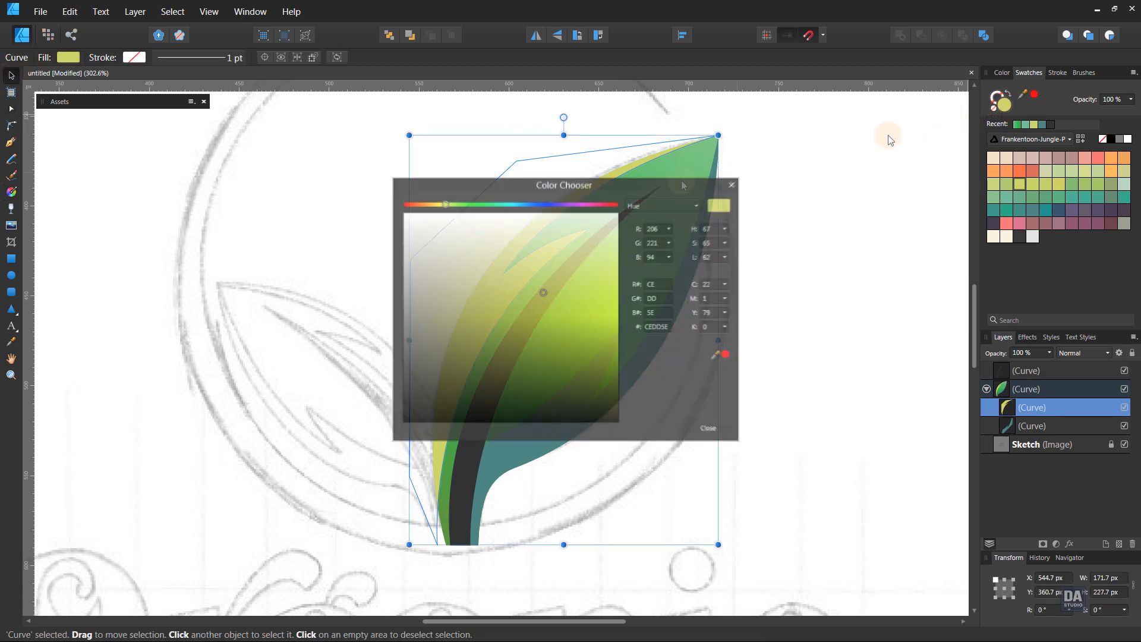
left_click_drag(621, 186, 945, 211)
left_click_drag(862, 319, 872, 292)
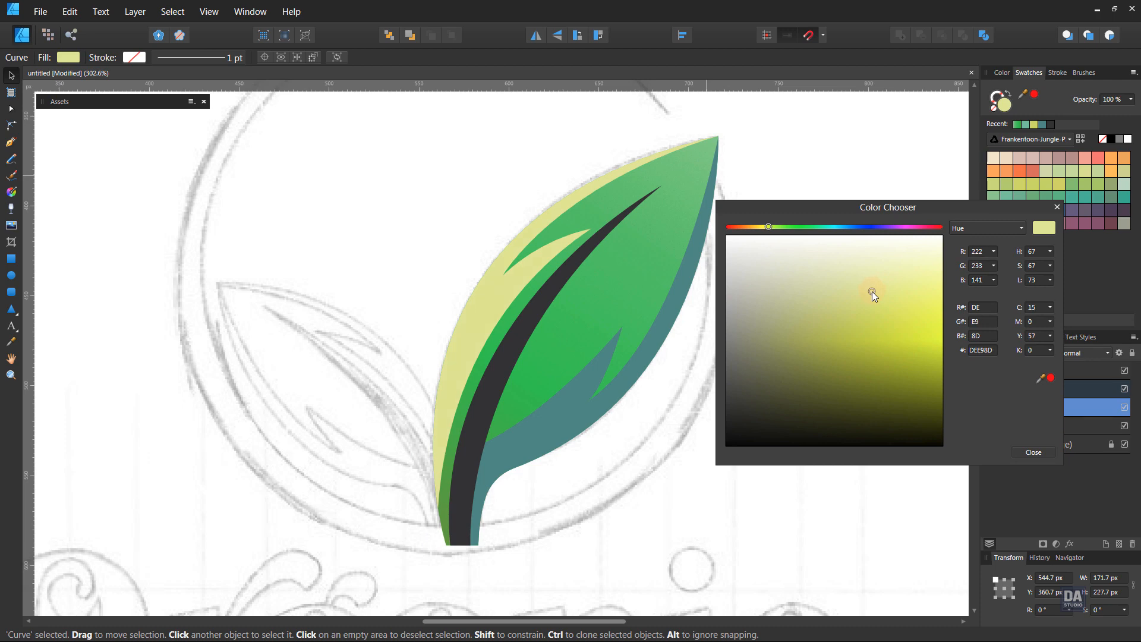
left_click(1031, 453)
- Darken the teal shading shape's fill to hex 417870, and deselect it
left_click(621, 391)
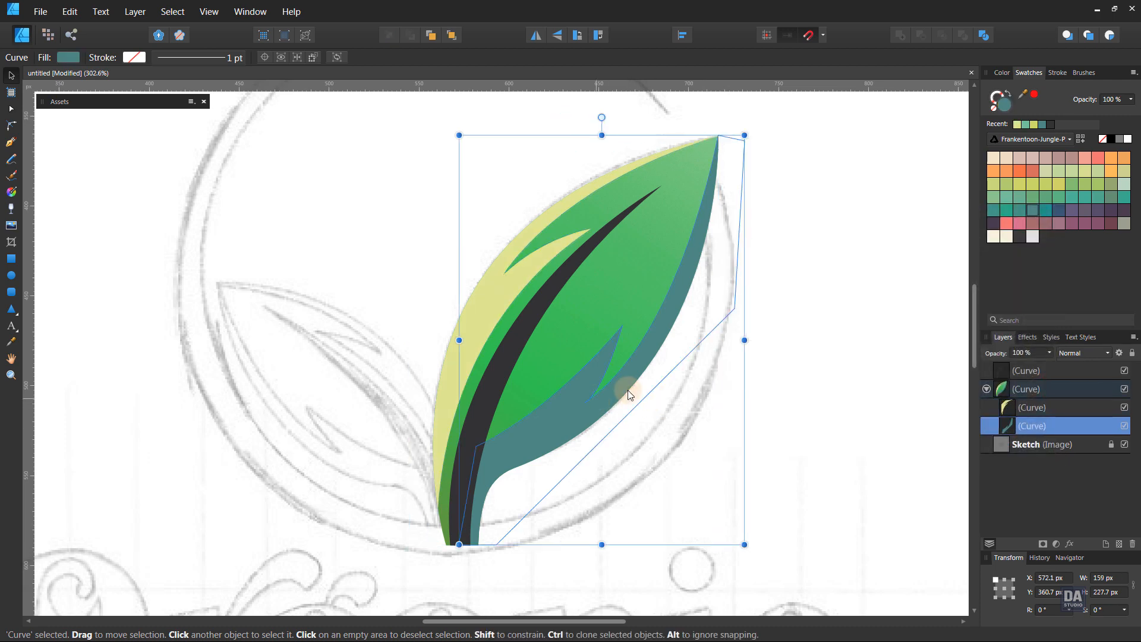
double_click(1005, 110)
left_click_drag(680, 174, 1043, 157)
left_click_drag(825, 315, 826, 325)
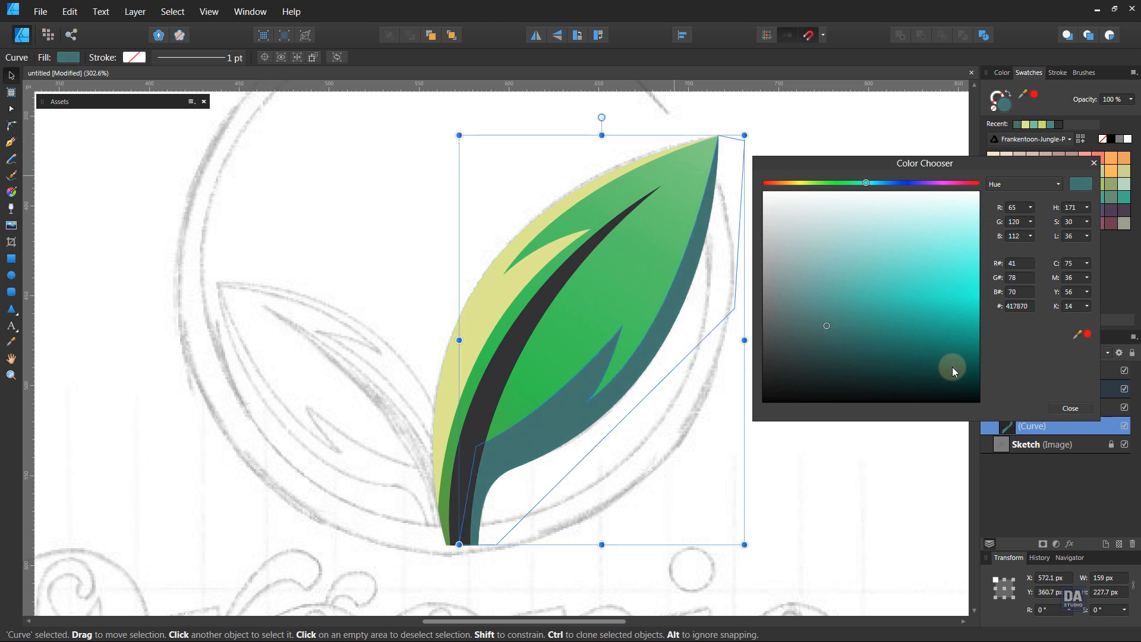
left_click(1046, 406)
left_click(814, 418)
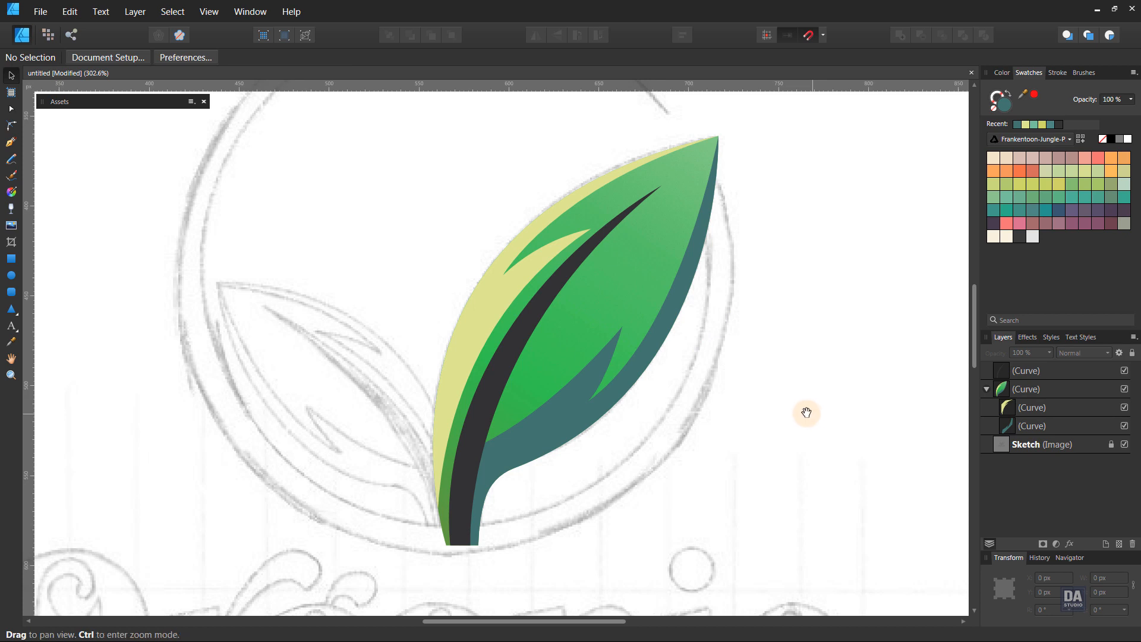
- Clip the dark central vein inside the large leaf shape, above the highlight and shading
key("z")
left_click_drag(805, 410, 698, 374)
key("v")
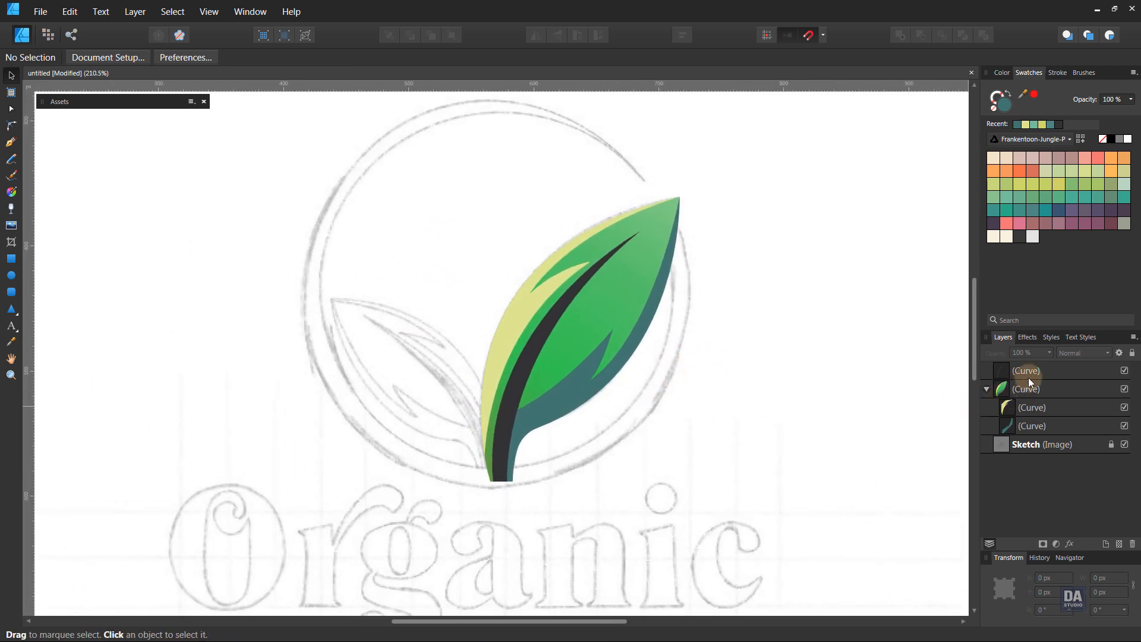
left_click(1050, 373)
left_click_drag(1052, 373, 1052, 393)
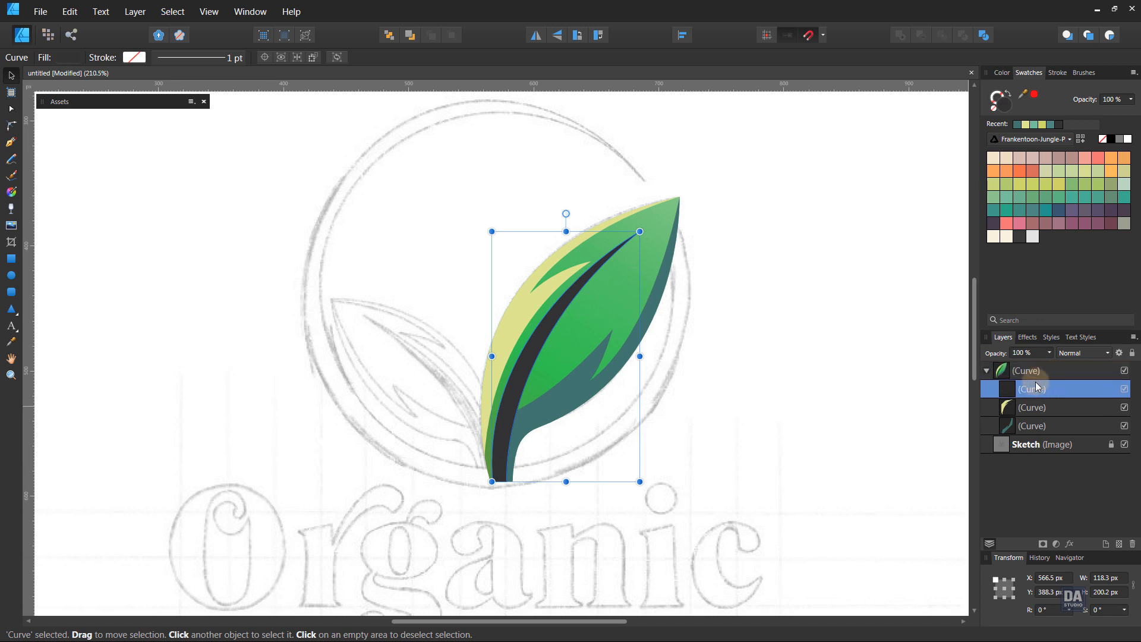
- Duplicate the large leaf together with its clipped vein, highlight and shading
left_click(1035, 373)
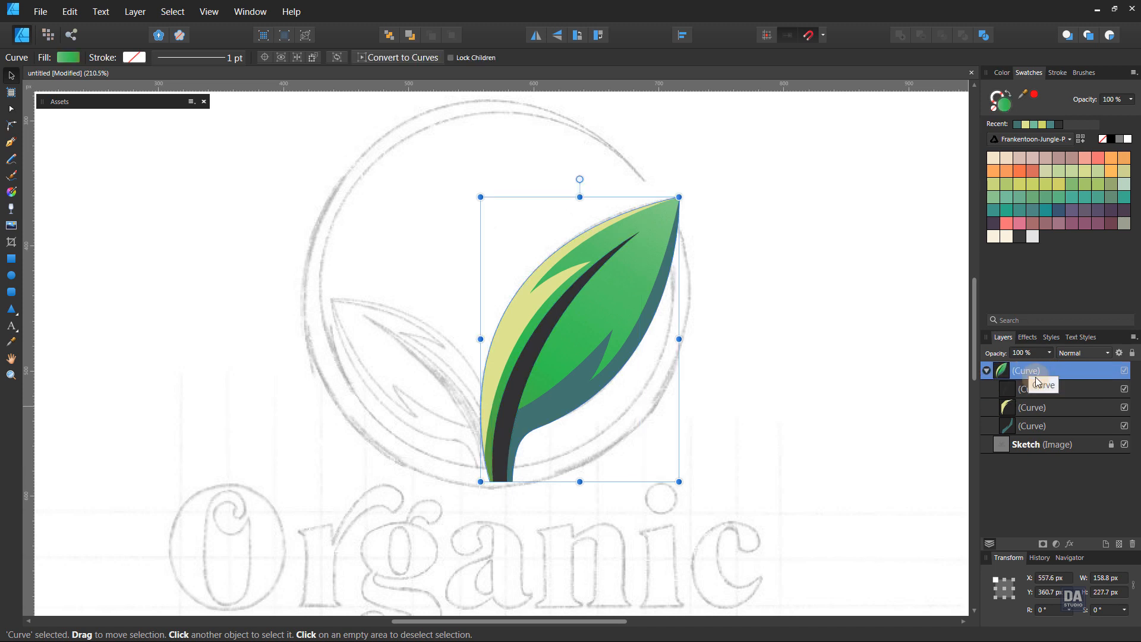
right_click(1035, 377)
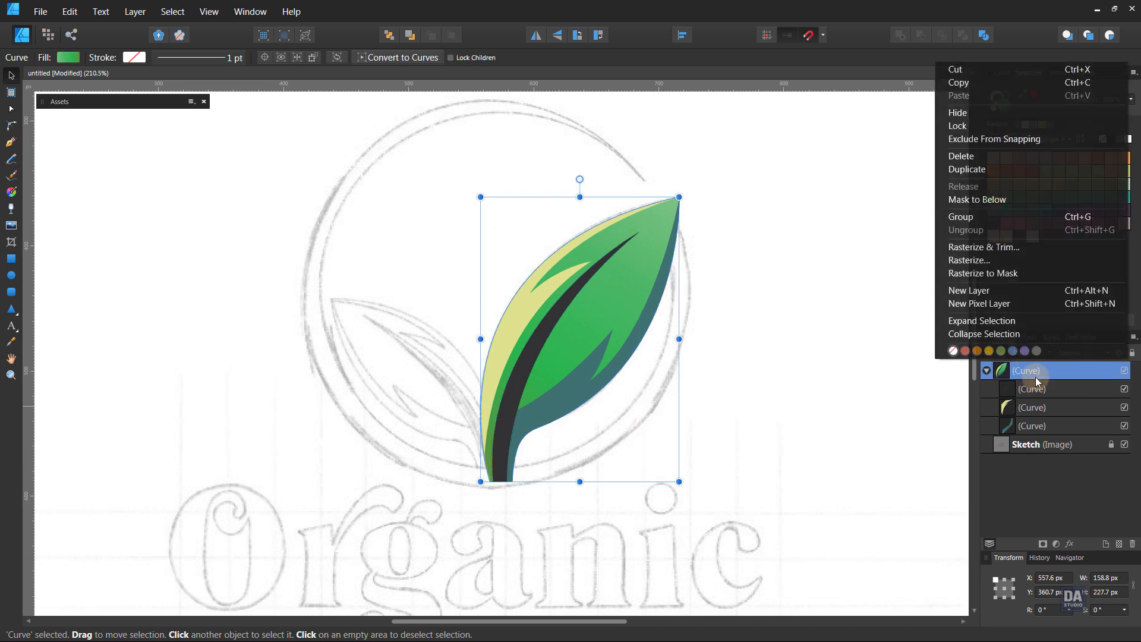
left_click(1047, 170)
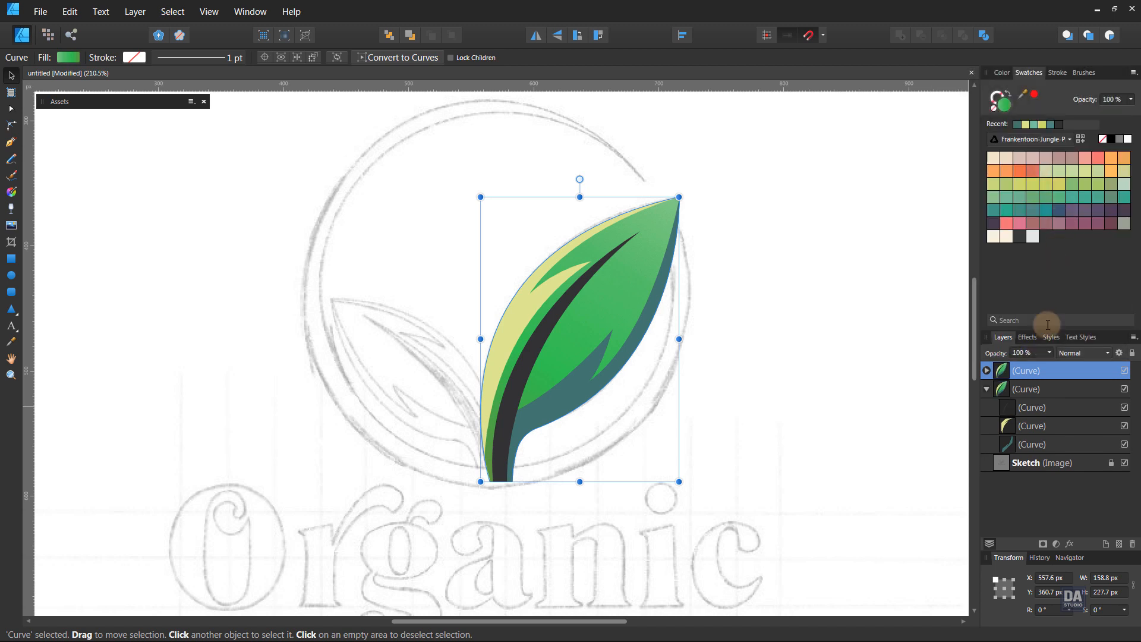
- Move the duplicated leaf about 57 px left and flip it horizontally
left_click(598, 342)
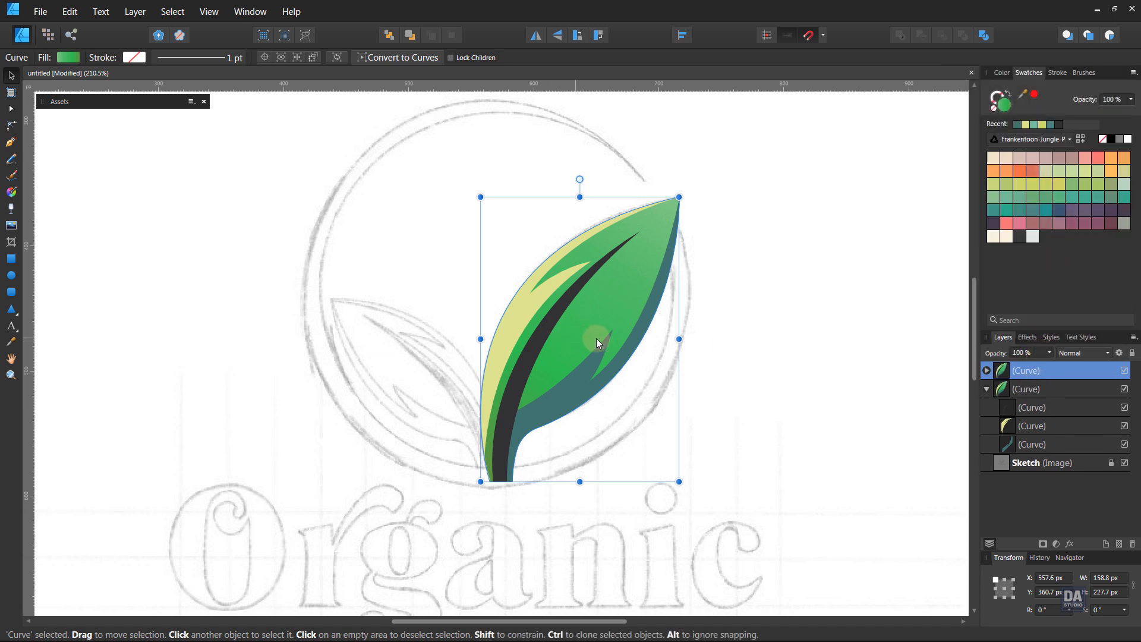
left_click_drag(596, 338, 525, 337)
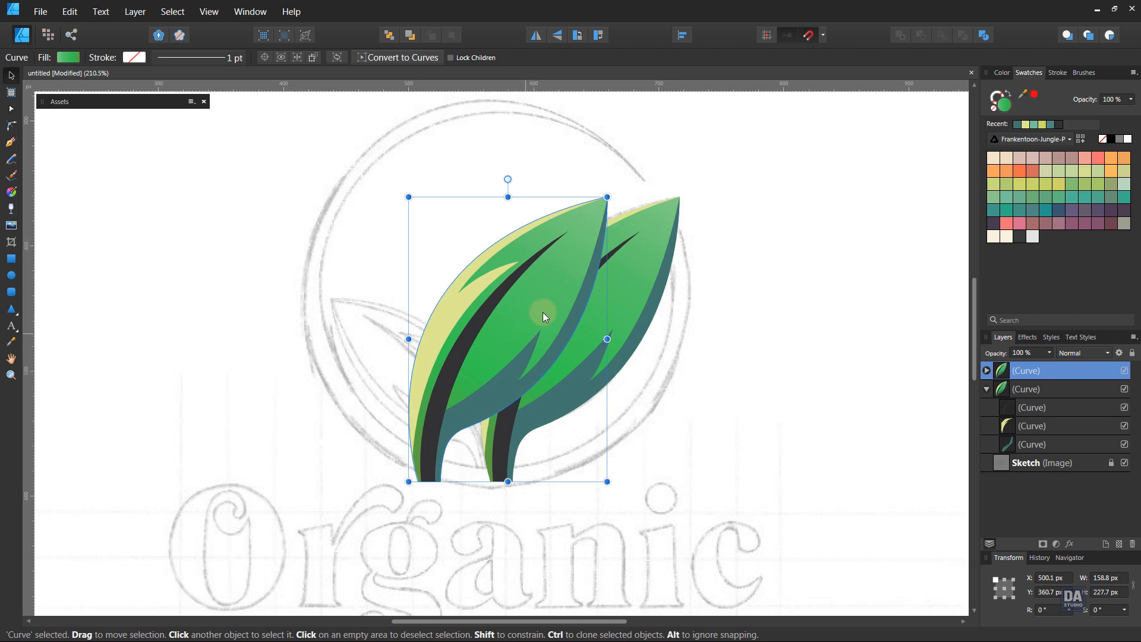
left_click(537, 37)
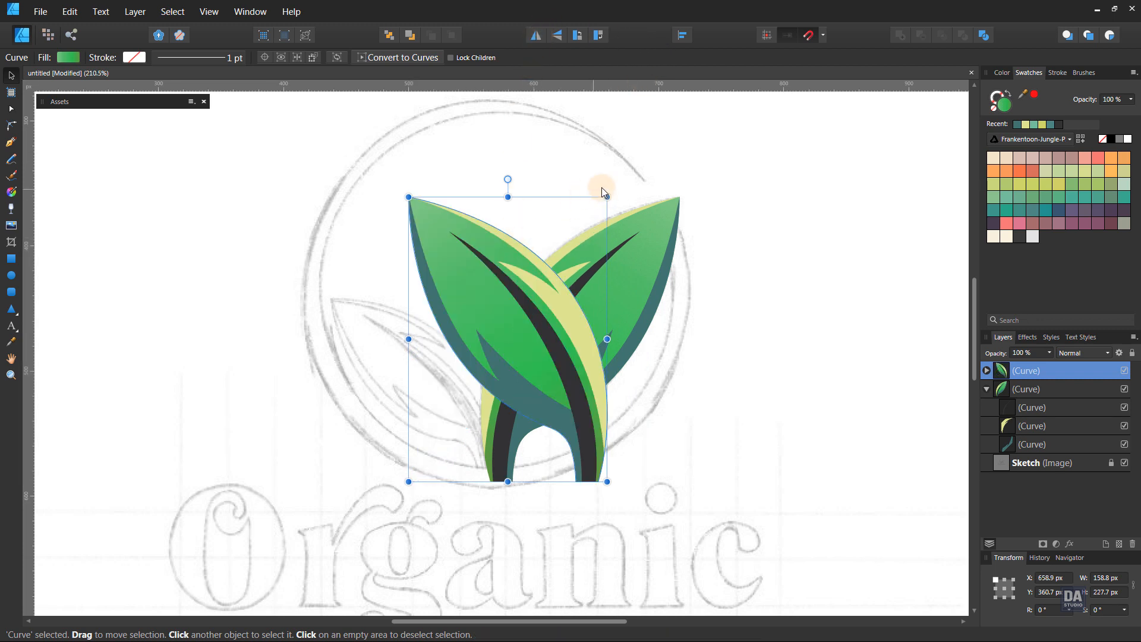
- Scale the flipped leaf to about 114 × 164 px, rotate it about 9.6°, and fit it over the sketched small leaf
left_click_drag(607, 197, 532, 279)
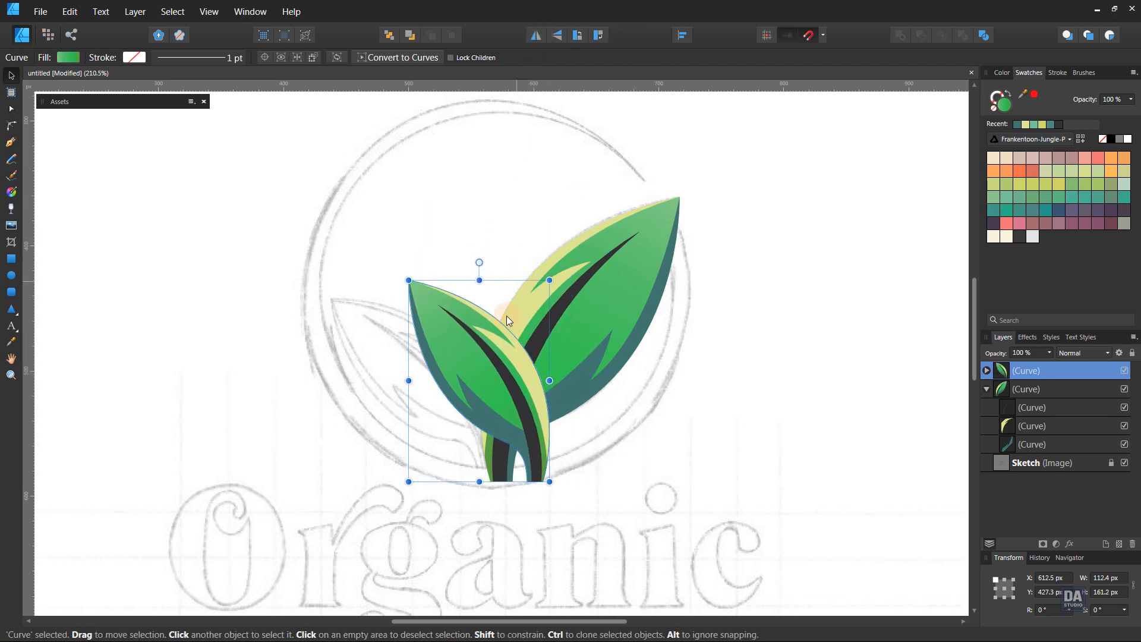
left_click_drag(507, 316, 423, 359)
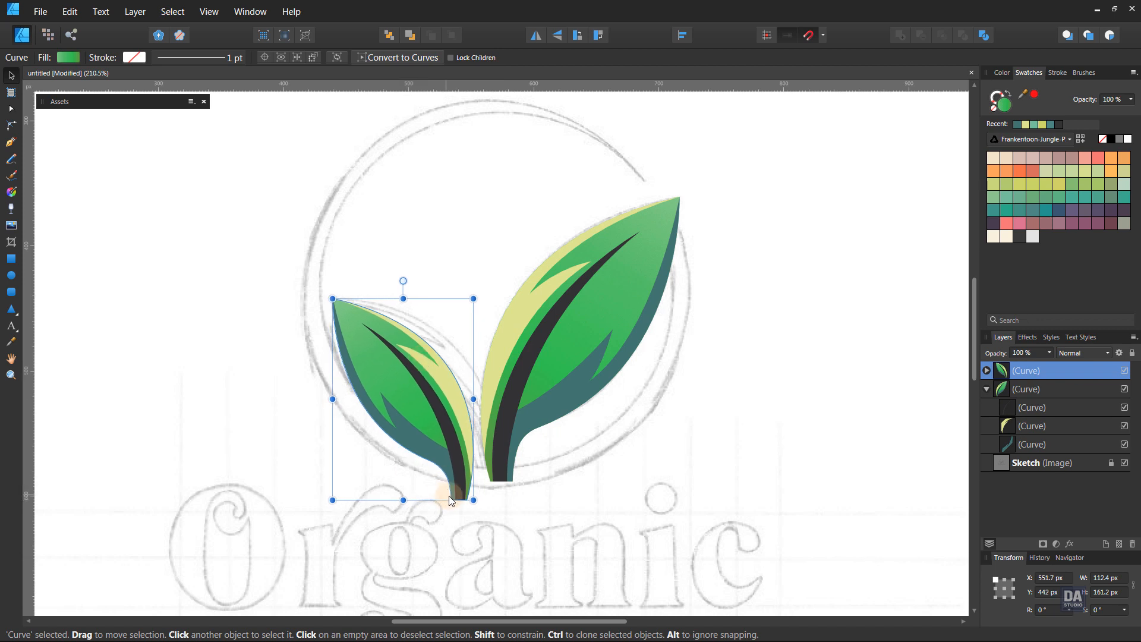
left_click_drag(478, 507, 507, 501)
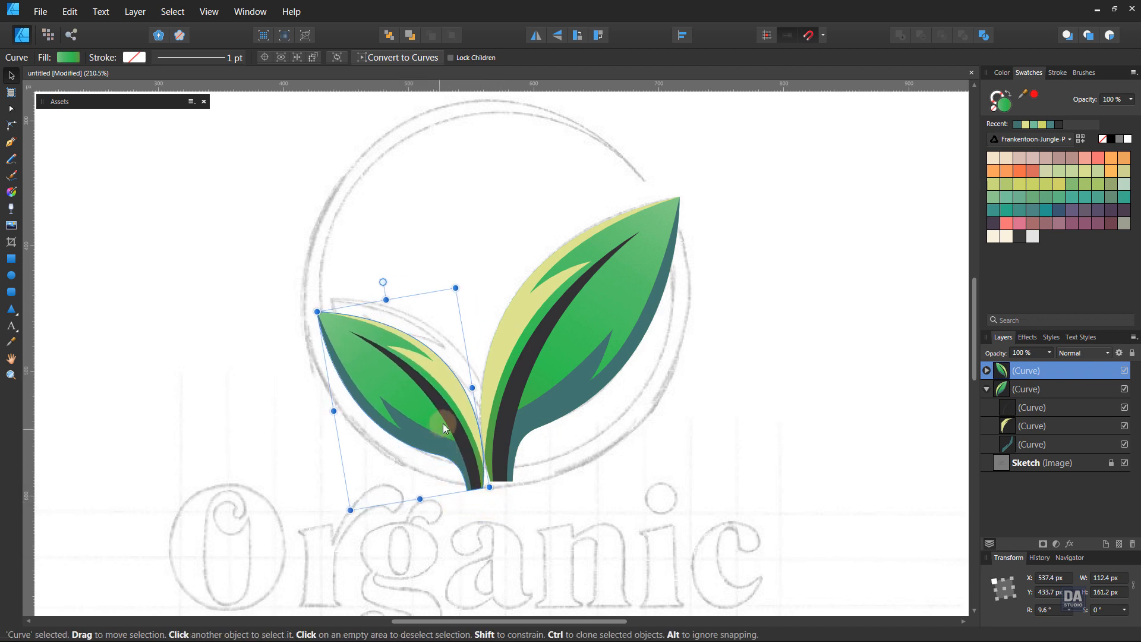
left_click_drag(429, 423, 455, 413)
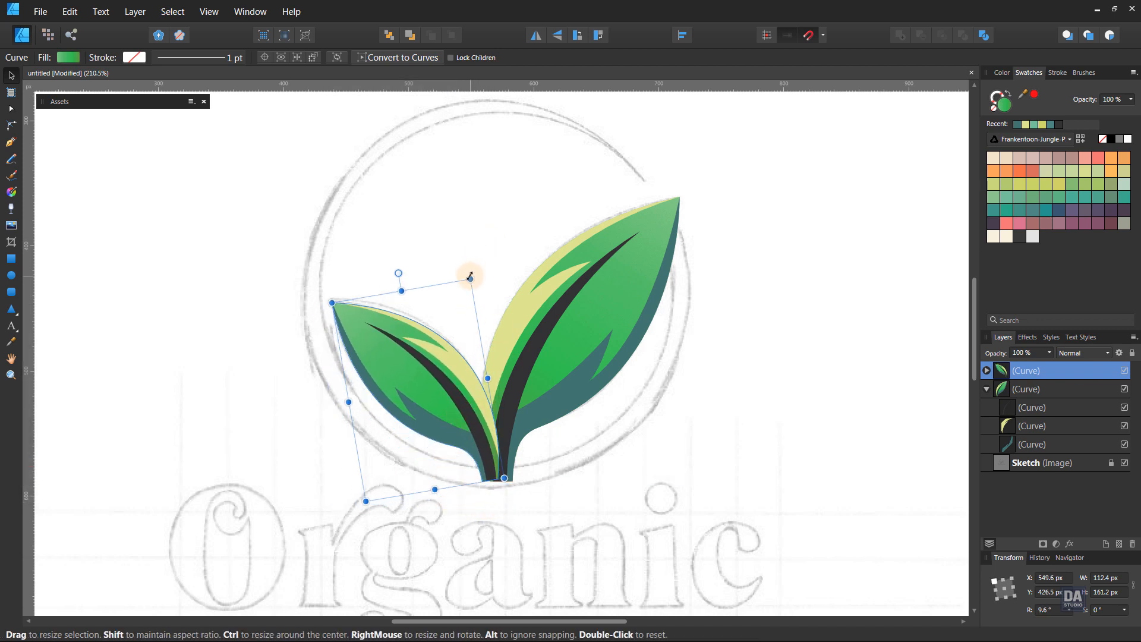
mouse_move(470, 278)
left_mouse_down()
mouse_move(481, 265)
mouse_move(477, 274)
left_mouse_up()
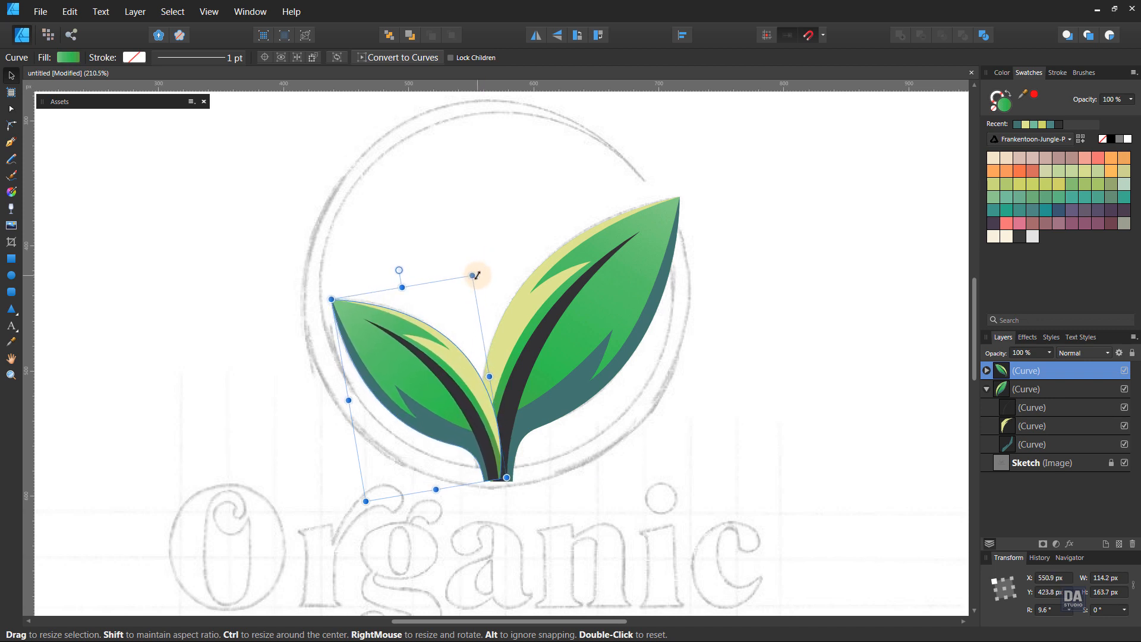
- Bring the large leaf in front of the small leaf in the layer order, collapse its layer, and deselect it
left_click(579, 483)
left_click(1060, 390)
left_click_drag(1074, 371, 1073, 368)
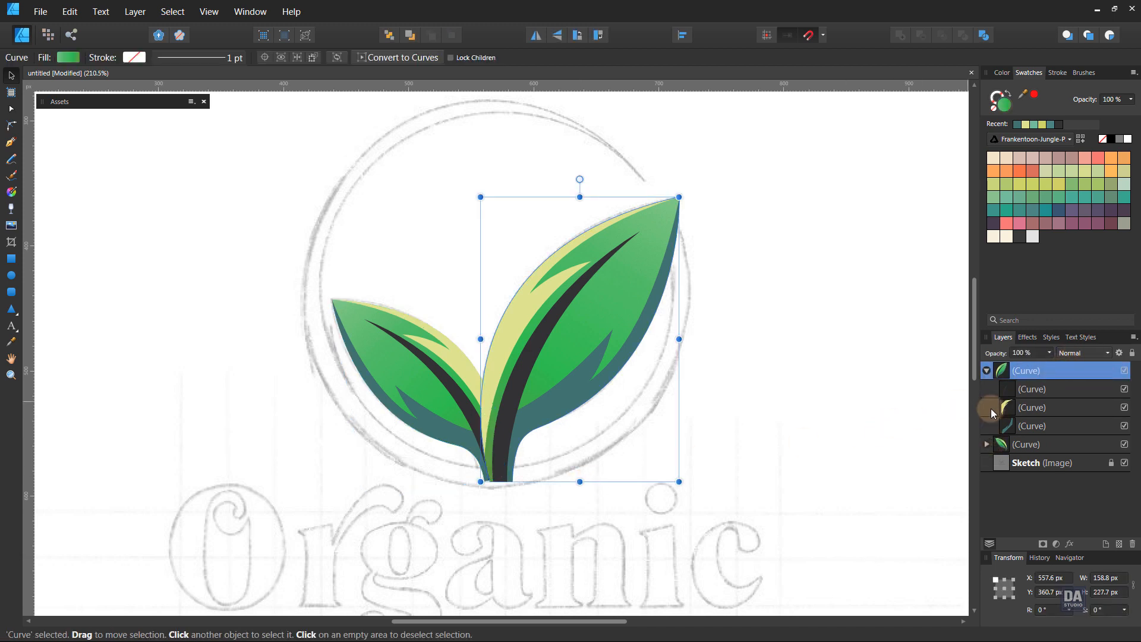
left_click(986, 371)
left_click(856, 388)
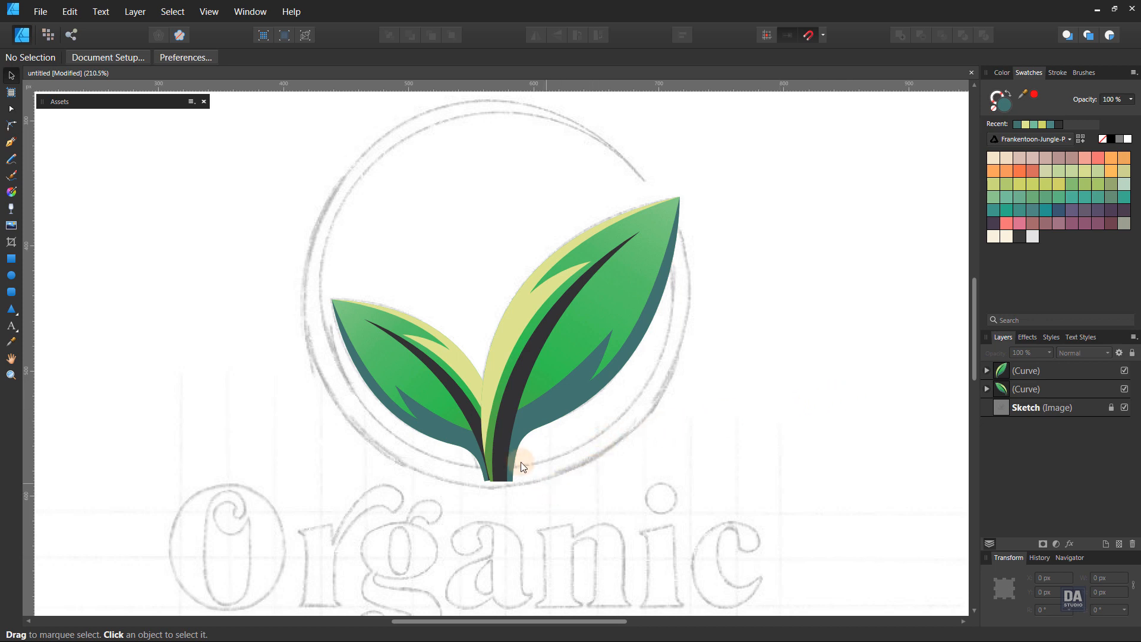
- Nudge the small leaf slightly to the left against the base of the large leaf, and deselect it
left_click(459, 416)
left_click_drag(458, 416, 475, 417)
left_click(612, 462)
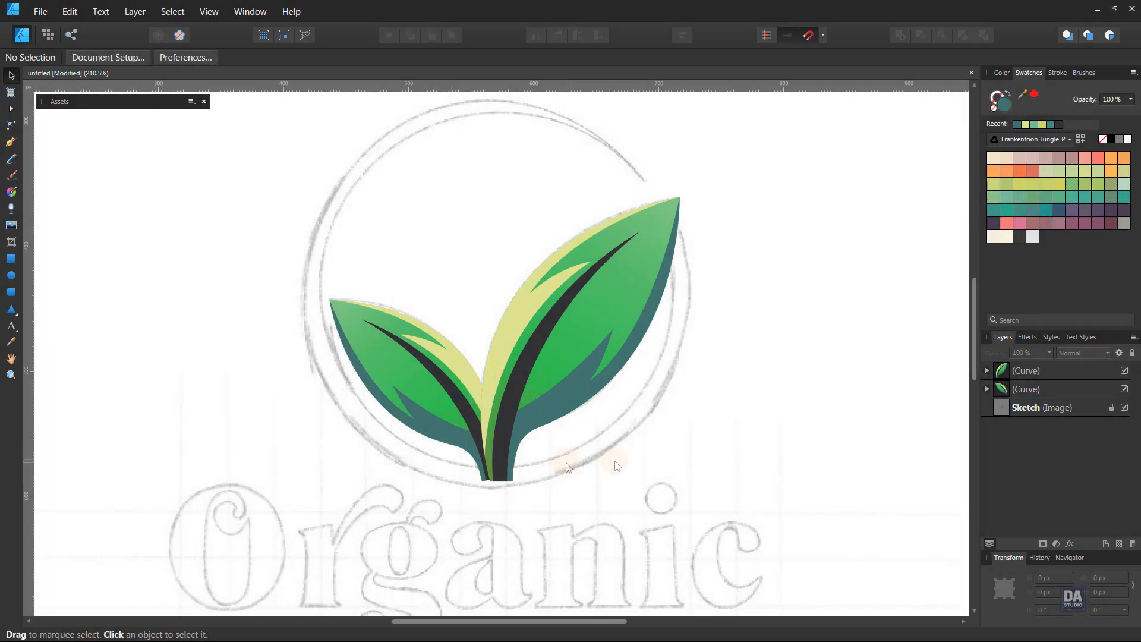
- Recolour the small leaf's upper highlight shape with the teal sampled from the large leaf's shading
left_click(458, 365)
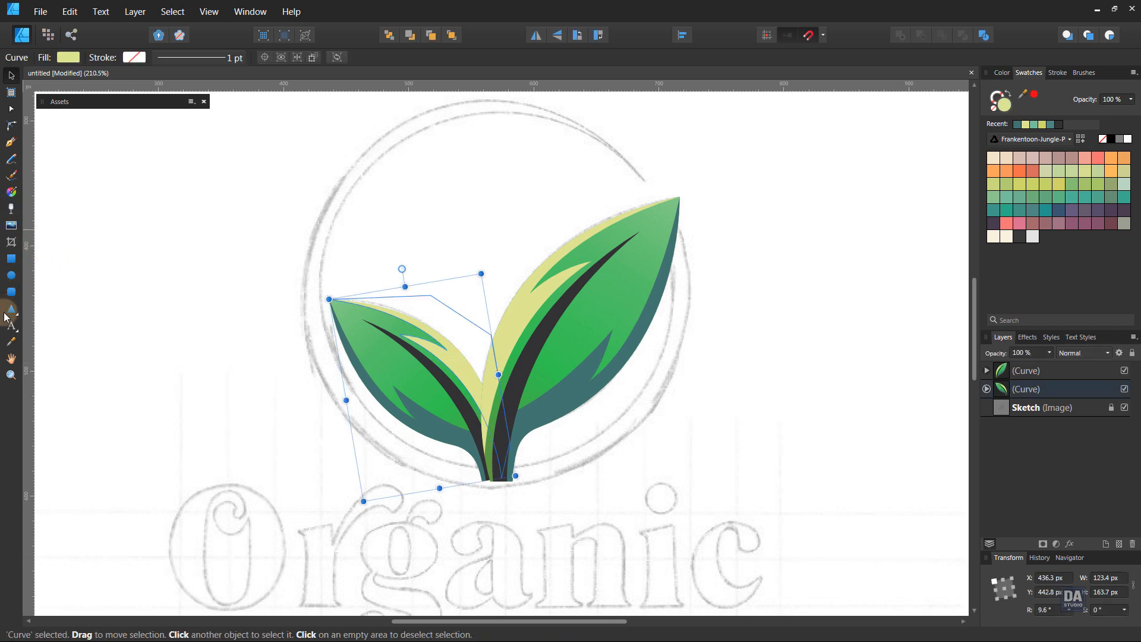
left_click(11, 342)
left_click(551, 409)
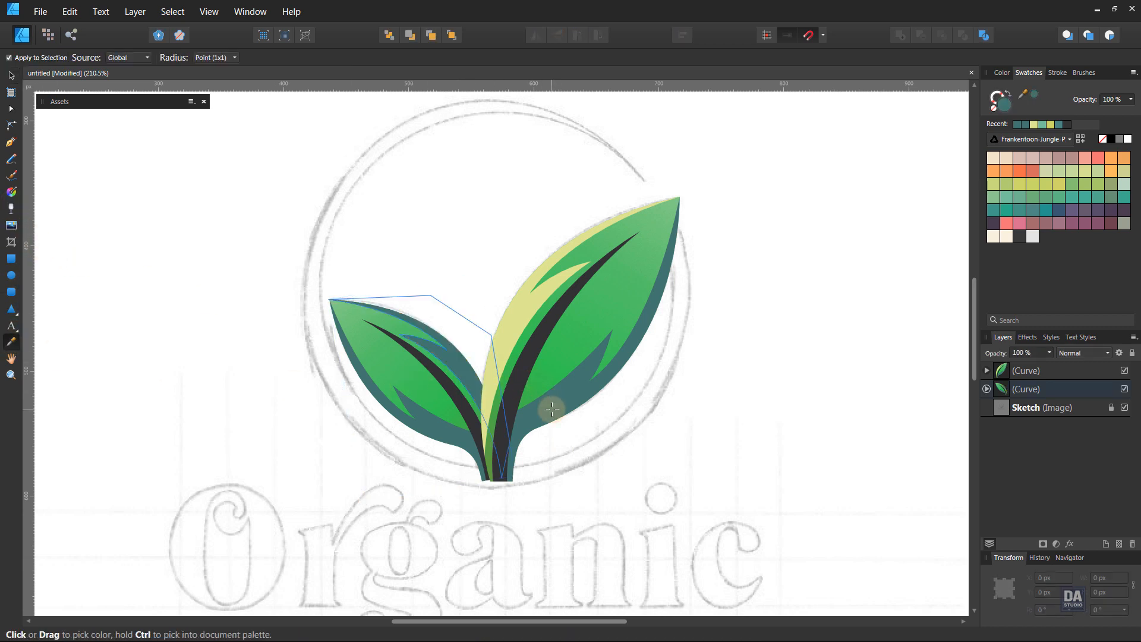
key("v")
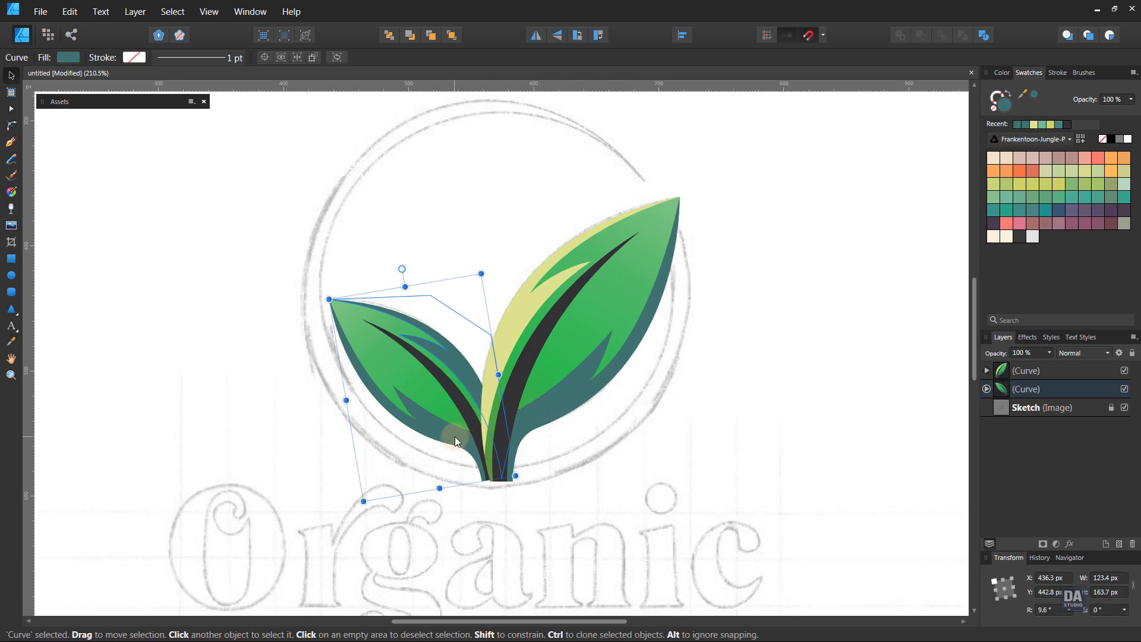
- Recolour the small leaf's lower shading shape with the pale yellow sampled from the large leaf's highlight, and deselect it
left_click(455, 436)
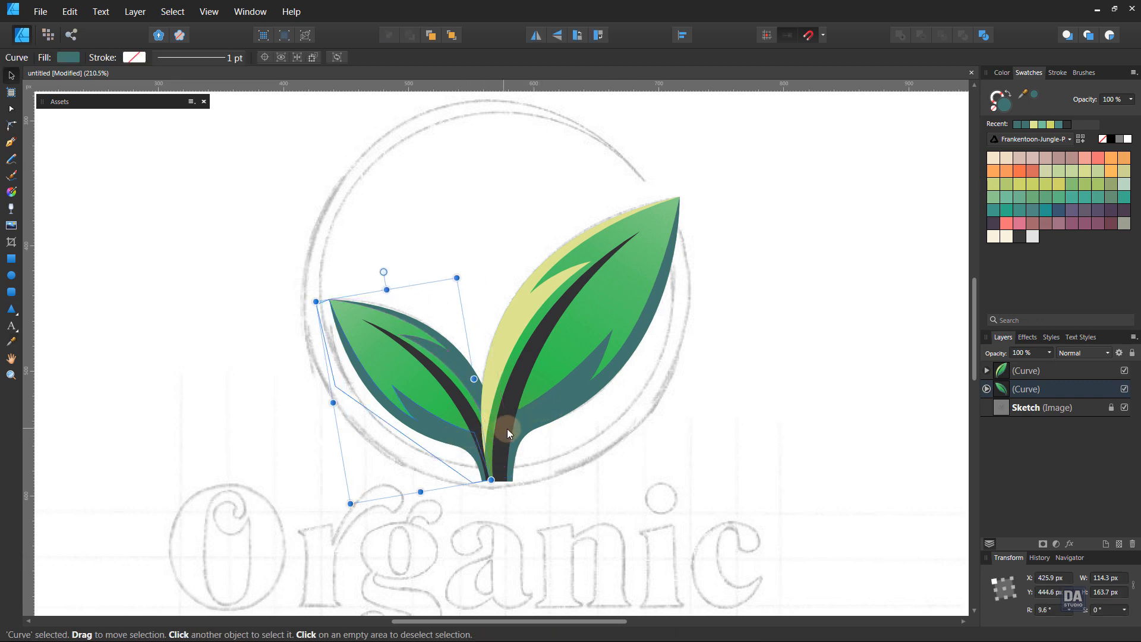
key("i")
left_click(507, 326)
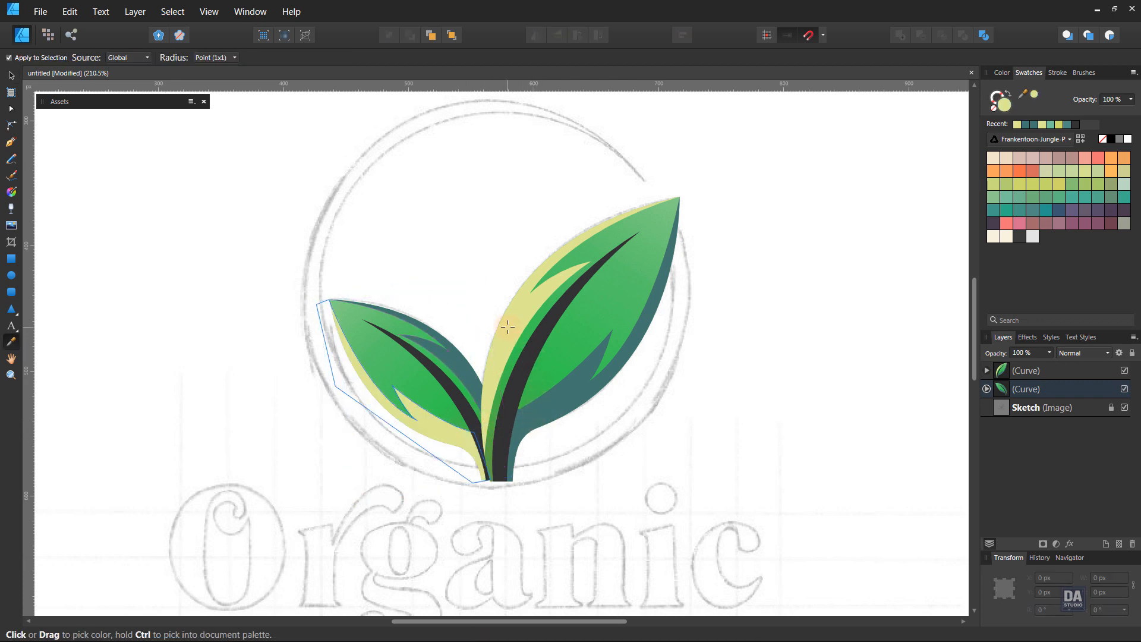
key("v")
left_click(241, 205)
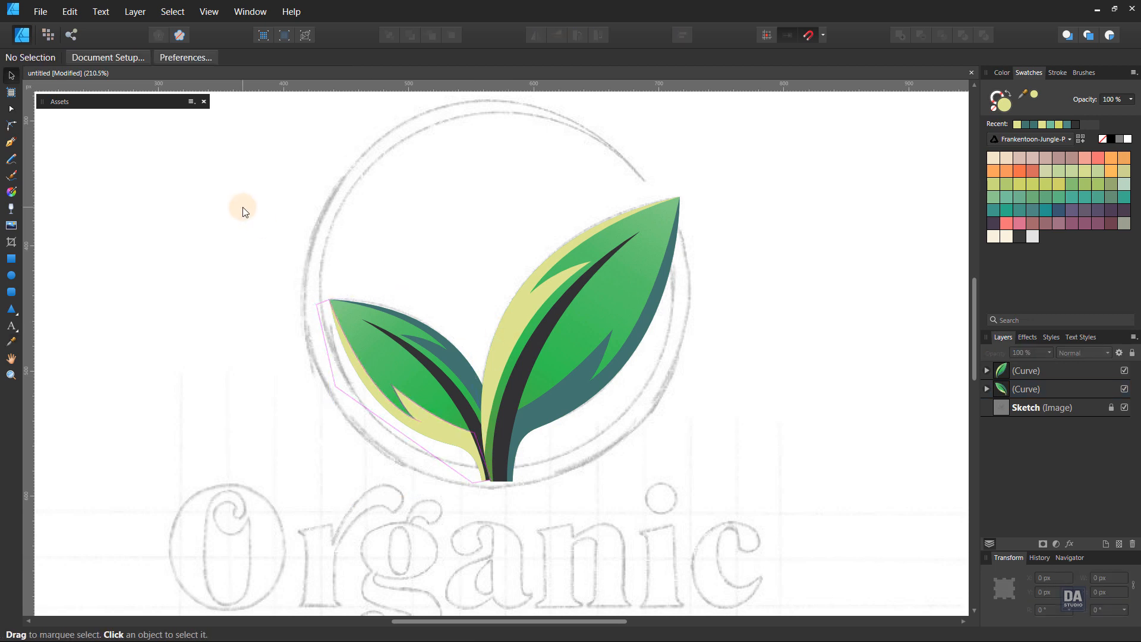
- Draw a circle about 309 px in diameter from the centre of the sketched ring
key("space")
left_click_drag(458, 319, 475, 319)
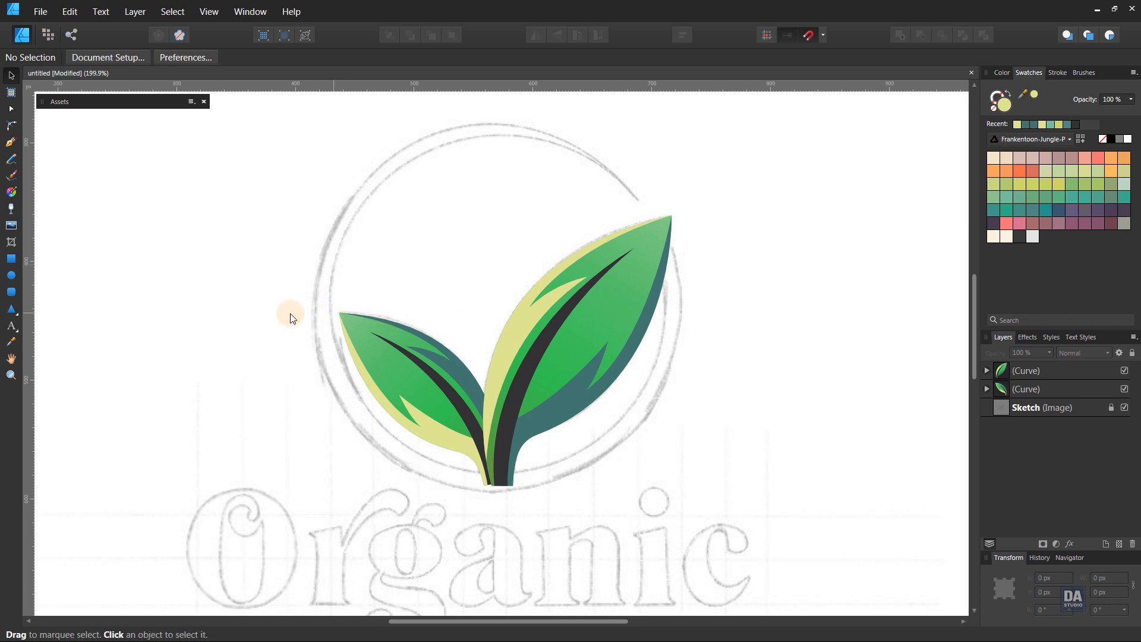
left_click(13, 276)
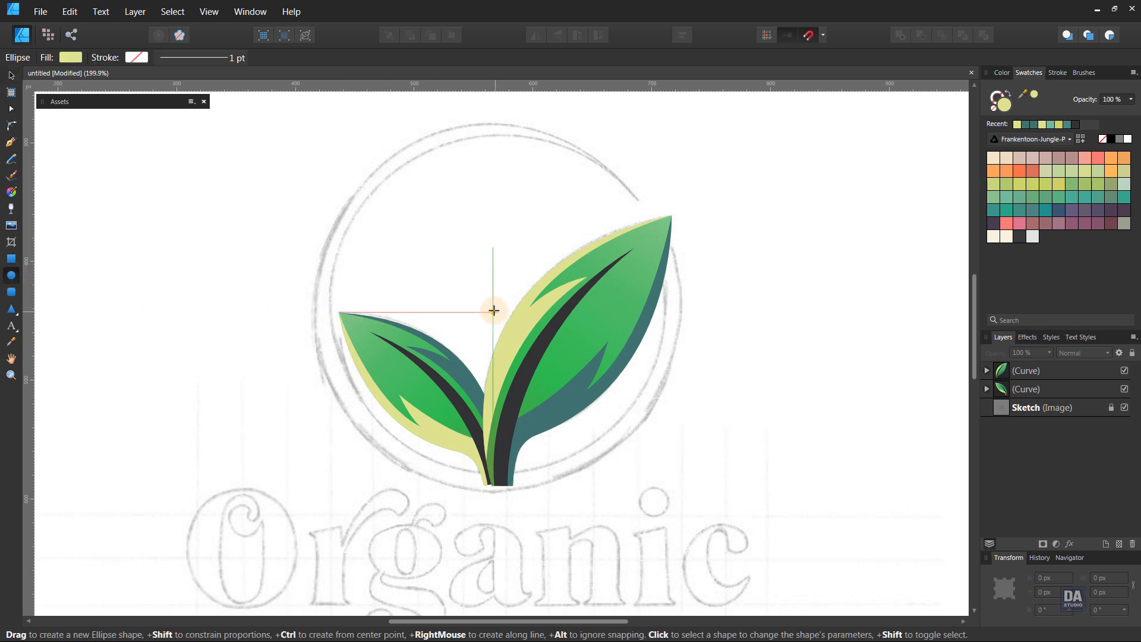
left_click_drag(493, 307, 727, 437)
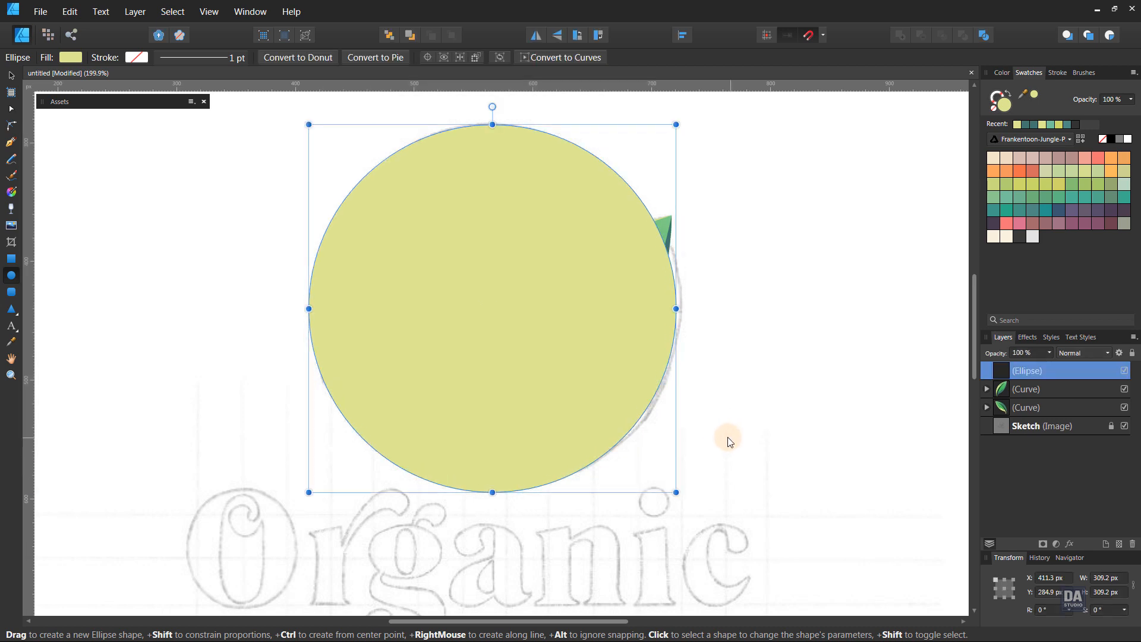
left_click(12, 75)
left_click(689, 37)
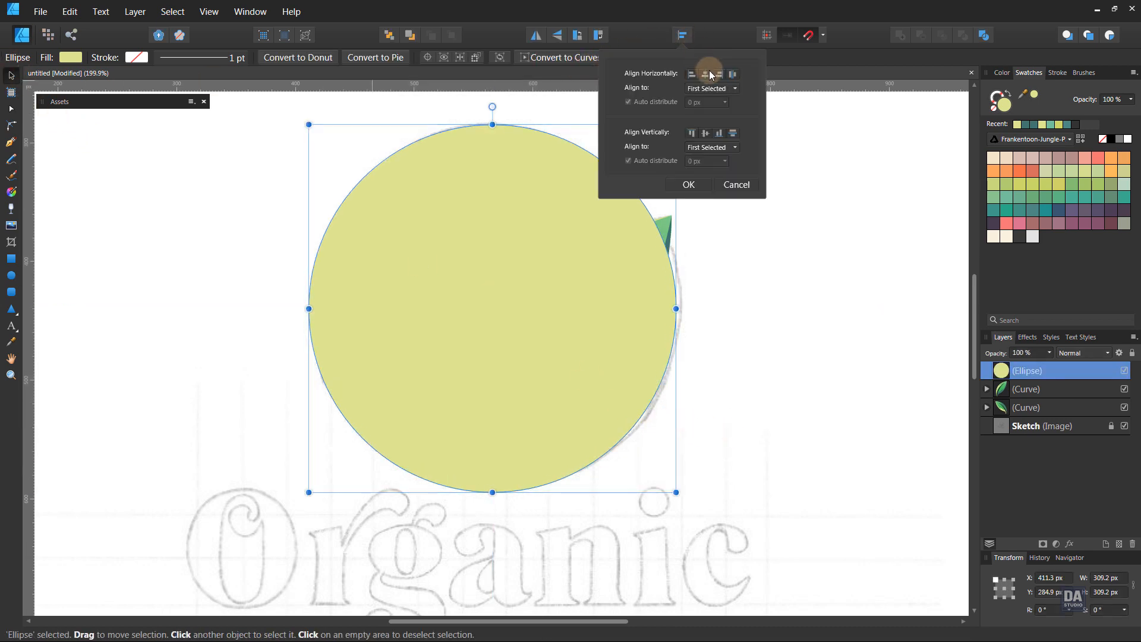
left_click(707, 72)
left_click(726, 179)
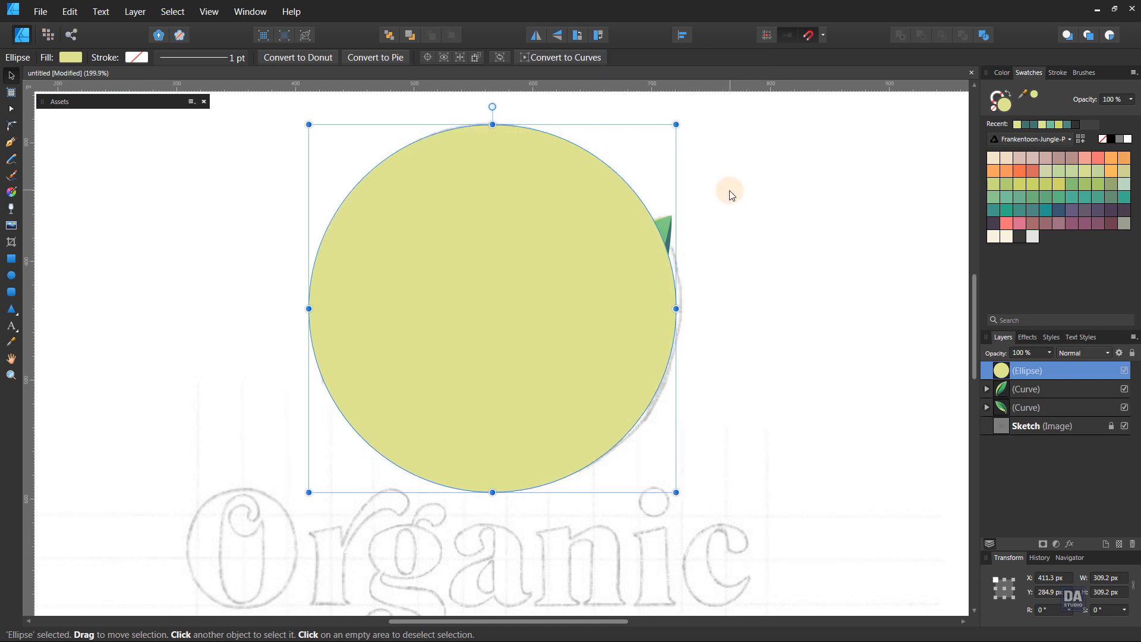
- Shift the circle about 6 px right over the sketched ring, and replace its fill with a stroke in the leaf vein's dark colour
left_click_drag(611, 344, 604, 344)
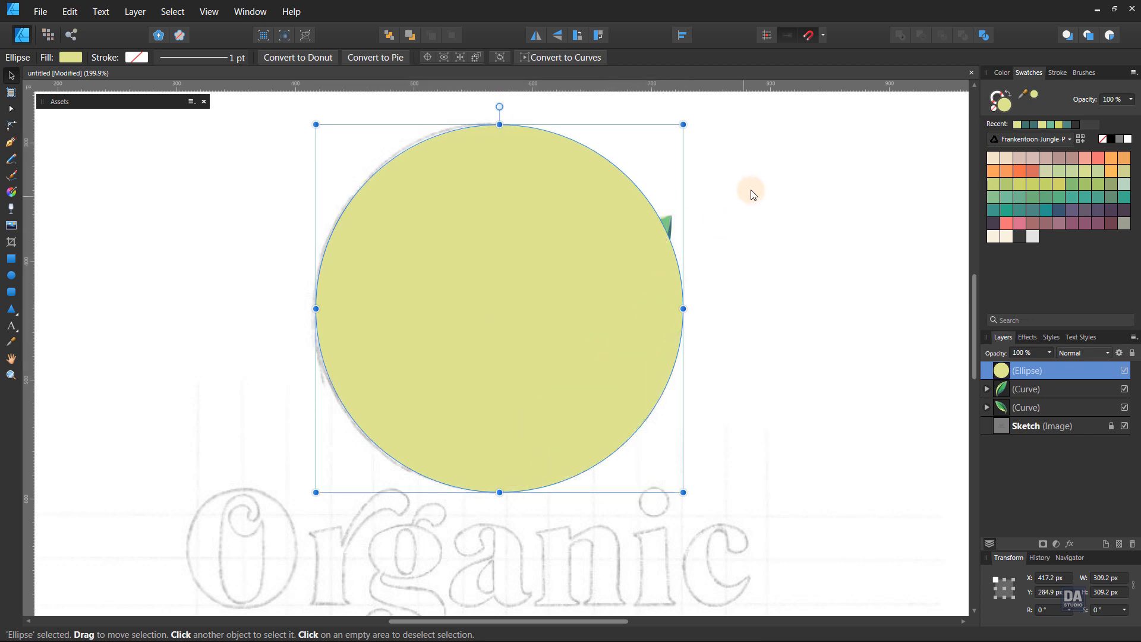
left_click(1007, 92)
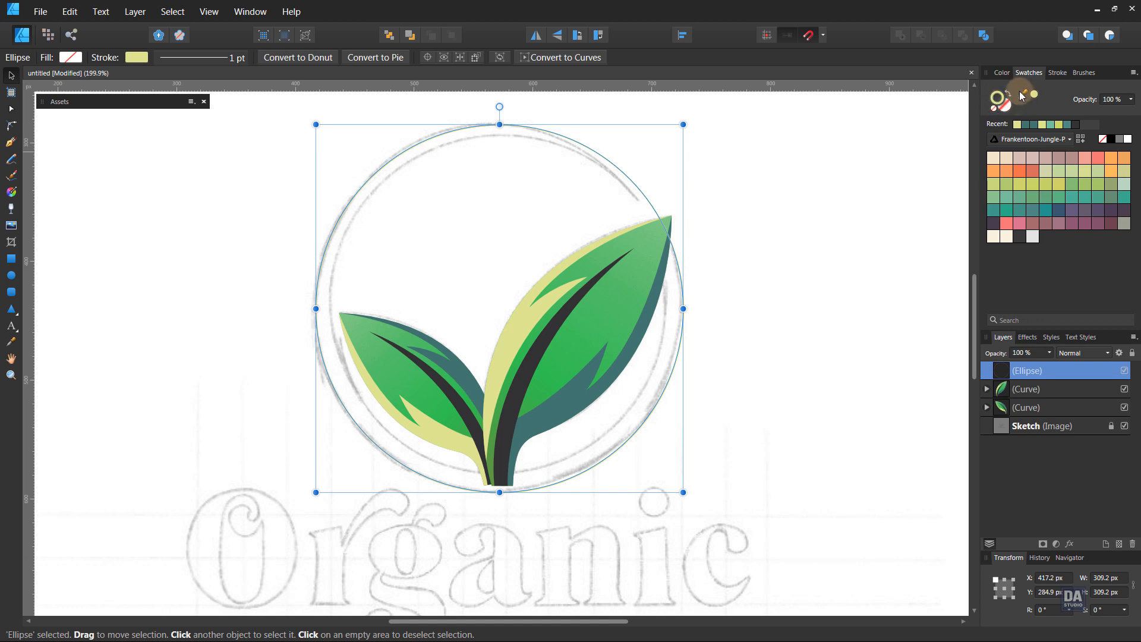
left_click_drag(1021, 97, 537, 351)
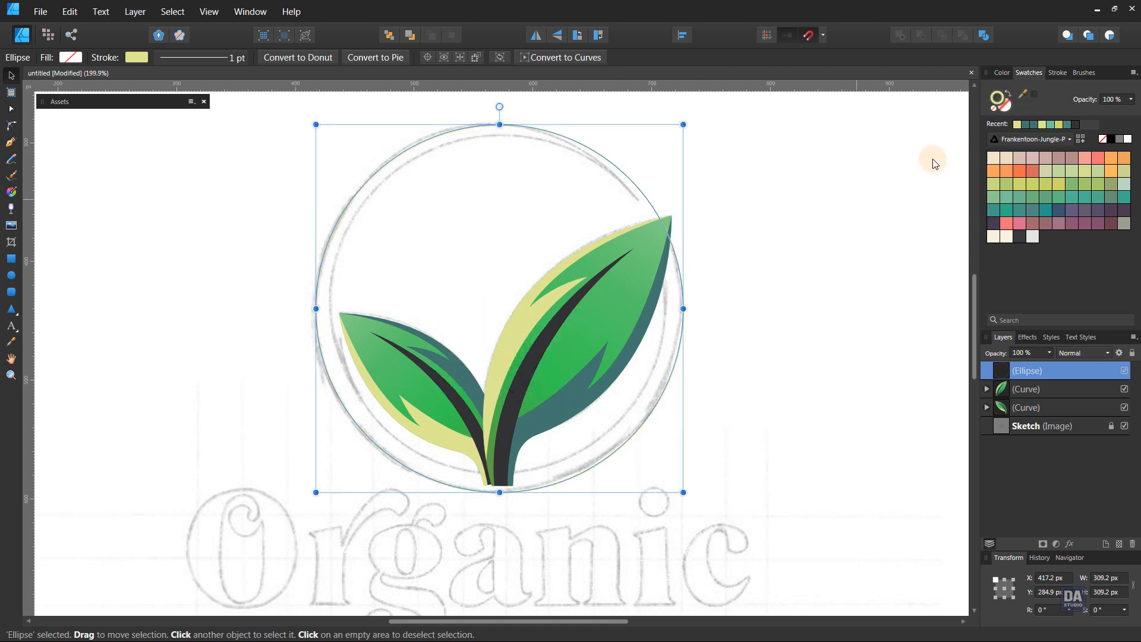
left_click(1033, 94)
- Set the circle's stroke width to 17 pt
left_click(1057, 73)
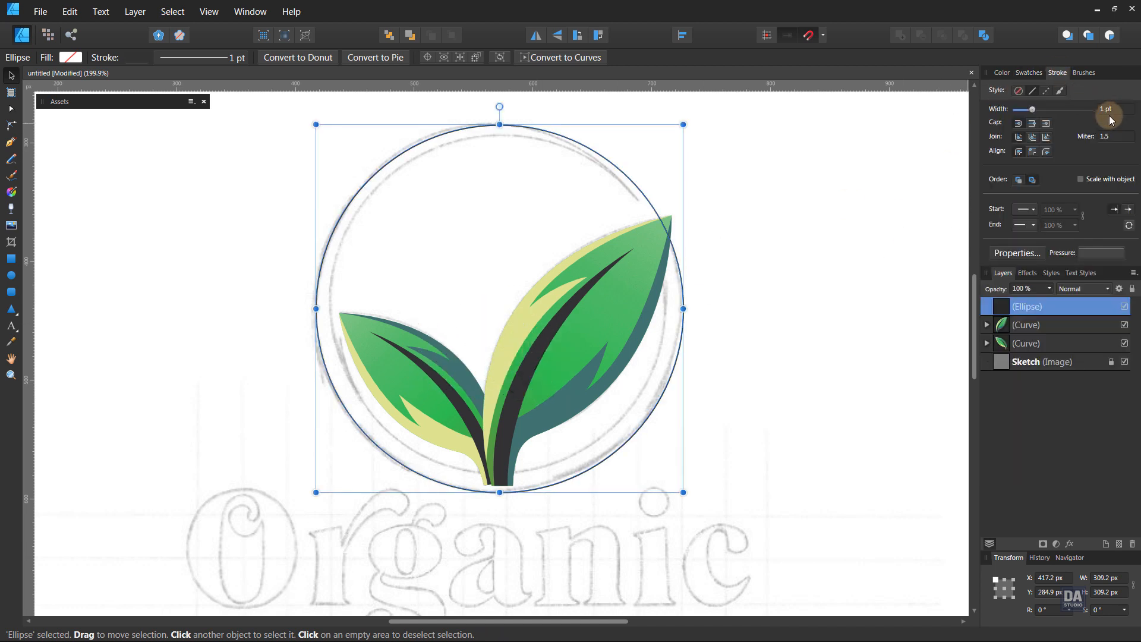
scroll(1112, 108, "up", 10)
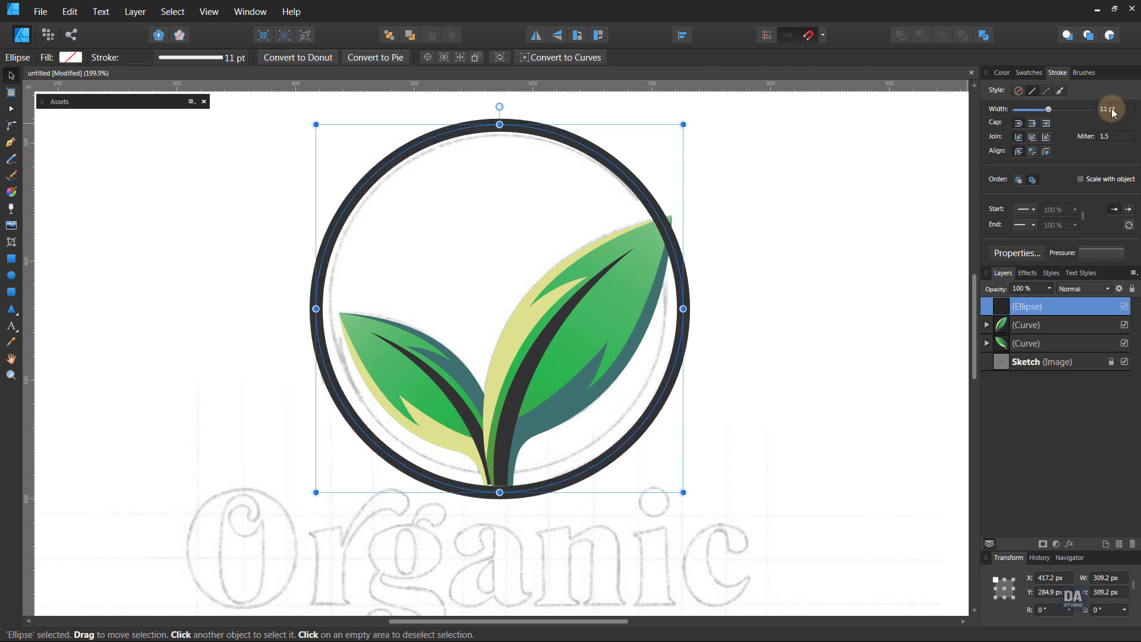
scroll(1112, 108, "up", 5)
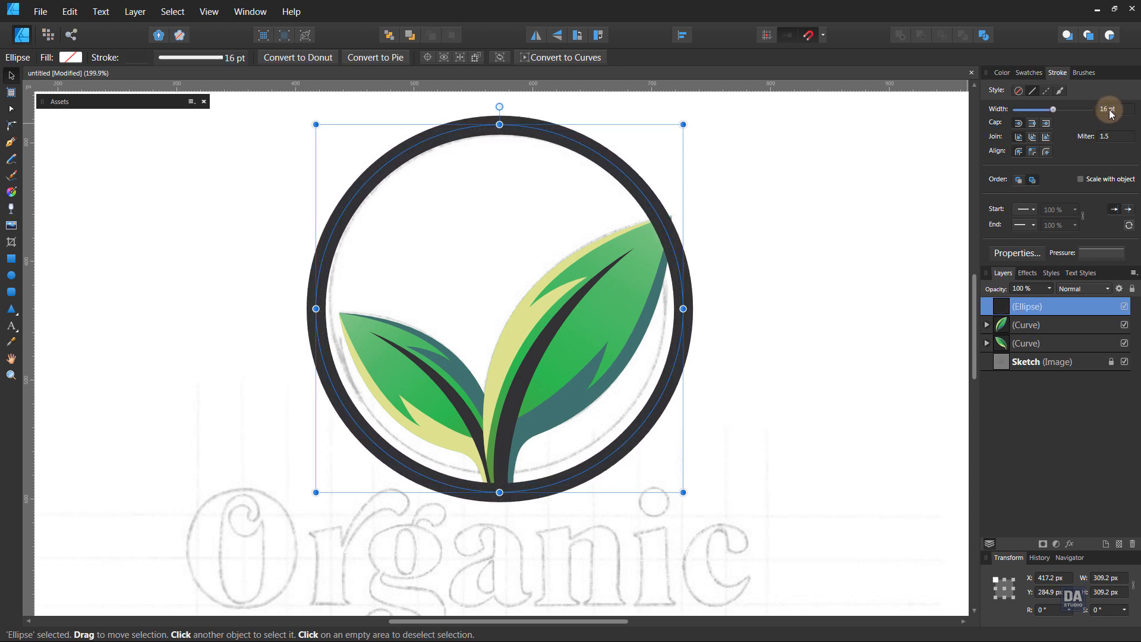
scroll(1109, 109, "up", 1)
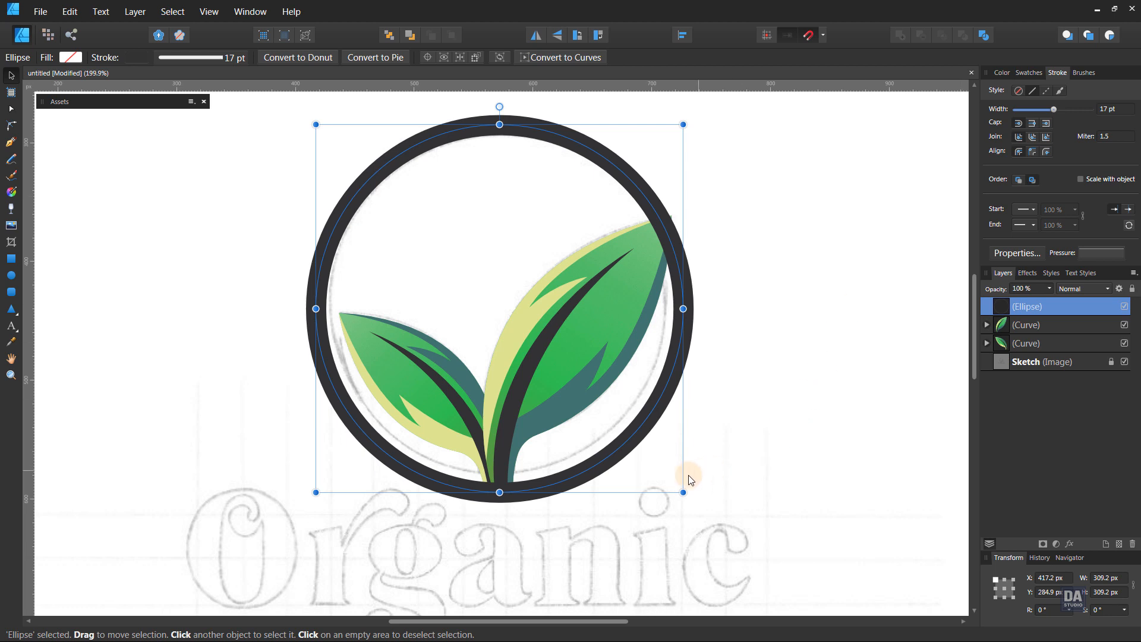
- Shrink the circle around its centre to about 291 px in diameter, and deselect it
left_click_drag(683, 492, 668, 485)
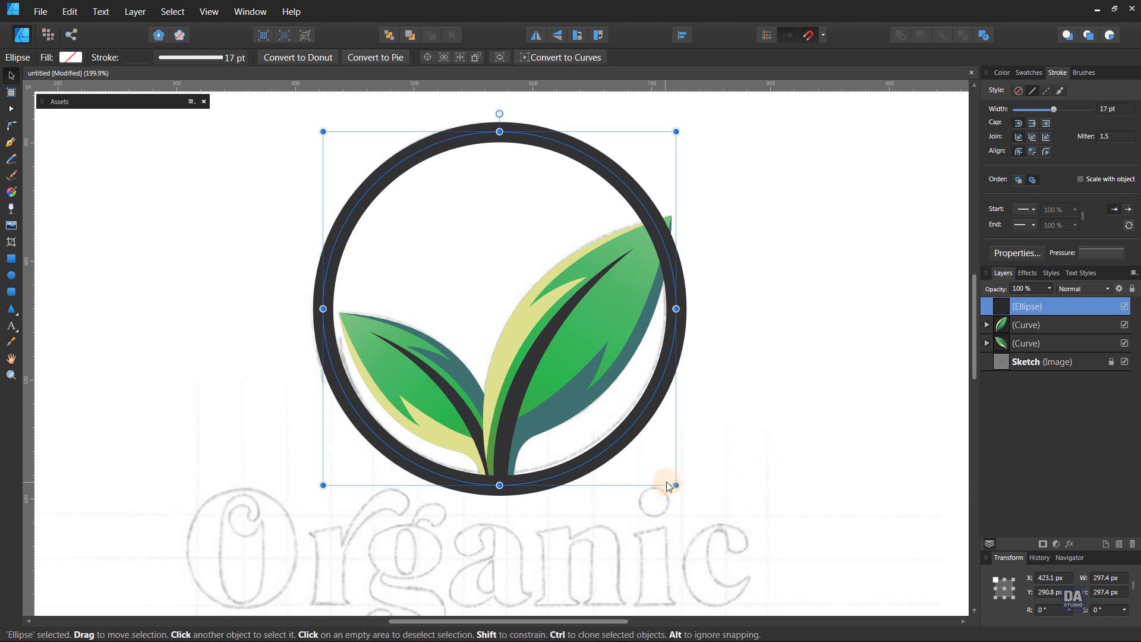
left_click_drag(674, 484, 662, 486)
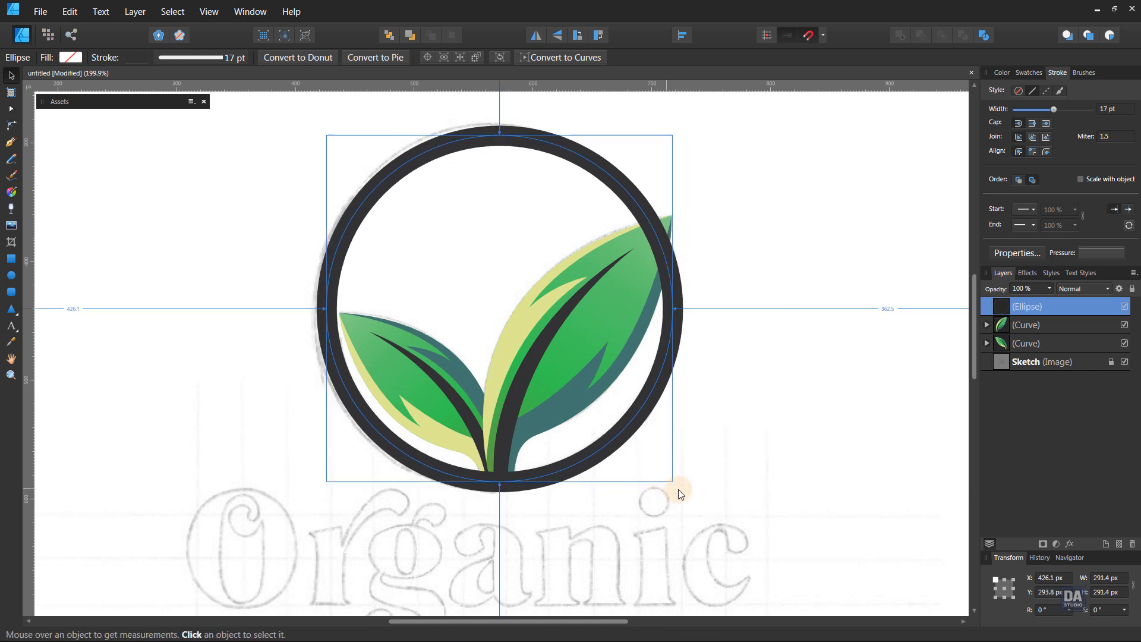
left_click(761, 446)
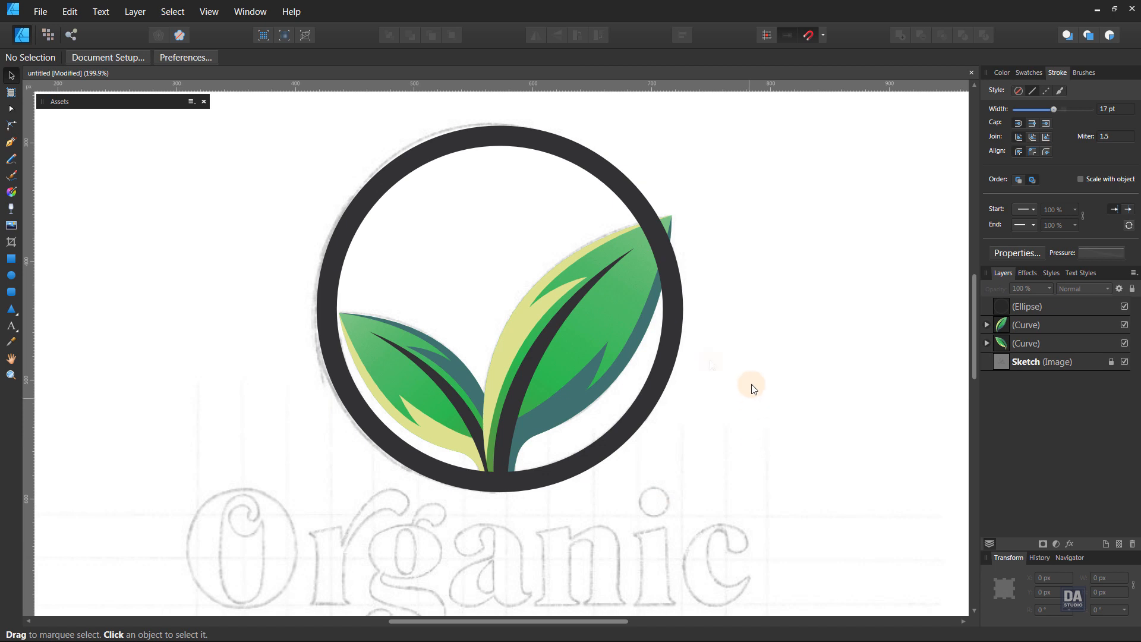
- Rotate the ring to about -53.7° and taper its stroke pressure linearly from full width to zero at the end
left_click(668, 363)
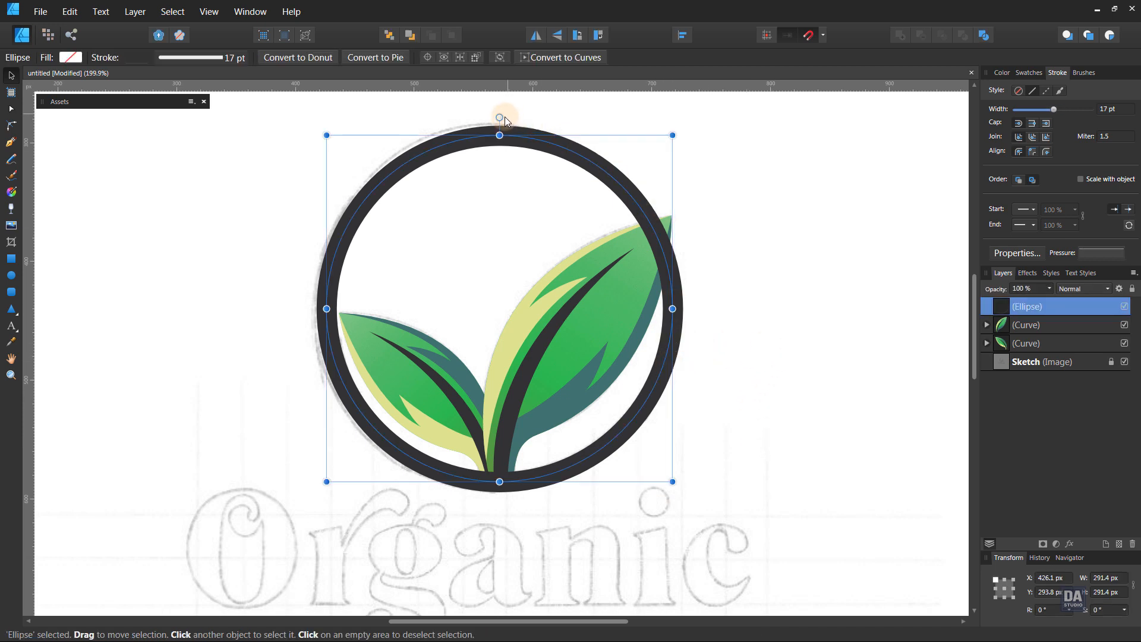
left_click_drag(512, 119, 639, 206)
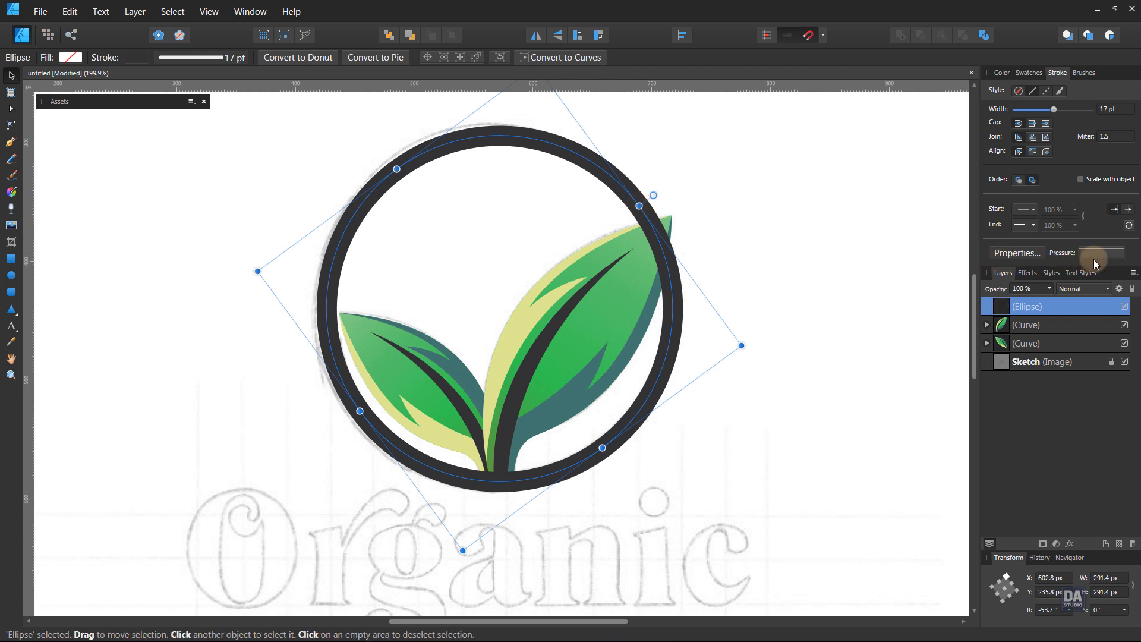
left_click(1097, 262)
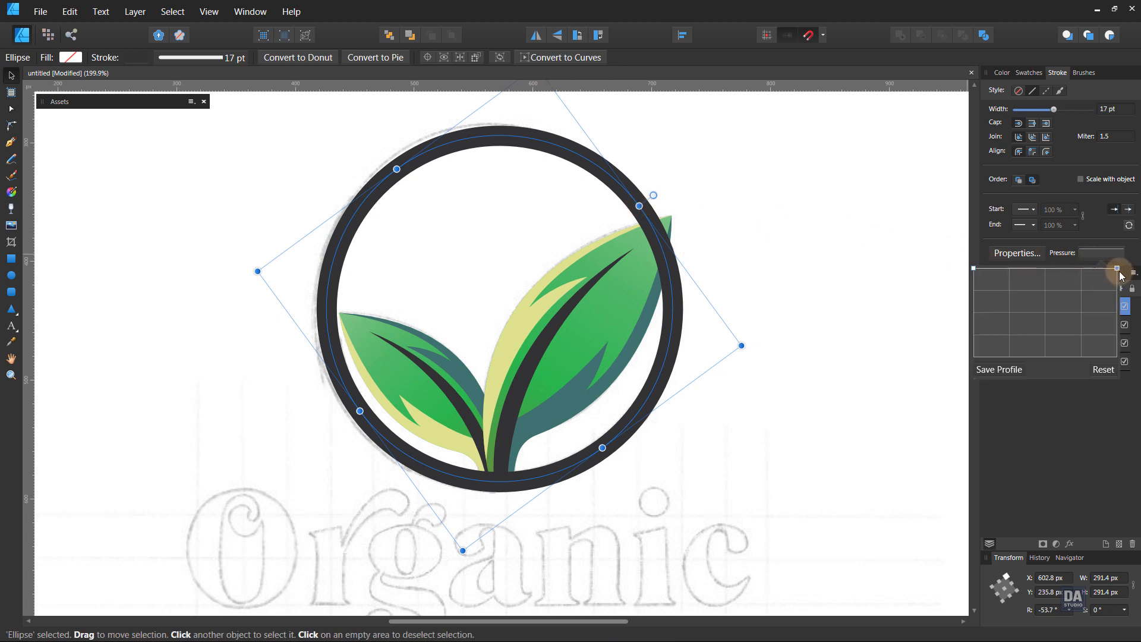
left_click_drag(1120, 272, 1112, 373)
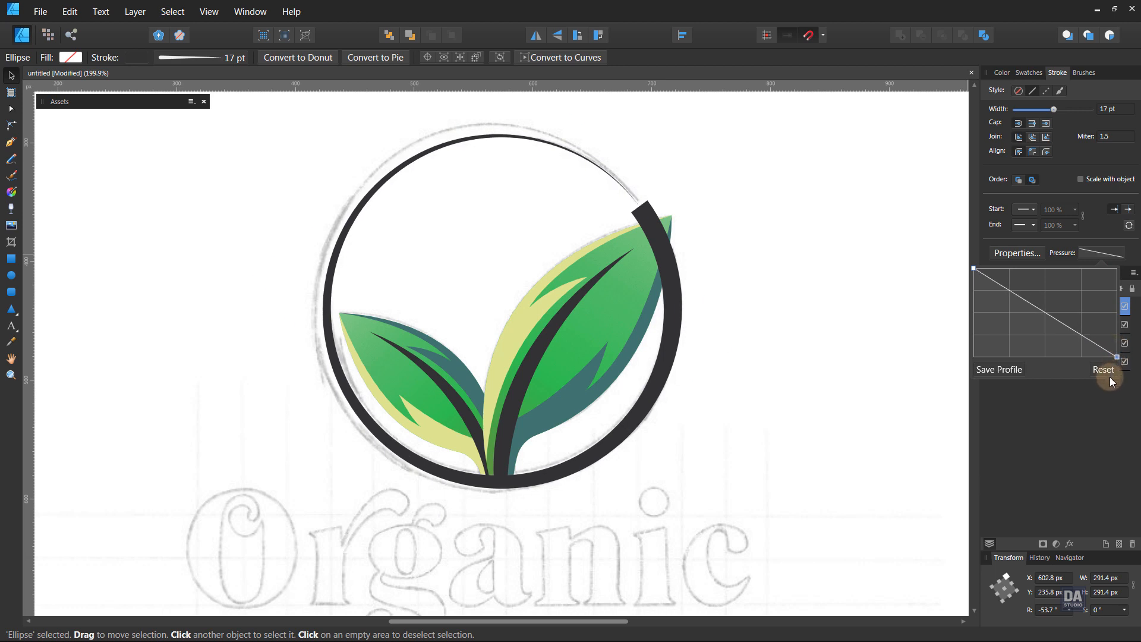
left_click(1054, 385)
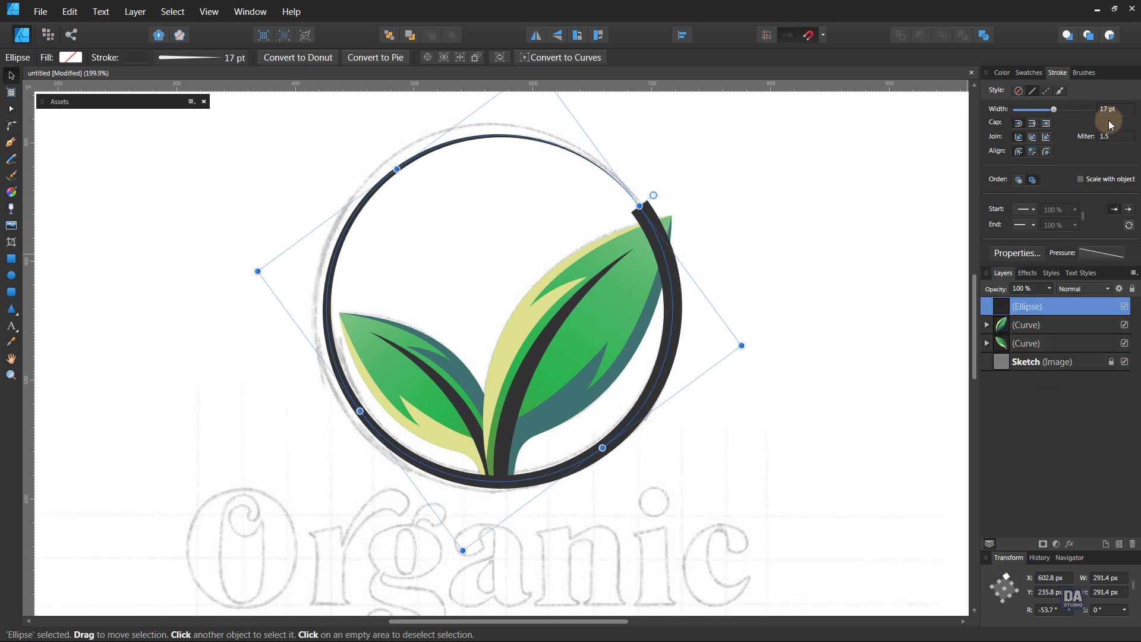
- Set the ring's stroke width to 27 pt and rotate the ring to -55°
scroll(1110, 114, "up", 9)
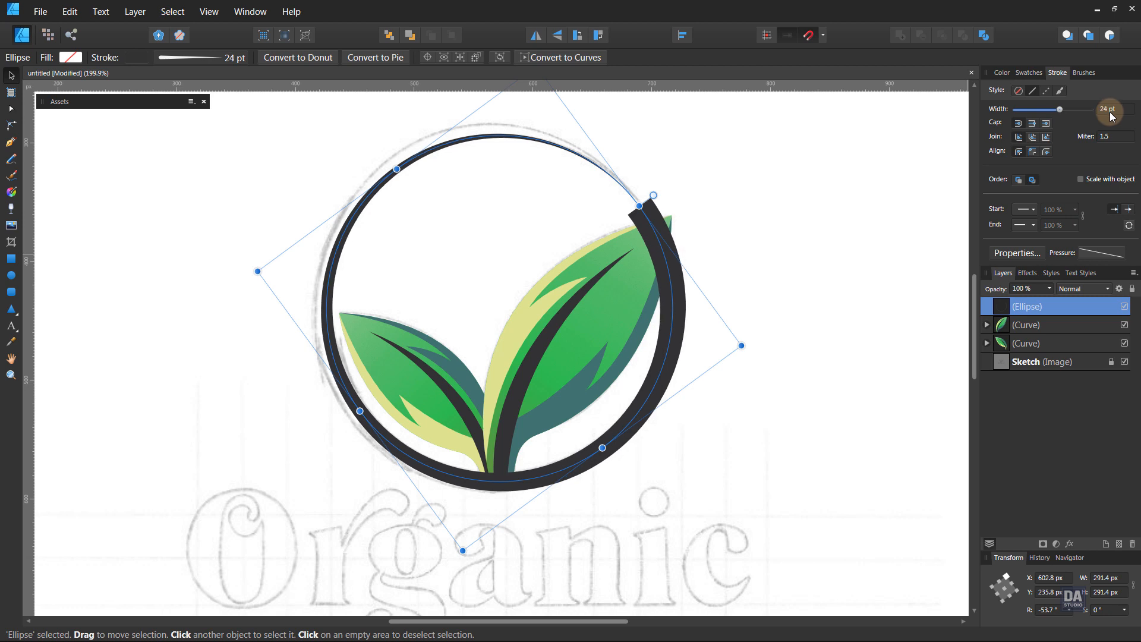
scroll(1111, 116, "up", 1)
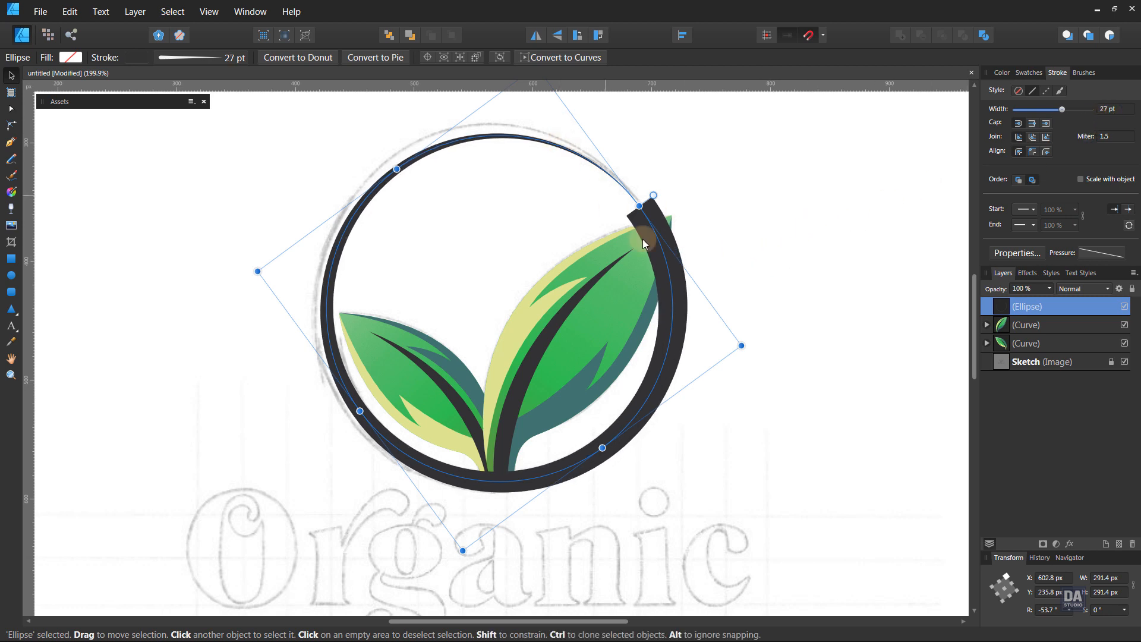
left_click_drag(750, 352, 749, 349)
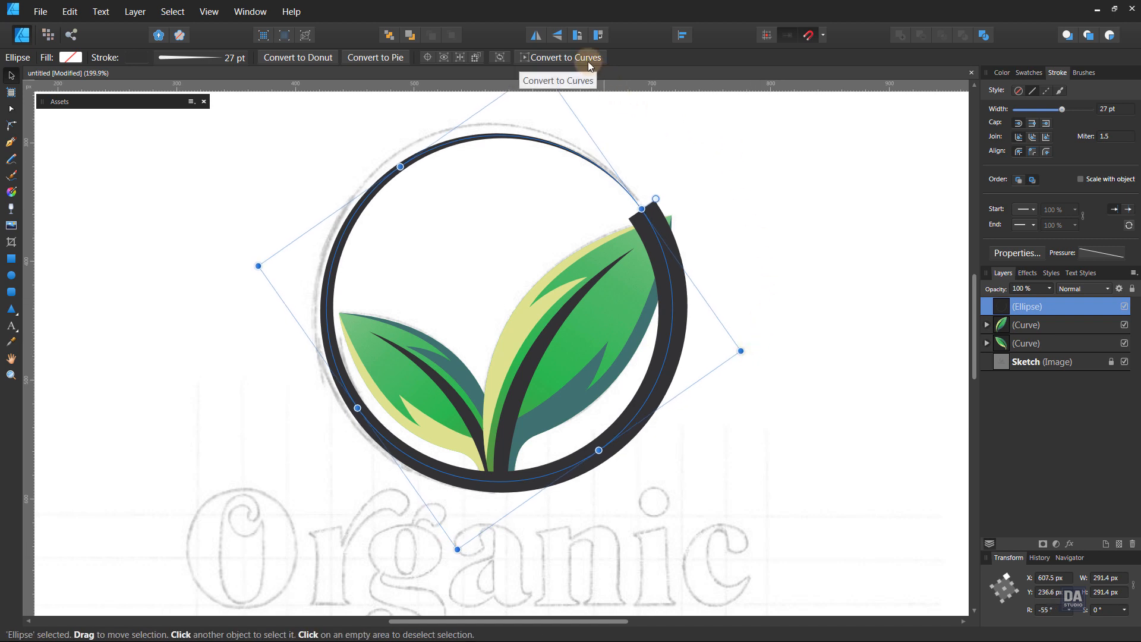
- Convert the ring to curves and break it at a new node near its thin end and at its original start node
left_click(558, 58)
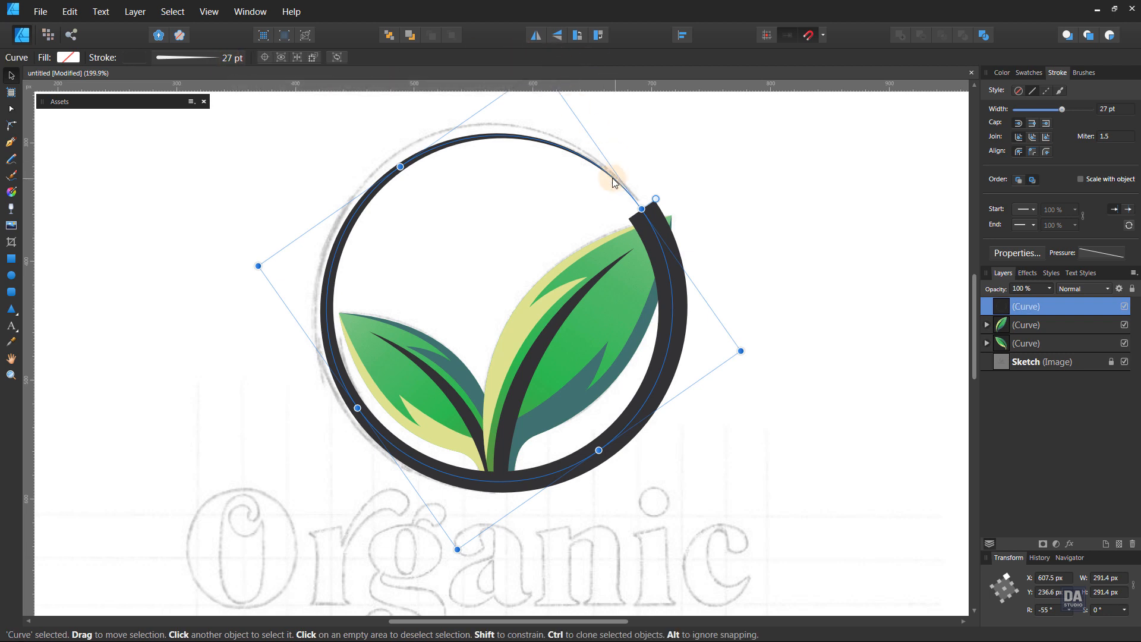
key("a")
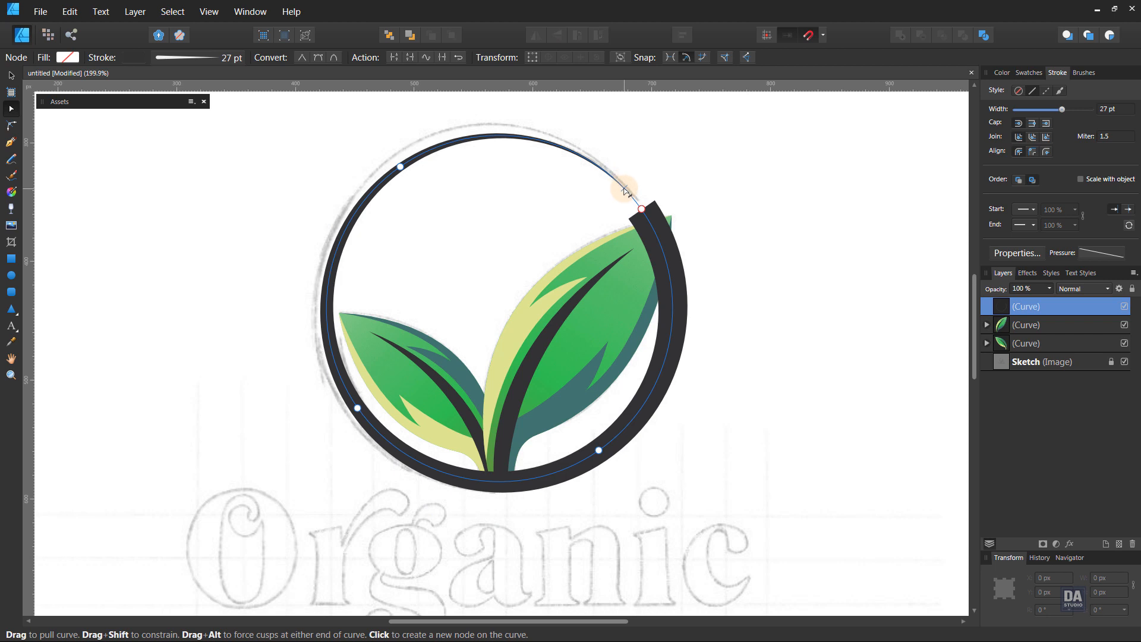
left_click(626, 191)
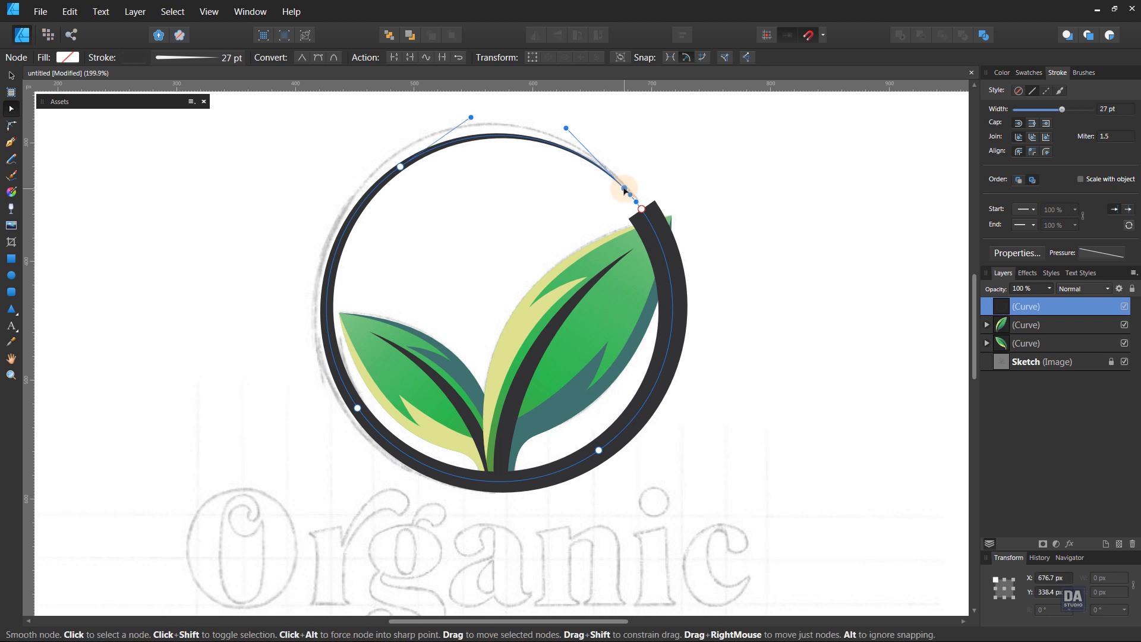
left_click(399, 57)
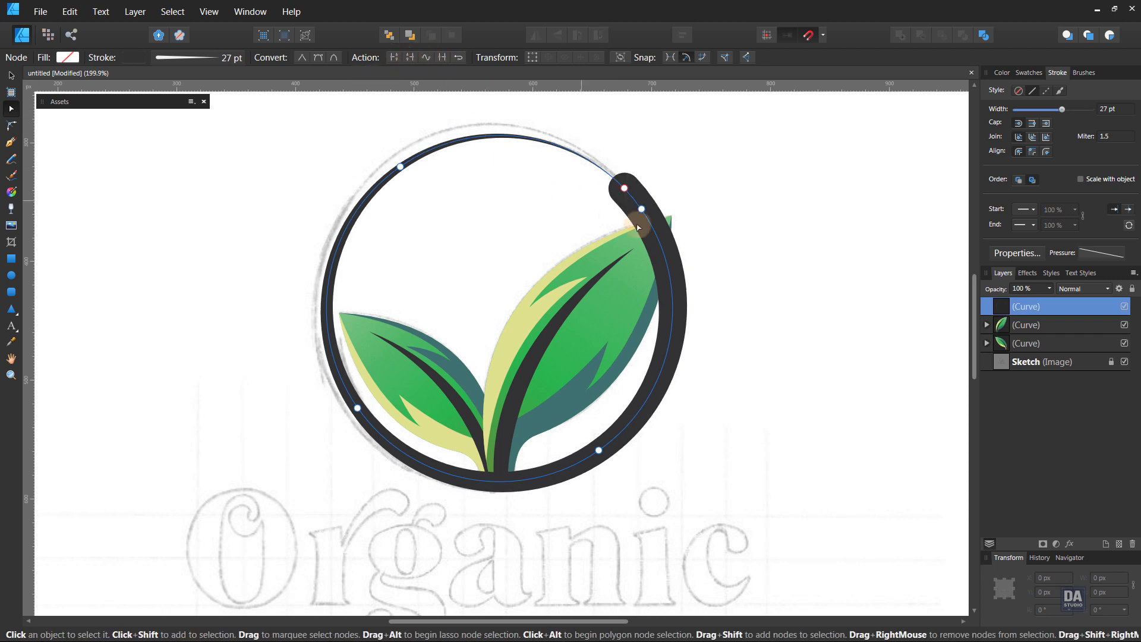
left_click(397, 58)
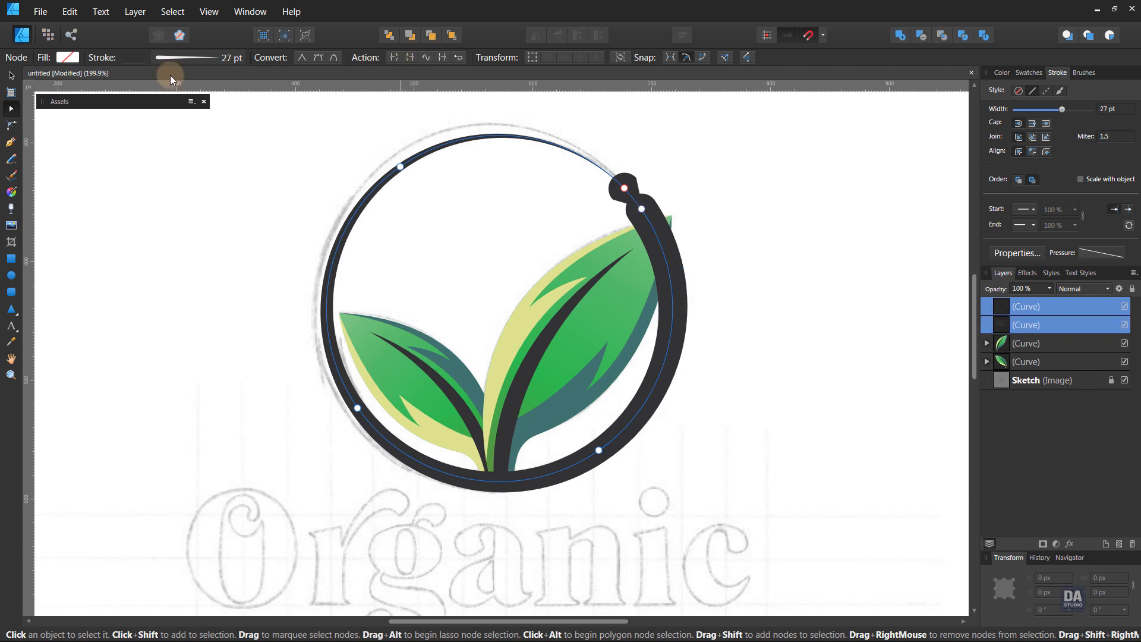
- Delete the short leftover segment between the ring's thin and thick ends
key("v")
left_click(711, 156)
left_click(623, 189)
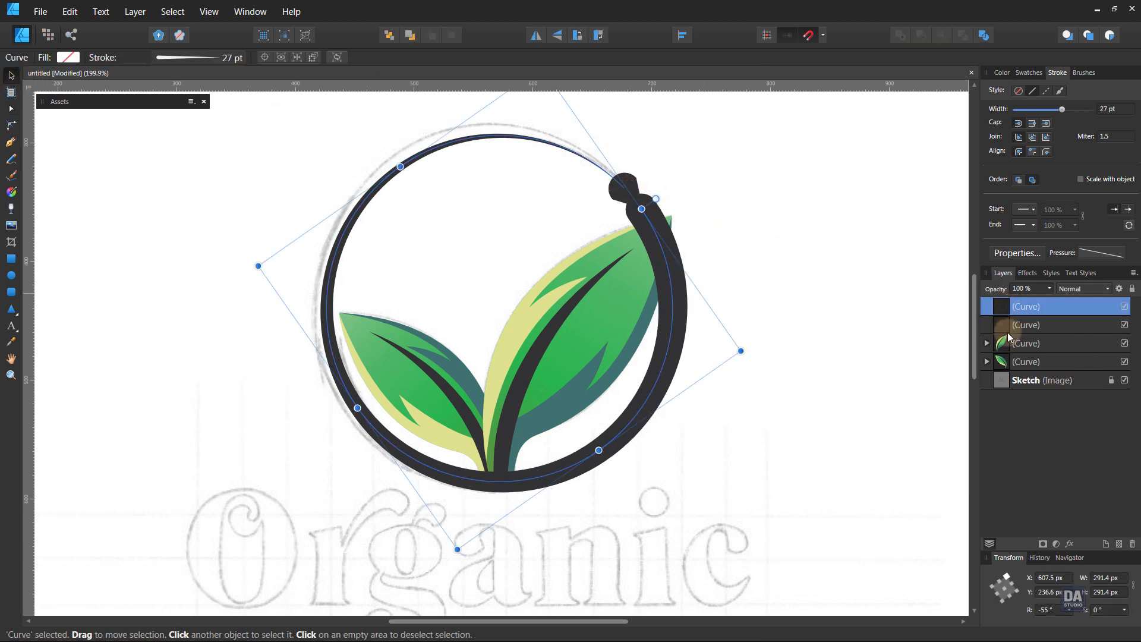
key("Delete")
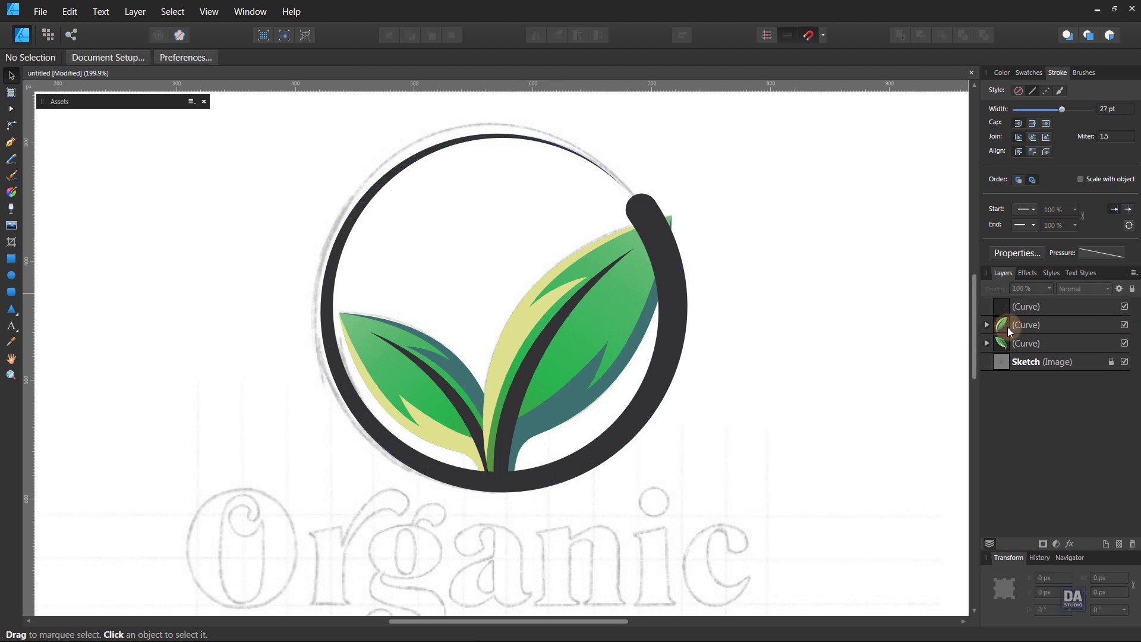
- Expand the tapered ring's stroke into a filled shape and deselect it
left_click(682, 315)
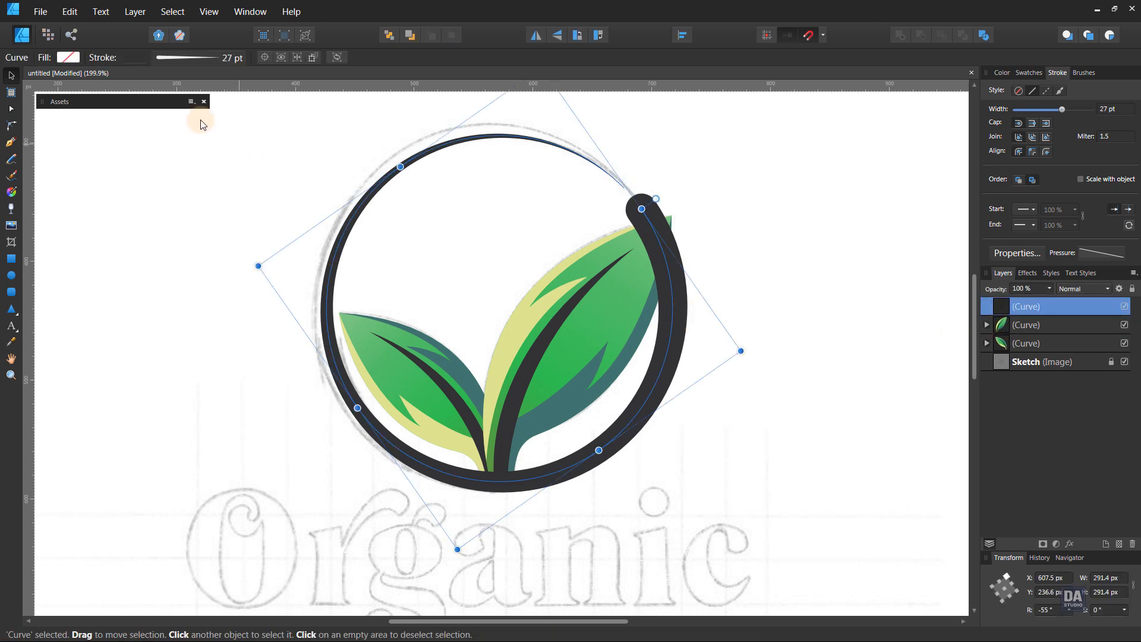
left_click(140, 13)
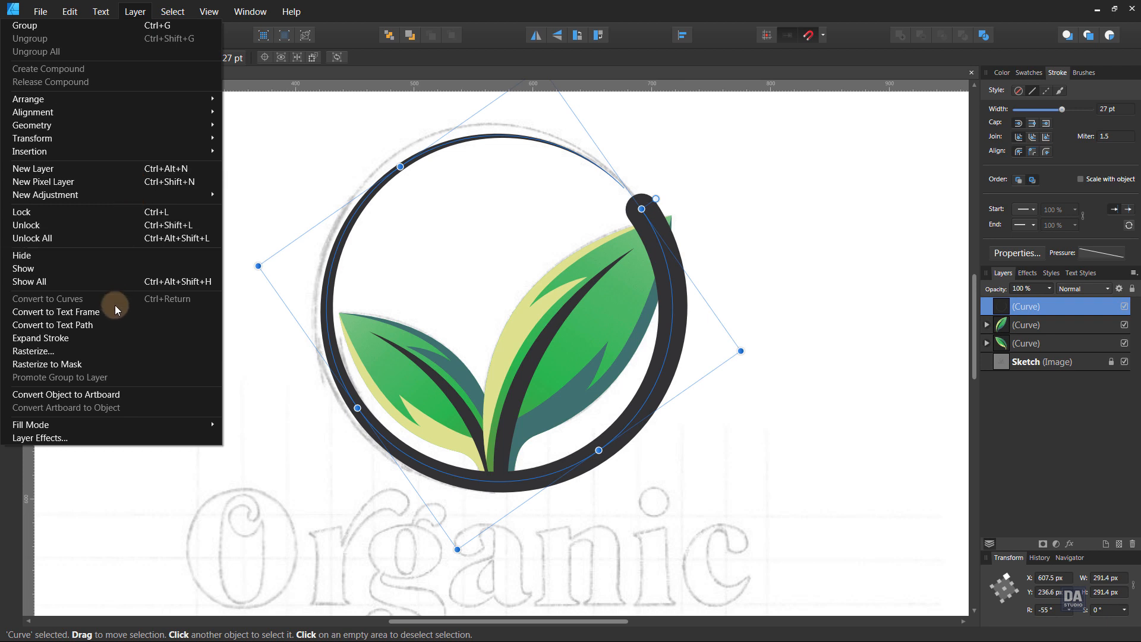
left_click(109, 337)
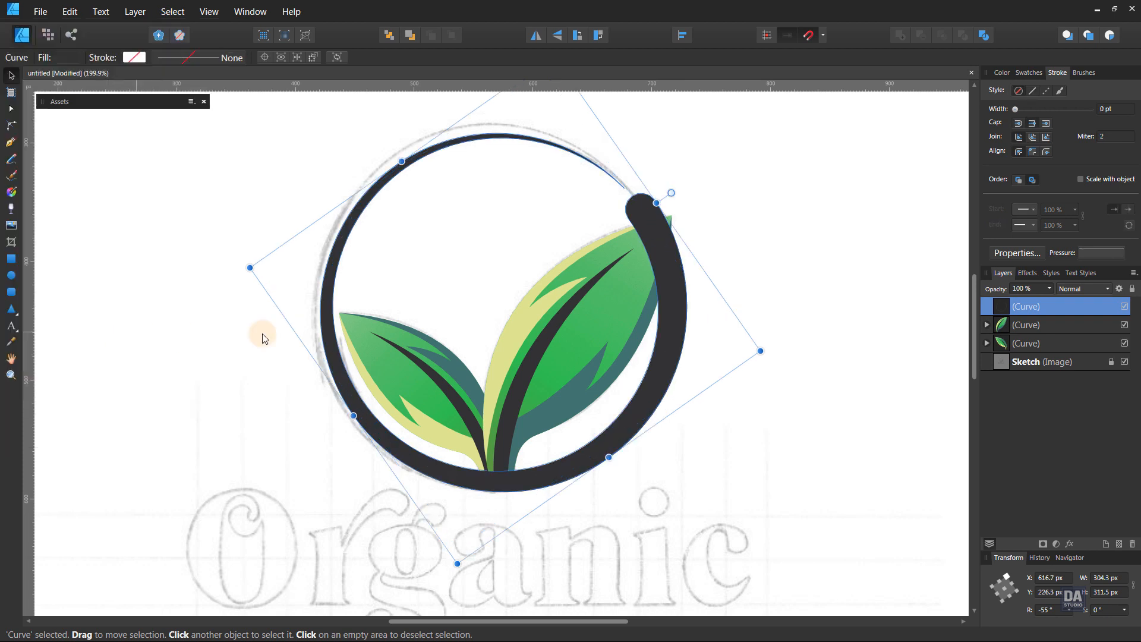
left_click(810, 319)
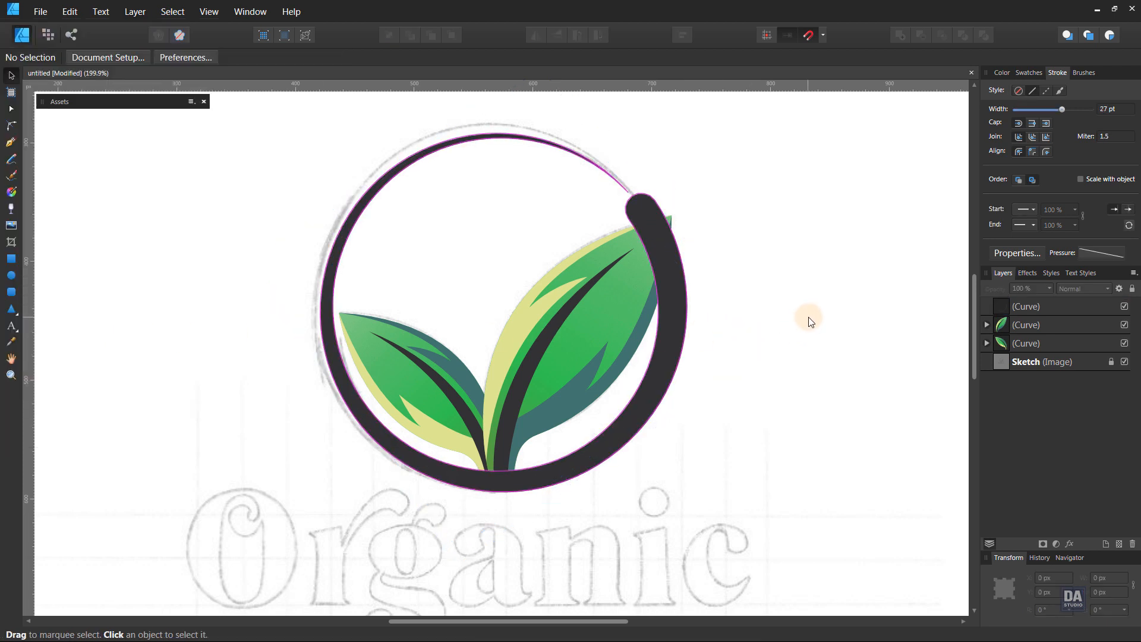
- Hide the ring and draw a Pen curve from the large leaf's tip down to a point on its outer teal edge
left_click(1124, 307)
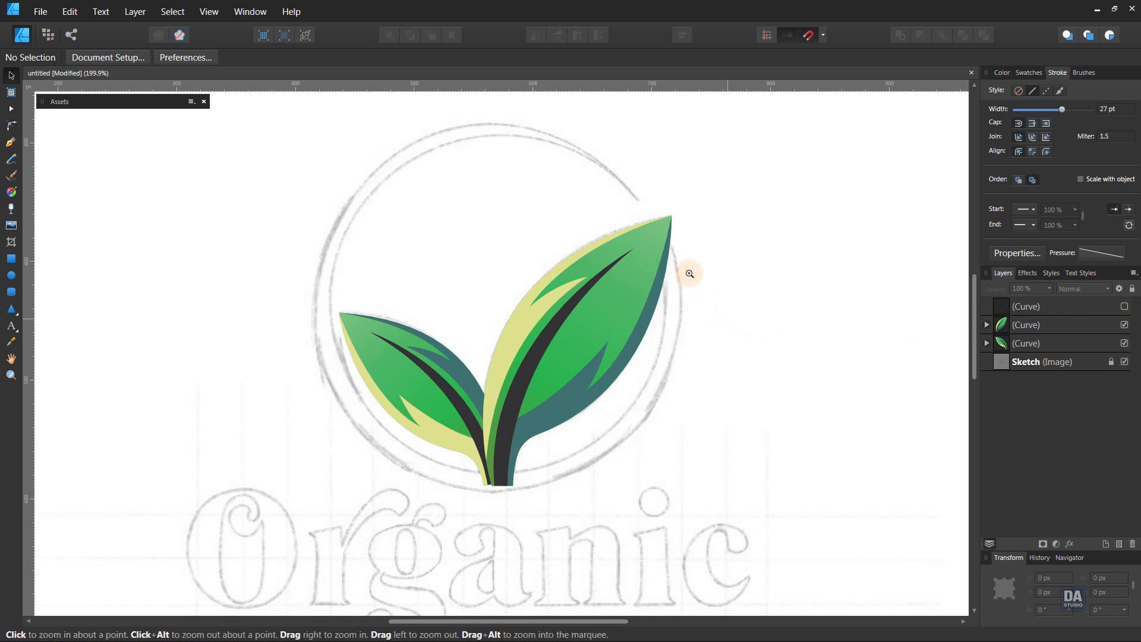
scroll(694, 274, "up", 5)
left_click_drag(691, 243, 702, 255)
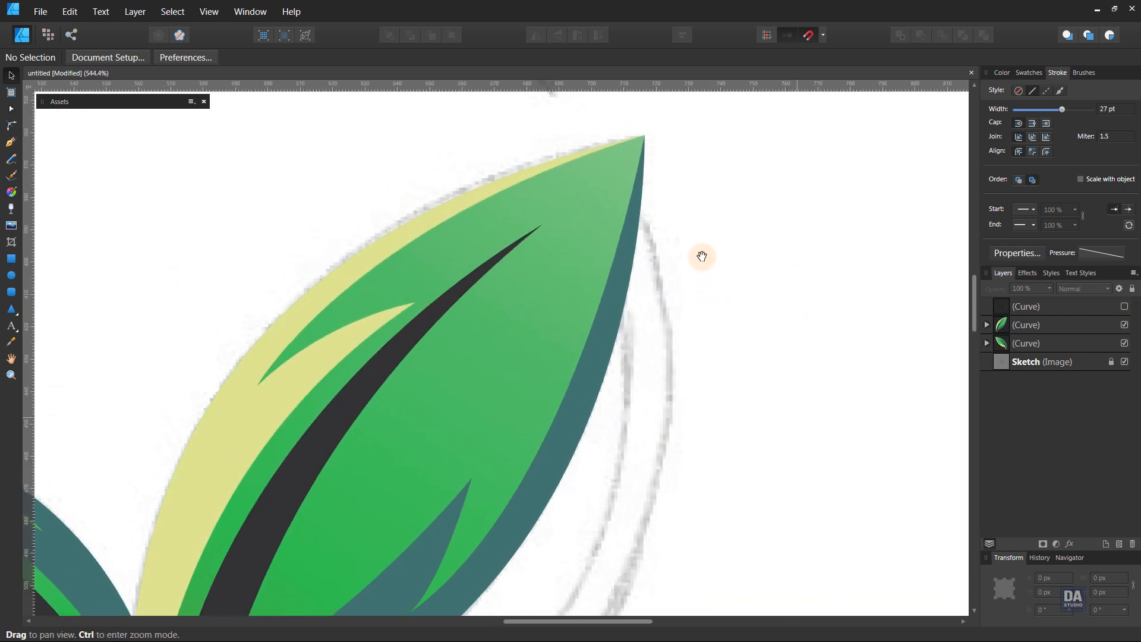
left_click(11, 143)
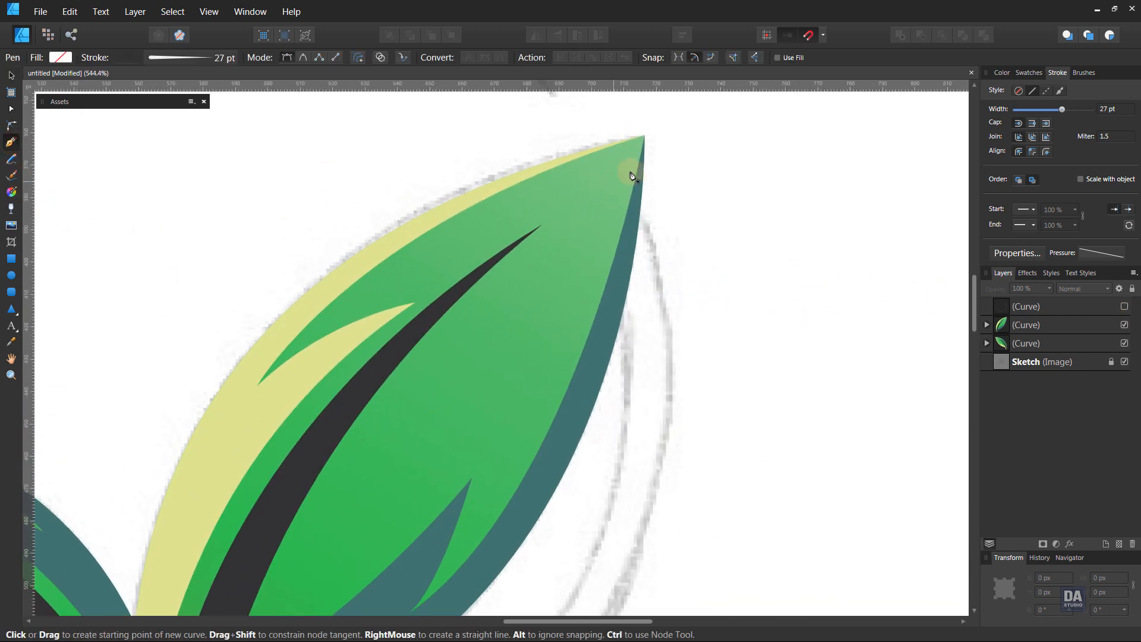
left_click(645, 136)
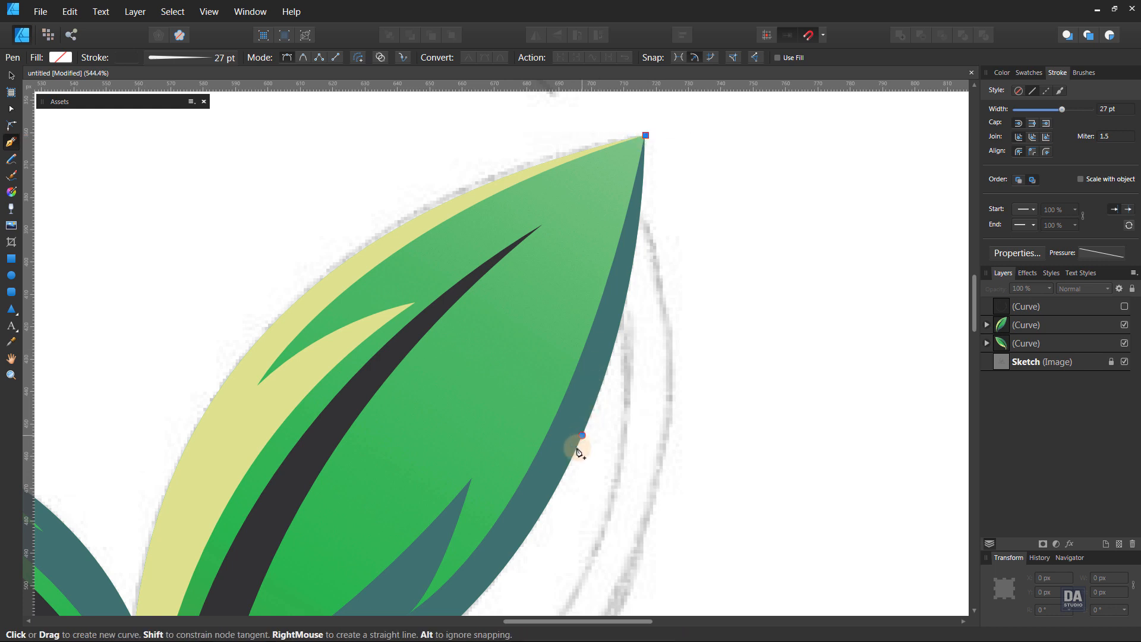
left_click_drag(581, 435, 552, 484)
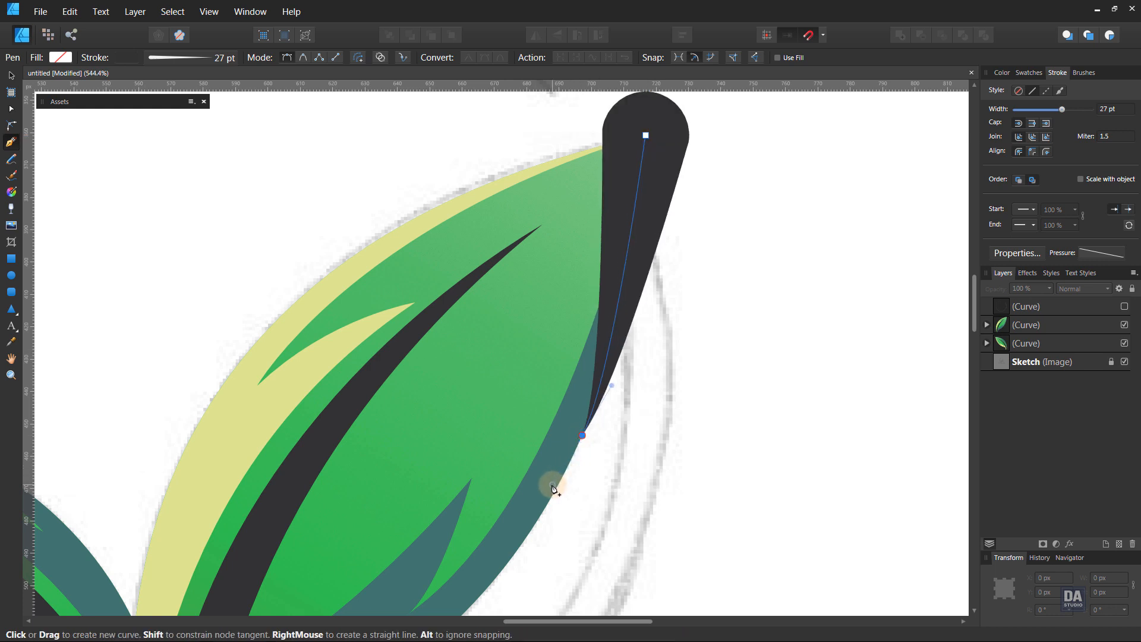
- Set the new curve's stroke width to 1 pt and make its pressure profile uniform
left_click(1115, 111)
type("1")
key("Return")
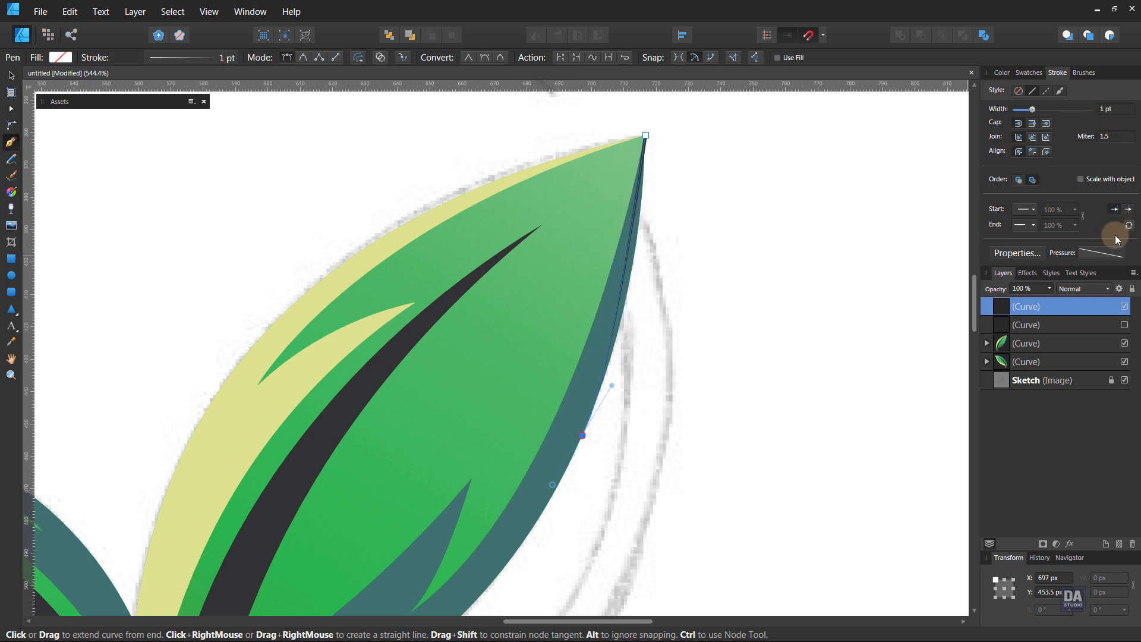
left_click(1103, 253)
left_click_drag(1115, 356, 1116, 269)
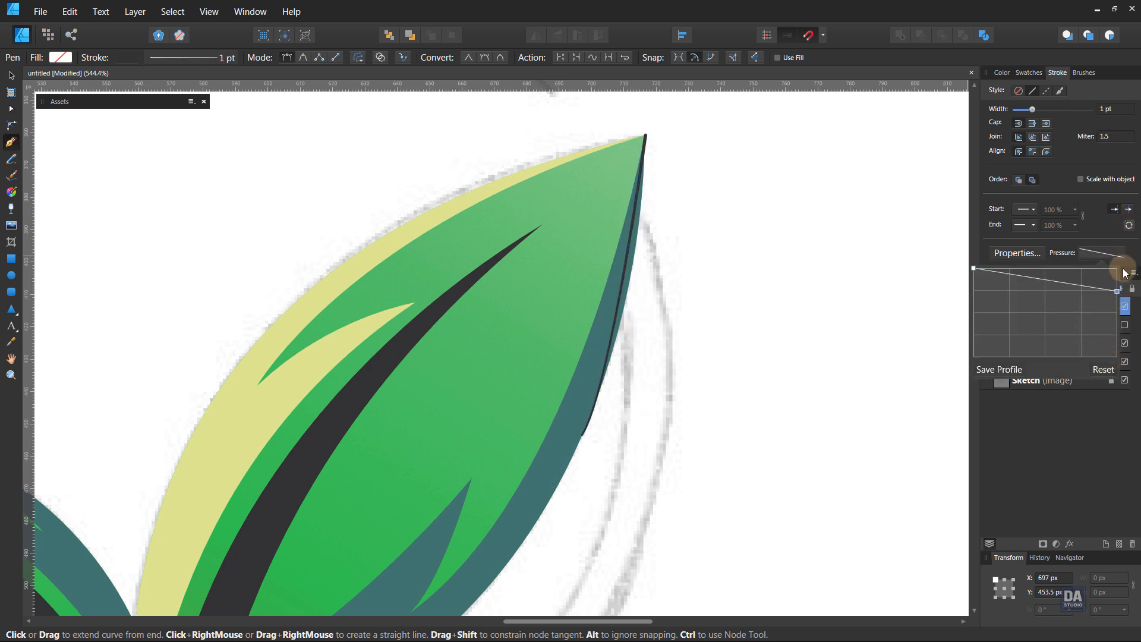
- Fit the curve to the leaf's outer edge and close it with straight segments across the leaf and around its tip
left_click_drag(612, 387, 646, 308)
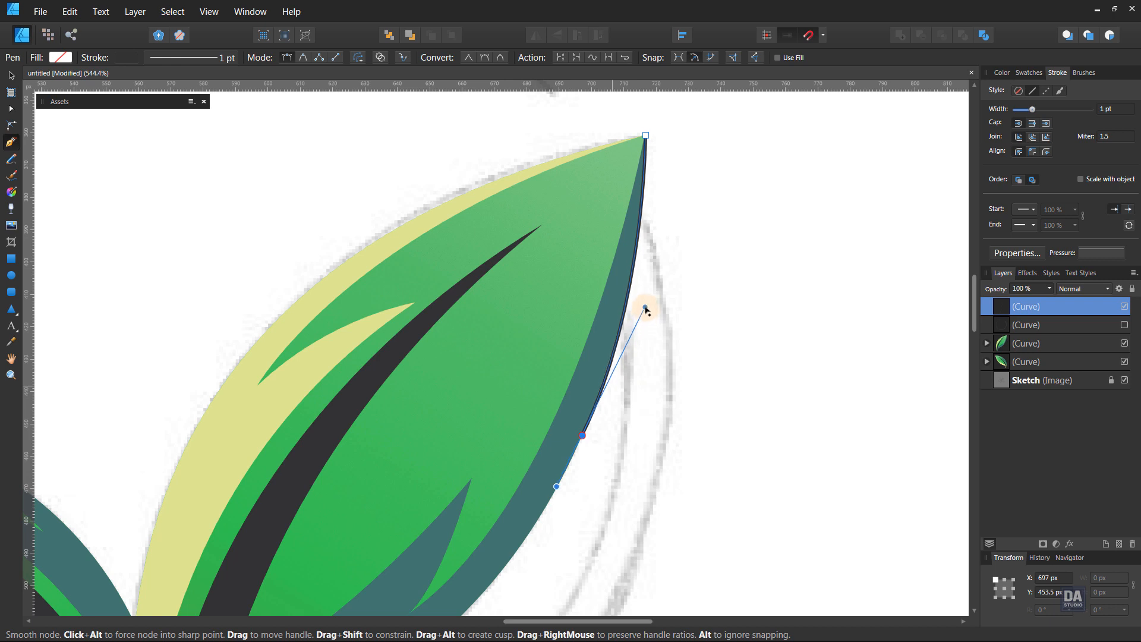
left_click(582, 437)
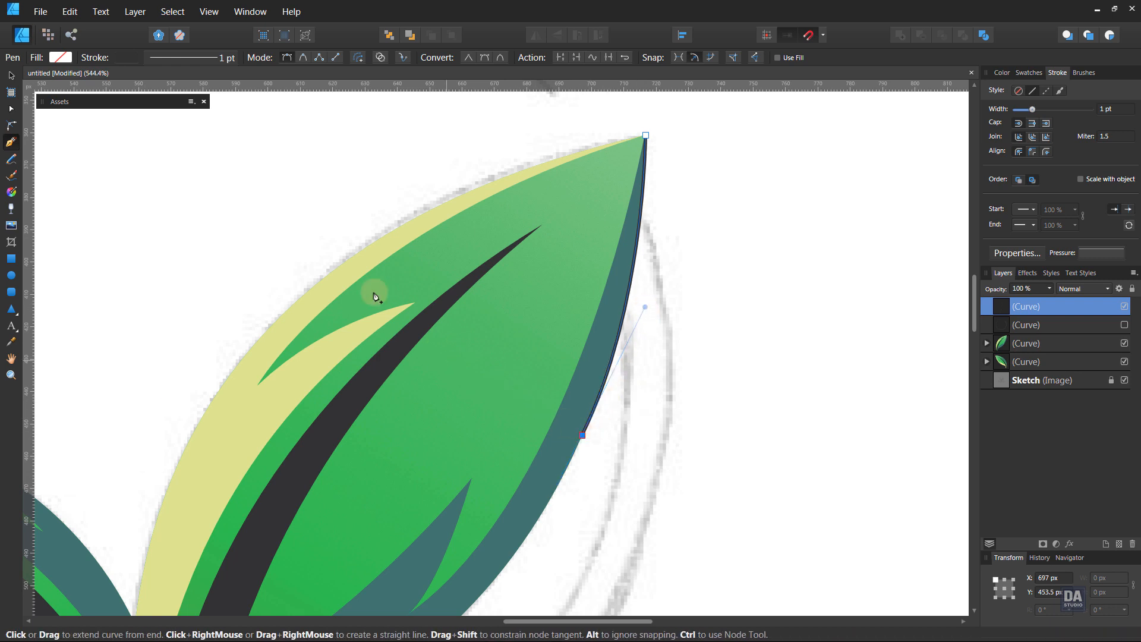
left_click(283, 210)
key("ctrl+space")
left_click_drag(778, 255, 627, 345)
left_click(658, 205)
left_click(731, 255)
left_click(708, 278)
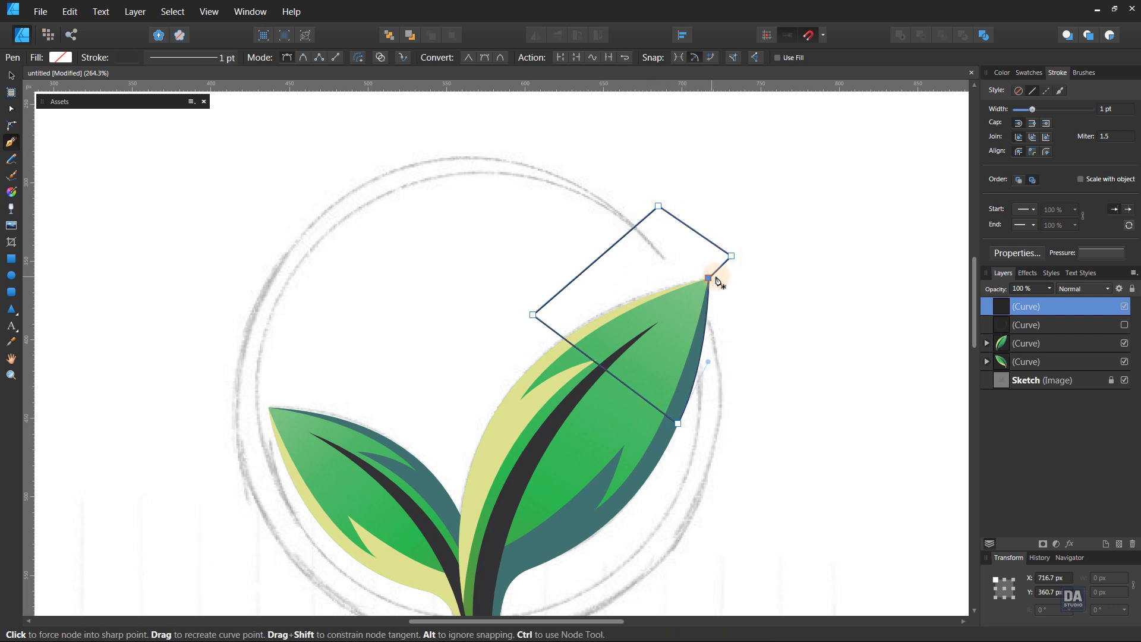
key("v")
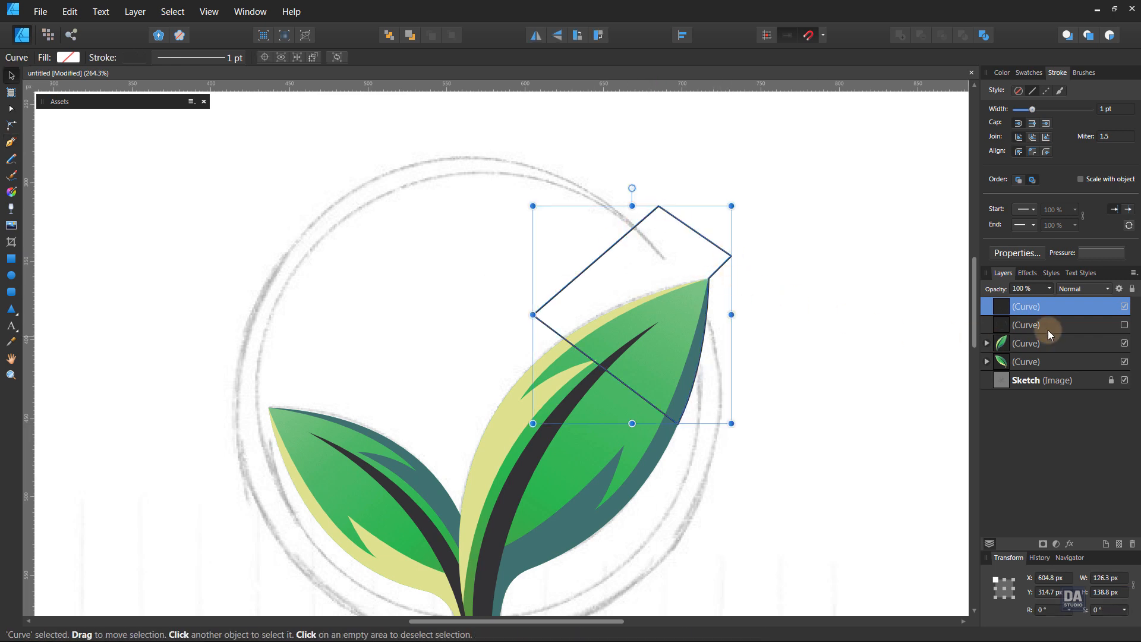
- Show the ring again and swap the closed shape's stroke colour to its fill
left_click(1124, 325)
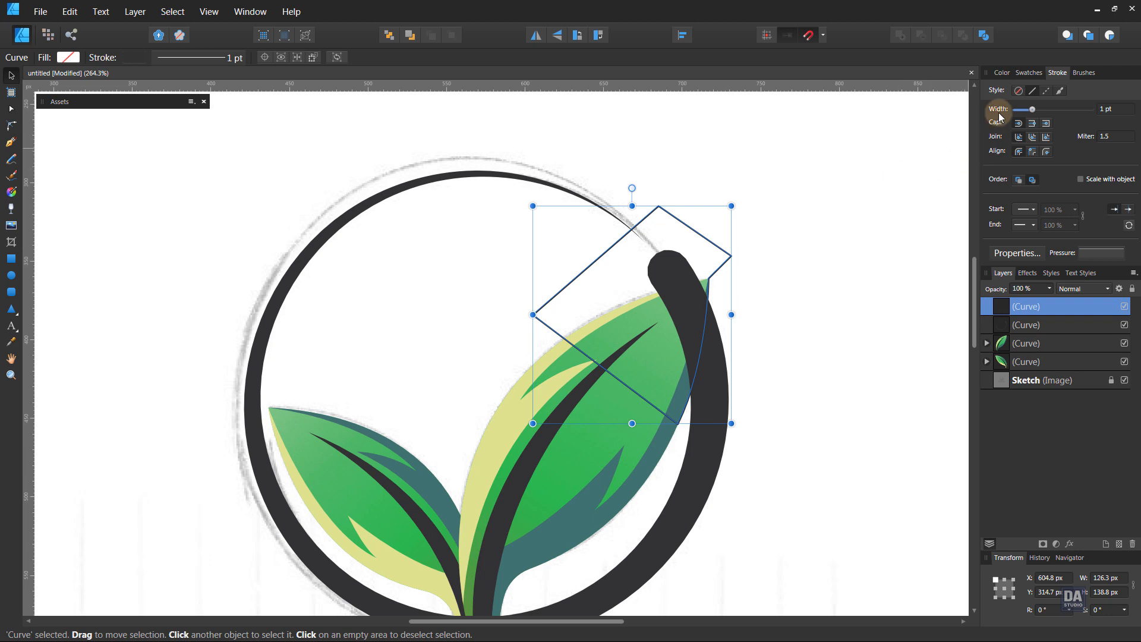
left_click(1023, 74)
left_click(1008, 92)
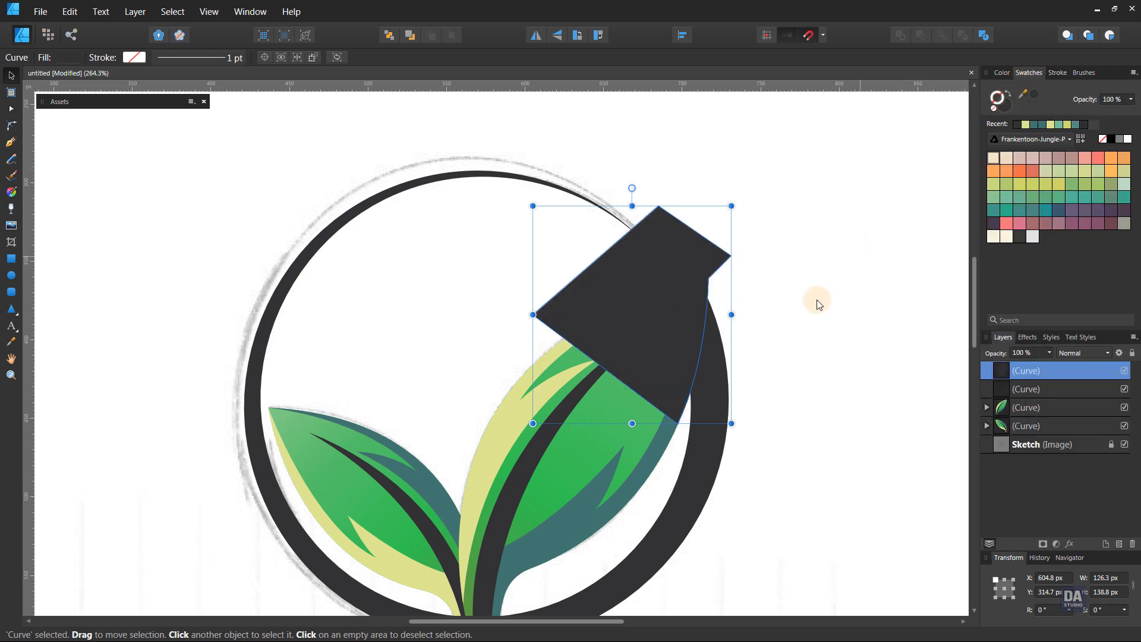
- Subtract the closed shape from the ring so the large leaf's tip is clear, and deselect
left_click(700, 442, "shift")
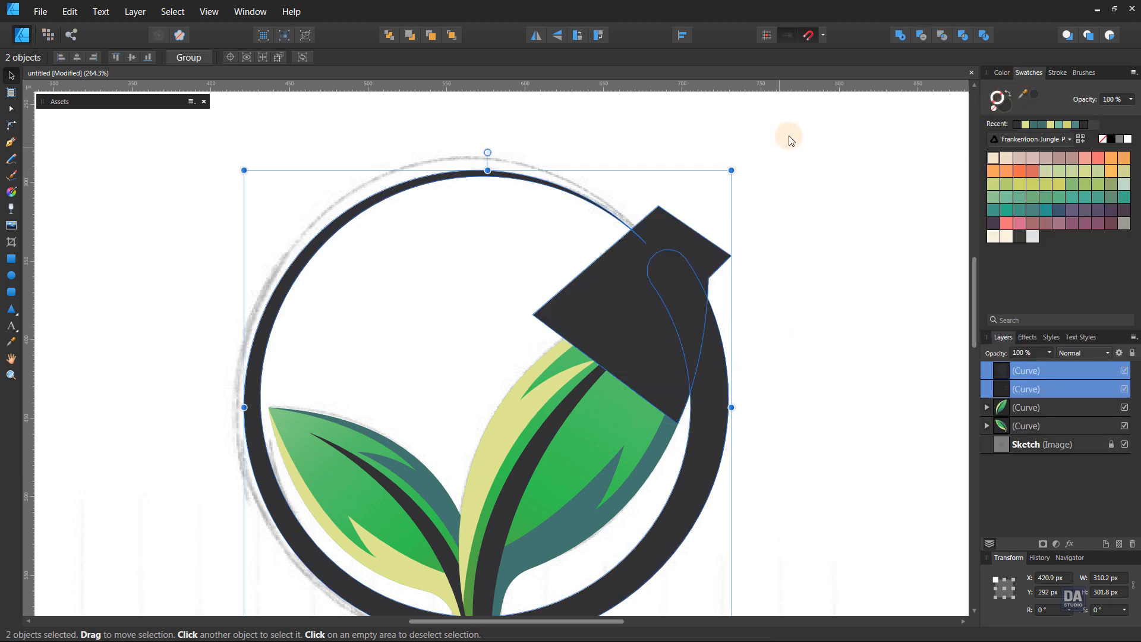
left_click(921, 35)
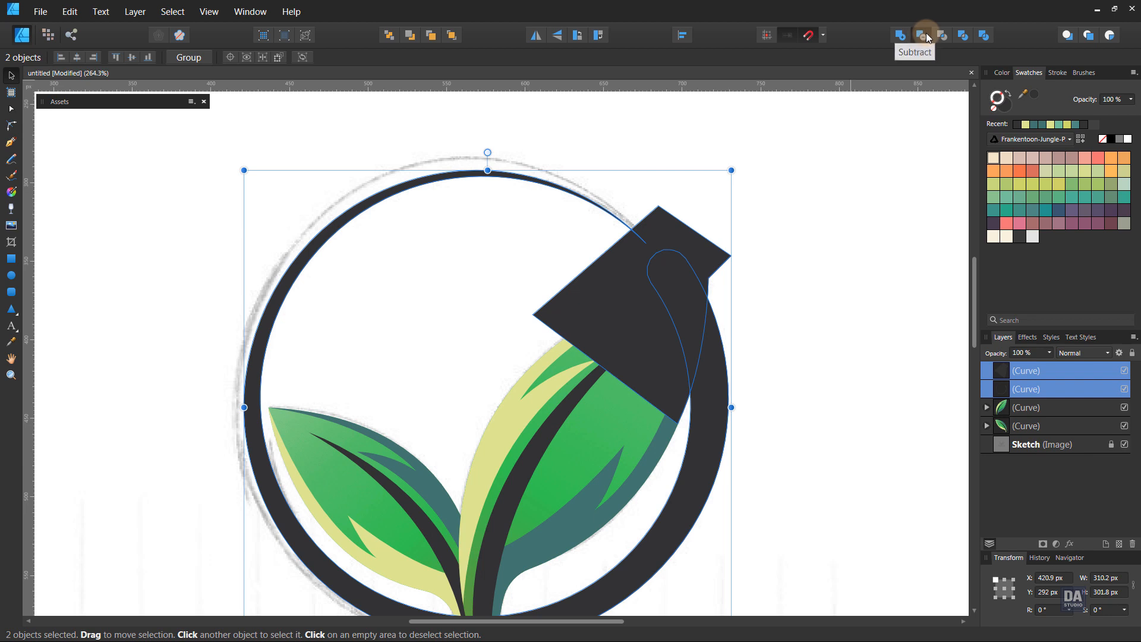
left_click(821, 239)
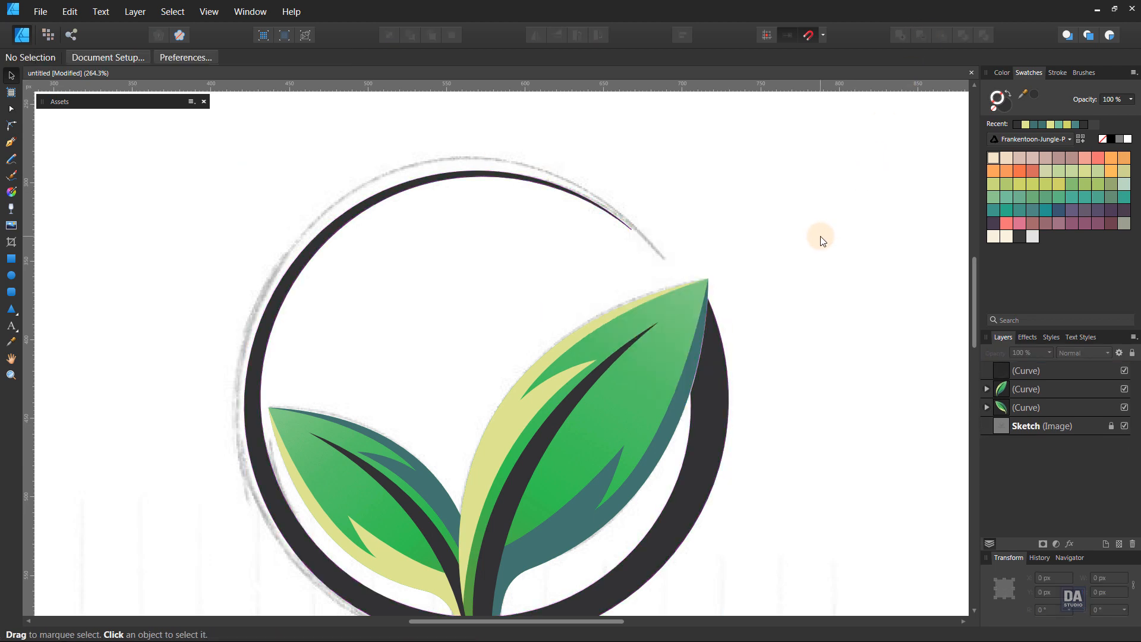
- Examine the finished leaf-and-ring emblem in the full layout and up close against the sketch
key("ctrl+0")
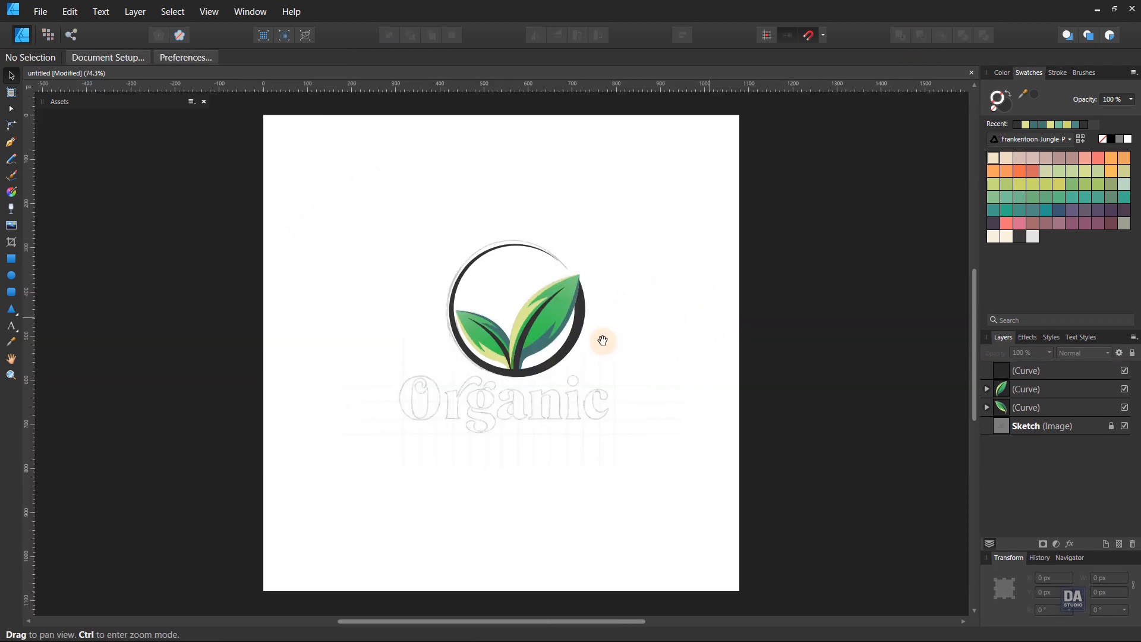
key("z")
left_click_drag(532, 322, 854, 343)
left_click_drag(634, 296, 625, 361)
left_click_drag(746, 352, 651, 333)
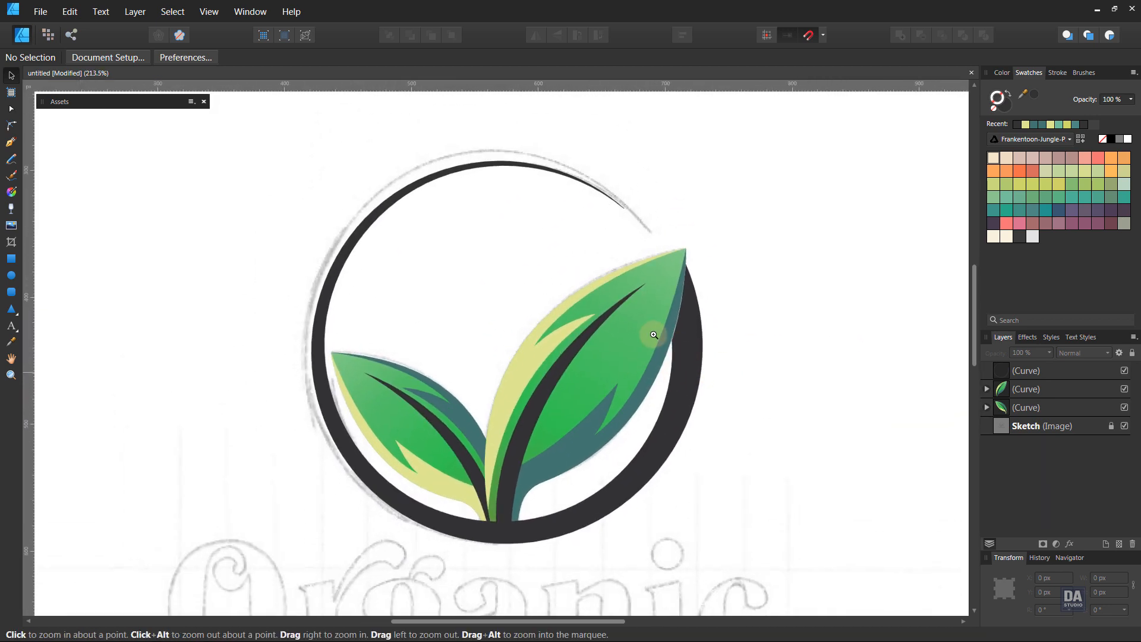
left_click_drag(774, 400, 771, 376)
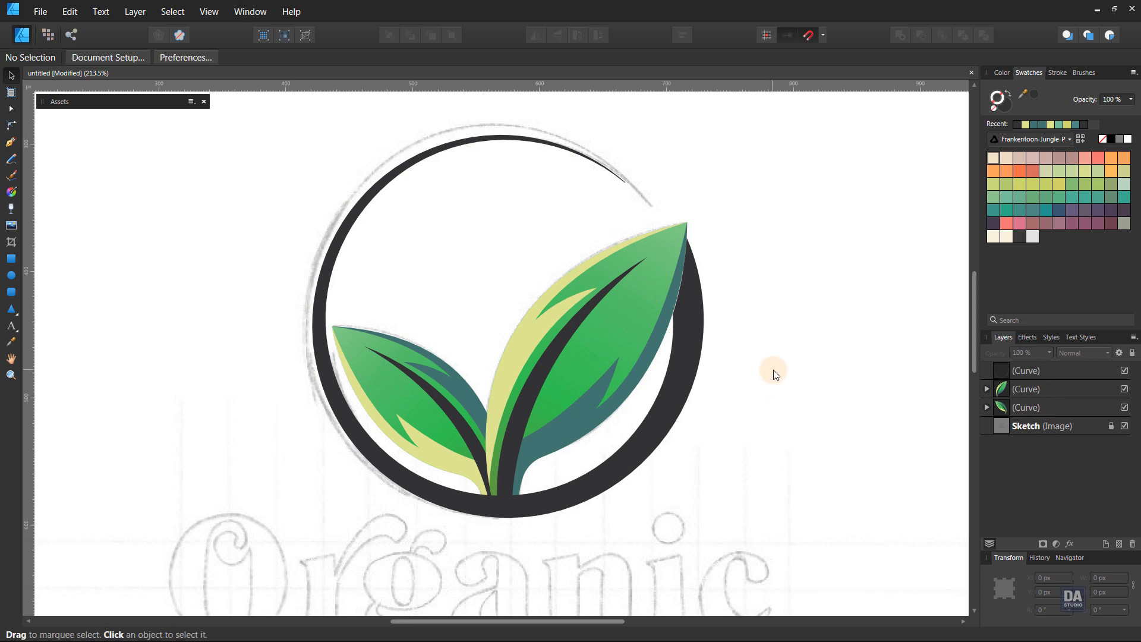
left_click(1125, 426)
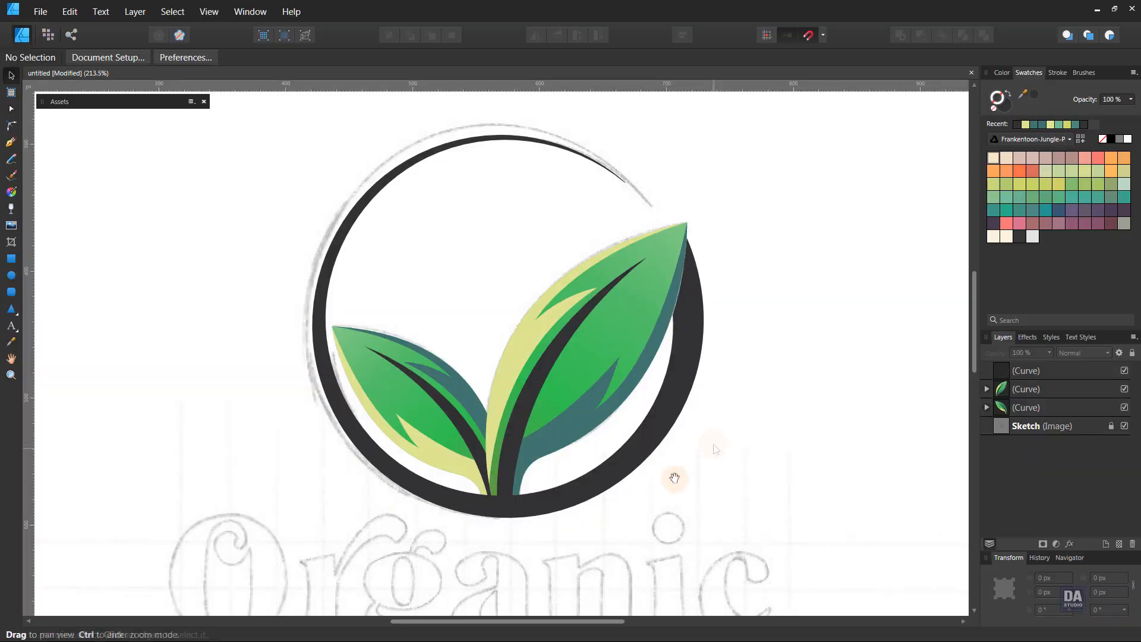
- Draw an ellipse about 92.7 × 103.6 px and fit it to the outer outline of the sketched letter O
mouse_move(674, 476)
left_mouse_down()
mouse_move(703, 347)
mouse_move(680, 342)
left_mouse_up()
left_click_drag(548, 487, 594, 473)
left_click_drag(509, 484, 556, 453)
mouse_move(160, 400)
left_mouse_down()
mouse_move(246, 403)
mouse_move(166, 396)
left_mouse_up()
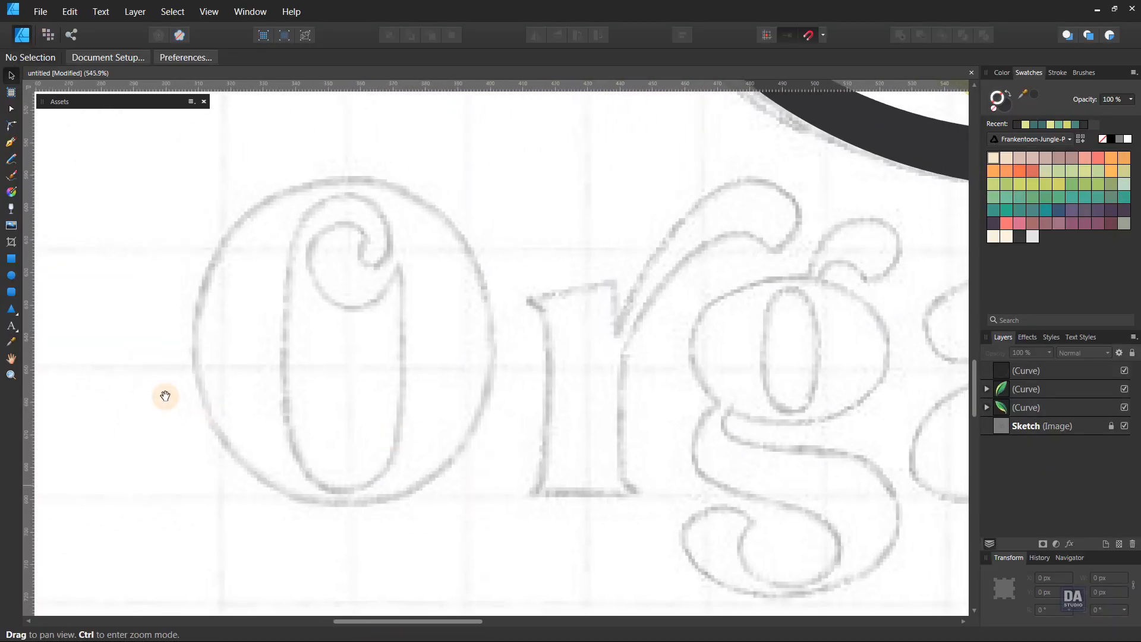
left_click(11, 276)
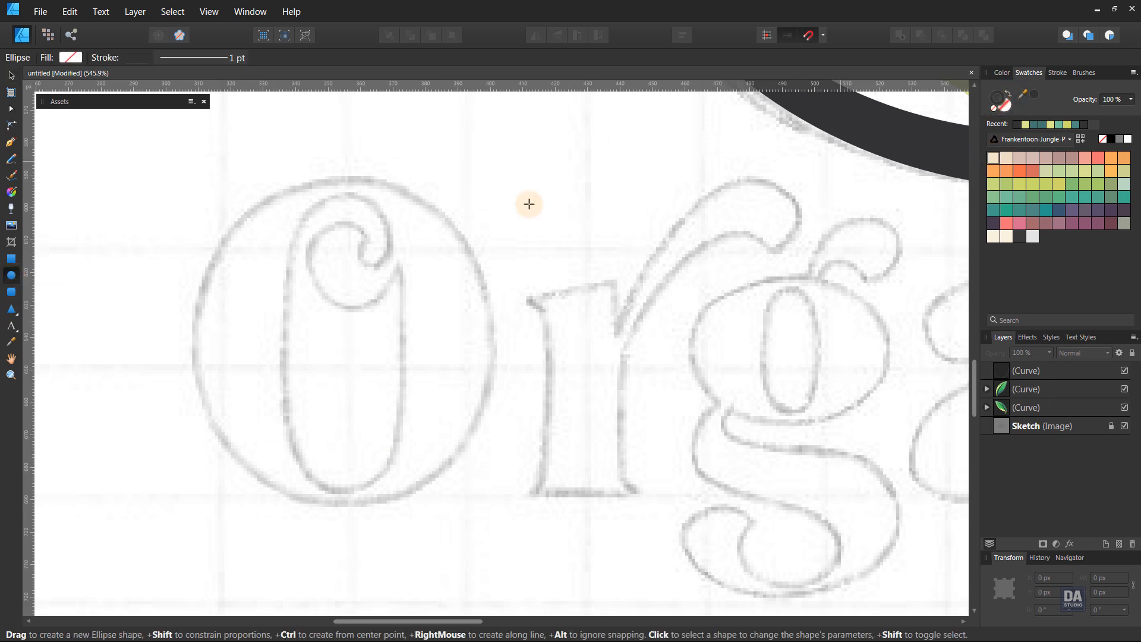
mouse_move(250, 185)
left_mouse_down()
mouse_move(479, 503)
mouse_move(448, 509)
left_mouse_up()
key("v")
left_click_drag(390, 474, 398, 472)
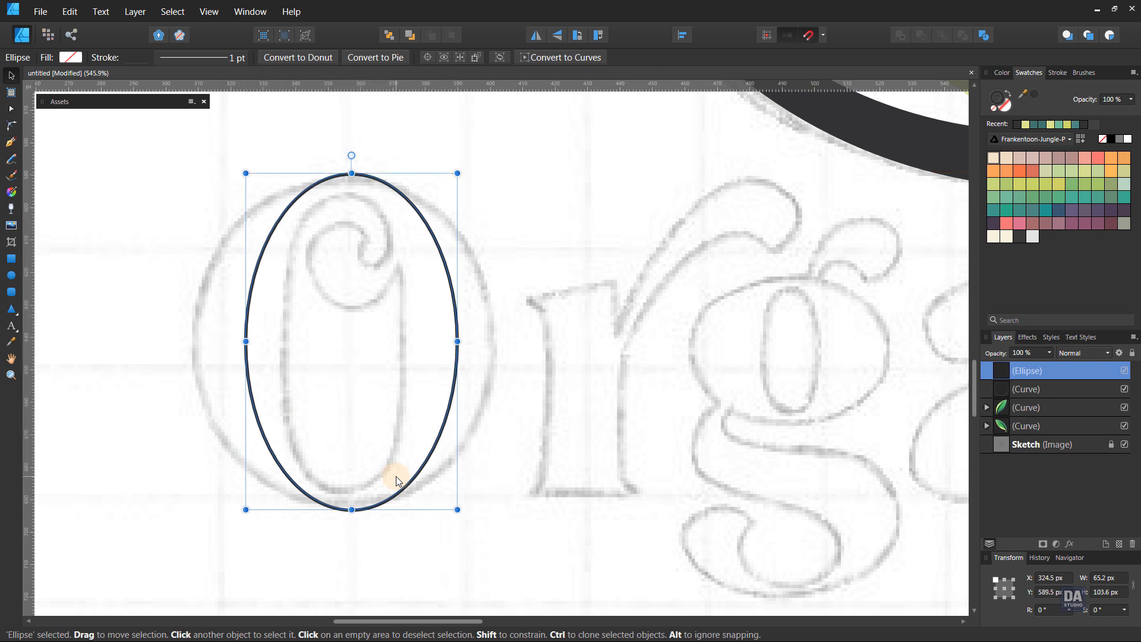
left_click_drag(247, 341, 194, 342)
left_click_drag(457, 341, 494, 343)
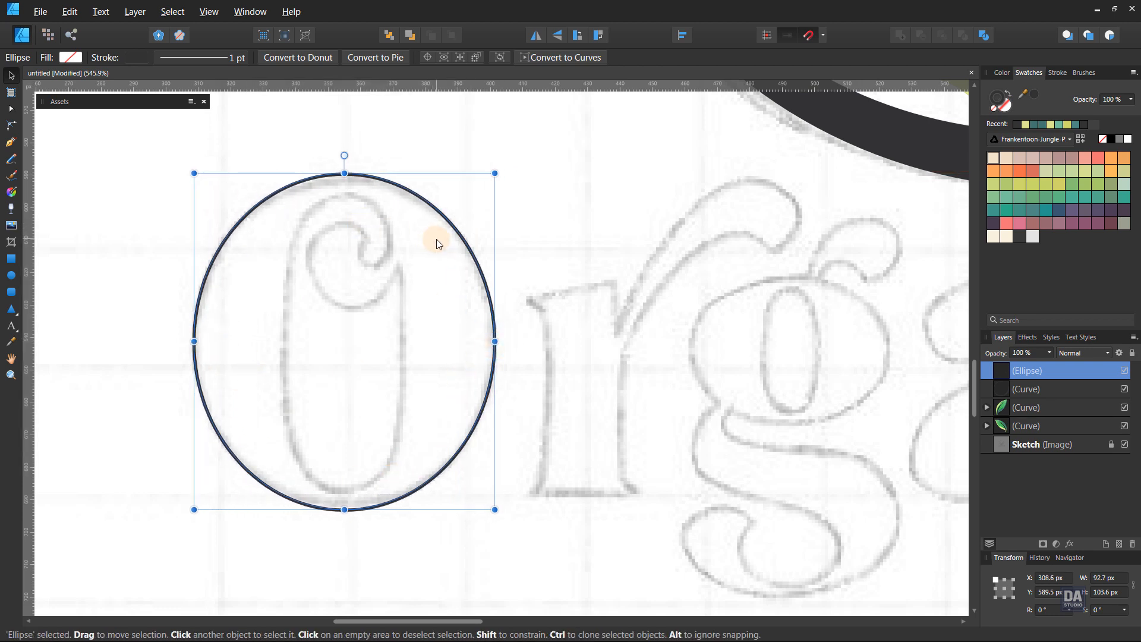
- Duplicate the ellipse and resize the copy to about 39.1 × 92.9 px to match the O's inner opening
key("ctrl+j")
left_click_drag(494, 172, 464, 184)
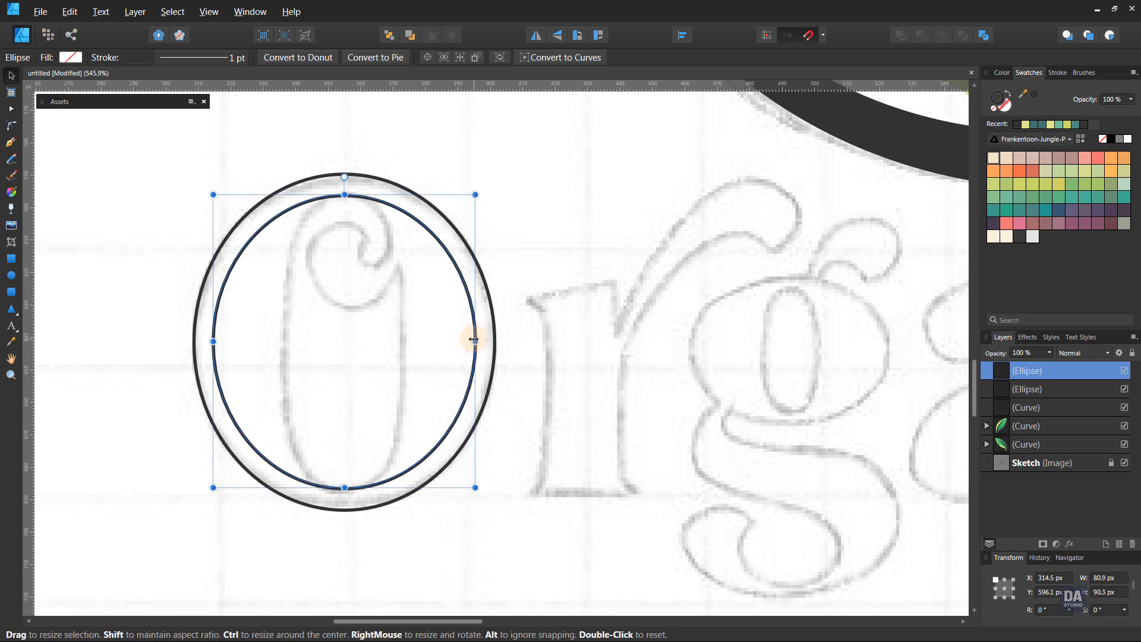
left_click_drag(475, 341, 406, 340)
left_click_drag(344, 487, 340, 488)
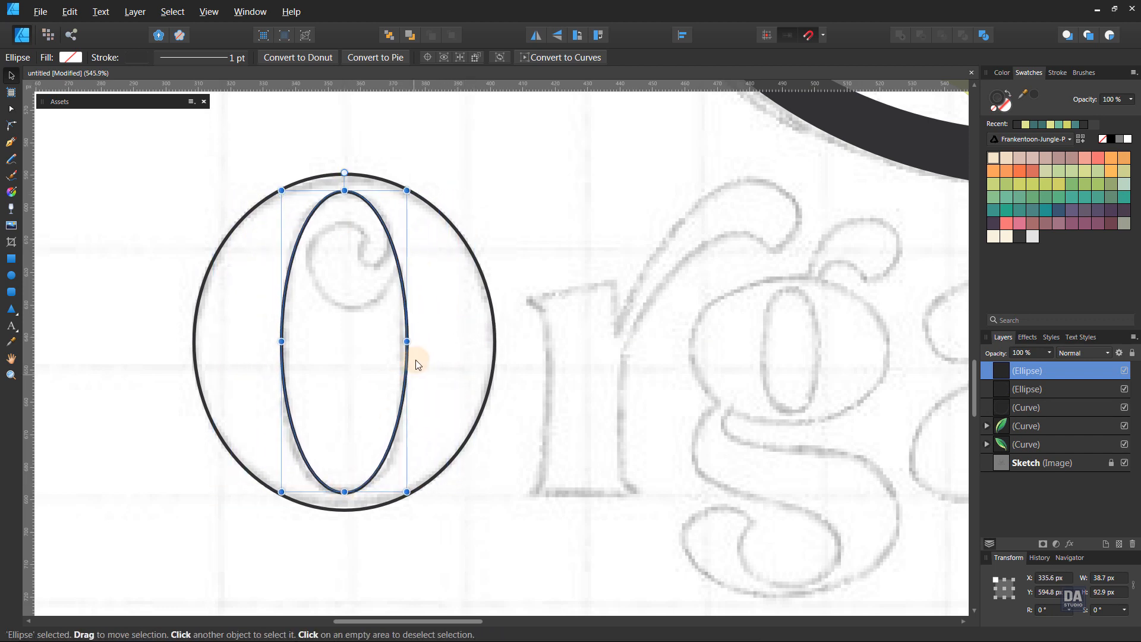
left_click_drag(408, 341, 408, 343)
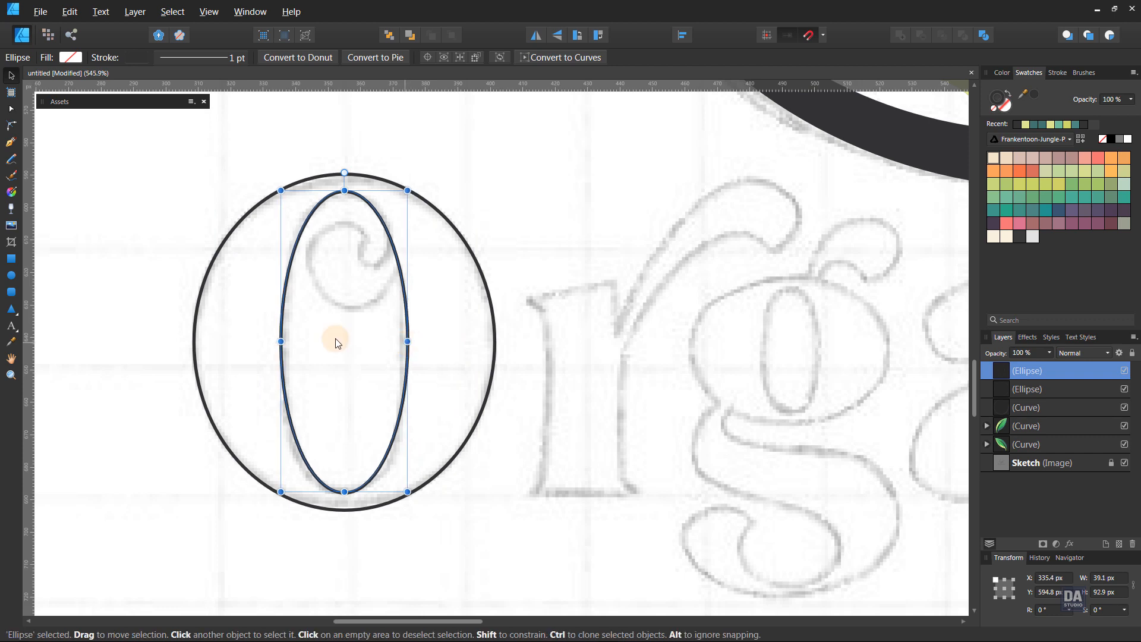
- Convert the inner ellipse to curves, lengthen its side nodes' handles to follow the sketched opening, and deselect it
key("ctrl+Return")
left_click(281, 342)
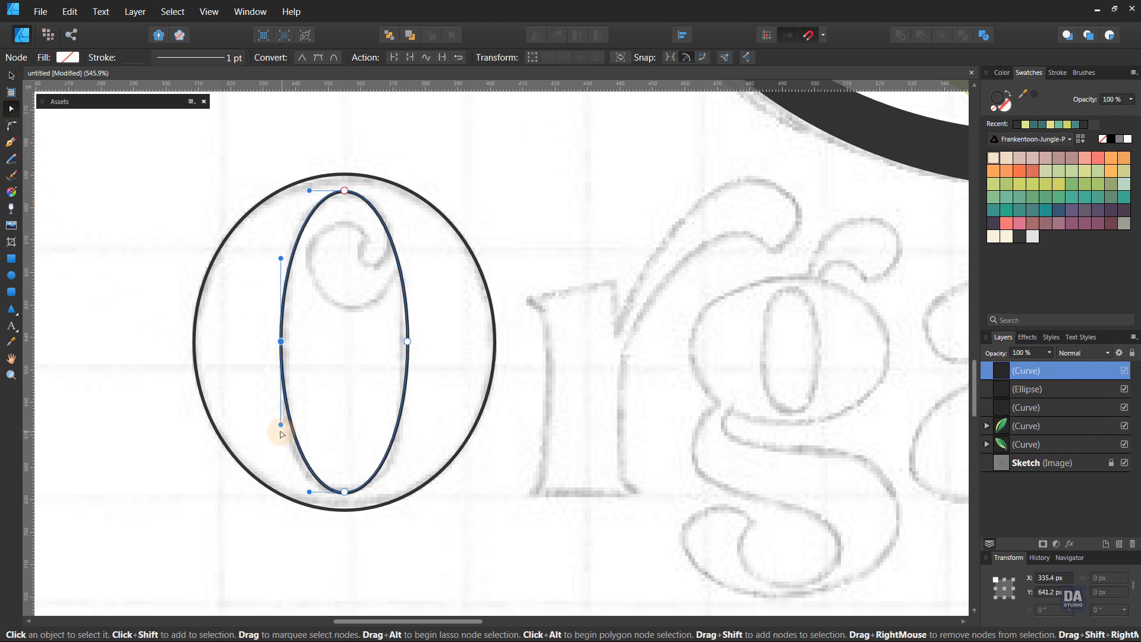
left_click(407, 342)
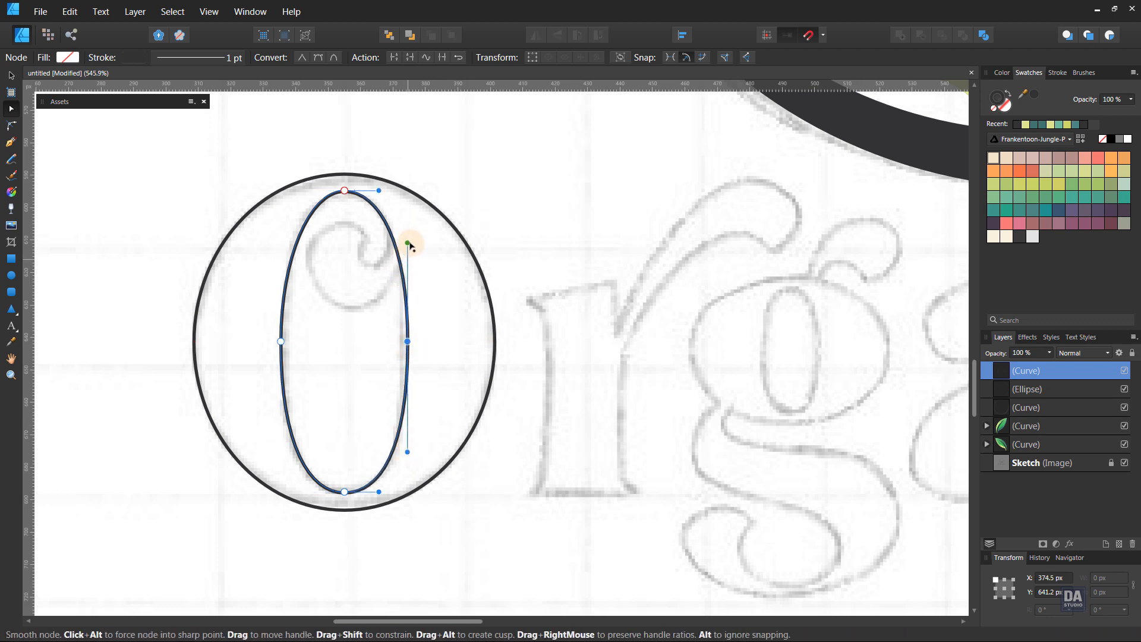
left_click(281, 342)
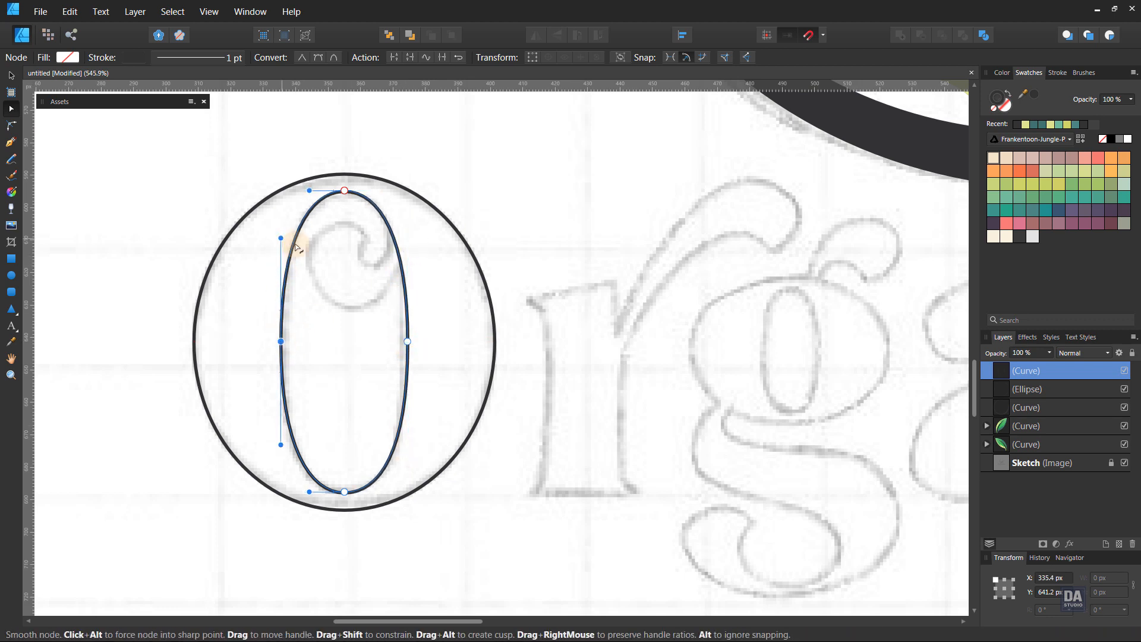
left_click(478, 535)
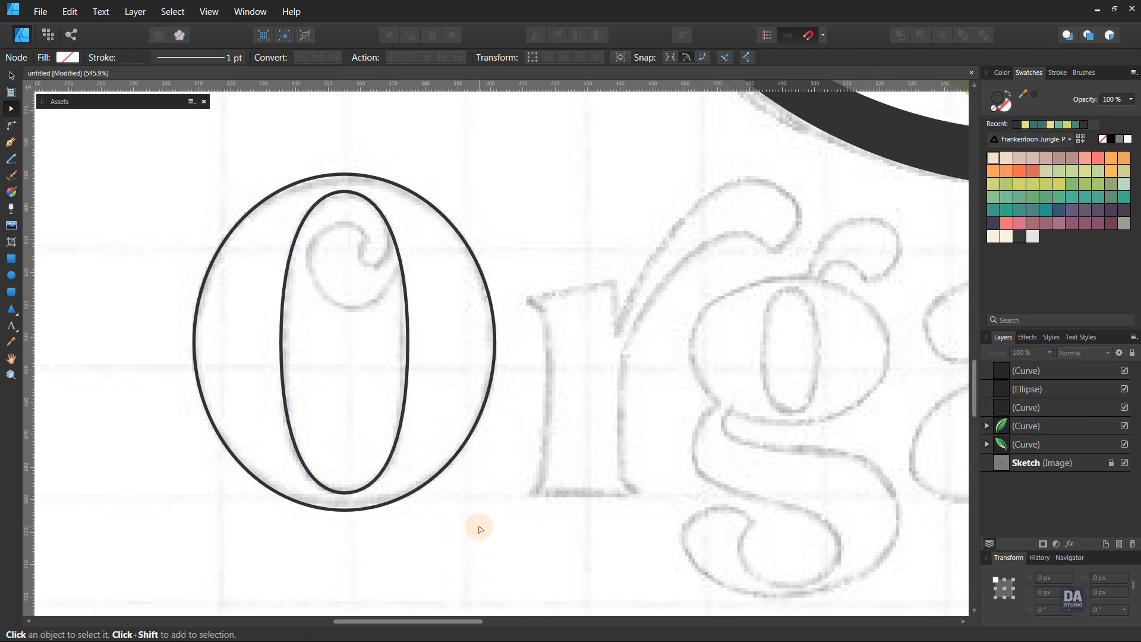
- Draw the small hook of the O's curl with the Pen tool, starting on the inner shape's upper right edge
key("z")
left_click_drag(334, 227, 443, 280)
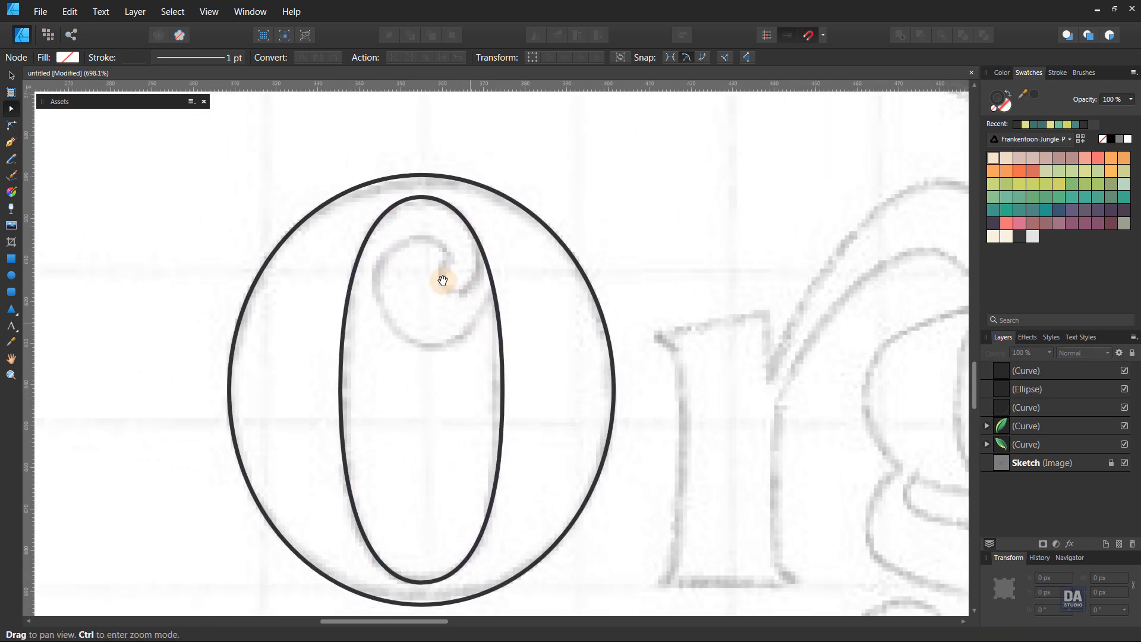
key("p")
left_click(473, 233)
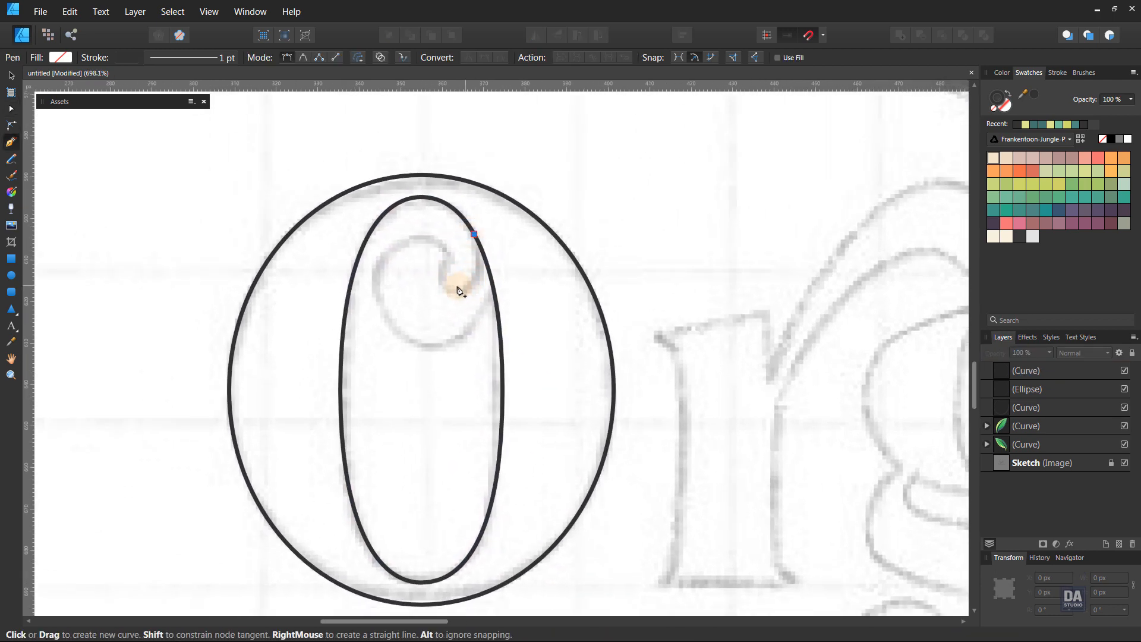
left_click(450, 263)
left_click_drag(466, 262, 470, 289)
left_click(466, 284)
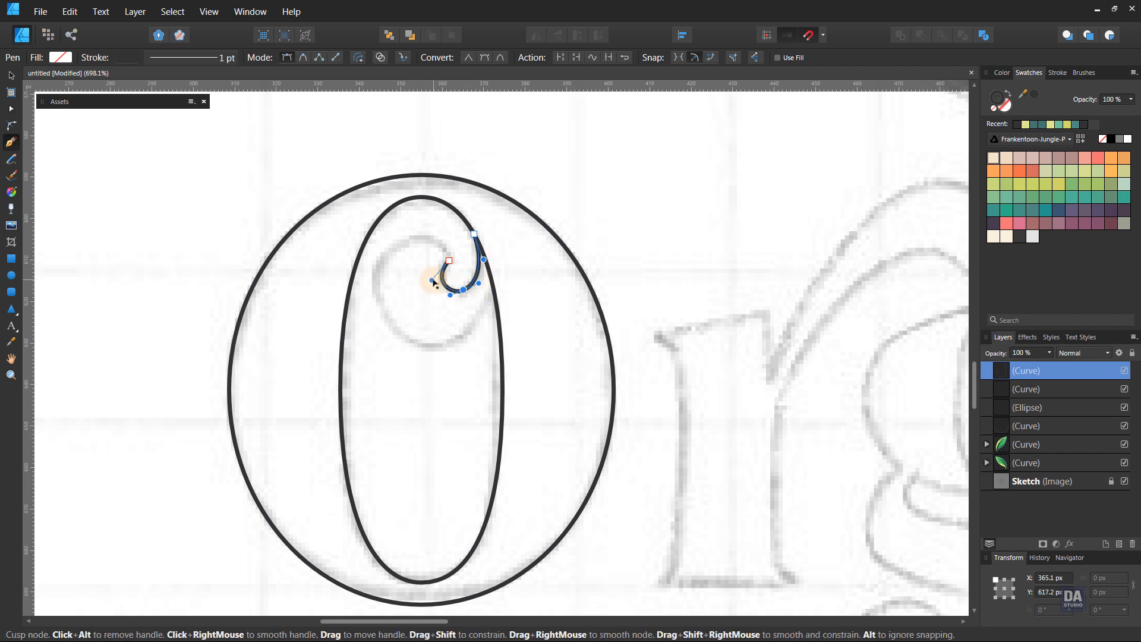
left_click(449, 260)
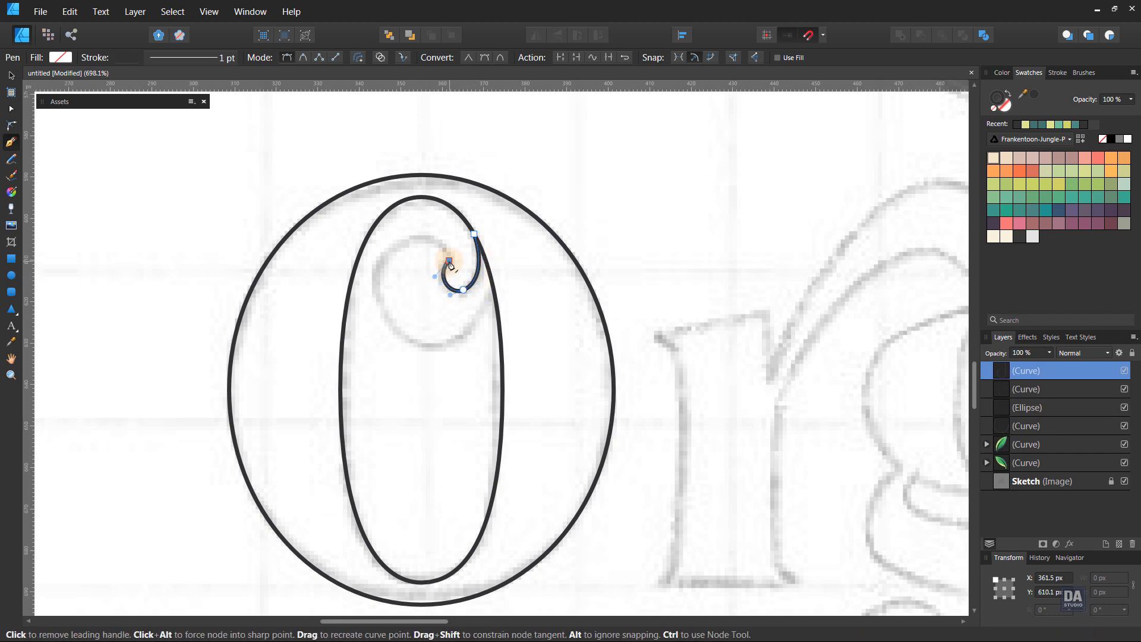
- Trace the curl's round outer edge down to the inner shape's right side and close the outline at its starting point
left_click(498, 291)
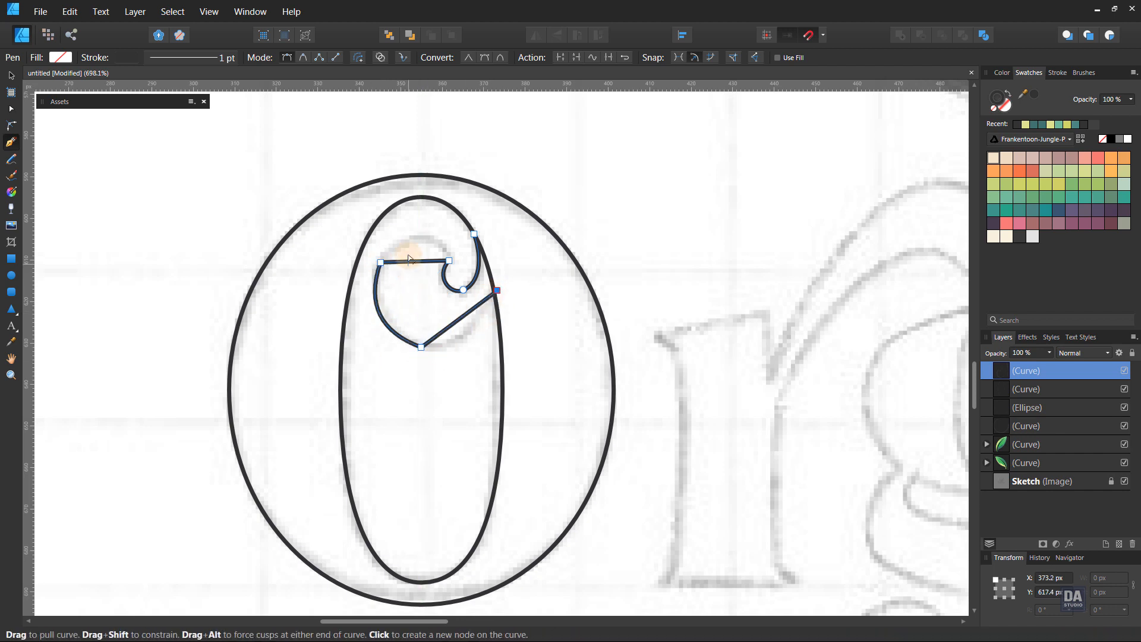
mouse_move(408, 246)
left_mouse_down()
mouse_move(438, 228)
mouse_move(393, 231)
left_mouse_up()
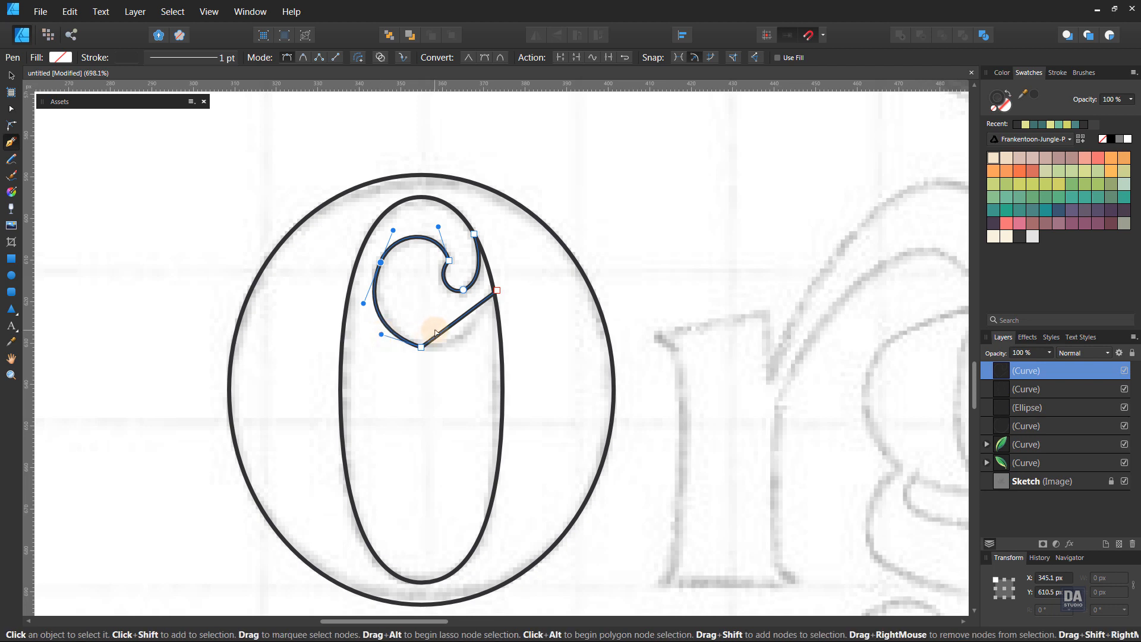
left_click_drag(433, 326, 451, 339)
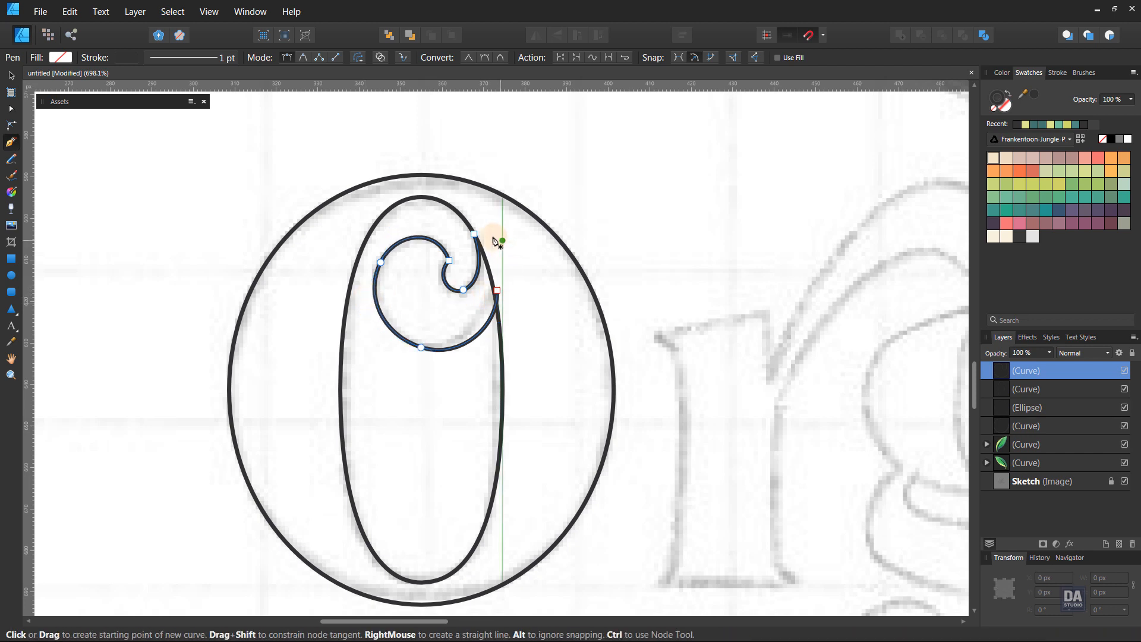
left_click(475, 234)
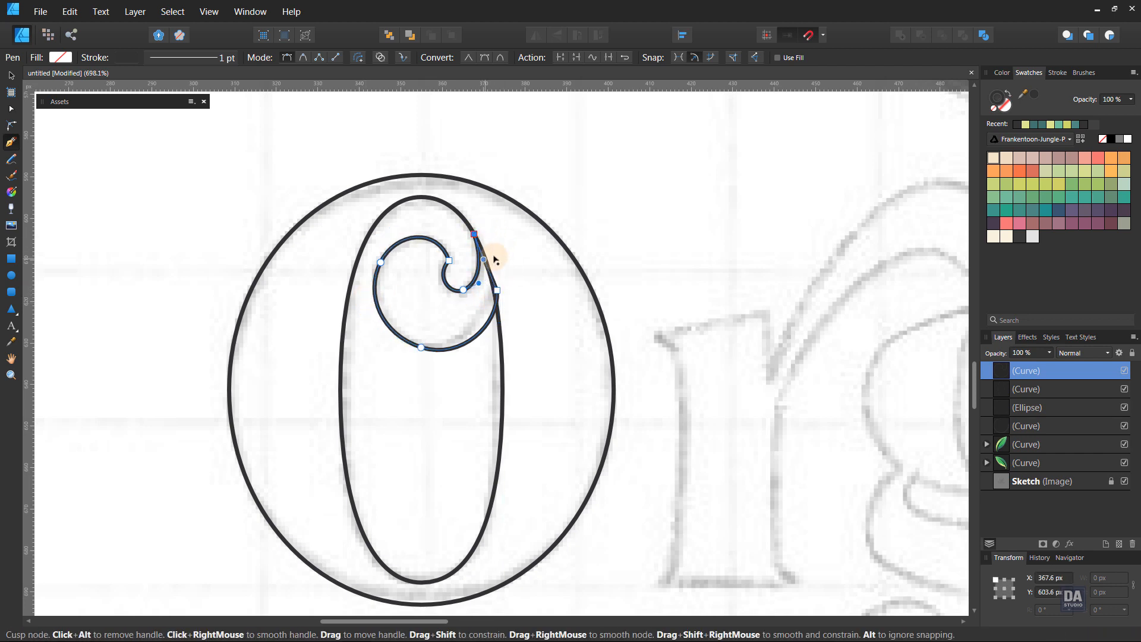
key("Escape")
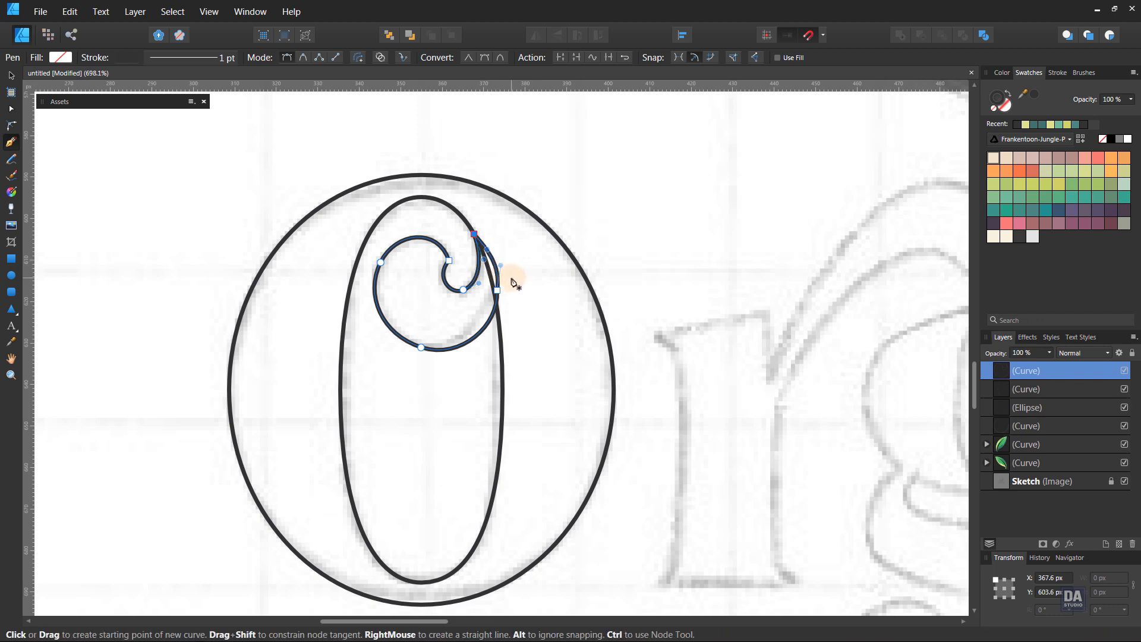
- Swap the stroke colour to the fill on both the curl and the O's outer ellipse
key("v")
left_click(1008, 99)
left_click(666, 280)
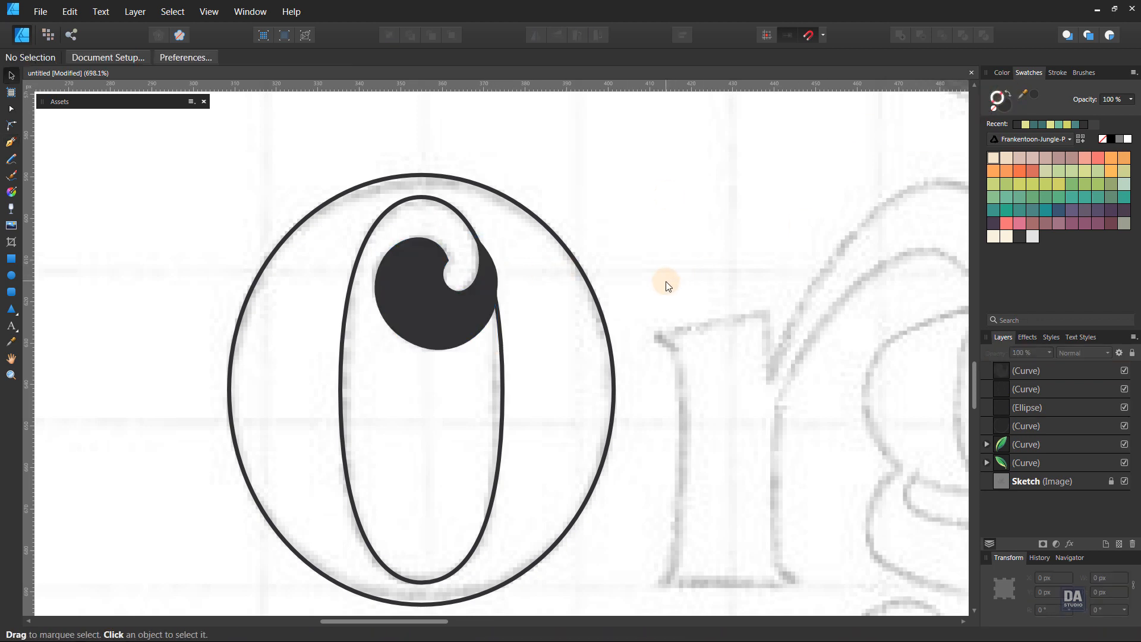
left_click(501, 360)
left_click(615, 365)
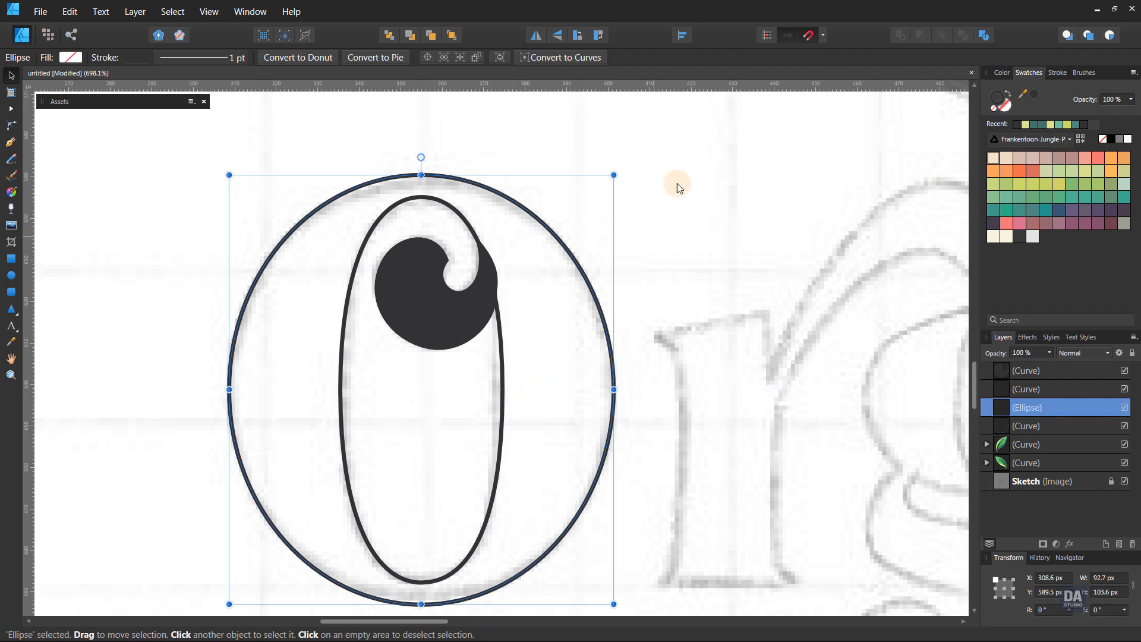
left_click(1013, 100)
- Give the O's inner shape a light beige fill without stroke and subtract it from the outer ellipse as a compound
left_click(1048, 389)
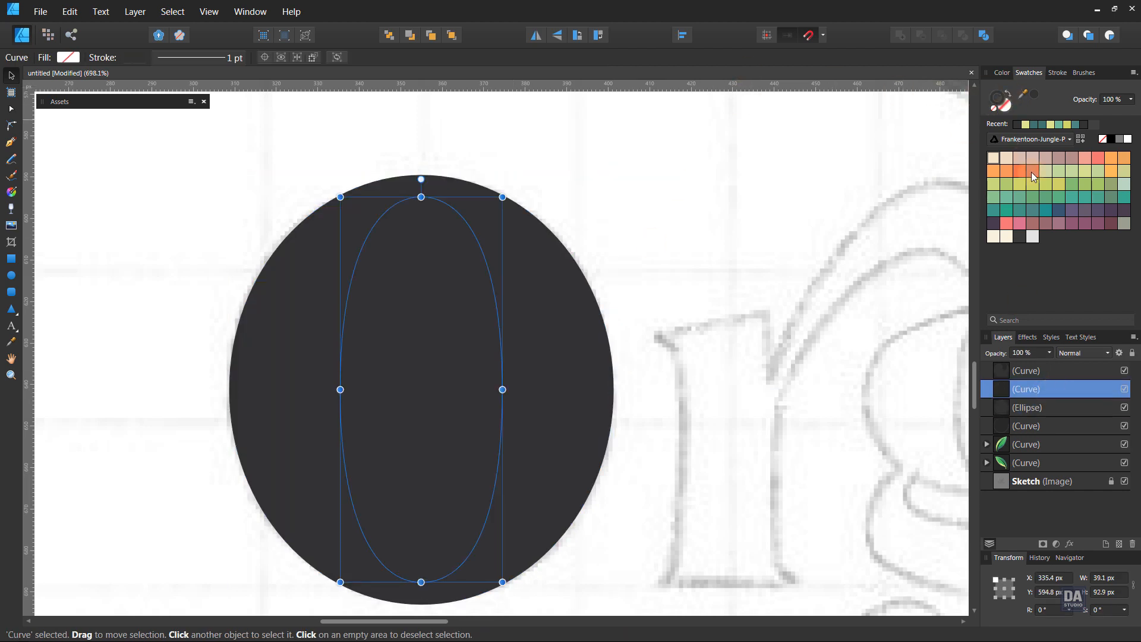
left_click(1007, 160)
left_click(1011, 98)
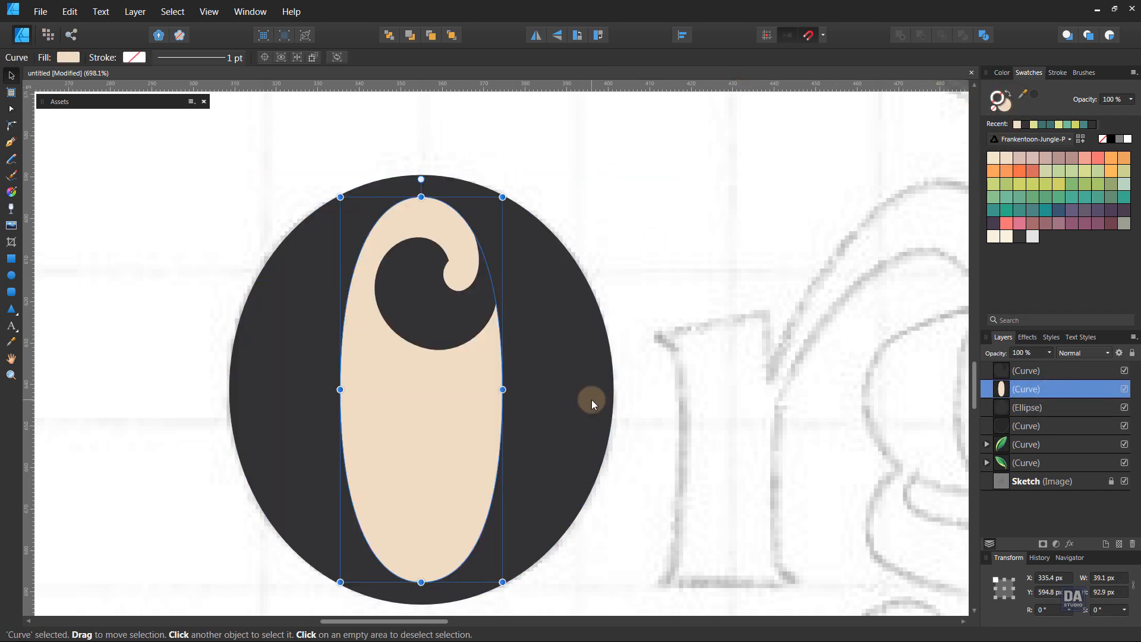
left_click(590, 399, "shift")
left_click(922, 37)
key("ctrl+d")
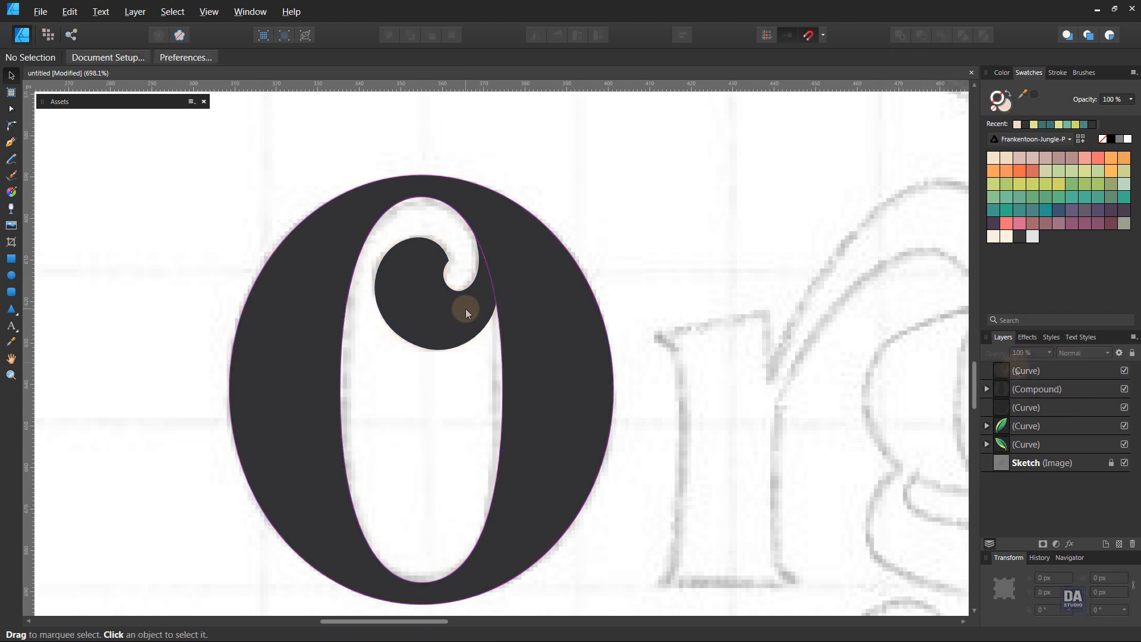
- Move the curl into the O's compound shape, deselect it, and save the document
left_click(465, 309)
mouse_move(1026, 371)
left_mouse_down()
mouse_move(1015, 387)
mouse_move(1032, 391)
left_mouse_up()
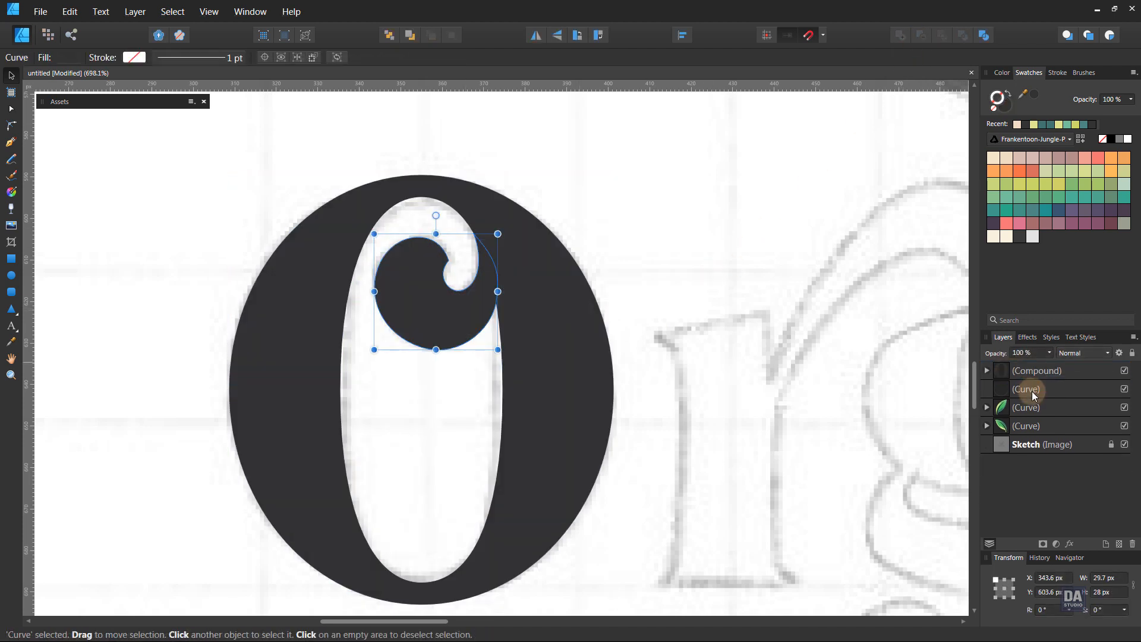
left_click(735, 351)
left_click_drag(687, 339, 261, 260)
left_click_drag(591, 346, 657, 371)
key("ctrl+s")
- Trace the r's stem with the Pen tool from its upper serif around the base and up the inner edge, using a dark stroke
left_click_drag(467, 340, 416, 354)
key("p")
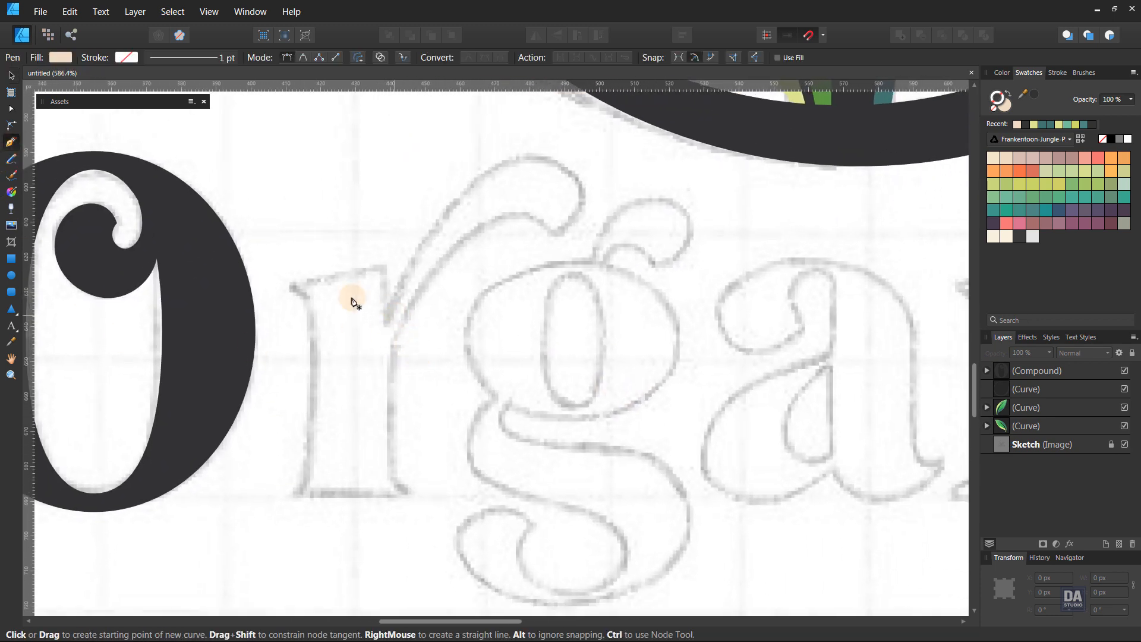
left_click(293, 285)
left_click(311, 297)
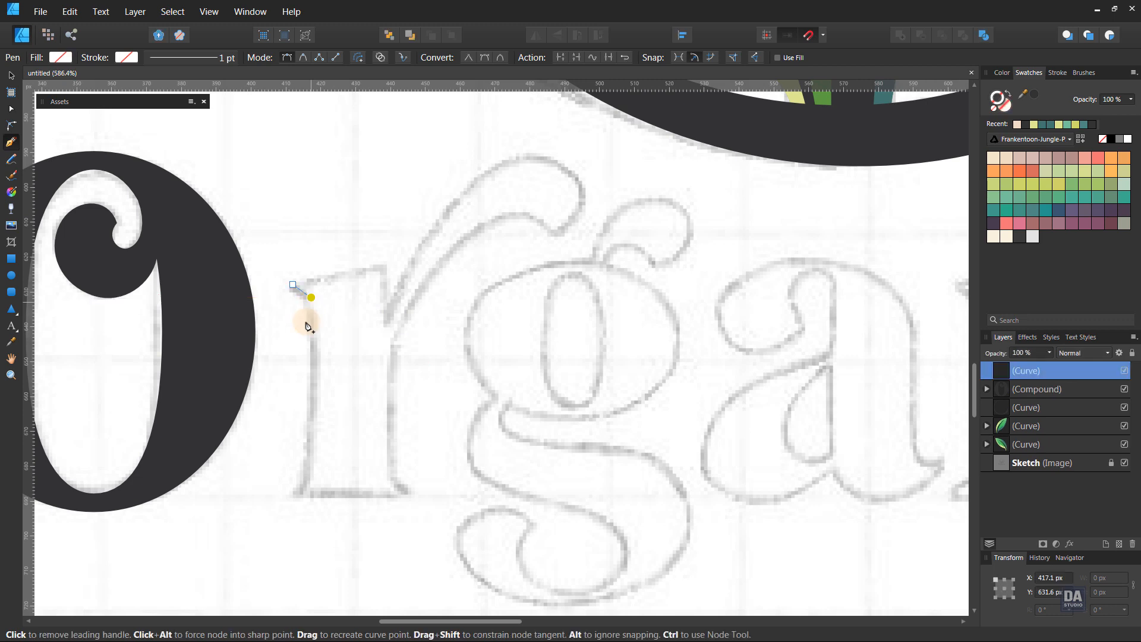
left_click(294, 494)
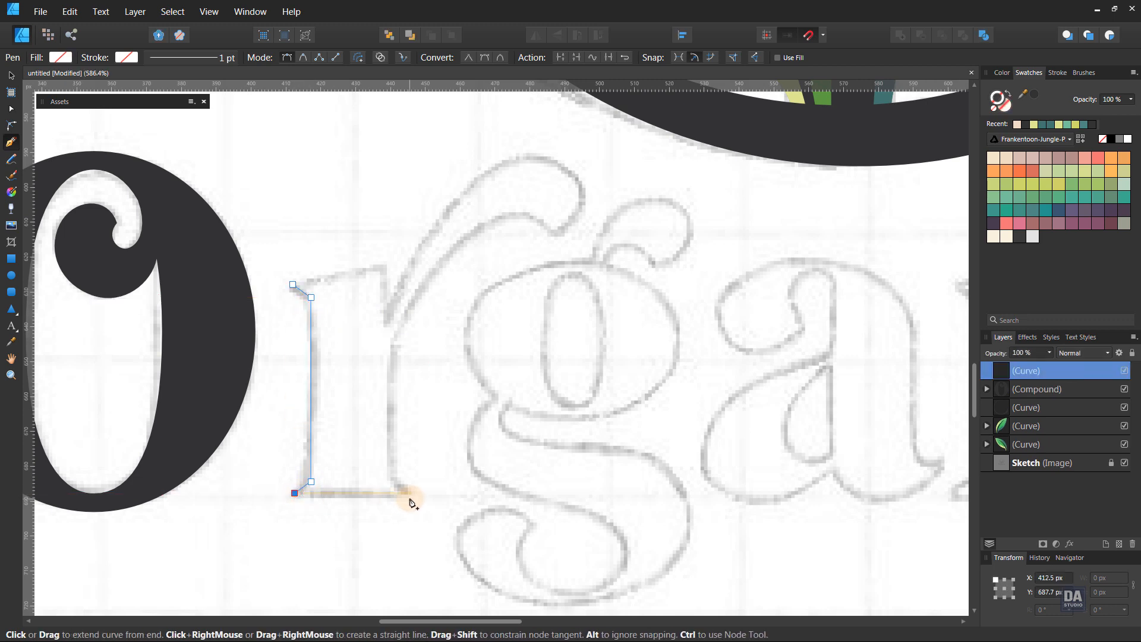
left_click(396, 478)
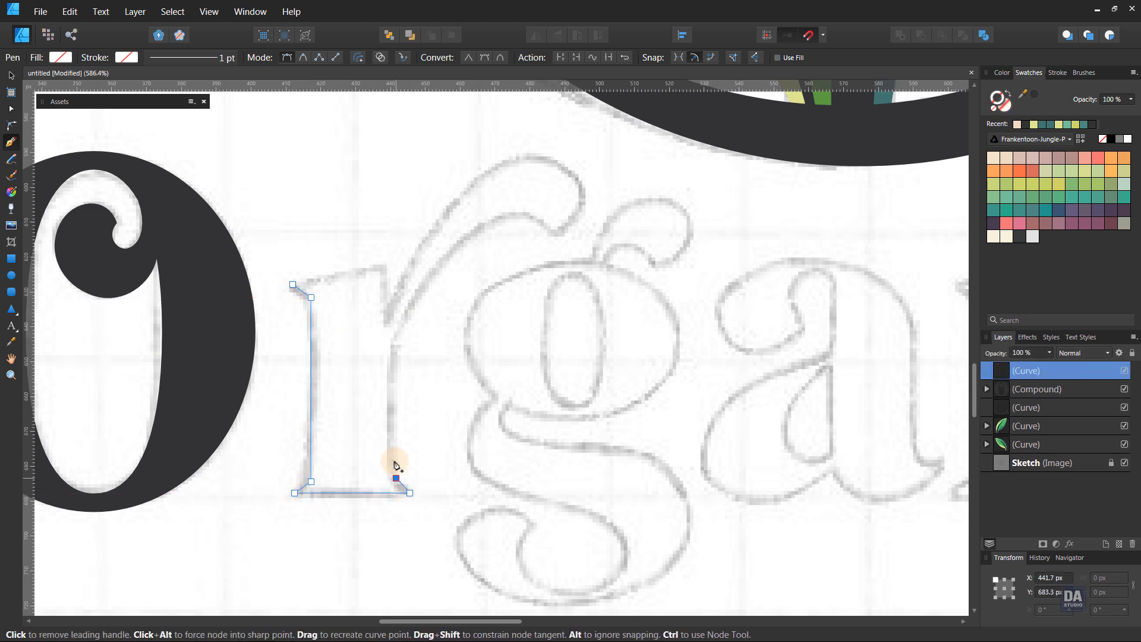
left_click(395, 340)
left_click(1034, 95)
- Round the three corners where the r's stem meets its upper and lower serifs with the Corner tool
scroll(299, 311, "up", 3)
key("space")
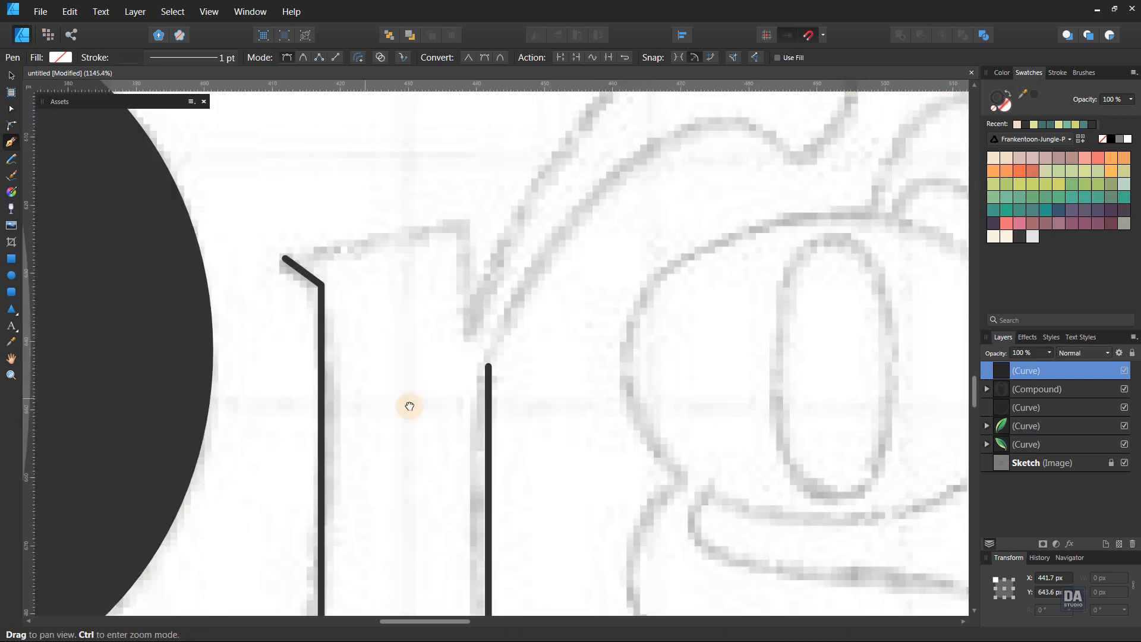
left_click_drag(409, 406, 368, 299)
left_click(12, 110)
left_click_drag(368, 165, 326, 204)
left_click_drag(331, 468, 369, 505)
left_click(501, 490, "shift")
left_click_drag(501, 489, 512, 485)
key("ctrl+z")
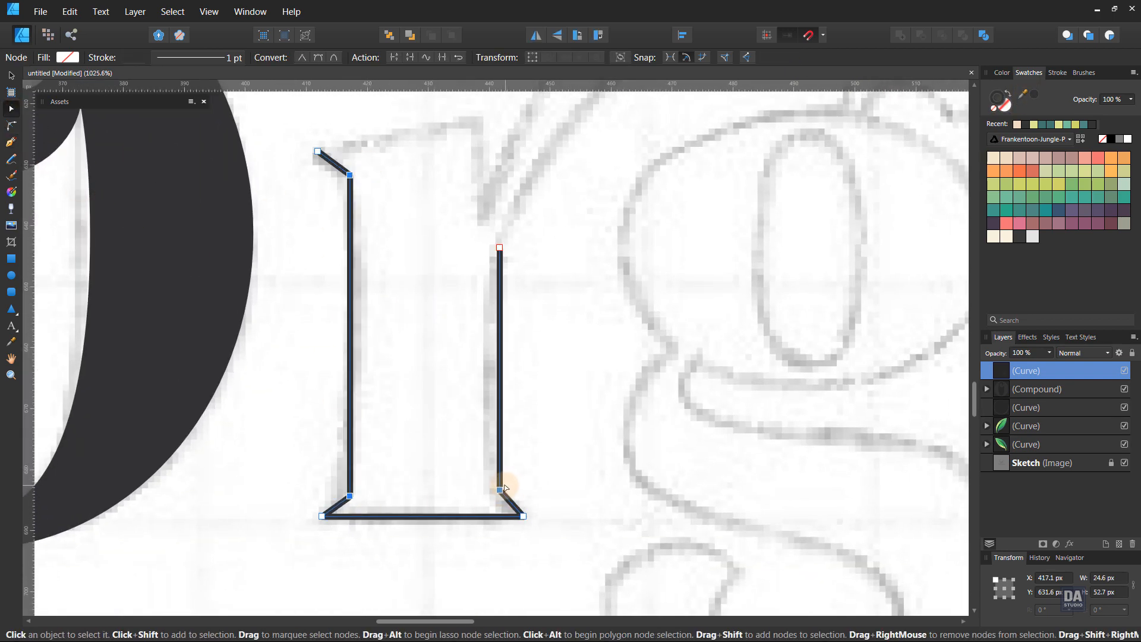
key("c")
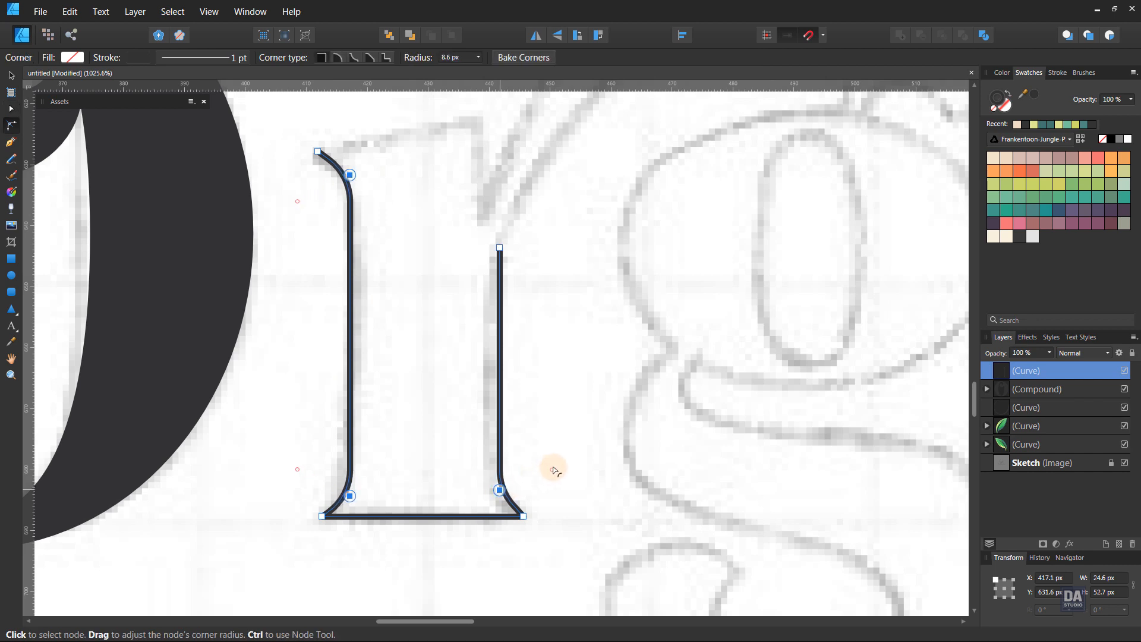
left_click_drag(554, 469, 564, 464)
left_click(588, 454)
- Extend the r's path from the upper serif tip along the slanted top edge and straight down to the arm's start
key("space")
left_click_drag(533, 346, 543, 501)
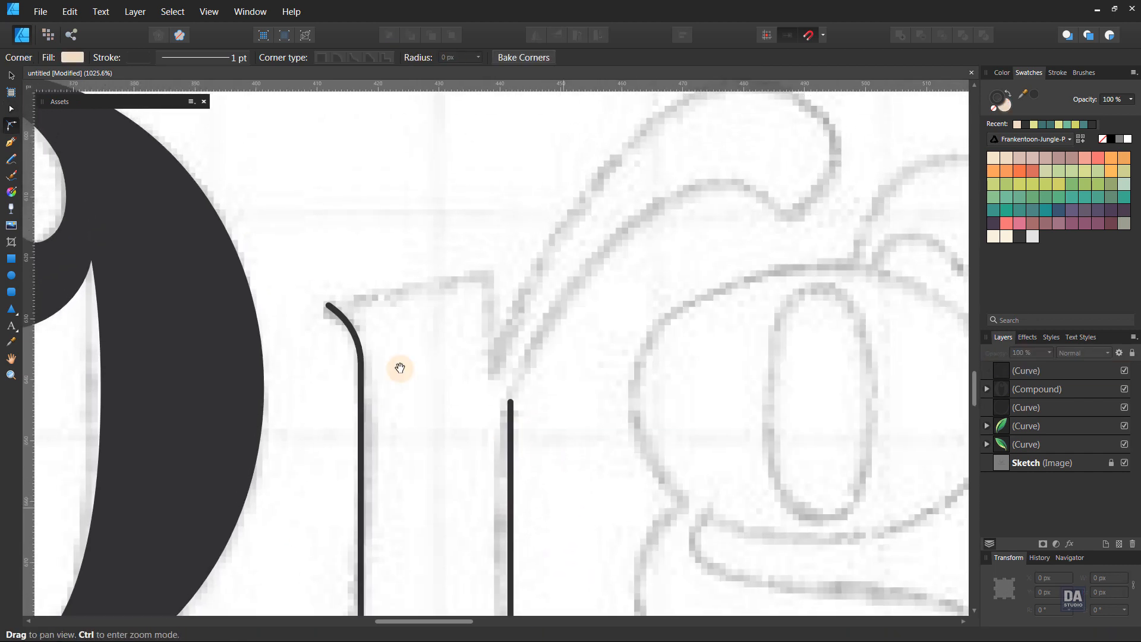
left_click(343, 320)
key("a")
left_click(329, 306)
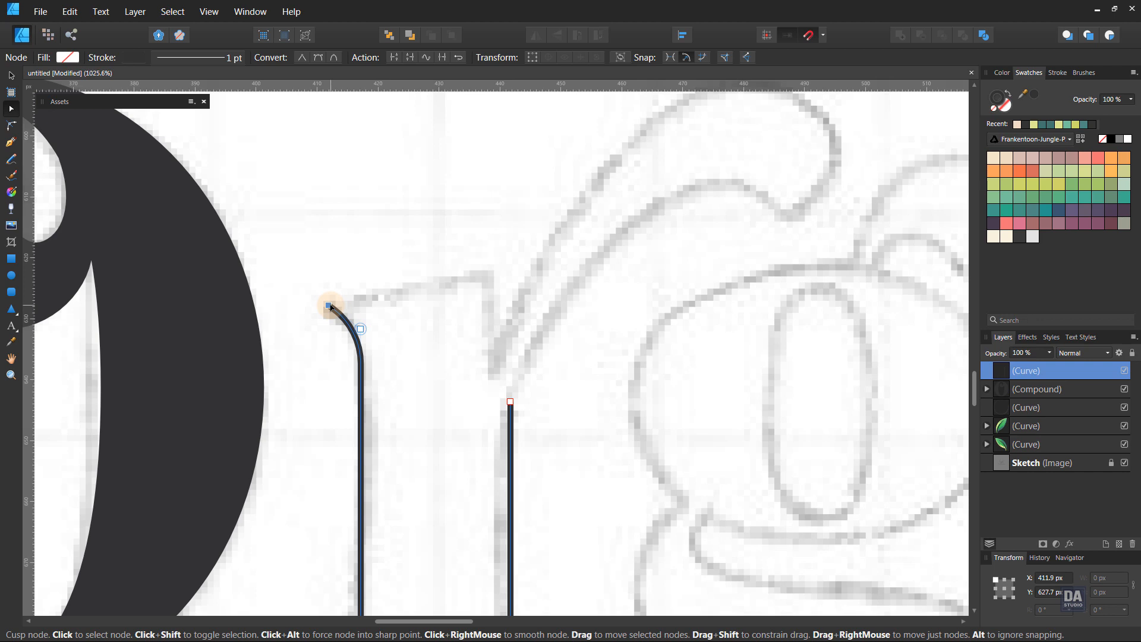
key("p")
left_click(494, 267)
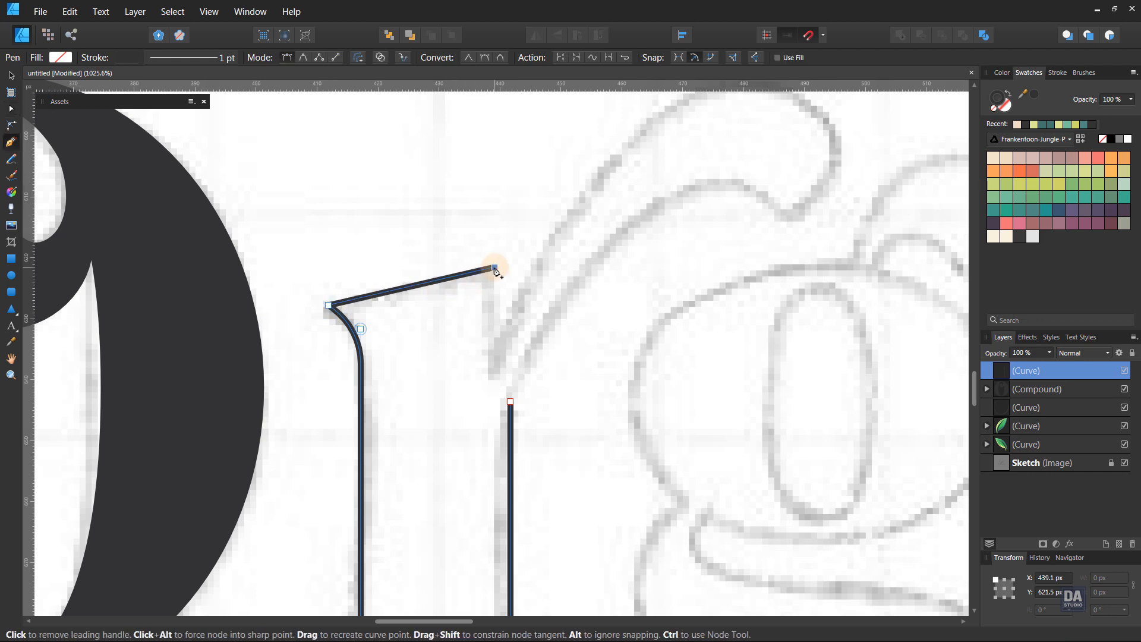
left_click(494, 375)
- Trace the outer curve of the r's arm over its peak and around to the terminal's lower point
key("ctrl+space")
left_click_drag(565, 354, 430, 388)
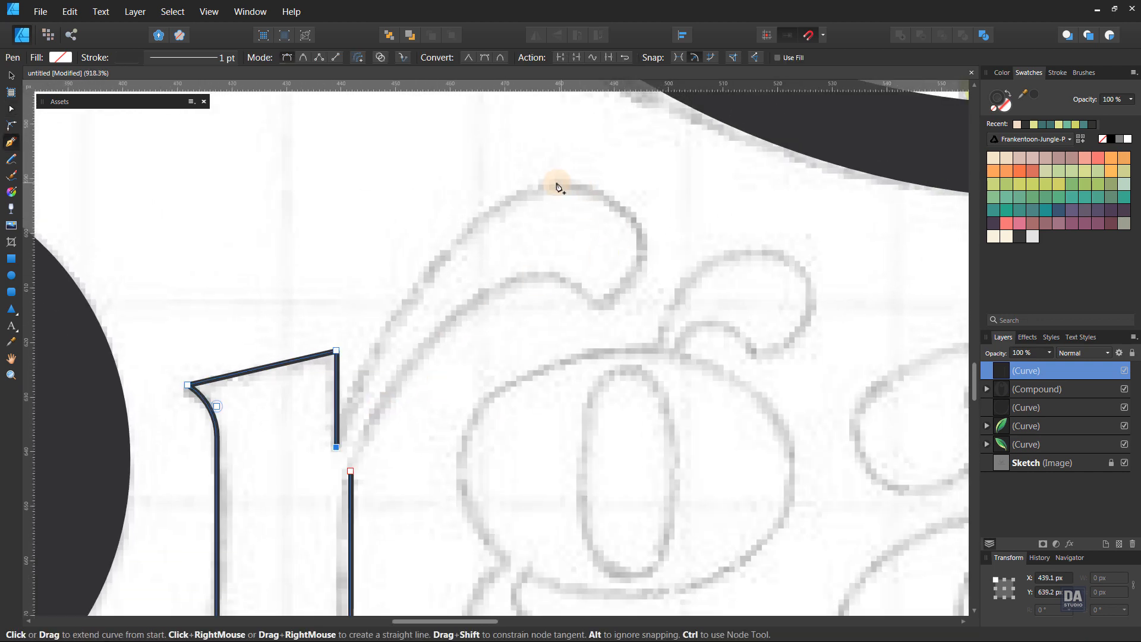
left_click_drag(551, 183, 716, 134)
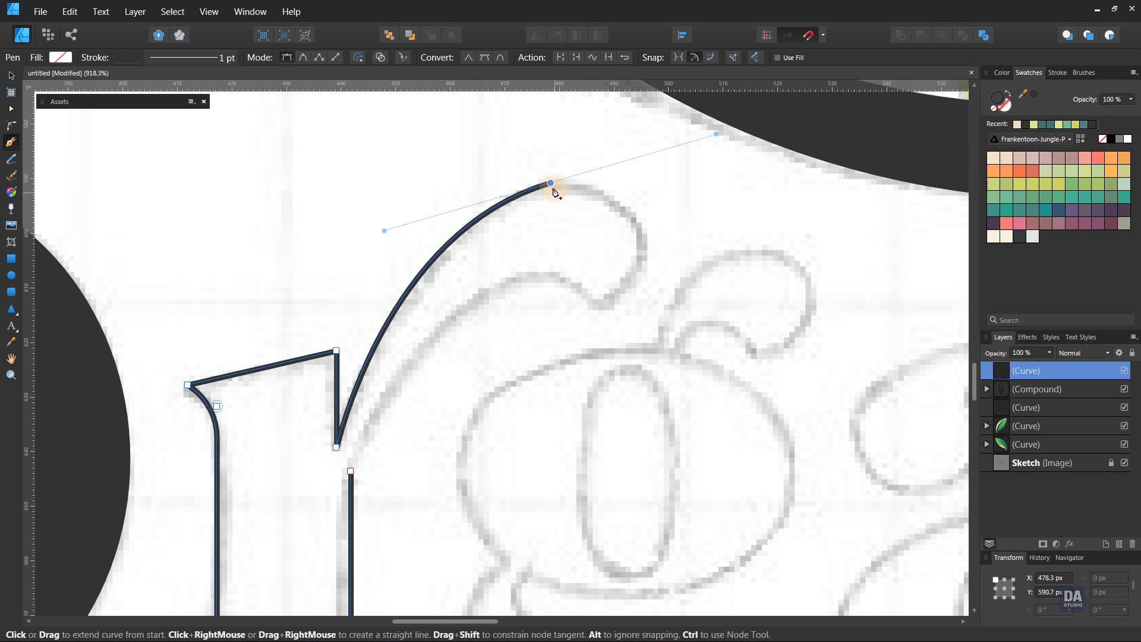
left_click_drag(607, 309, 555, 396)
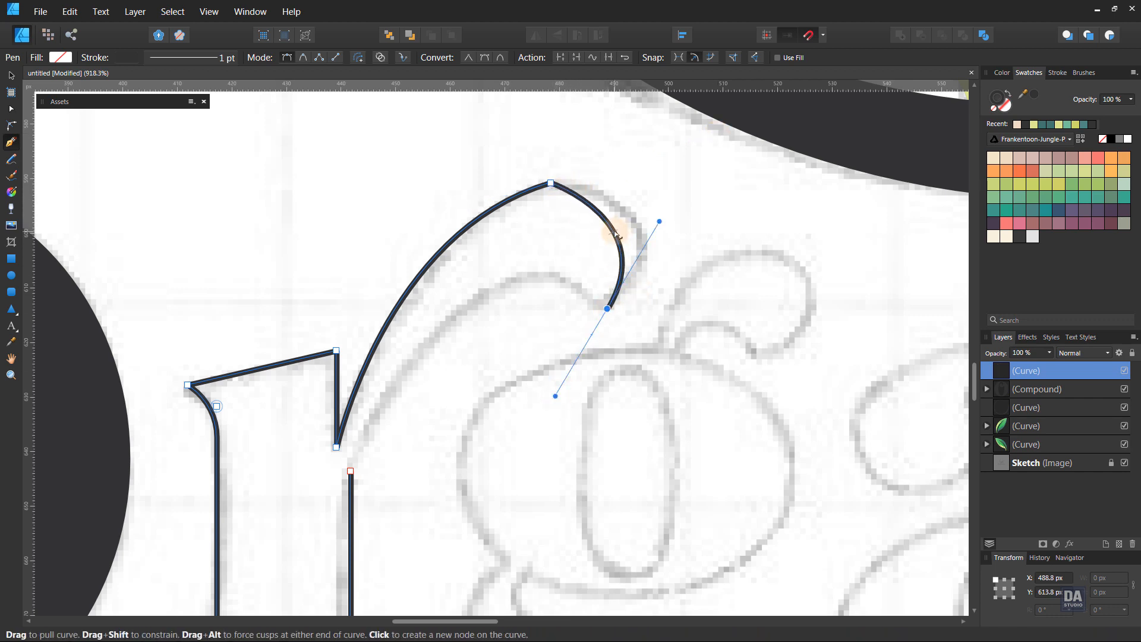
- Reshape the rounded end of the r's arm to the sketch, adding a node on its outer curve
left_click_drag(614, 233, 638, 221)
left_click_drag(569, 174, 584, 172)
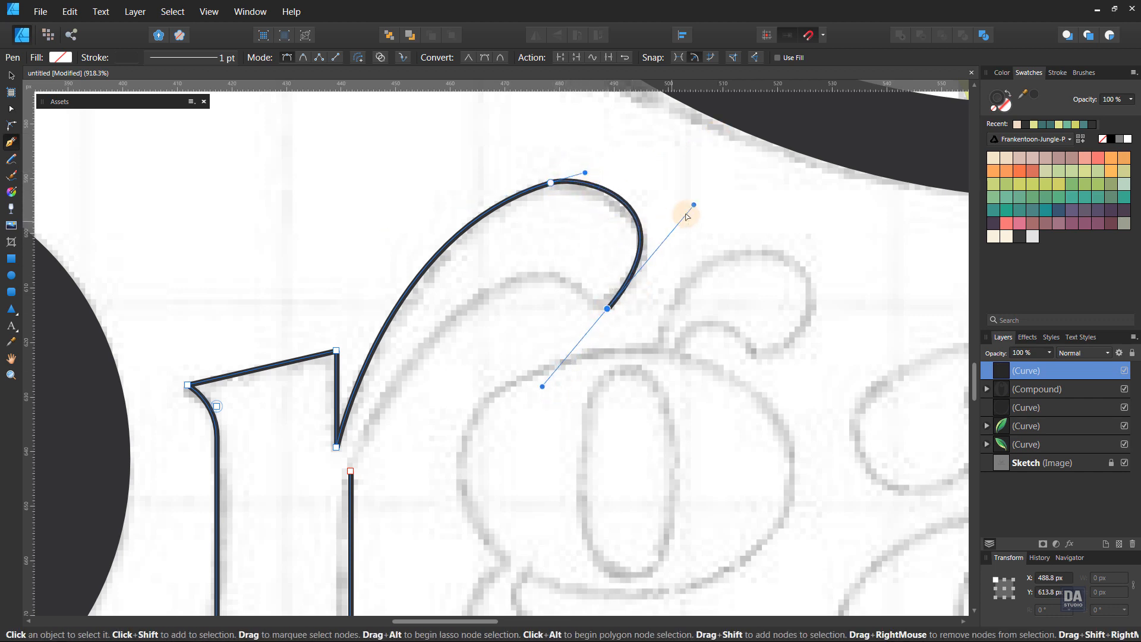
left_click_drag(693, 205, 690, 217)
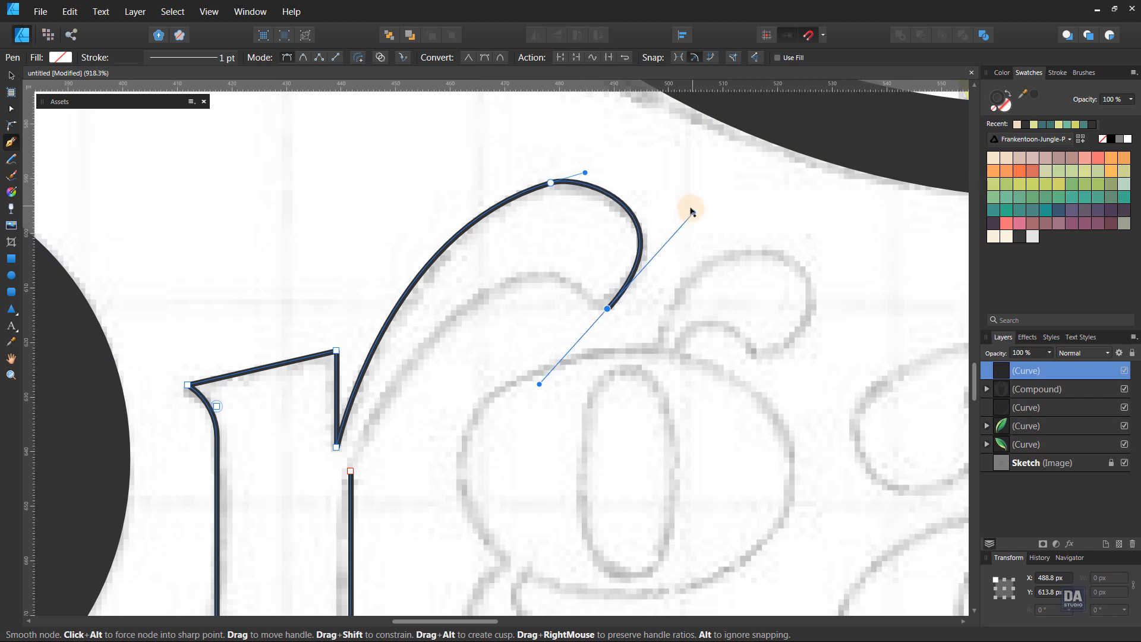
left_click(625, 205)
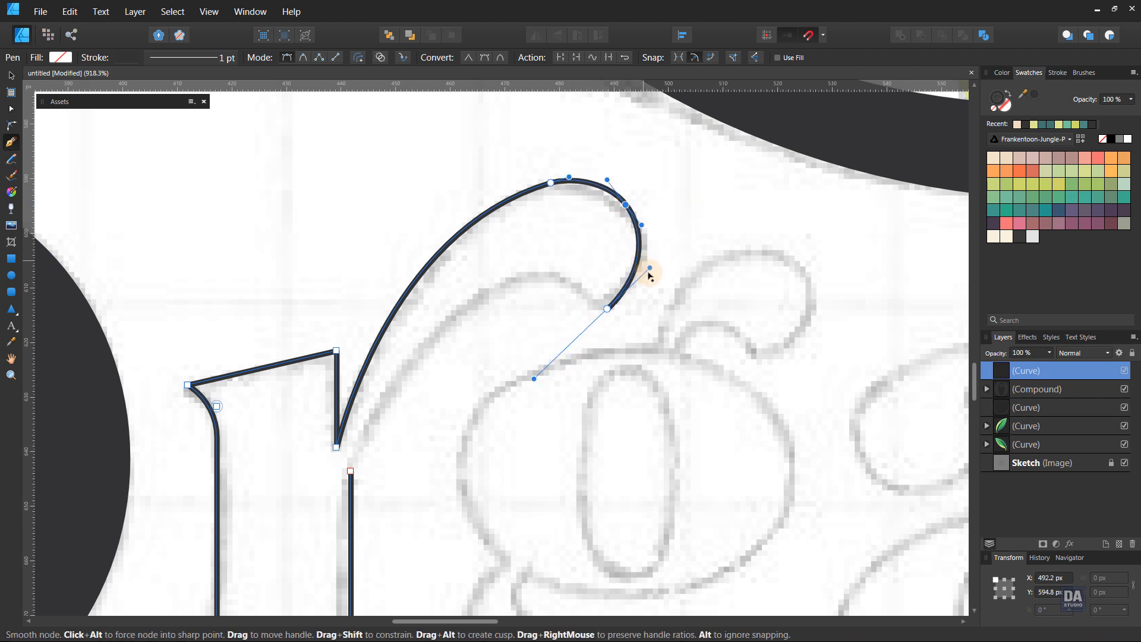
left_click_drag(648, 273, 646, 270)
left_click_drag(626, 206, 630, 207)
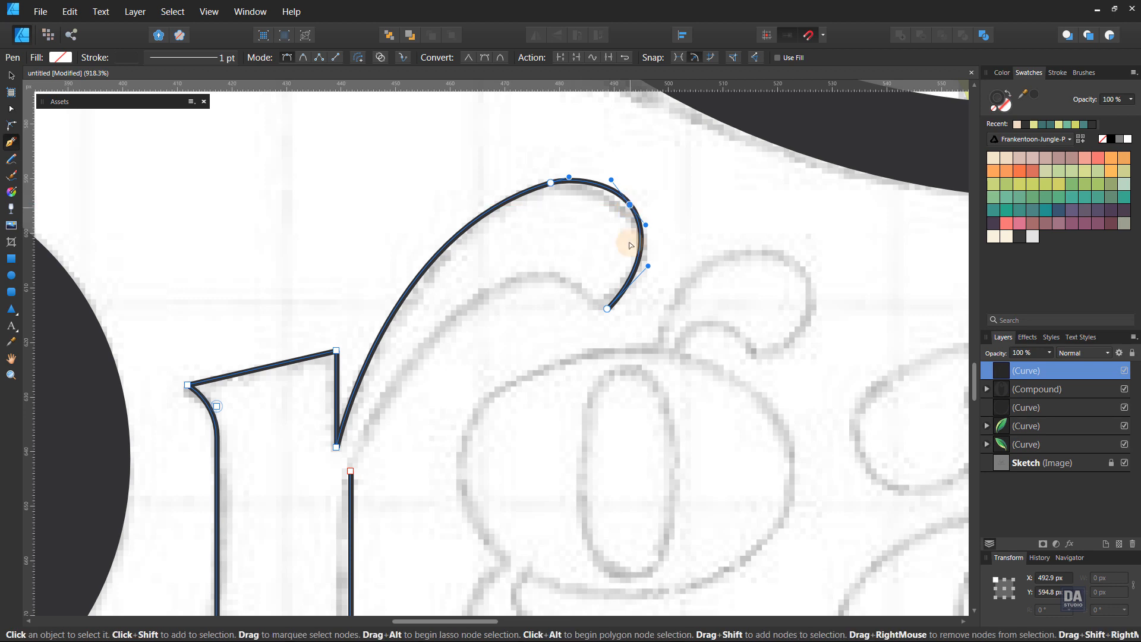
- Trace the underside of the r's arm back to the stem, close the outline, and bend the lower segment to the sketch
left_click(607, 309, "ctrl")
left_click(537, 382, "ctrl+alt")
left_click_drag(540, 373, 527, 277)
left_click(416, 429)
left_click(584, 322, "ctrl")
left_click_drag(467, 333, 448, 312)
left_click_drag(454, 374, 437, 378)
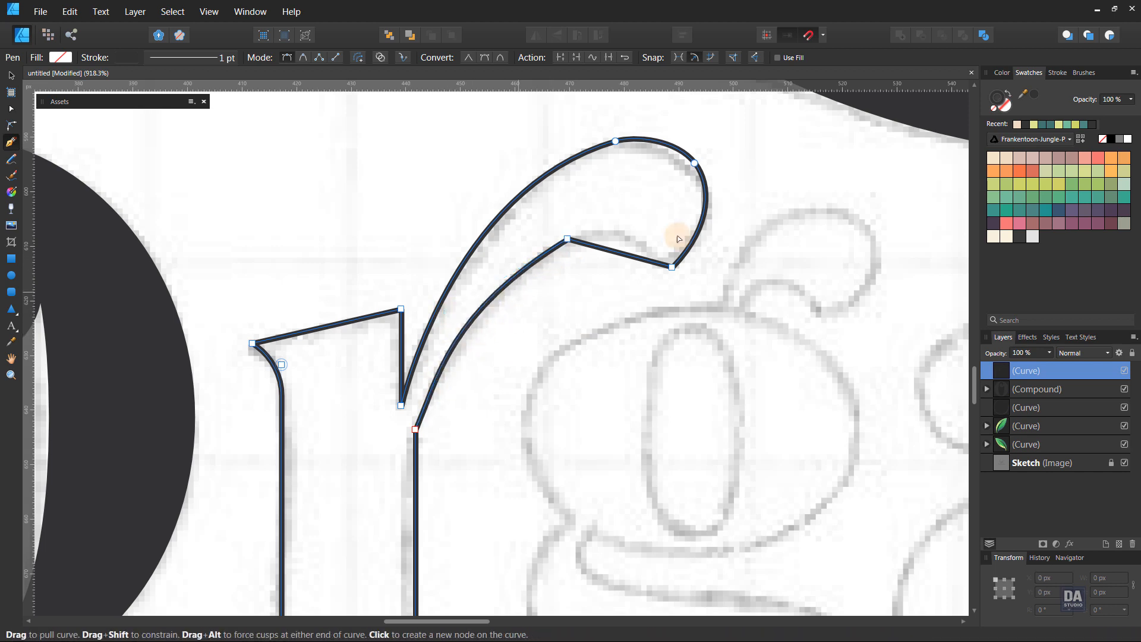
- Curve the underside of the r's arm into the terminal's point and fine-tune the nodes and handles there
left_click_drag(568, 239, 572, 242)
left_click_drag(450, 316, 454, 309)
left_click_drag(596, 248, 564, 246)
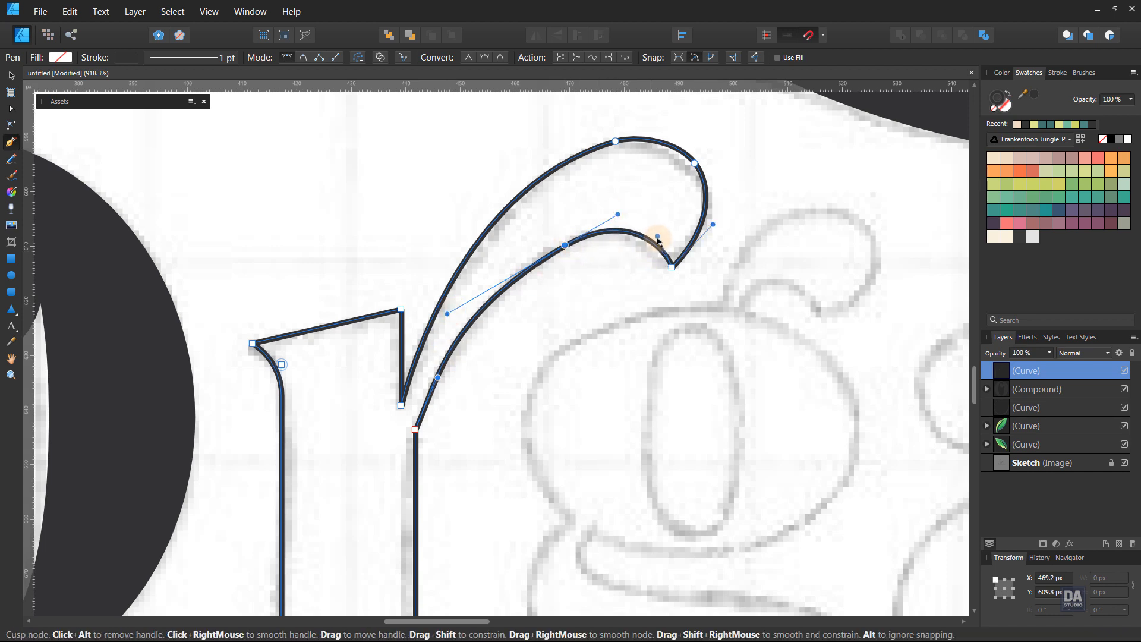
left_click_drag(658, 237, 672, 271)
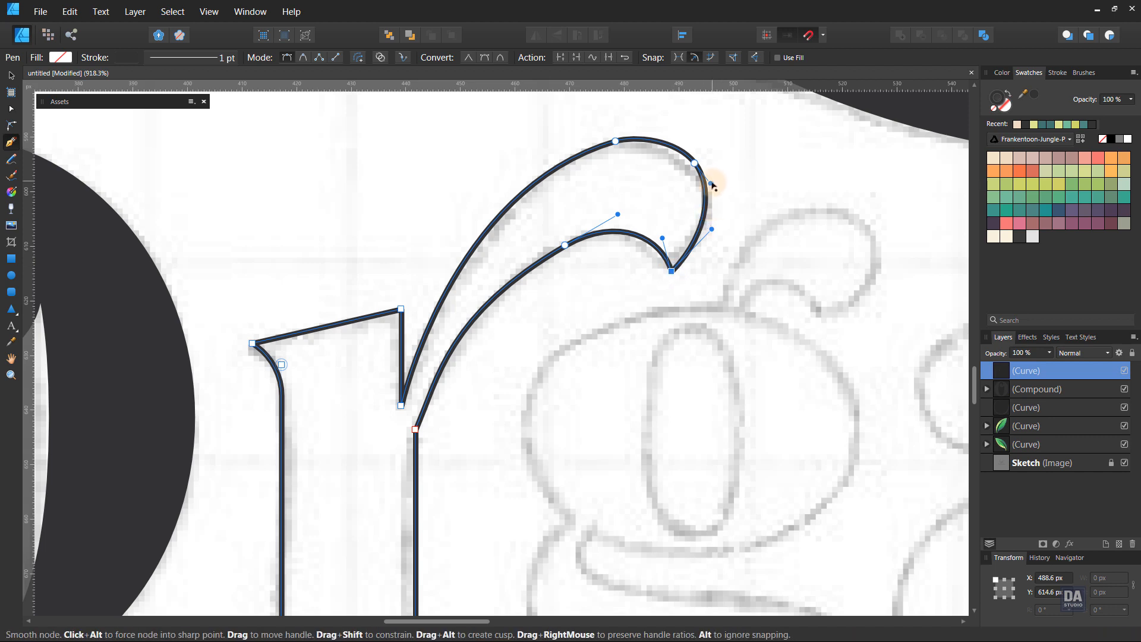
left_click_drag(715, 186, 714, 220)
- Round the corner where the underside of the r's arm joins the stem
left_click(735, 233, "ctrl")
left_click(418, 430, "ctrl")
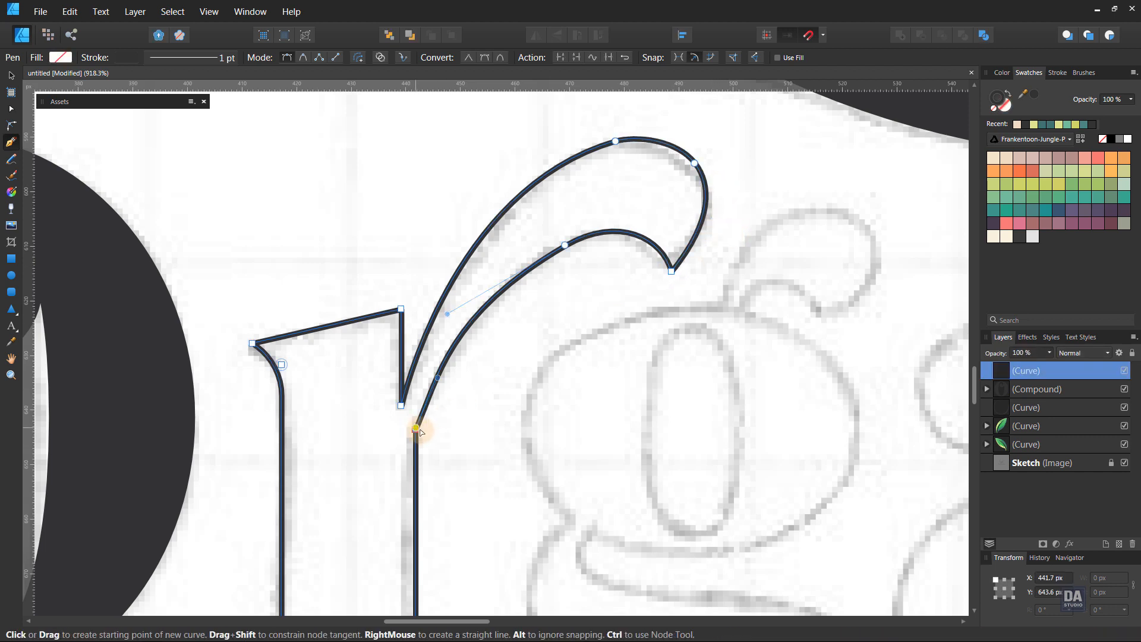
key("c")
left_click(672, 426)
- Nudge the smooth node on the underside of the r's arm to even out the curve, and deselect the letter
left_click_drag(629, 411, 314, 285)
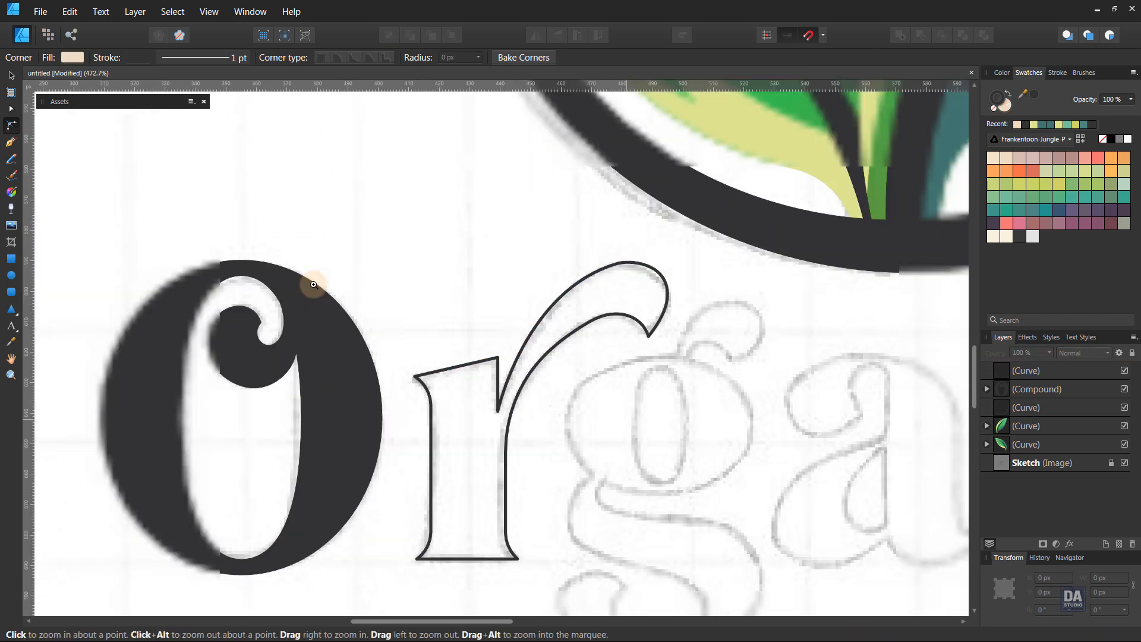
scroll(582, 354, "up", 3)
left_click(578, 322)
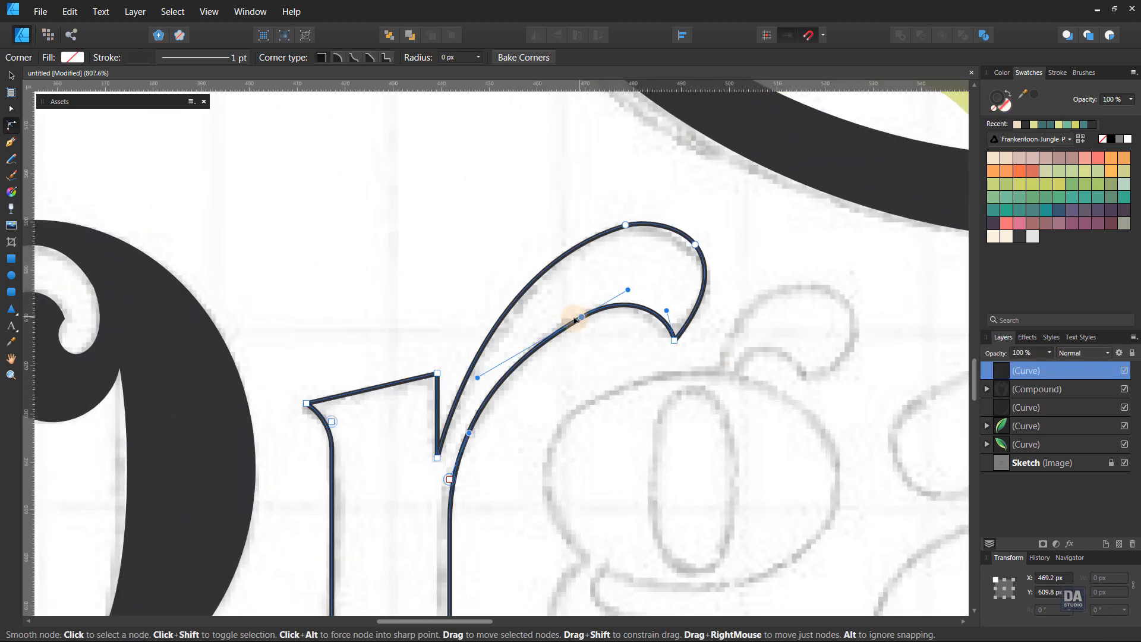
left_click(572, 319)
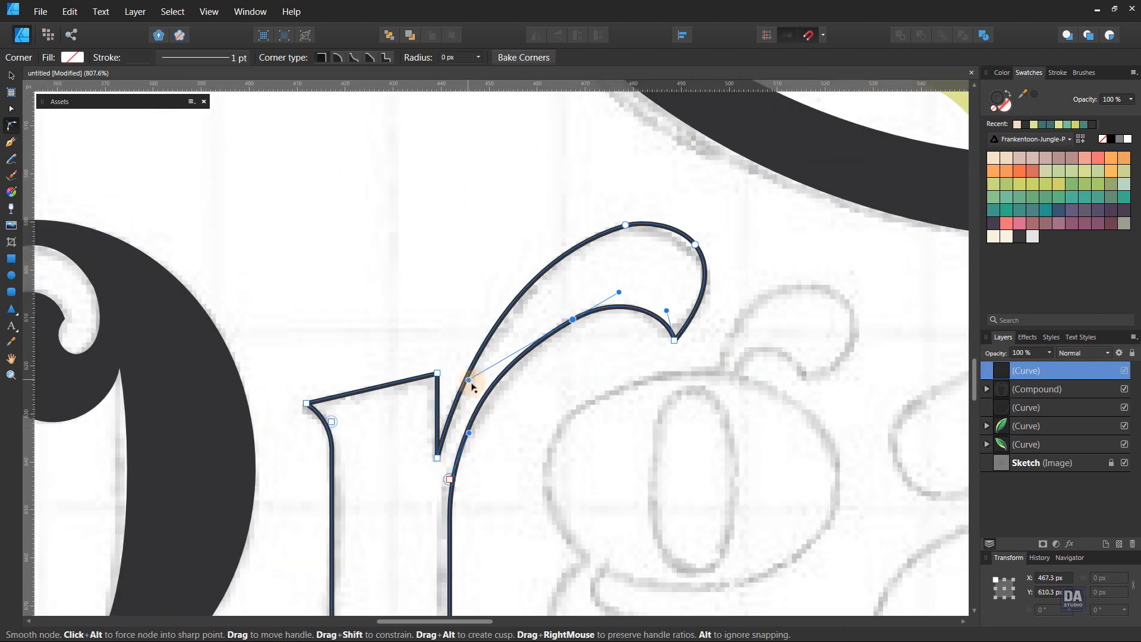
left_click(594, 401)
- Swap the stroke colour to the fill on the r and check the letter with the Sketch layer briefly hidden
left_click_drag(707, 427, 466, 326)
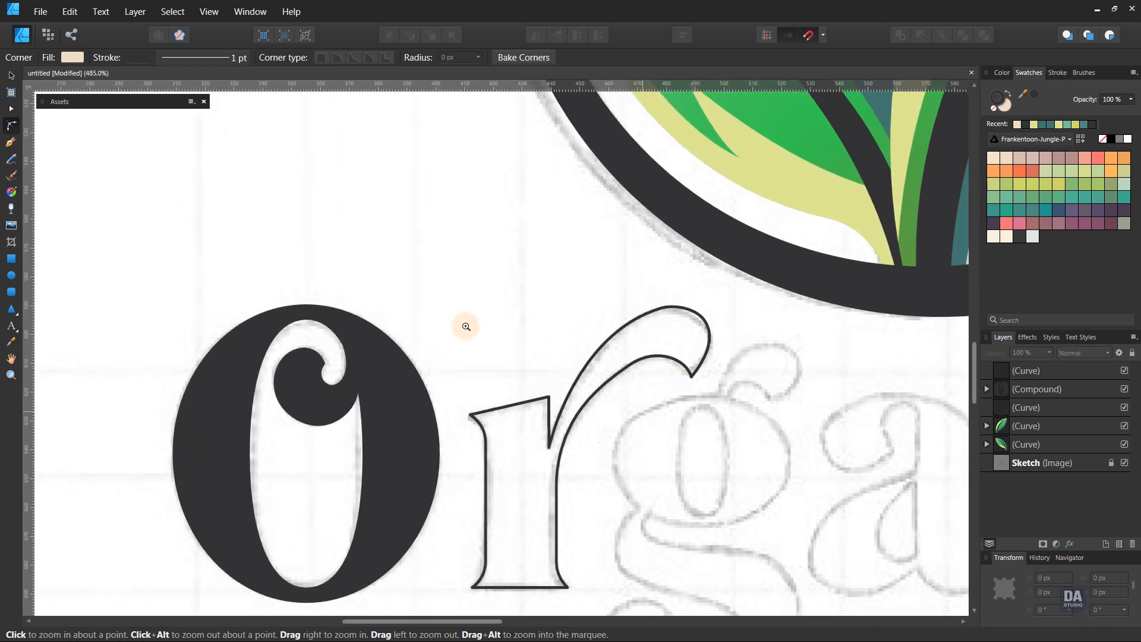
left_click_drag(667, 462, 586, 420)
key("v")
left_click(477, 418)
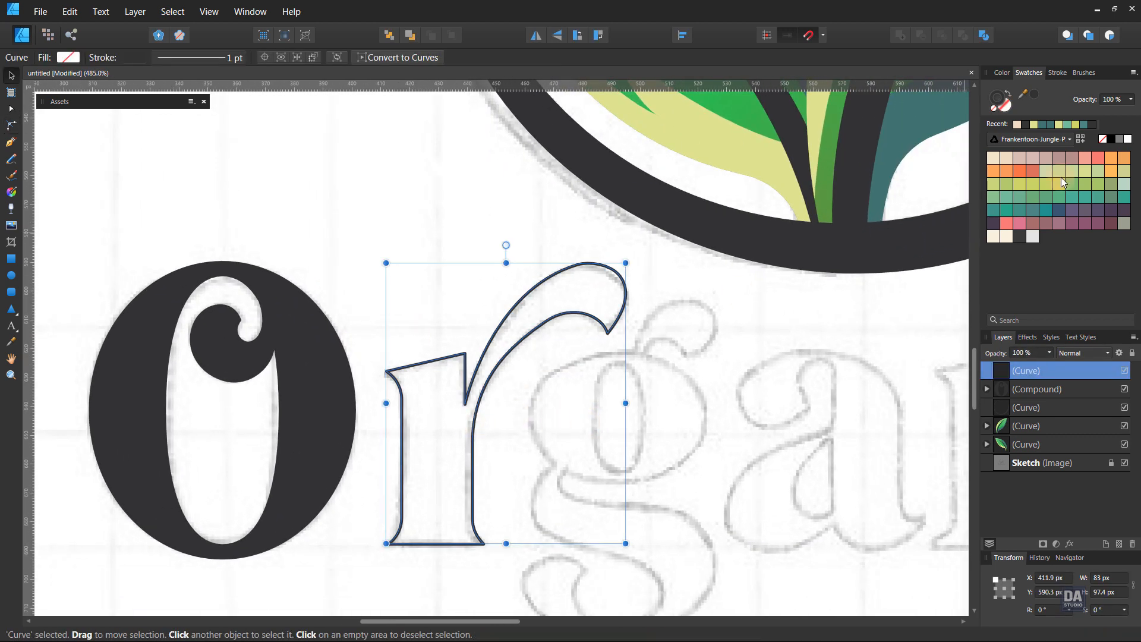
left_click(1003, 100)
left_click(722, 364)
left_click(1124, 463)
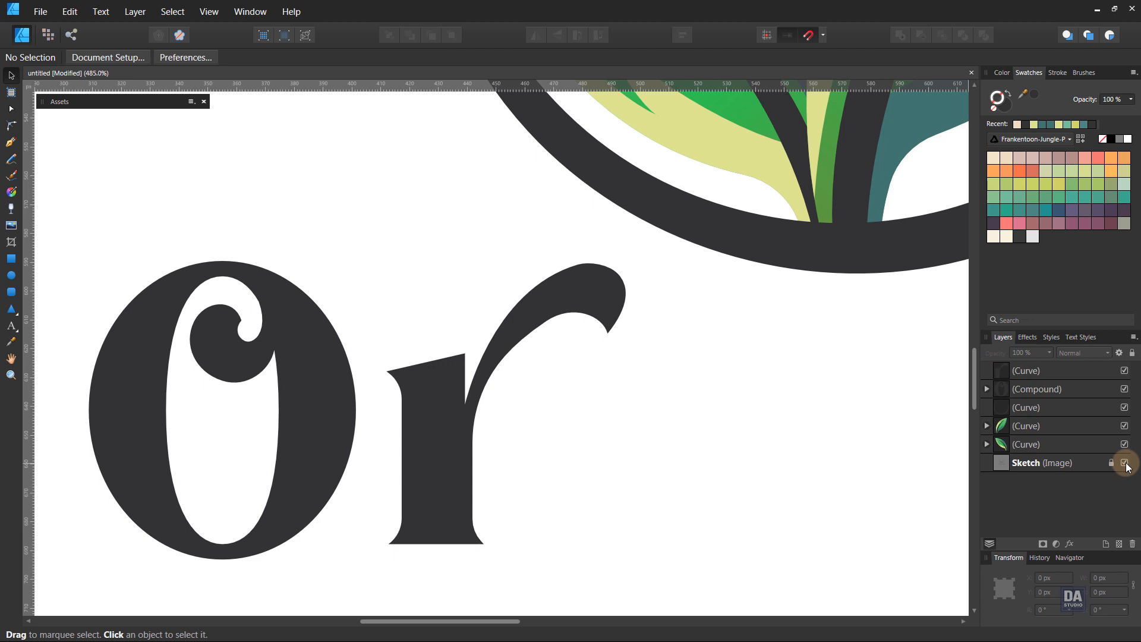
left_click(1125, 463)
- Draw an outlined ellipse over the g's upper bowl and fit it to the sketch at about 61.4 by 43.9 px
mouse_move(621, 395)
left_mouse_down()
mouse_move(497, 344)
mouse_move(510, 366)
left_mouse_up()
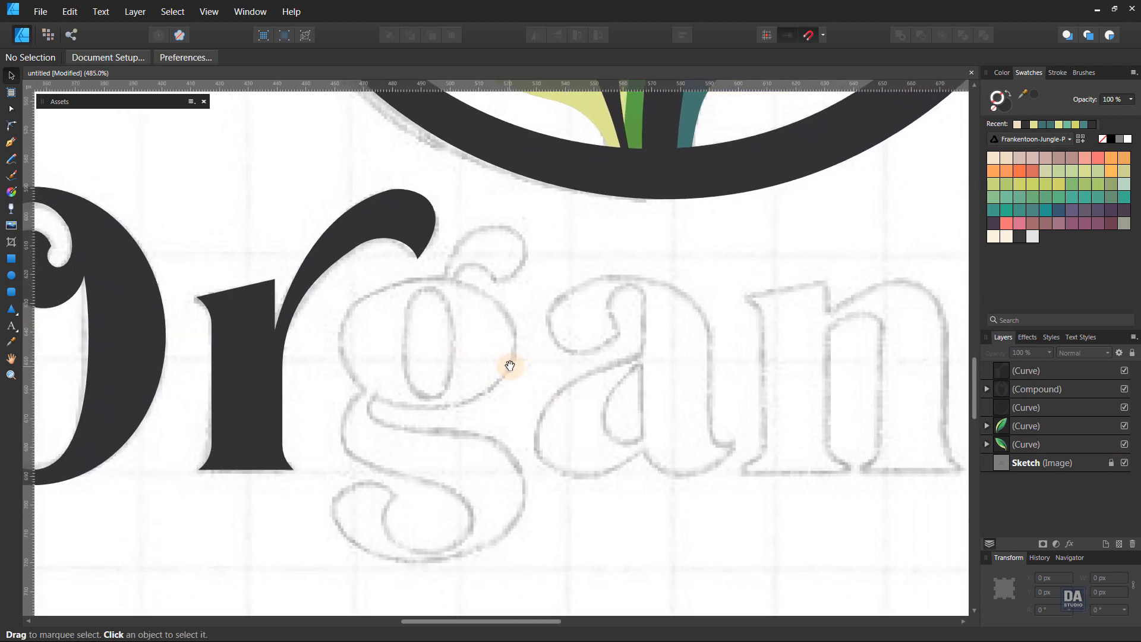
key("a")
left_click(11, 275)
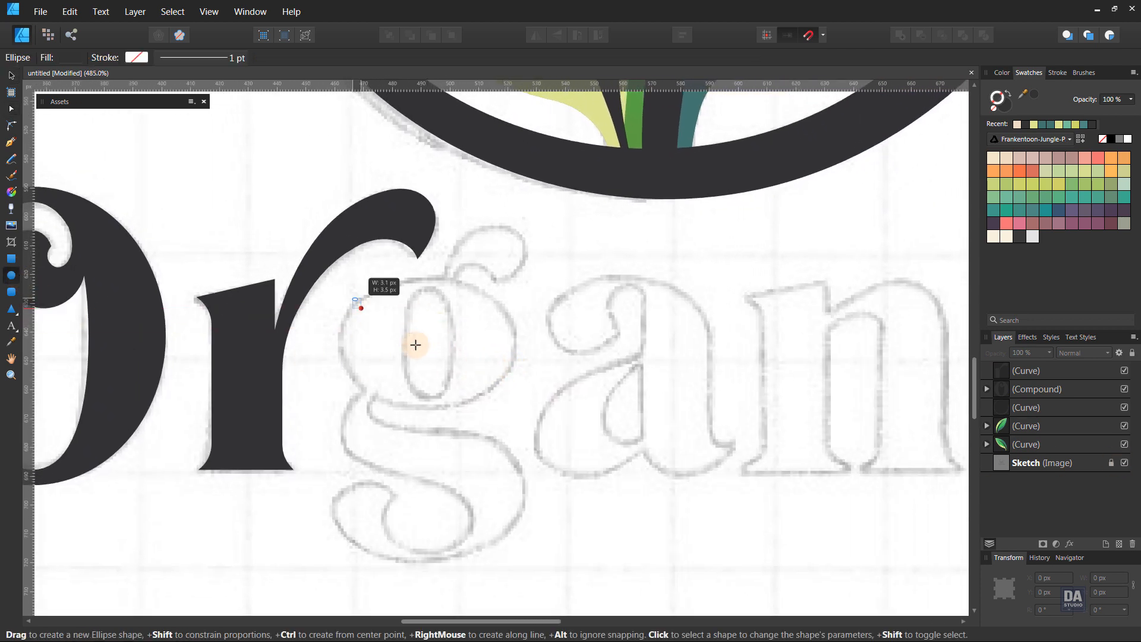
mouse_move(353, 297)
left_mouse_down()
mouse_move(521, 368)
mouse_move(517, 392)
mouse_move(463, 392)
left_mouse_up()
key("v")
left_click_drag(428, 300, 435, 280)
left_click_drag(508, 337, 516, 337)
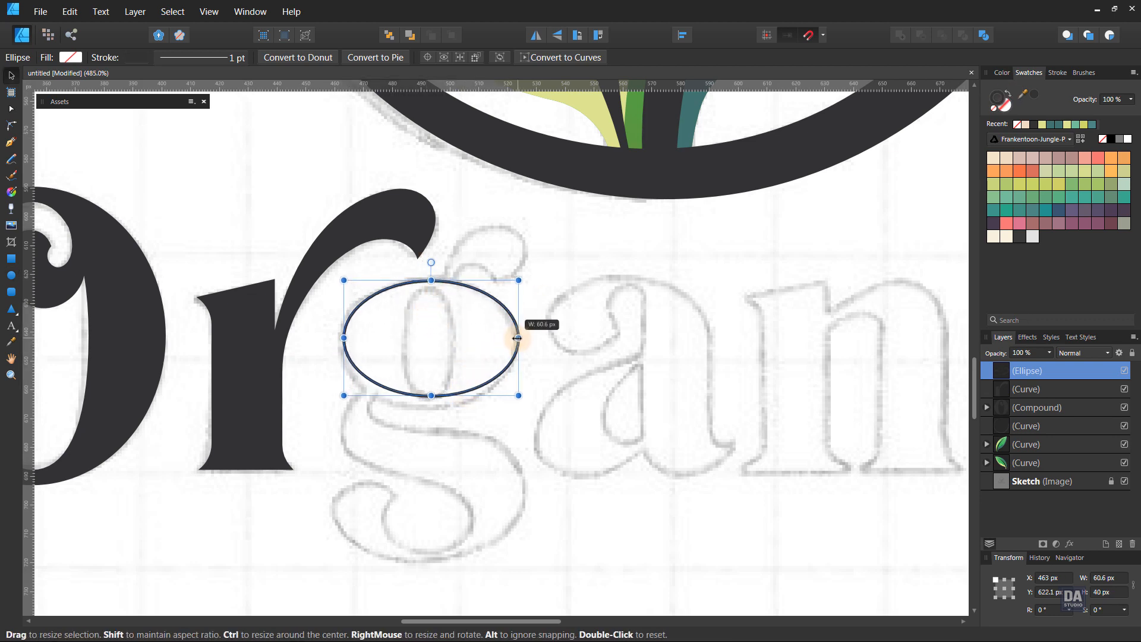
left_click_drag(344, 338, 339, 337)
left_click_drag(427, 395, 423, 406)
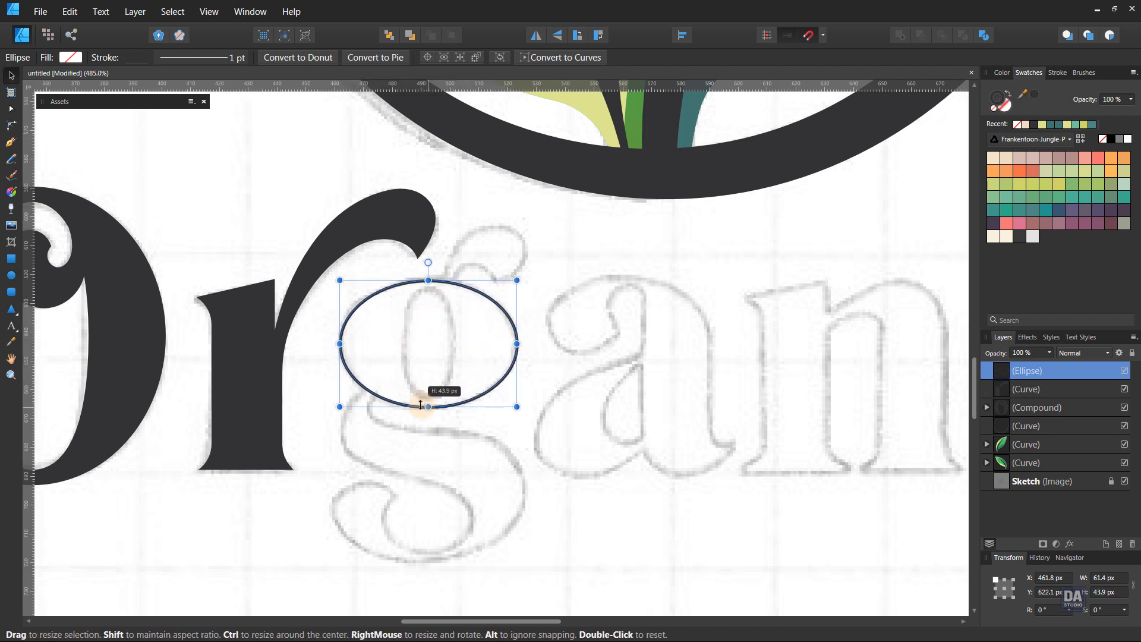
- Duplicate the bowl ellipse and fit the copy to the g's inner opening at about 19.6 by 37 px
key("ctrl+j")
left_click_drag(516, 406, 489, 387)
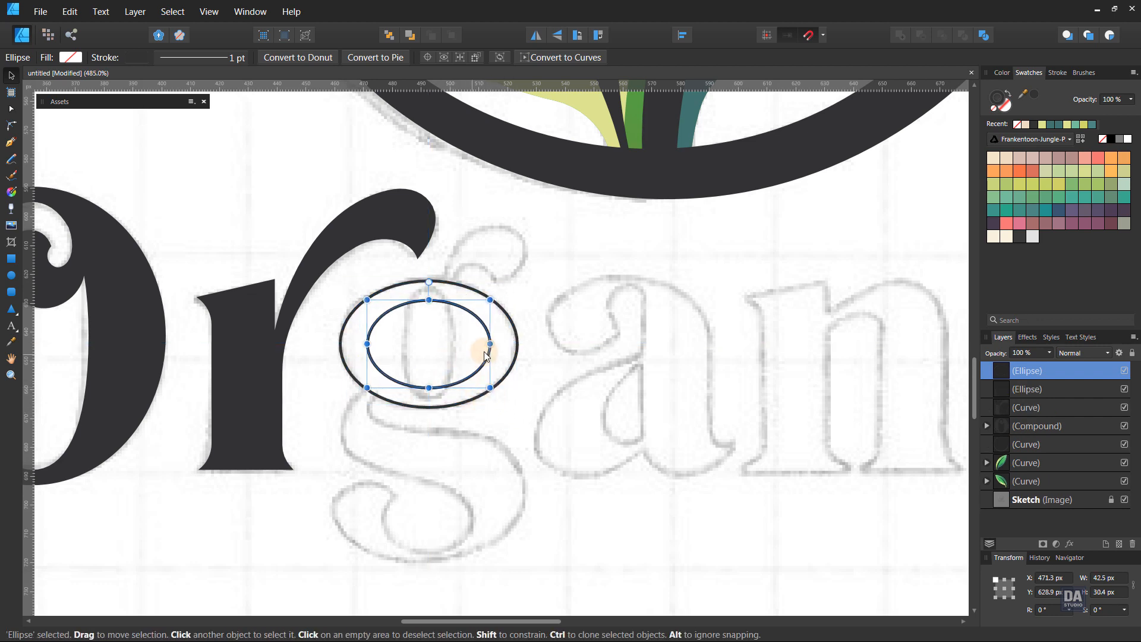
left_click_drag(489, 343, 456, 339)
left_click_drag(367, 343, 398, 339)
left_click_drag(427, 300, 428, 291)
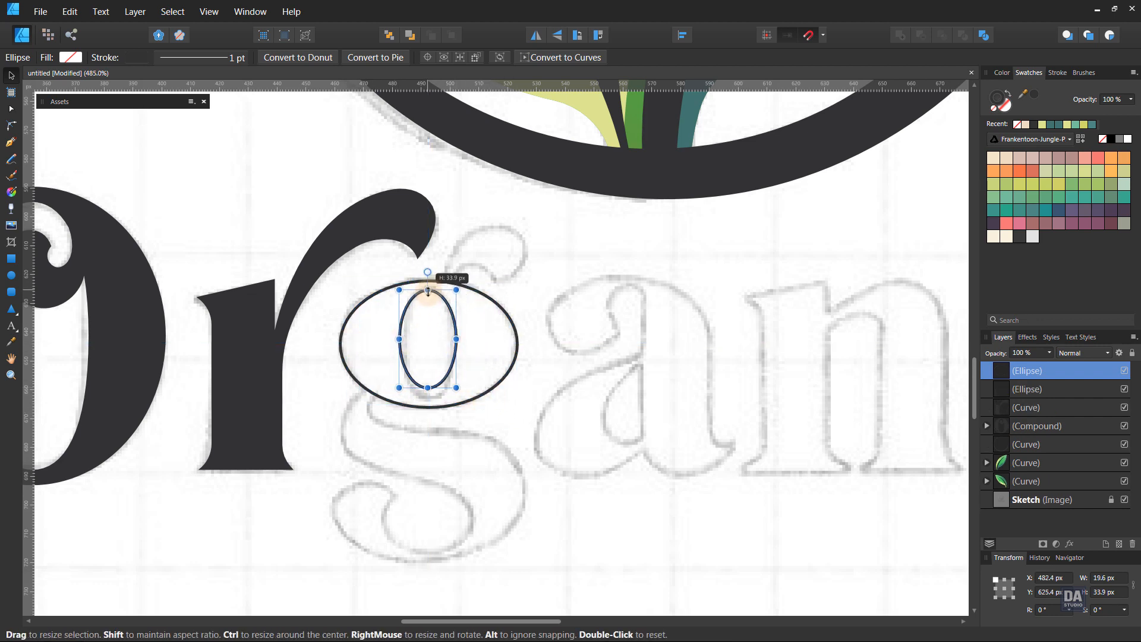
left_click_drag(426, 391, 428, 397)
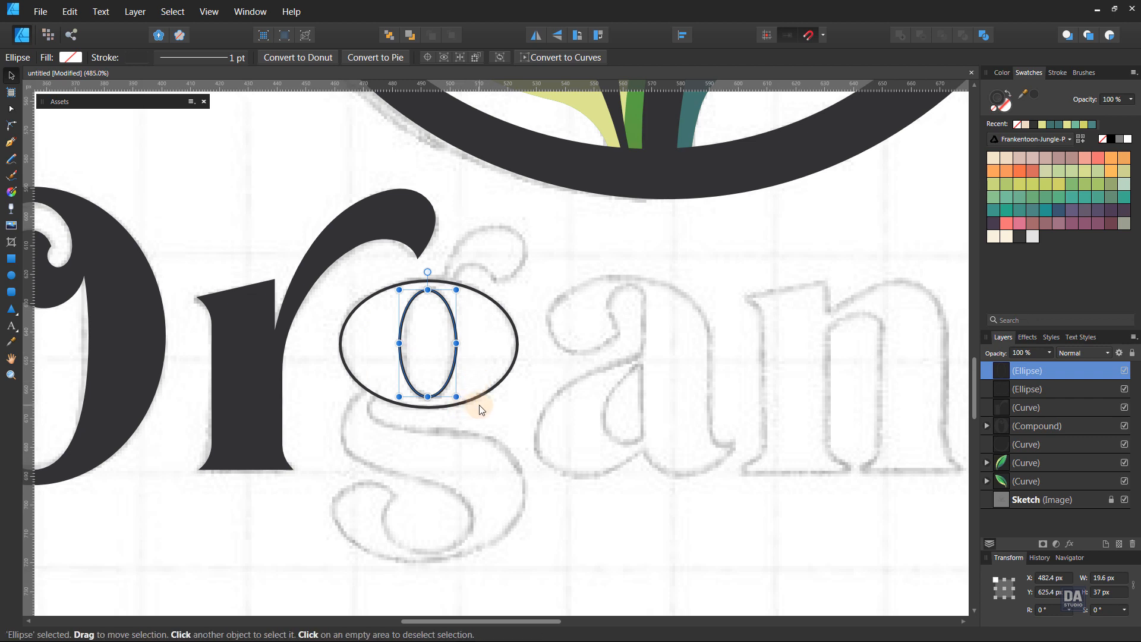
- Swap the stroke colour to the fill on the outer ellipse of the g's bowl
left_click(479, 404)
left_click(1008, 91)
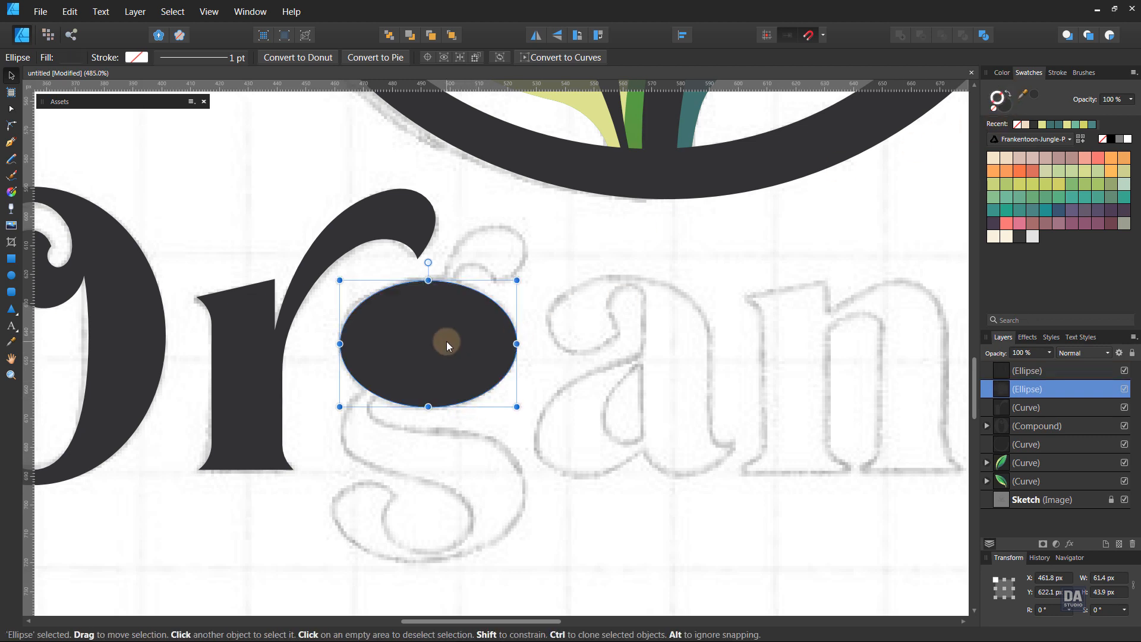
- Subtract the inner ellipse from the outer one to cut the opening in the g's bowl
left_click(1058, 376, "shift")
left_click(928, 34)
scroll(420, 459, "down", 1)
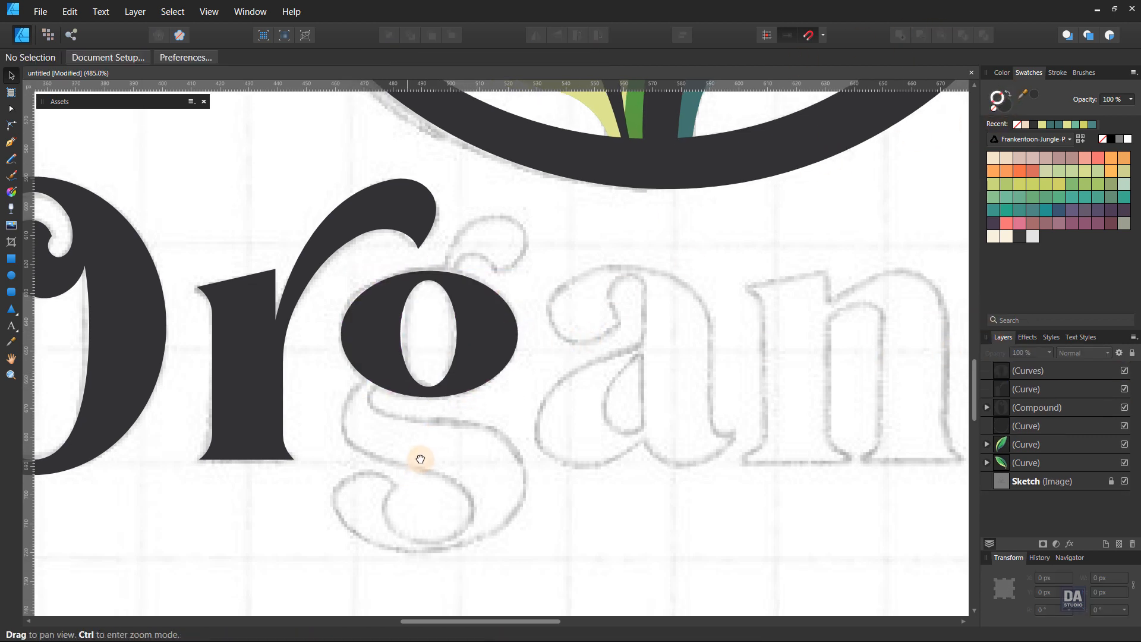
- Trace the outer edge of the g's lower loop with the Pen tool, from under the bowl around the right side to the bottom
key("p")
scroll(417, 401, "up", 2)
left_click_drag(375, 479, 388, 364)
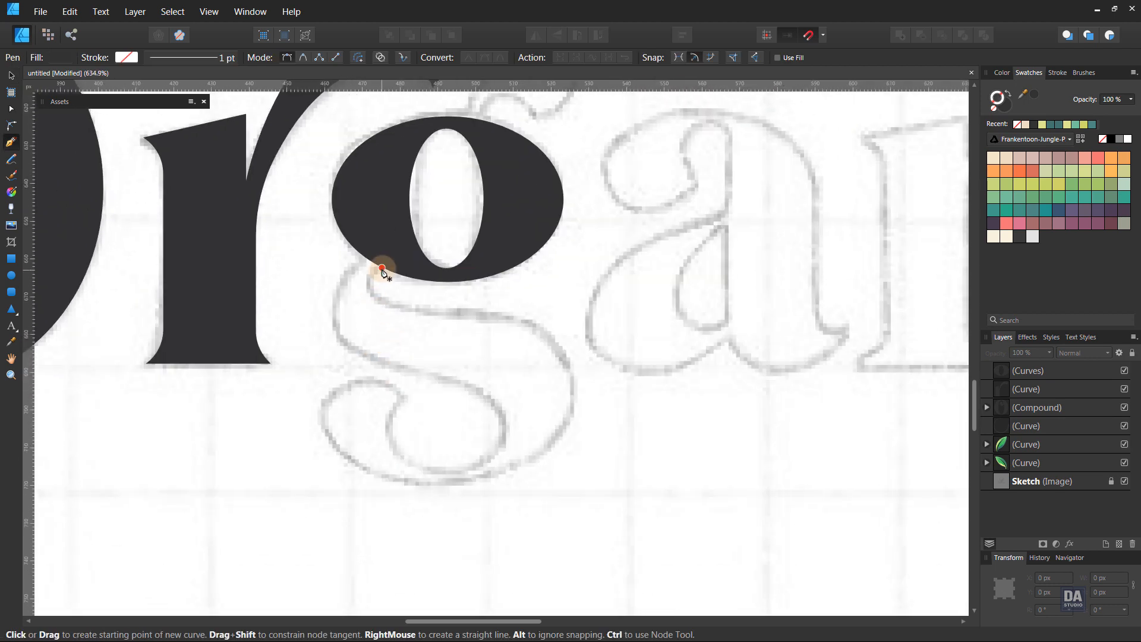
left_click(384, 268)
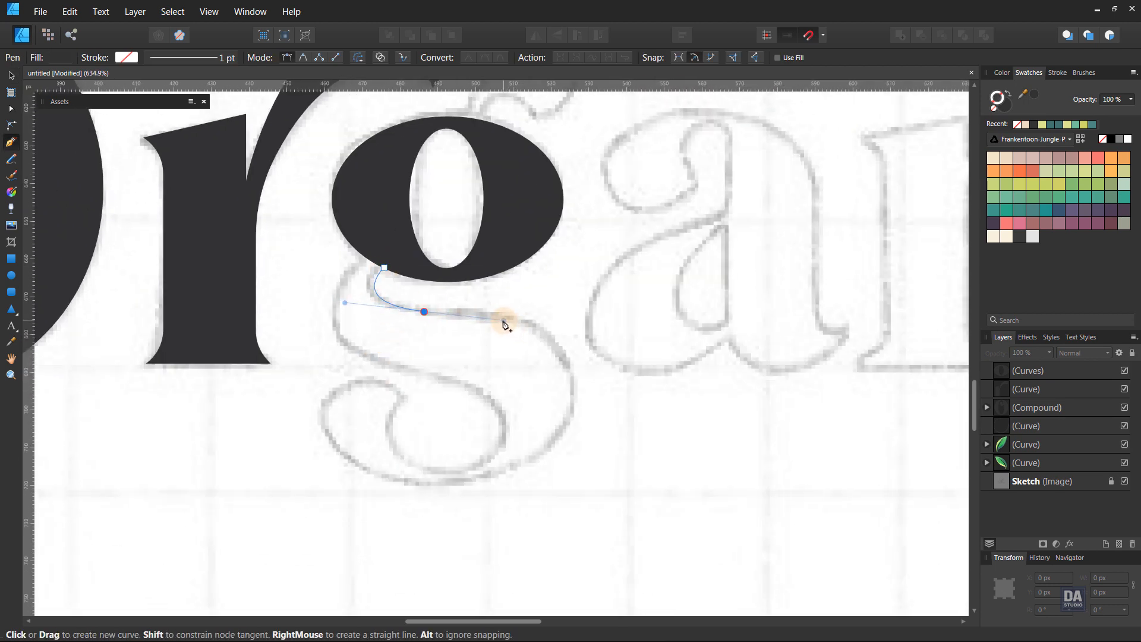
left_click_drag(503, 322, 505, 318)
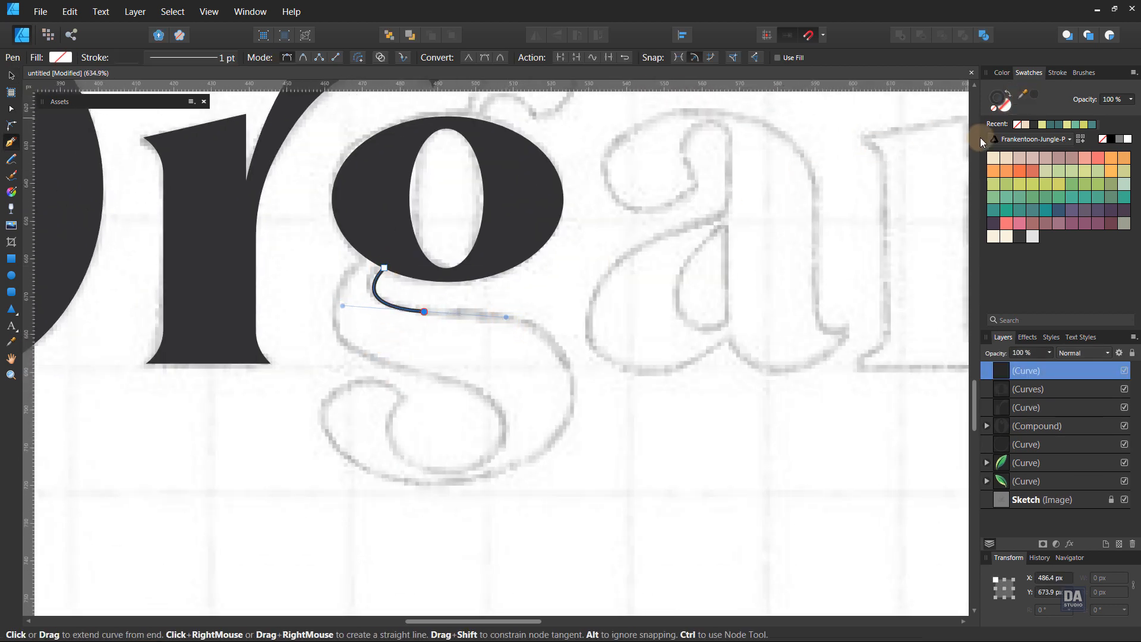
left_click_drag(573, 393, 576, 474)
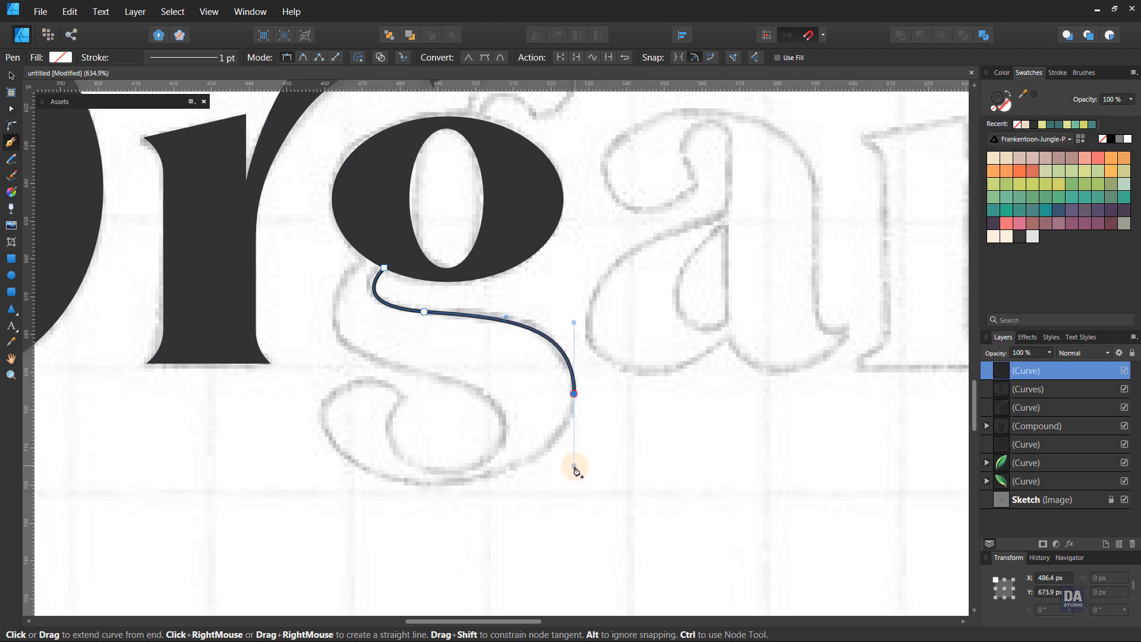
left_click_drag(360, 468, 273, 429)
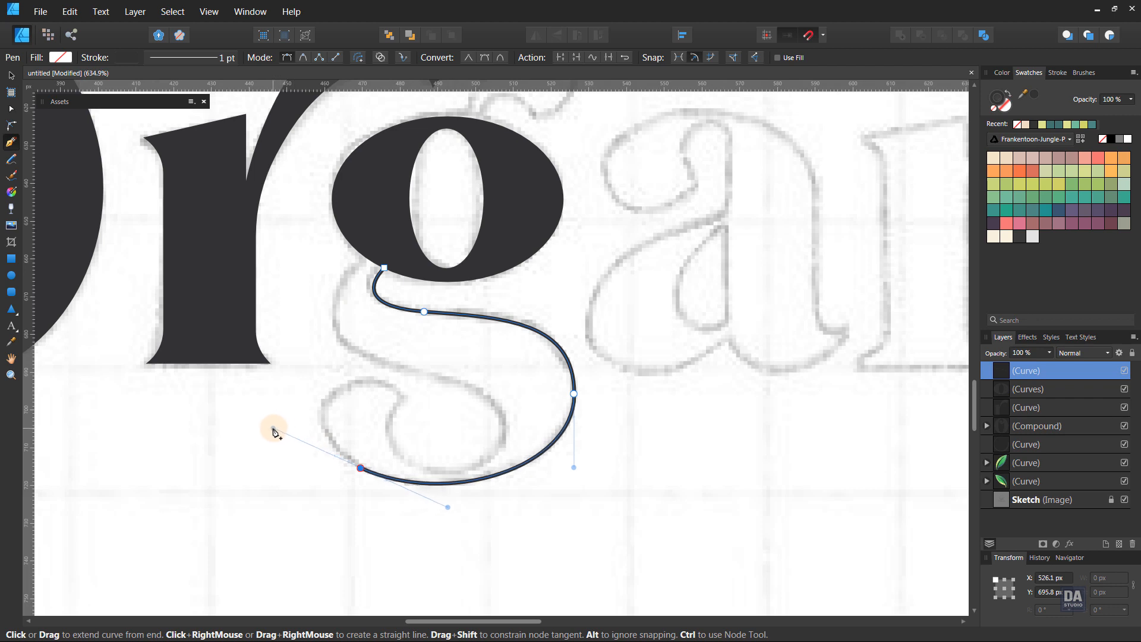
- Continue the g's path around the tail to its pointed tip and along the loop's inner curve, refining the handles to match the sketch
left_click_drag(408, 392, 467, 440)
left_click(419, 404)
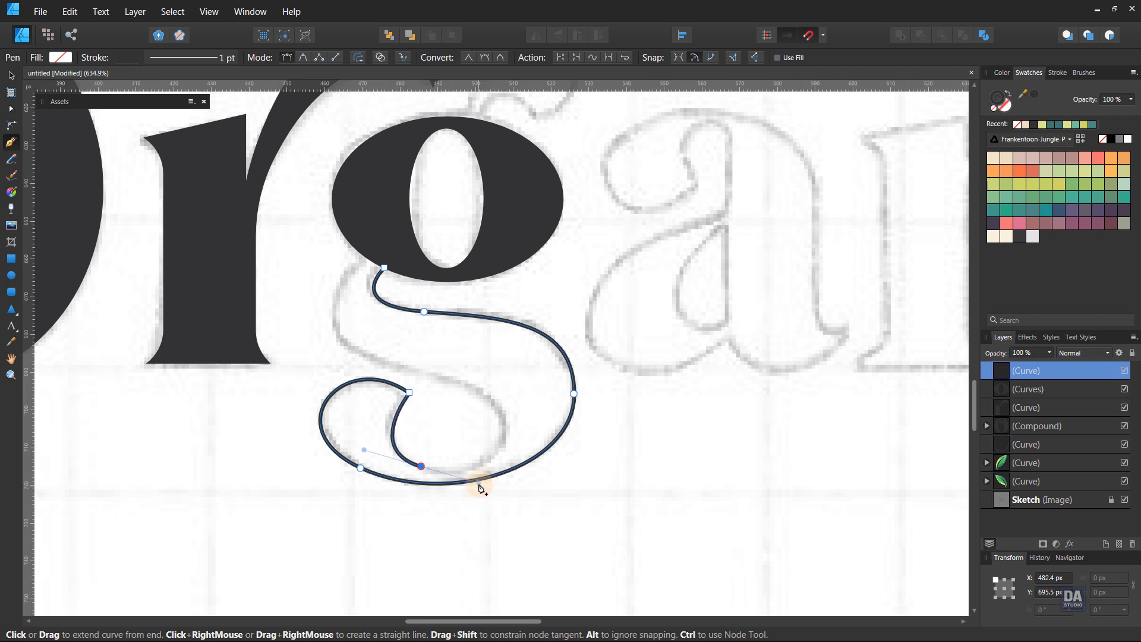
left_click_drag(487, 495, 484, 490)
left_click_drag(333, 427, 348, 424)
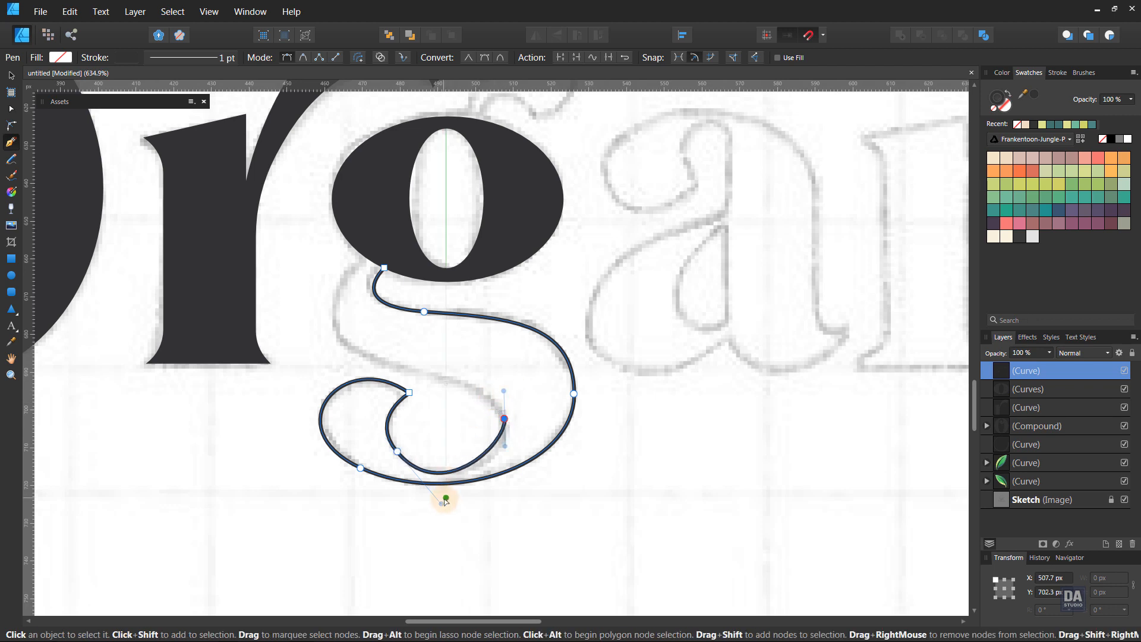
left_click_drag(441, 503, 453, 498)
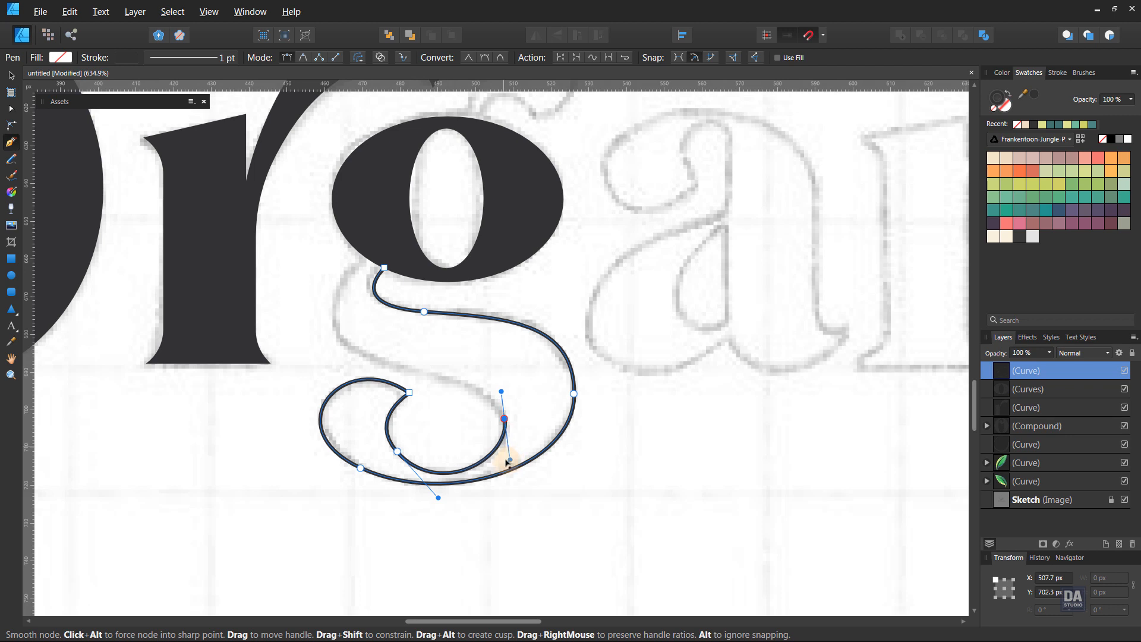
left_click(396, 452)
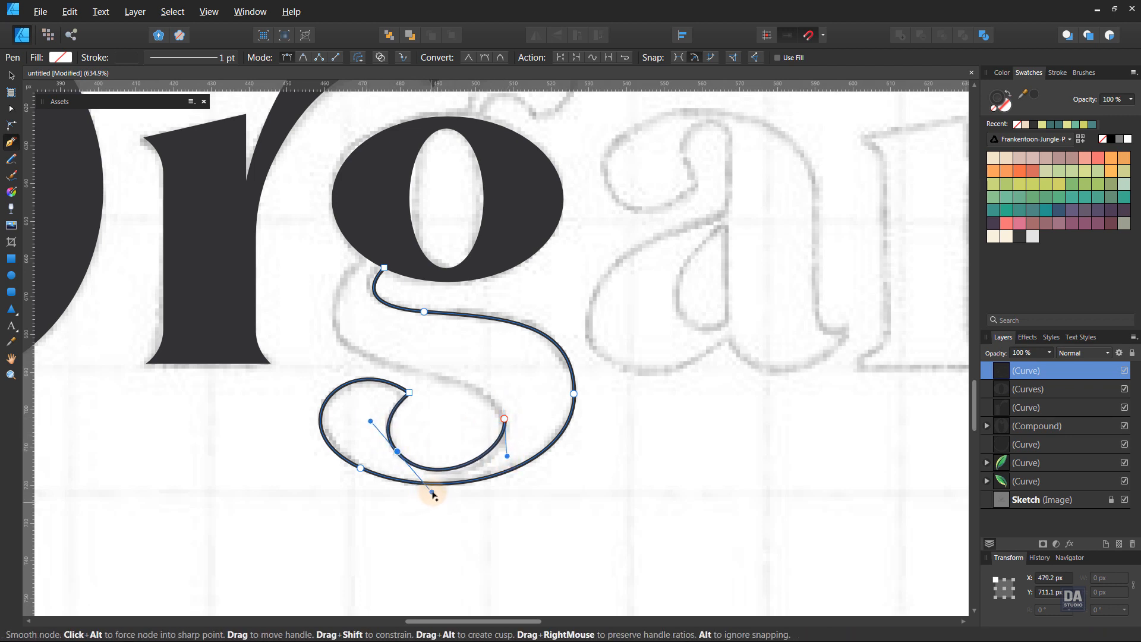
left_click(504, 419)
- Extend the g's path to the neck's left edge, bend the segment into an S-curve and refine the loop's inner curve
left_click(333, 325)
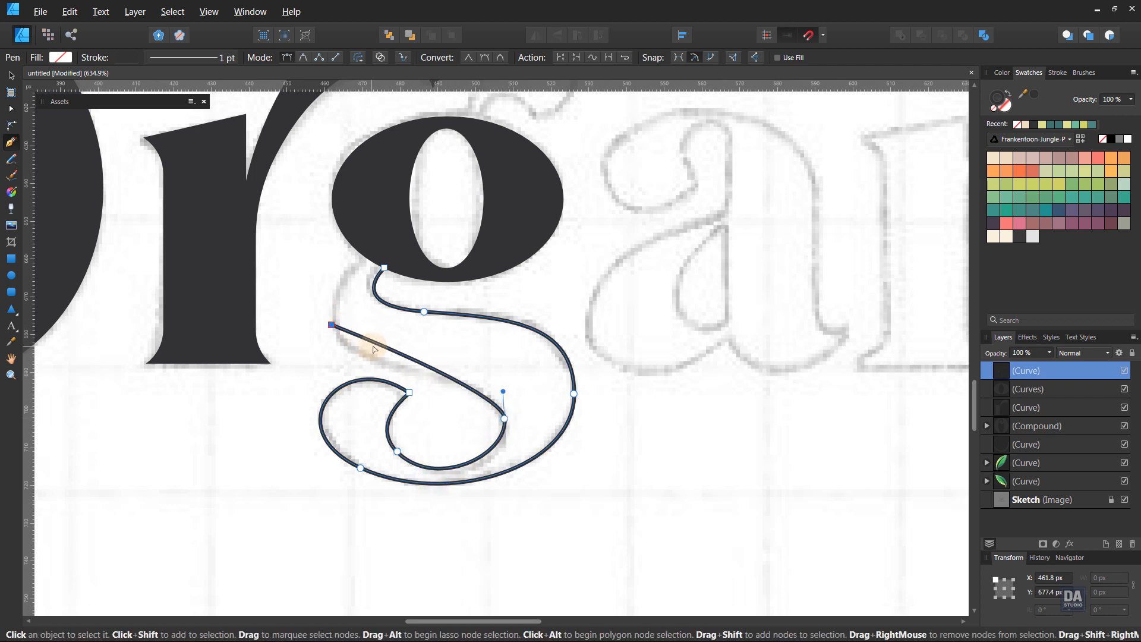
left_click_drag(359, 357, 340, 365)
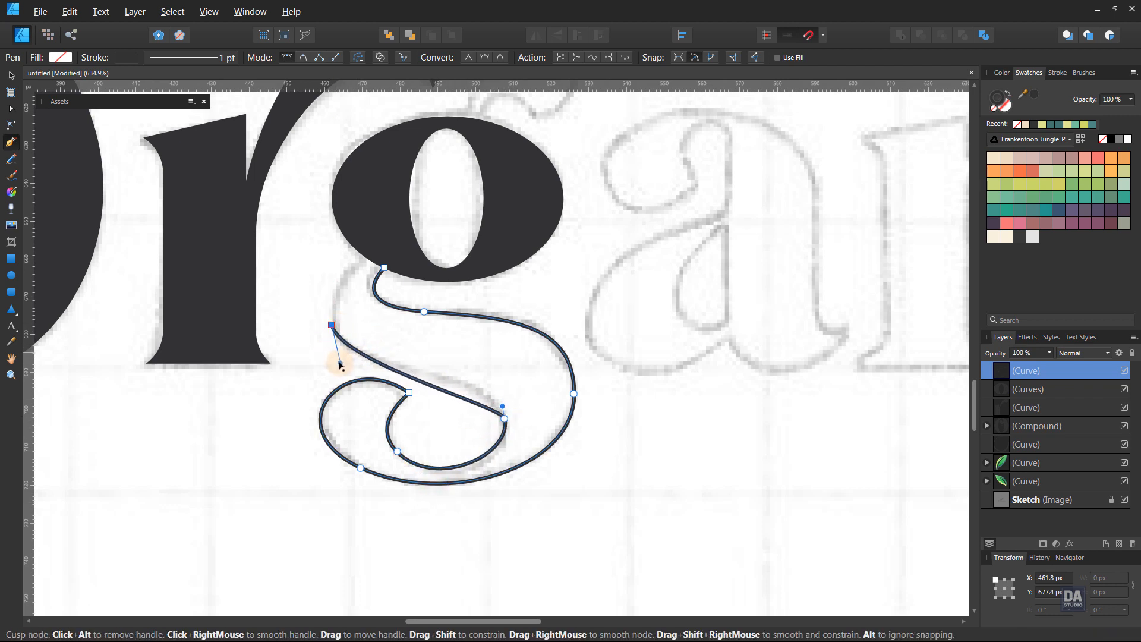
left_click_drag(502, 406, 503, 374)
left_click(340, 365)
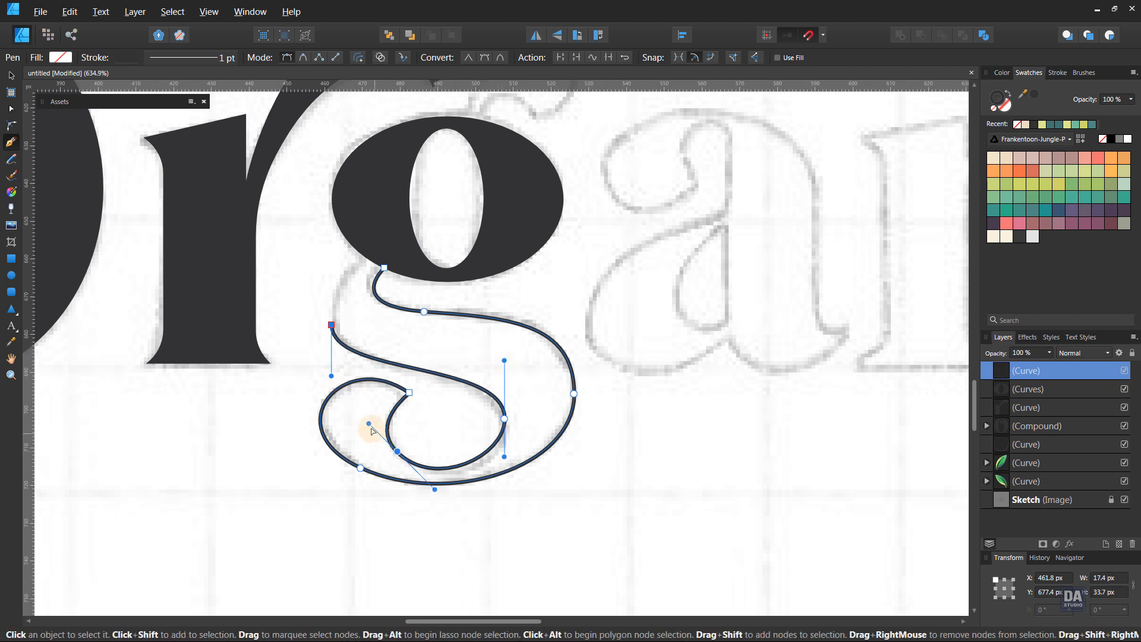
left_click(397, 451)
left_click_drag(429, 493, 438, 493)
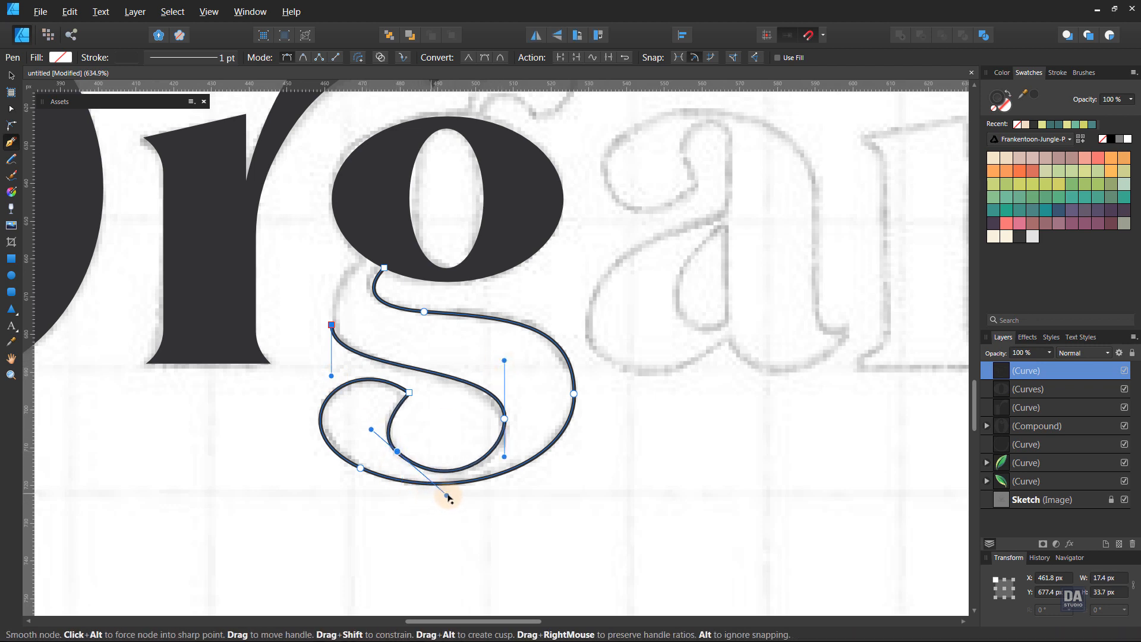
left_click_drag(370, 429, 373, 425)
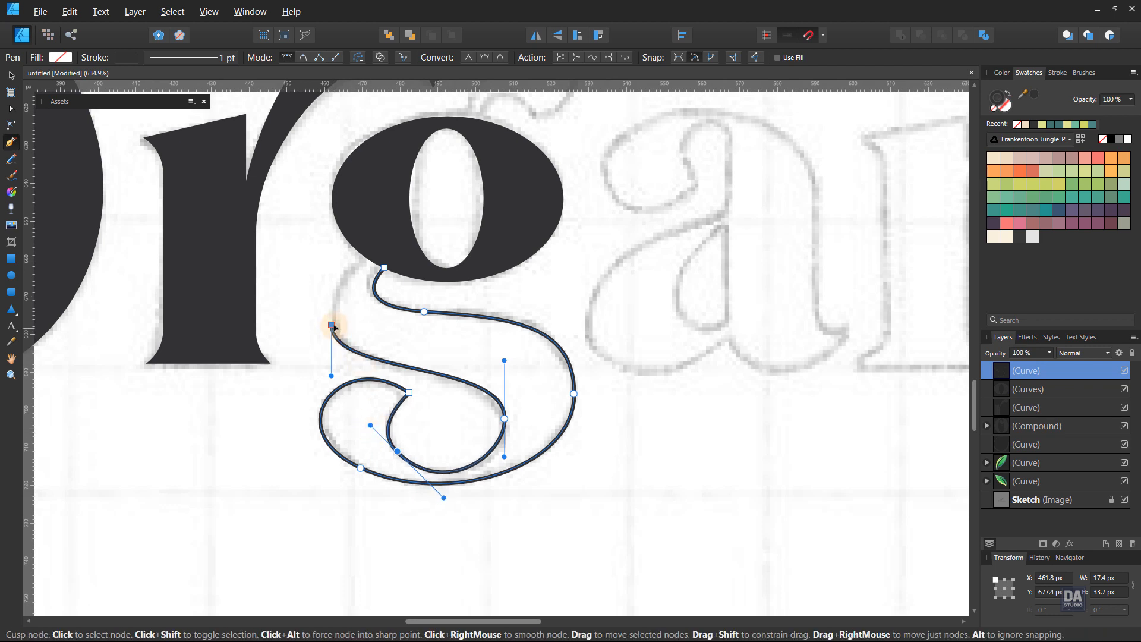
- Try to extend the g's path from the neck's left edge into the bowl and shape the segment with its handles
left_click(332, 326)
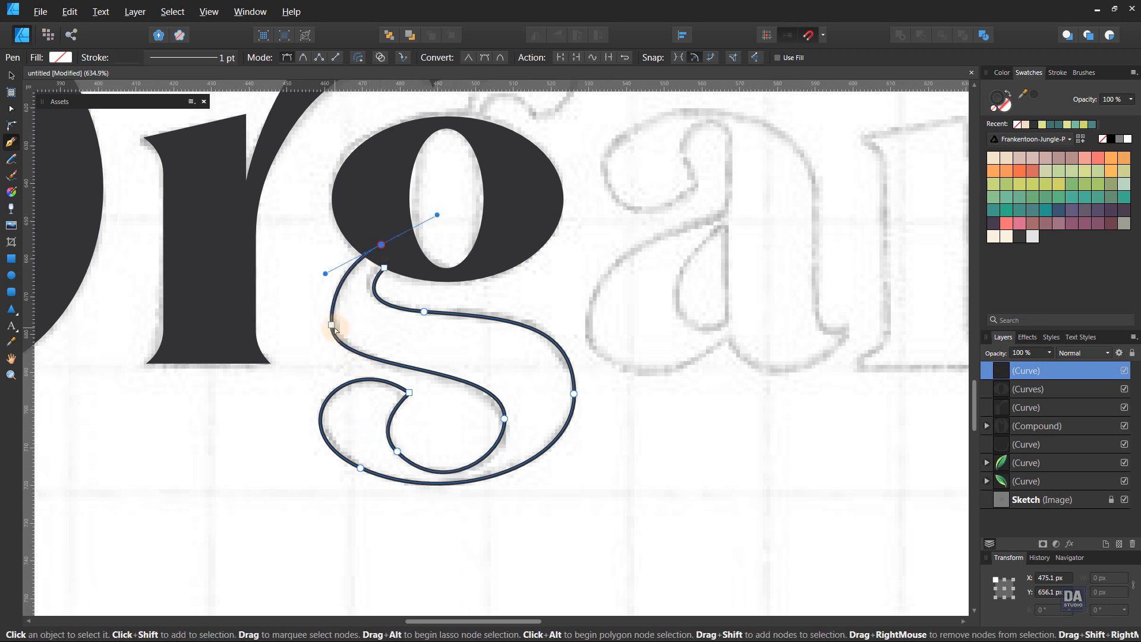
left_click(331, 324, "ctrl")
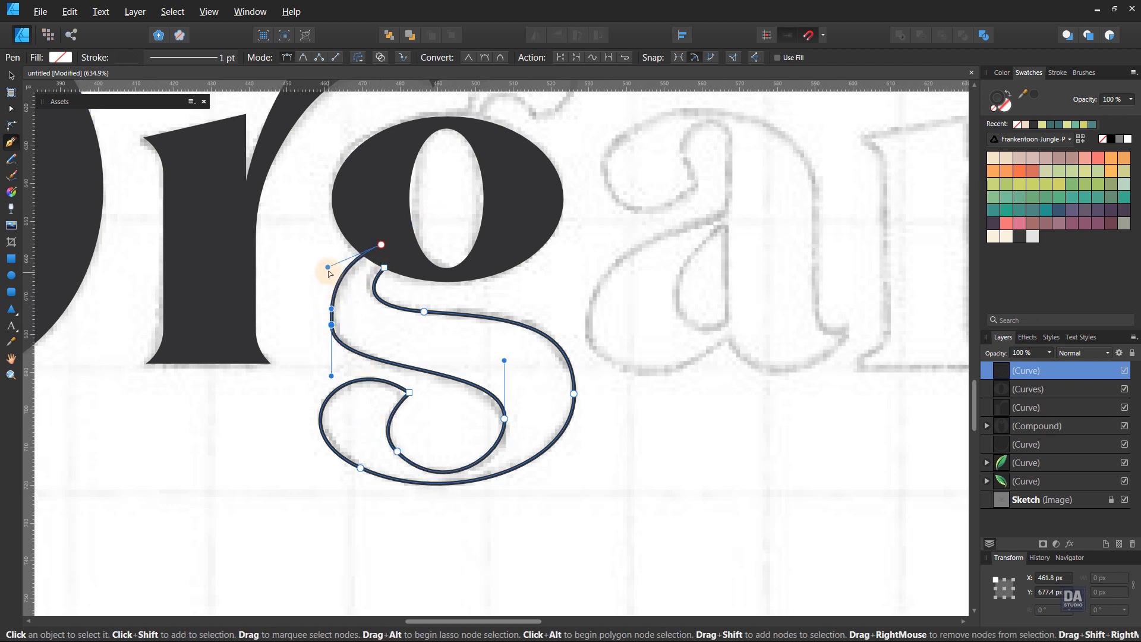
left_click_drag(327, 267, 332, 279)
key("ctrl")
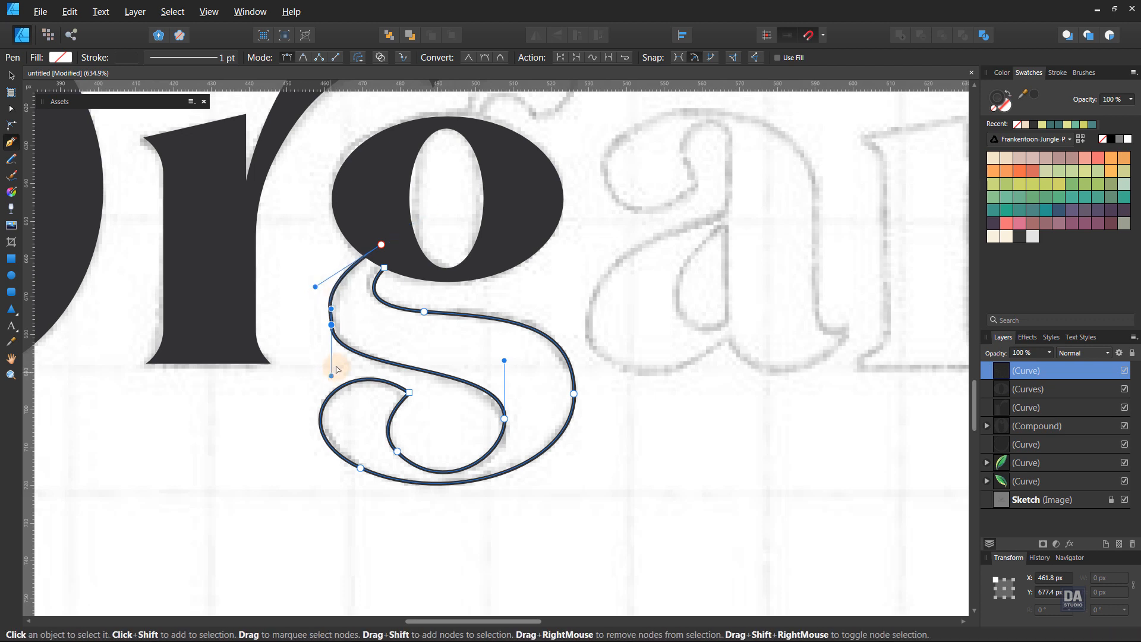
left_click_drag(315, 287, 342, 263)
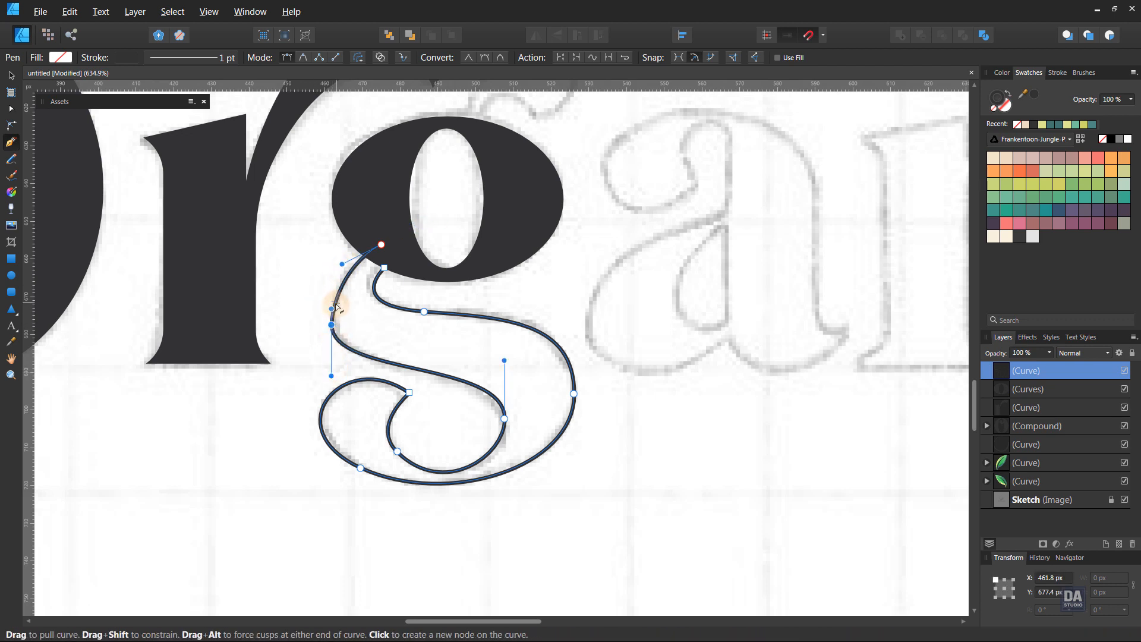
left_click_drag(331, 308, 322, 305)
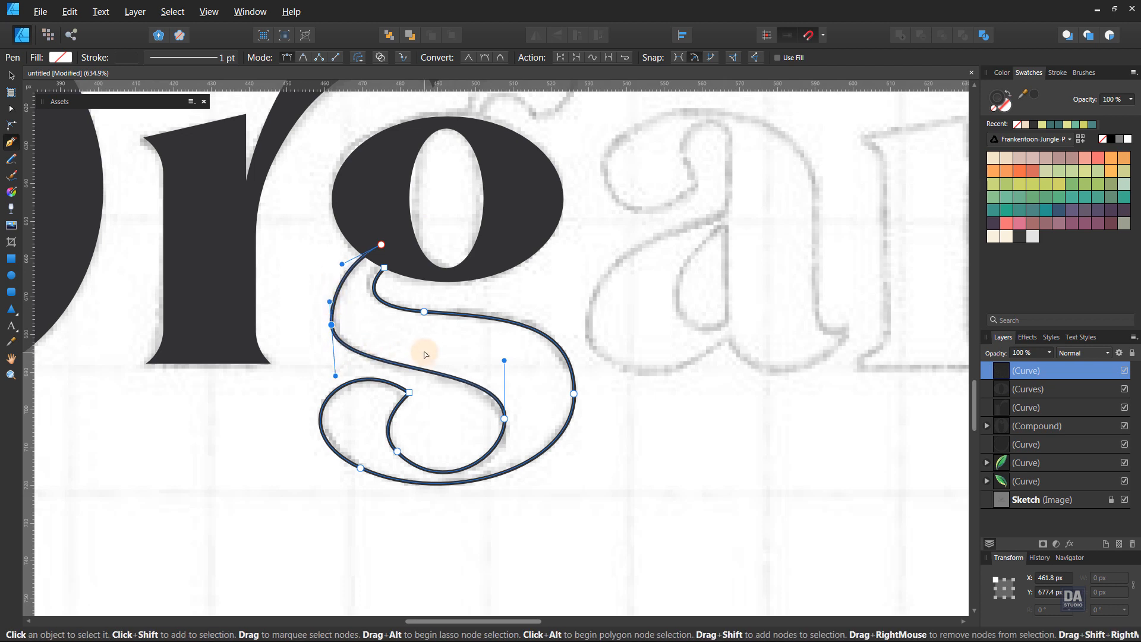
key("ctrl+z")
key("ctrl+z")
- Redraw the left edge of the g's neck, ending the path inside the bowl, and smooth the curve at its left node
left_click(331, 325)
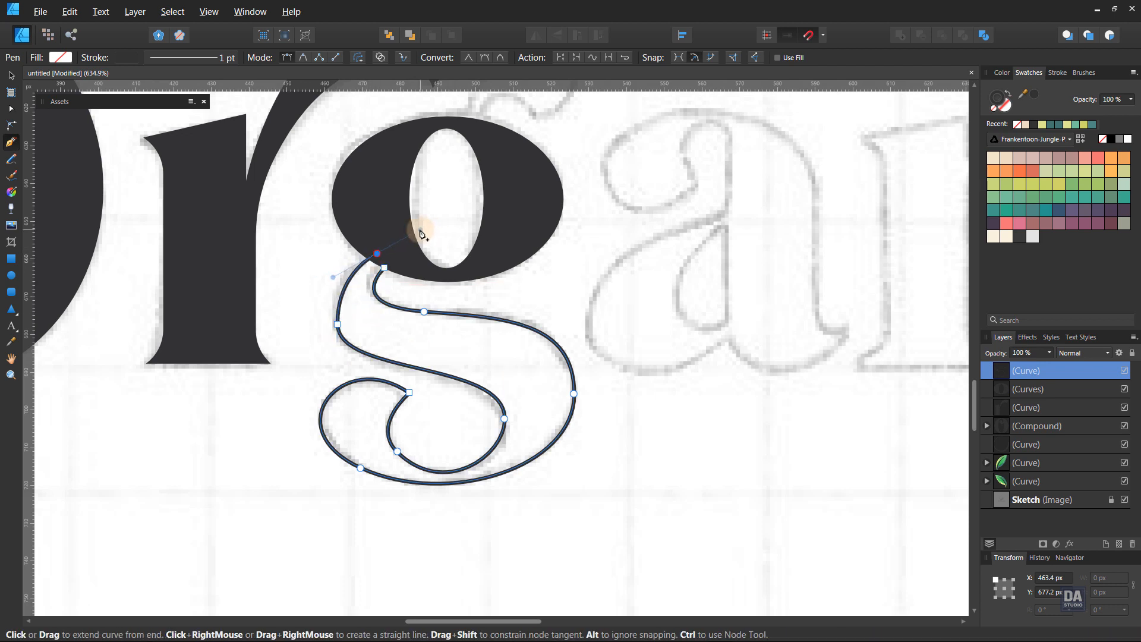
left_click(375, 331, "ctrl")
left_click(338, 324, "ctrl")
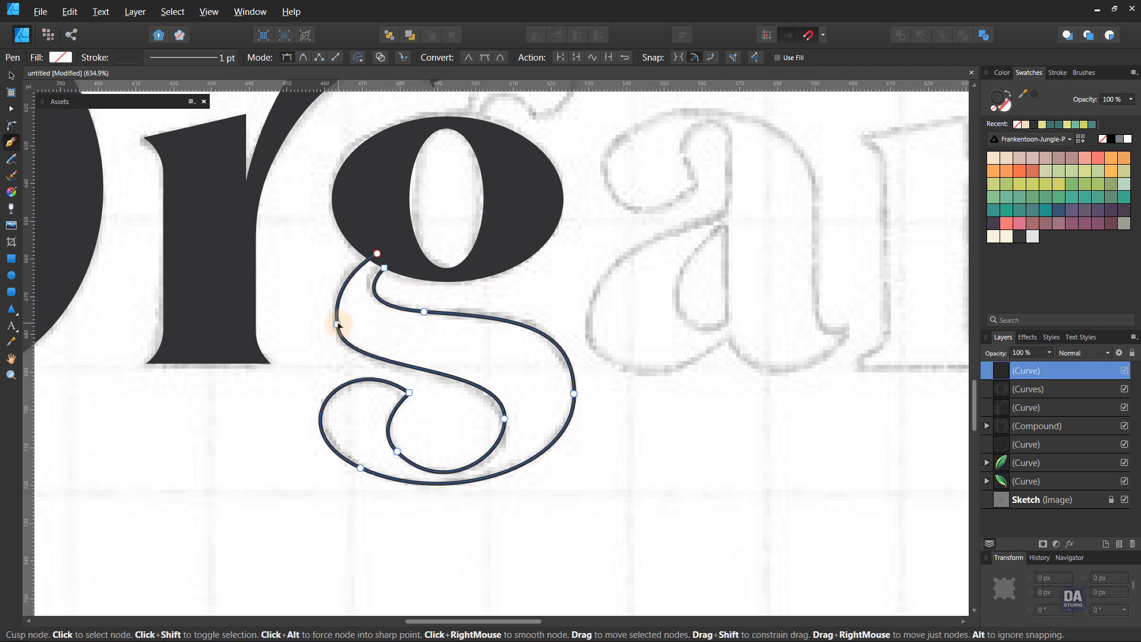
left_click_drag(338, 315, 346, 308)
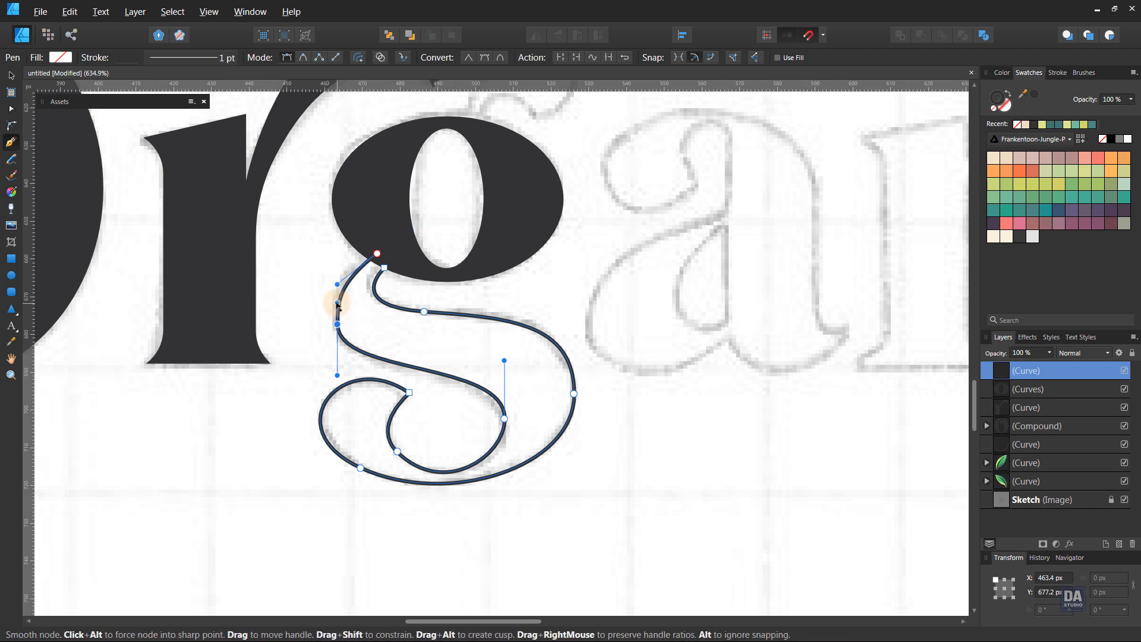
left_click(293, 387, "ctrl")
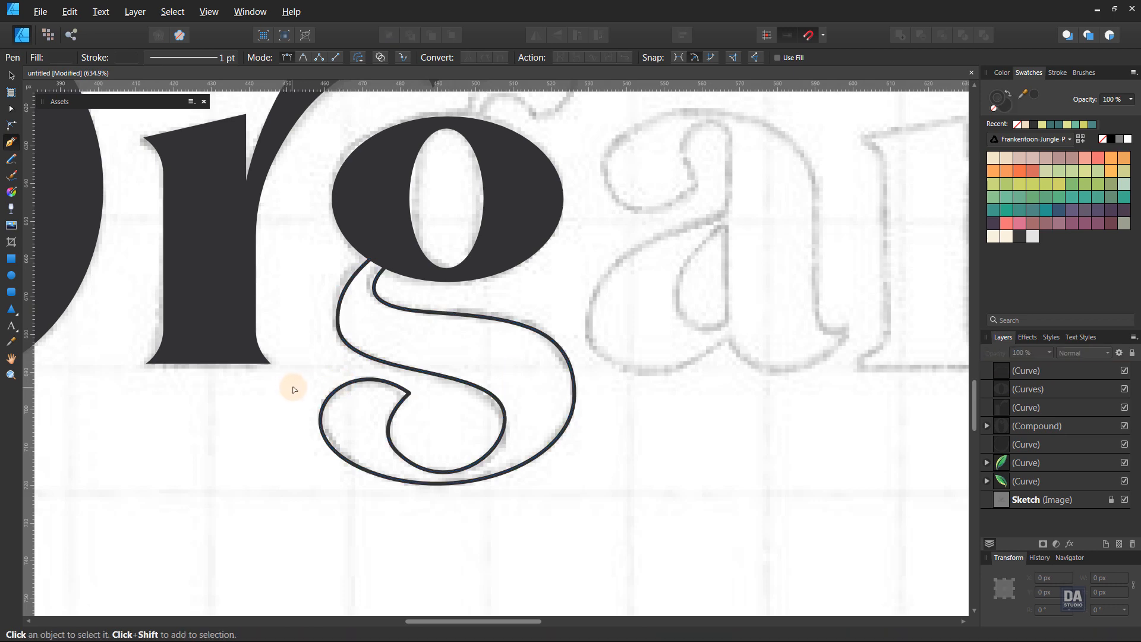
- Swap the stroke colour to the fill on the g's lower loop and shift its left-edge node outward to X 461.8 px
left_click_drag(549, 376, 483, 473)
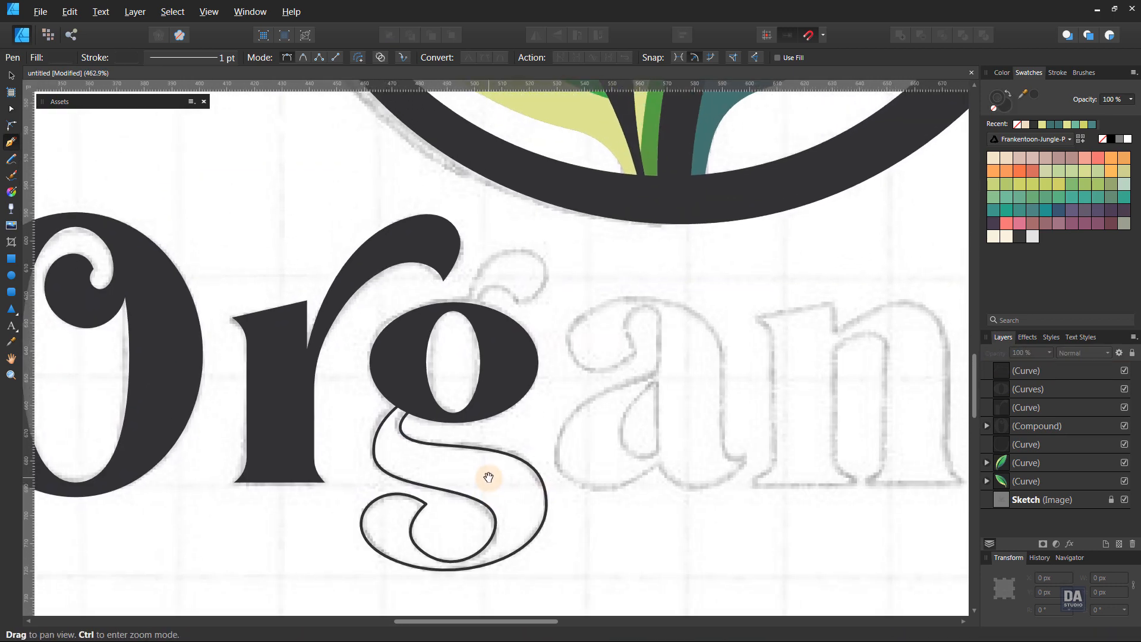
left_click(543, 475, "ctrl")
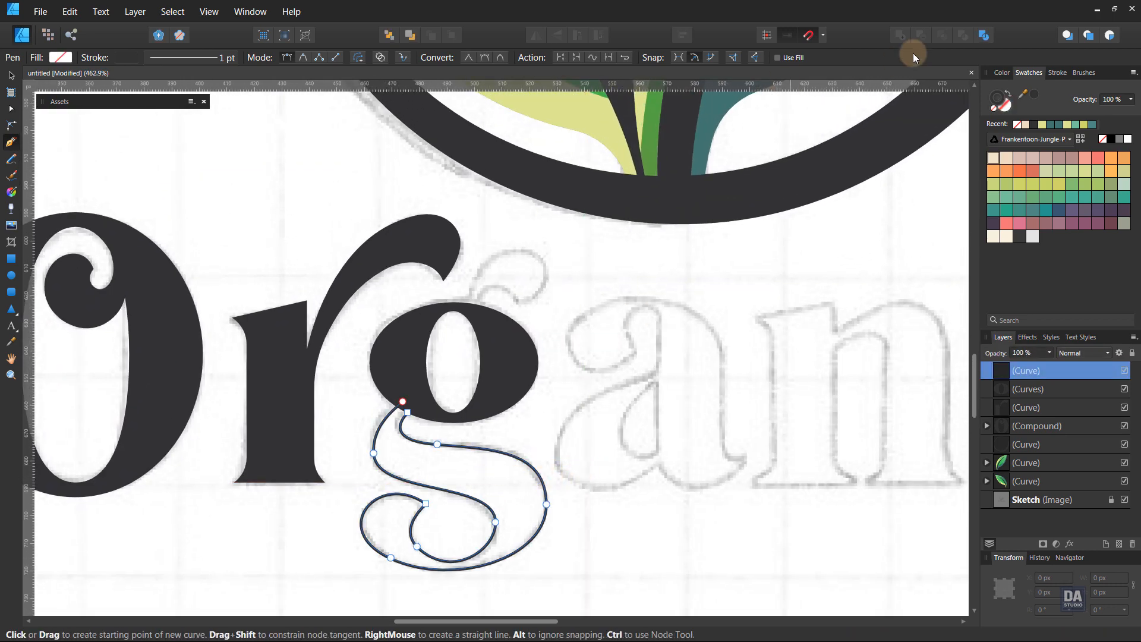
key("shift+x")
left_click(380, 453, "ctrl")
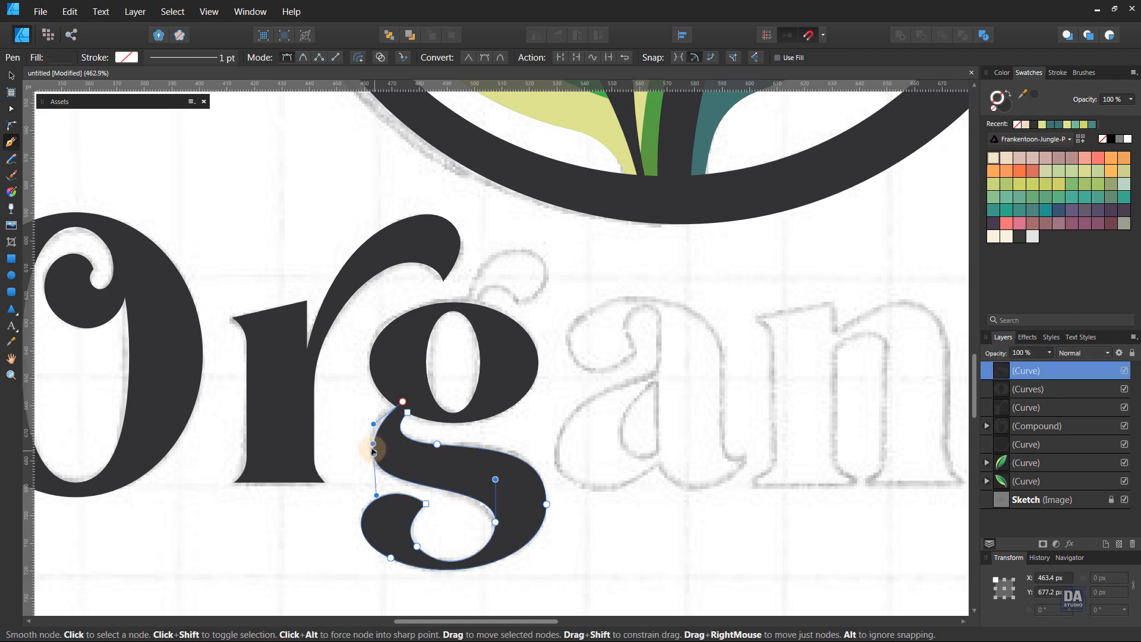
left_click(369, 453)
left_click_drag(368, 422, 370, 421)
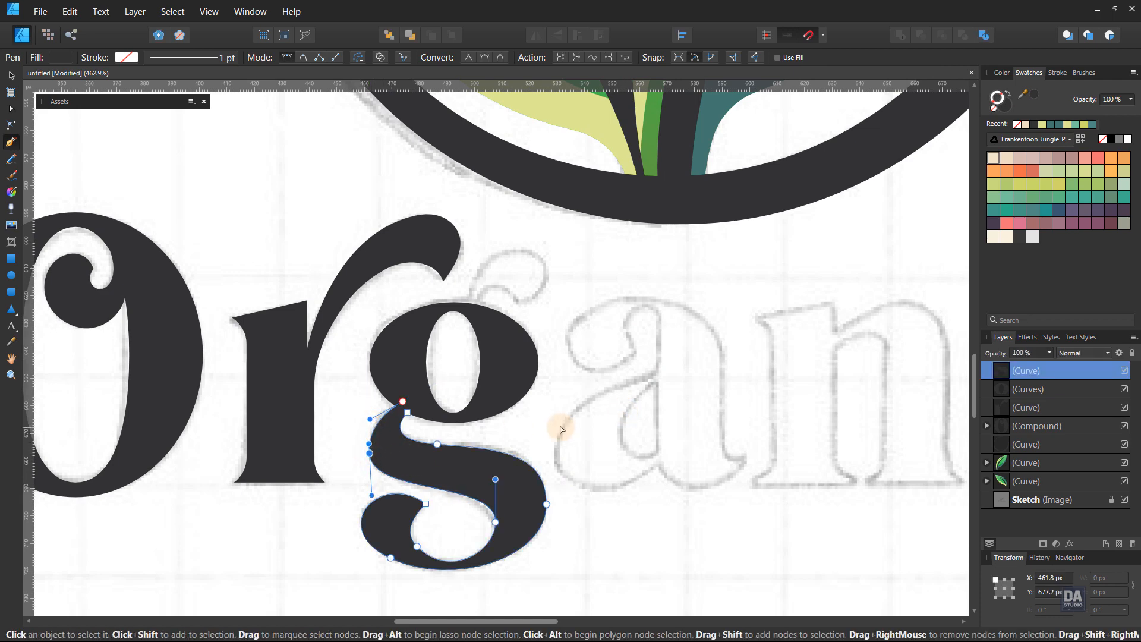
left_click(561, 428, "ctrl")
- Add a node on the left edge of the g's neck and refine the surrounding curve for a rounder transition into the bowl
scroll(408, 522, "up", 4)
left_click(378, 376, "ctrl")
left_click(283, 347)
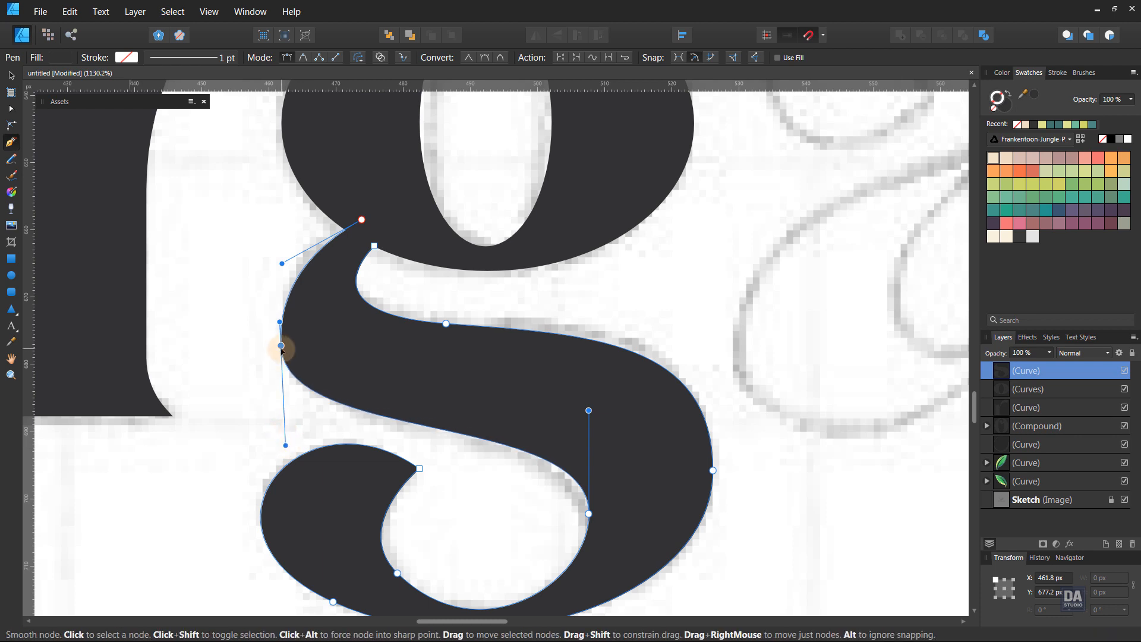
left_click(295, 278)
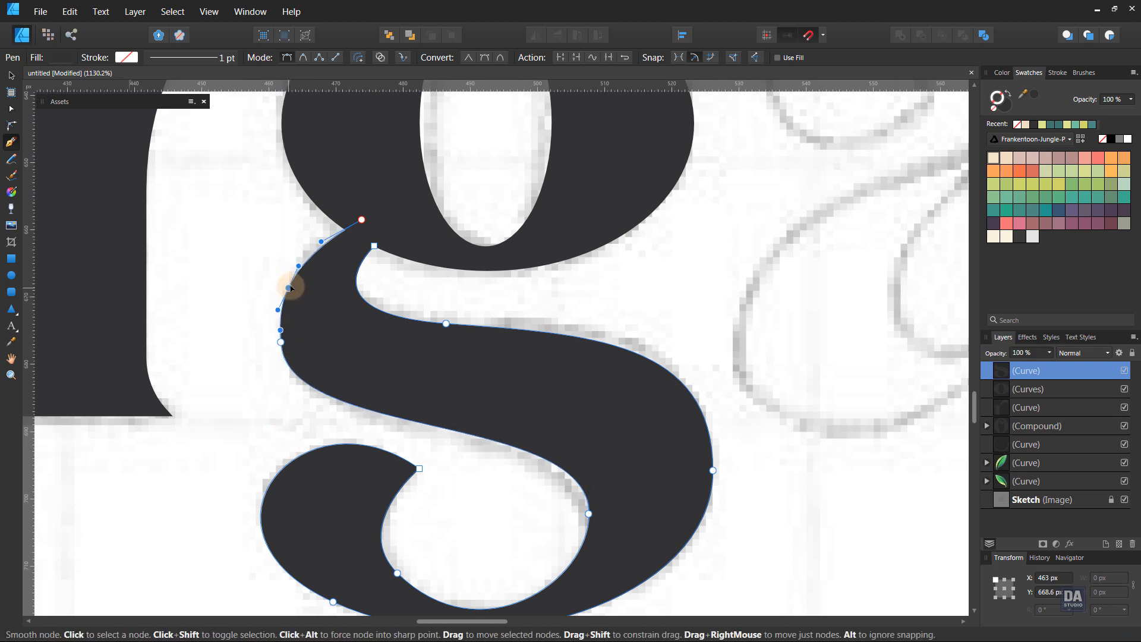
left_click(280, 342)
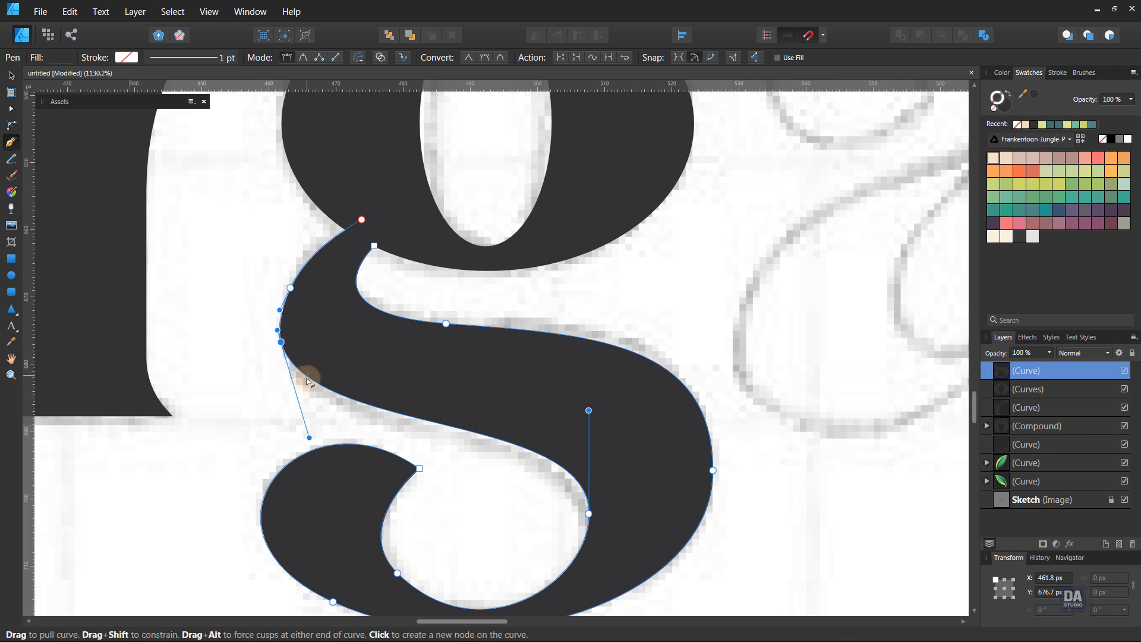
key("ctrl+d")
- Start tracing the g's ear from the top of the bowl along its upper curve, and swap the fill colour to the stroke
scroll(668, 407, "down", 4)
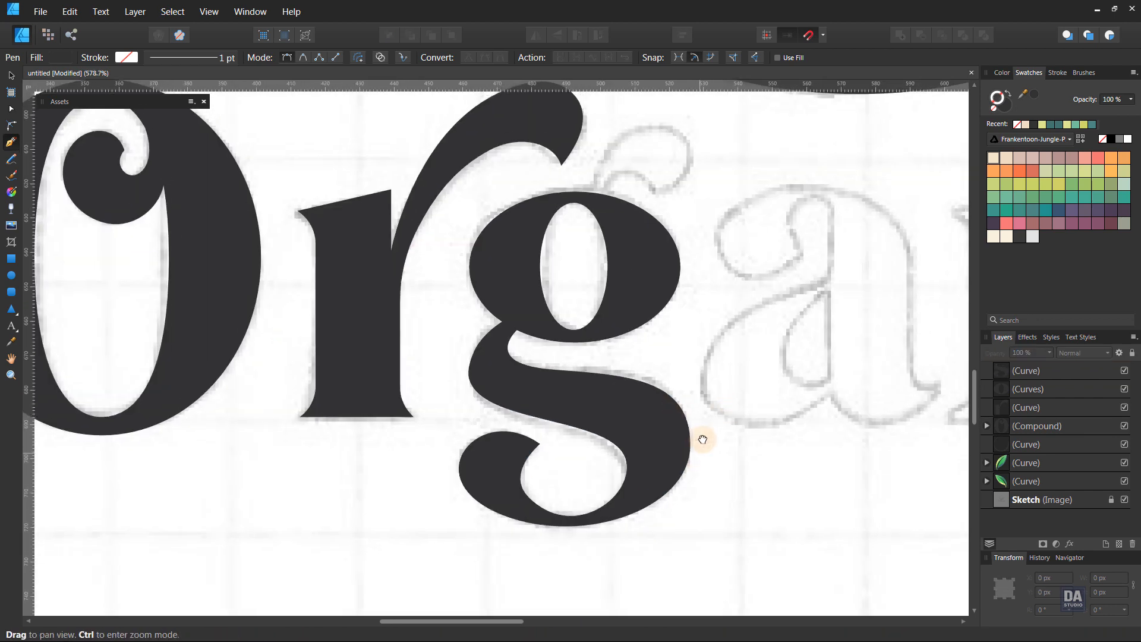
left_click_drag(725, 399, 517, 504)
scroll(426, 253, "up", 4)
left_click(323, 359)
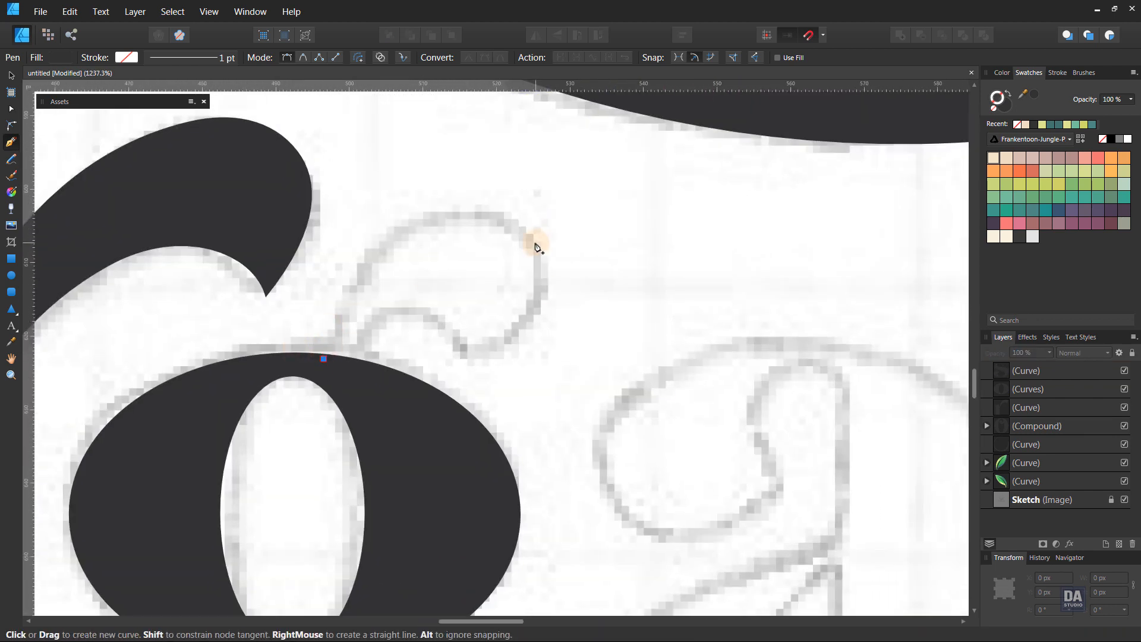
left_click_drag(534, 241, 492, 215)
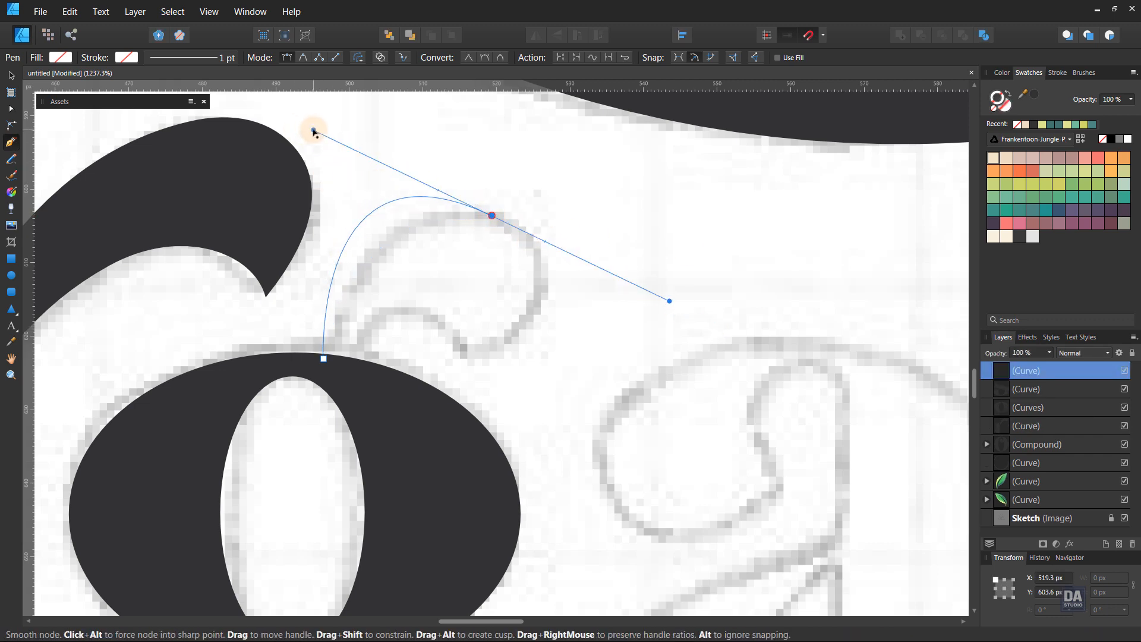
left_click_drag(313, 130, 322, 188)
left_click_drag(1031, 98, 502, 231)
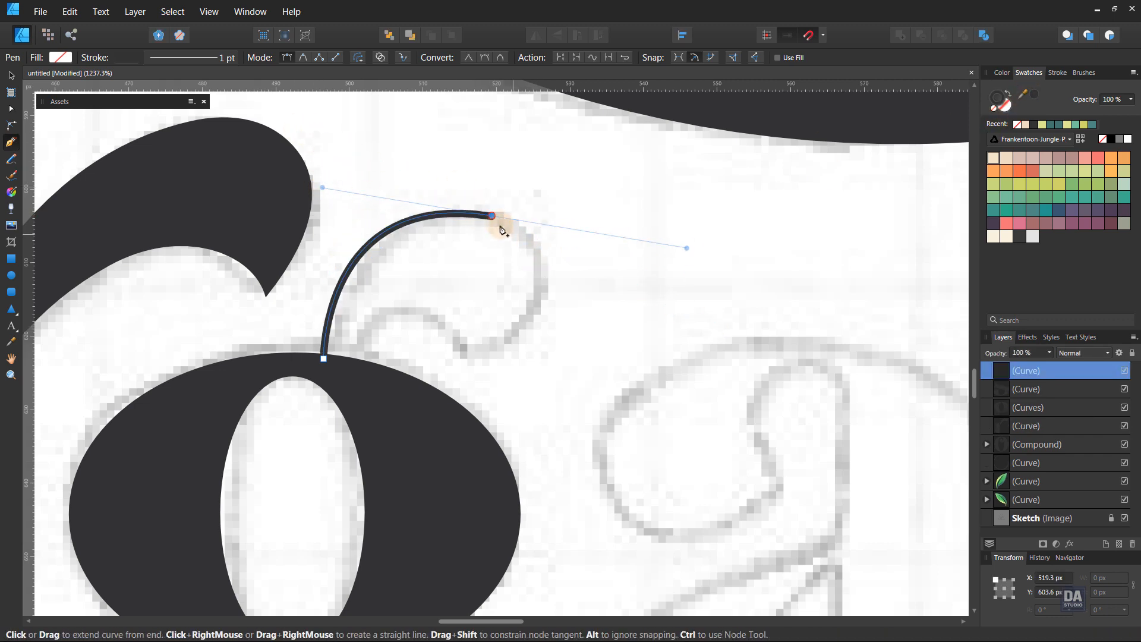
- Extend the ear's path around its rounded right end to the lower tip and adjust the handles to shape the outer curve
left_click_drag(467, 360, 525, 332)
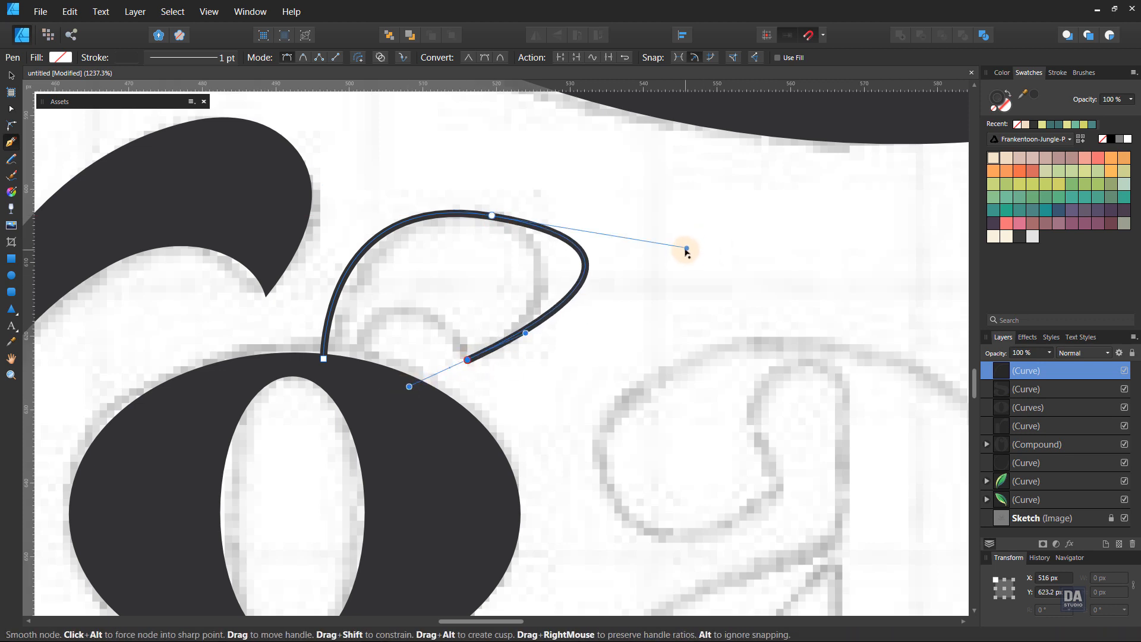
left_click_drag(684, 247, 589, 243)
left_click_drag(525, 333, 542, 377)
left_click(487, 214)
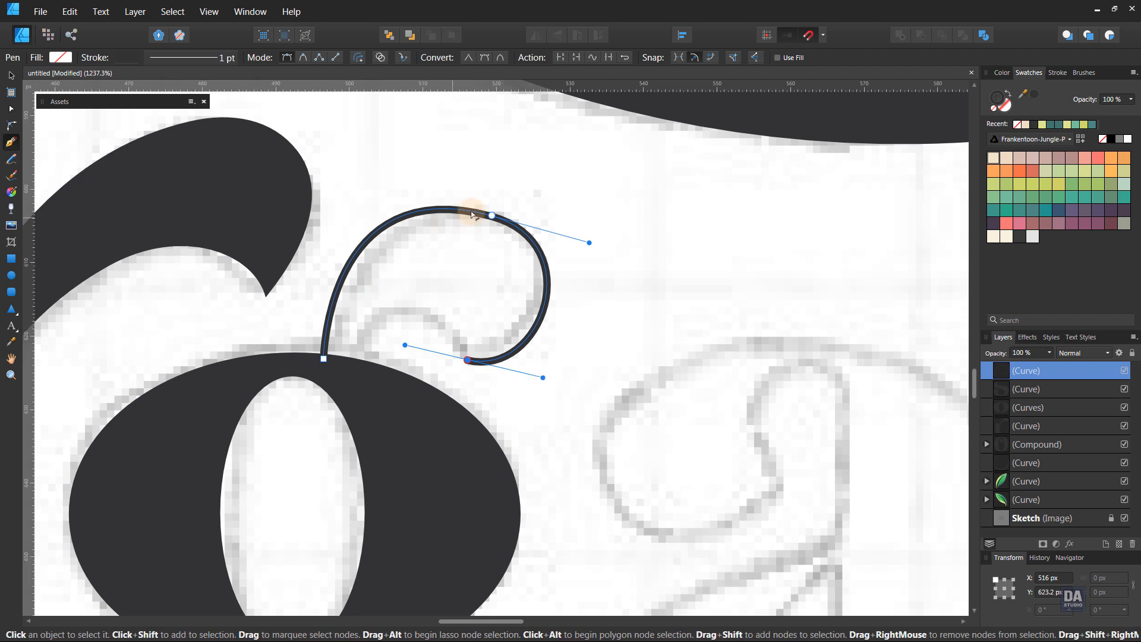
left_click_drag(319, 365, 317, 322)
left_click_drag(328, 158, 387, 179)
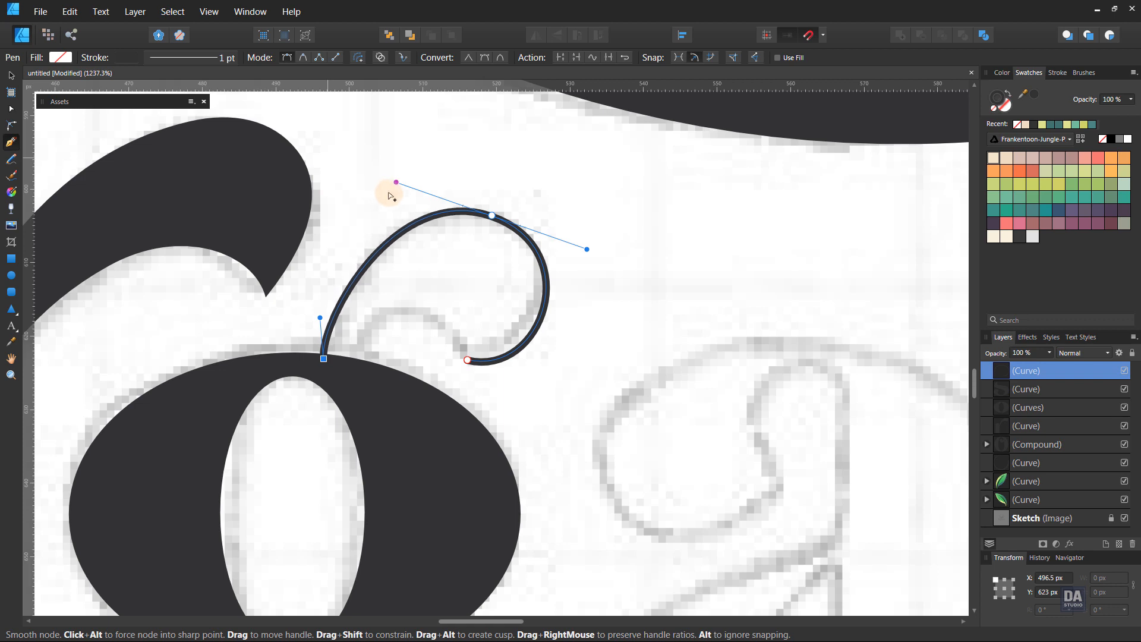
- Trace the arched underside of the g's ear back to the bowl, shape the arch and close the path
left_click(467, 360)
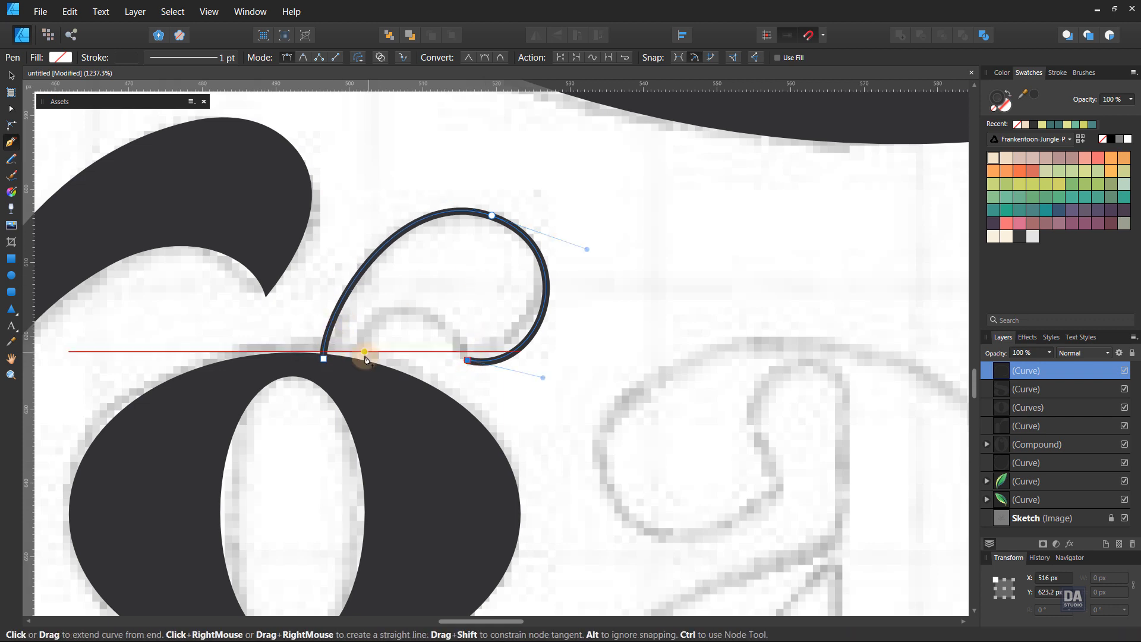
left_click_drag(353, 361, 308, 468)
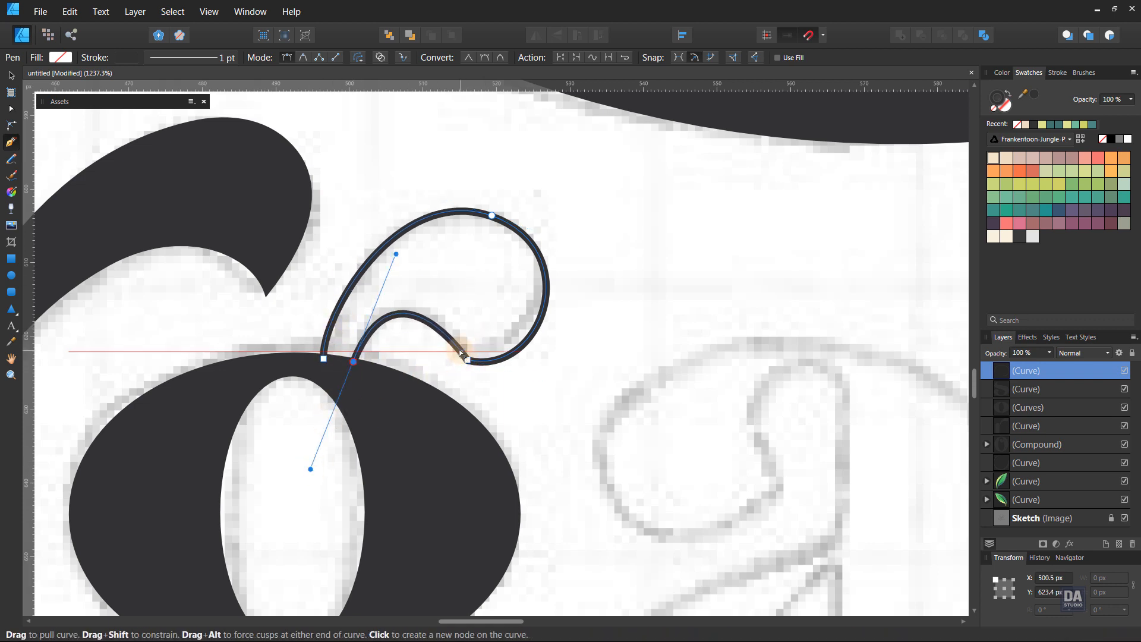
left_click_drag(479, 333, 478, 323)
left_click_drag(393, 249, 385, 266)
left_click(324, 359)
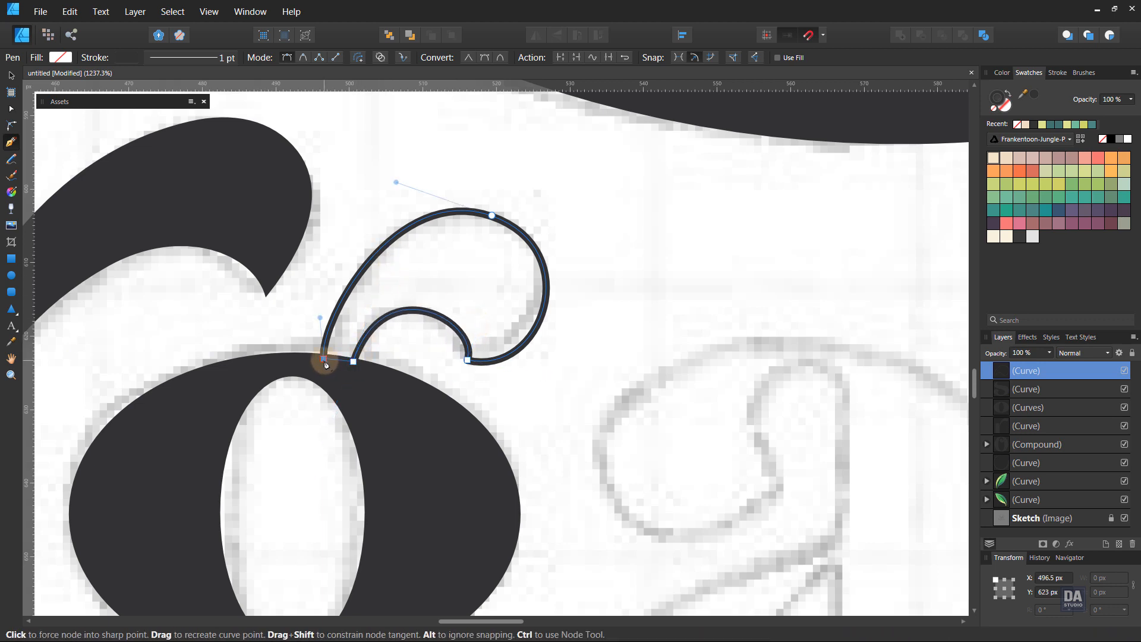
- Swap the ear's stroke colour to its fill and deselect the shape
left_click(1009, 93)
left_click(652, 392, "ctrl")
scroll(525, 390, "down", 5)
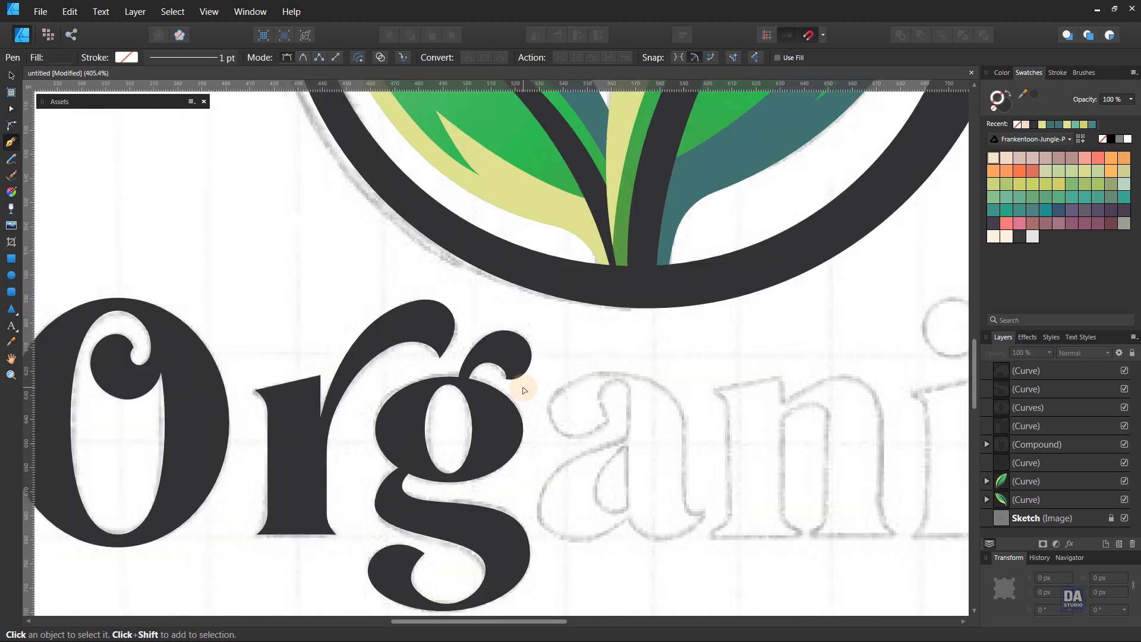
- Merge the g's lower loop, bowl and ear into one shape with the Add operation and clear the selection
left_click_drag(552, 549, 524, 474)
key("v")
left_click(504, 469)
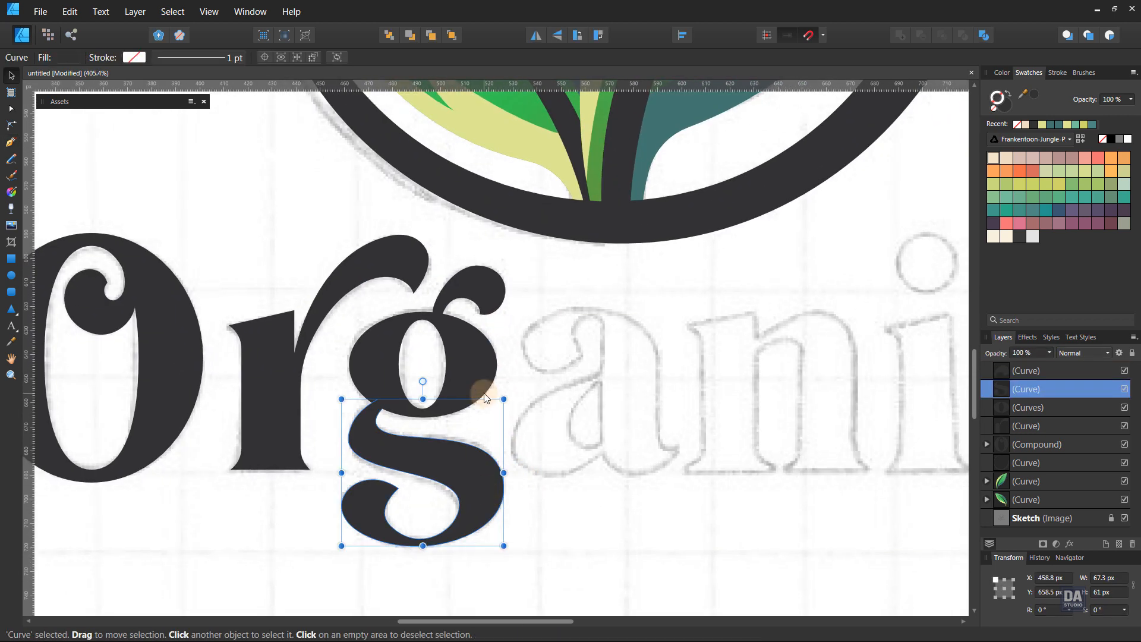
left_click(479, 390, "shift")
left_click(492, 299, "shift")
left_click(900, 36)
left_click(608, 331)
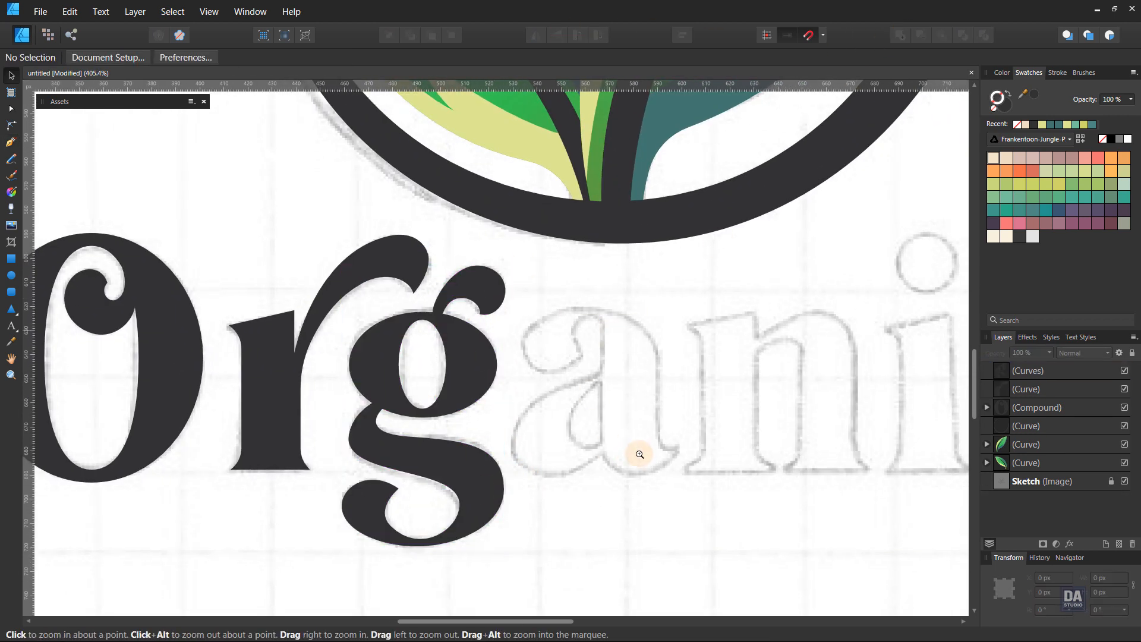
- Outline the letter a with straight Pen tool segments through its main corner points and close the path at the terminal's inner tip
left_click_drag(636, 454, 402, 444)
scroll(430, 434, "up", 2)
left_click_drag(468, 425, 438, 409)
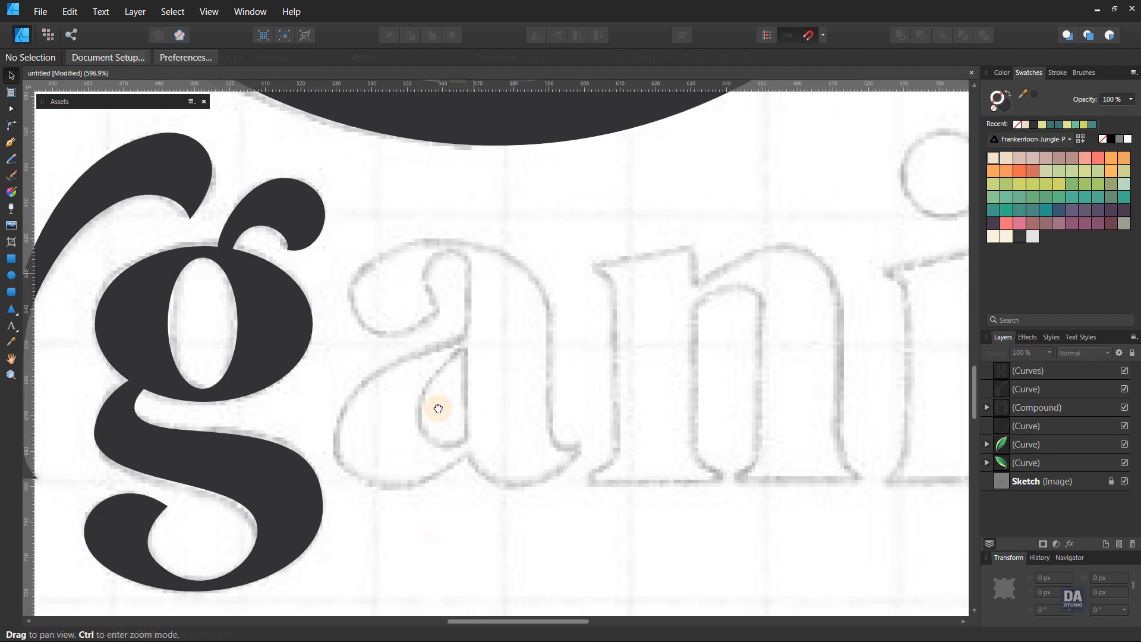
key("a")
key("p")
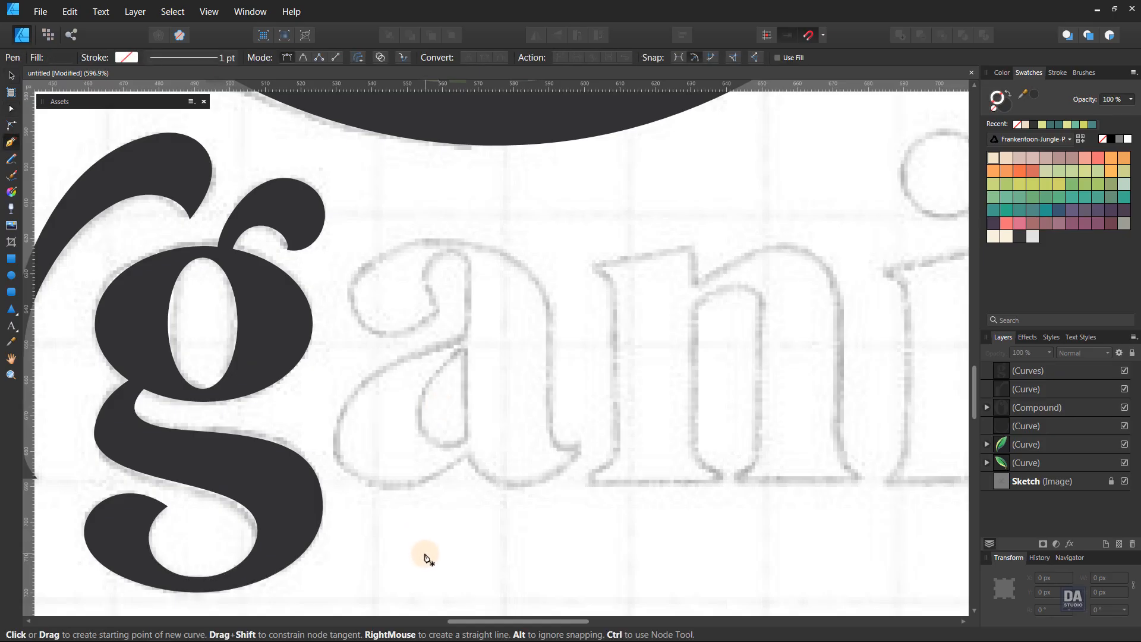
left_click(438, 311)
left_click(362, 322)
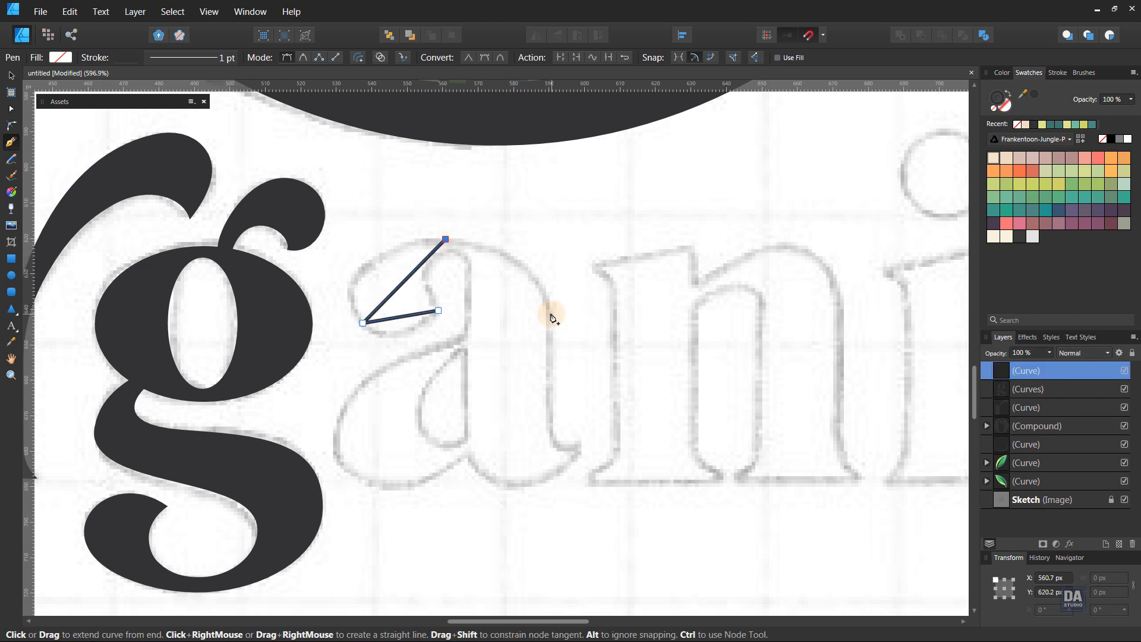
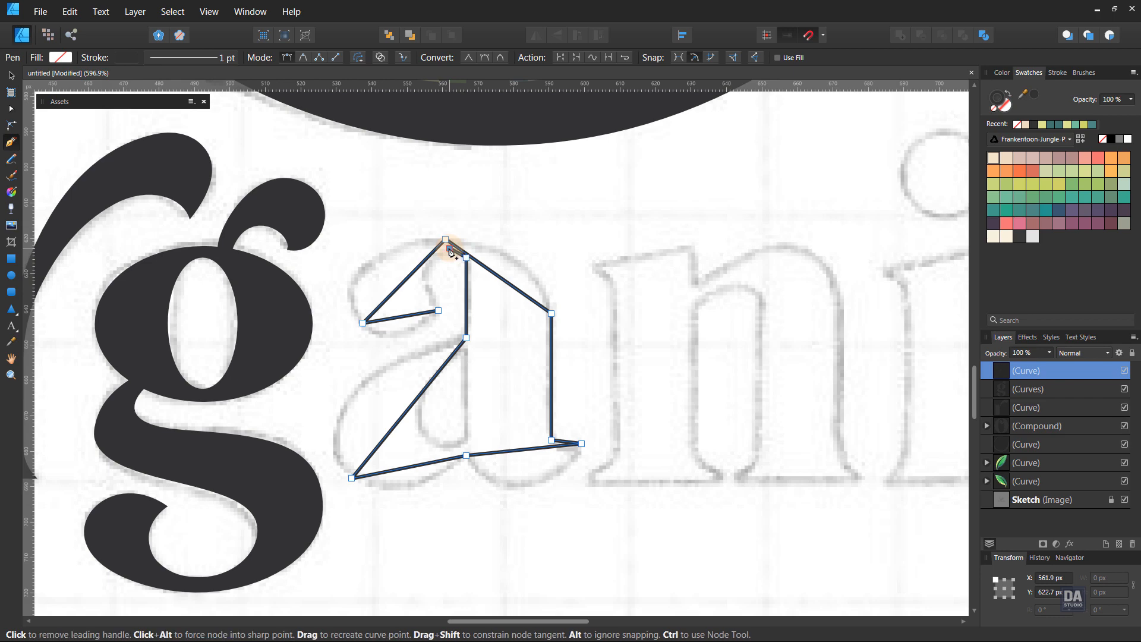
scroll(438, 312, "up", 4)
left_click(438, 311)
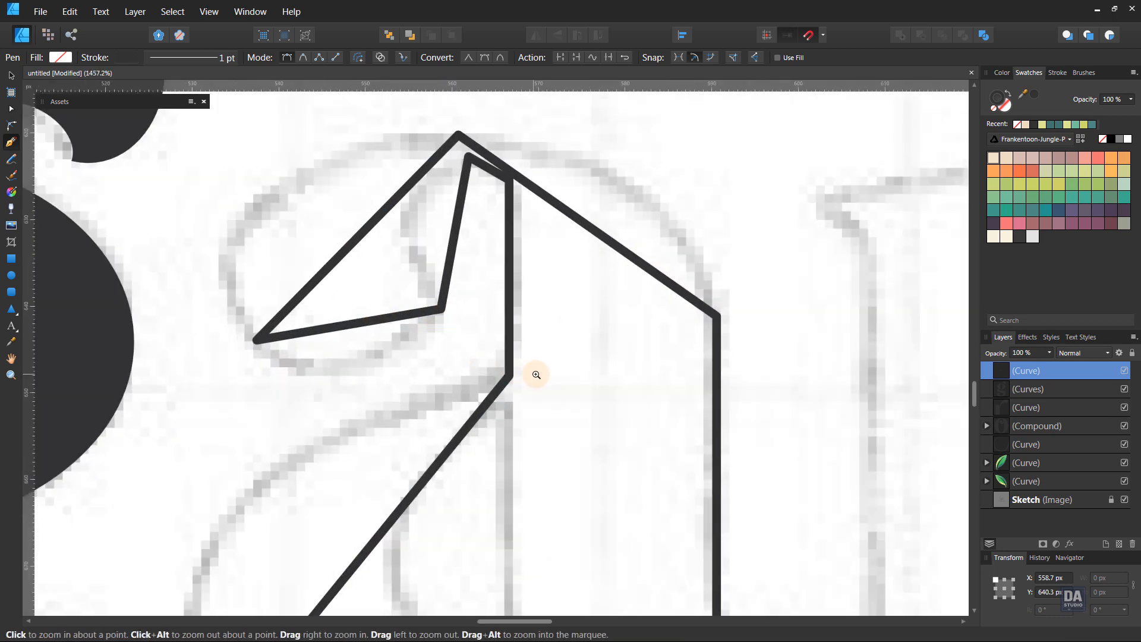
- Bend the upper-left and lower segments of the a's top terminal into curves with the Node tool
left_click_drag(535, 374, 484, 387)
left_click_drag(483, 386, 504, 327)
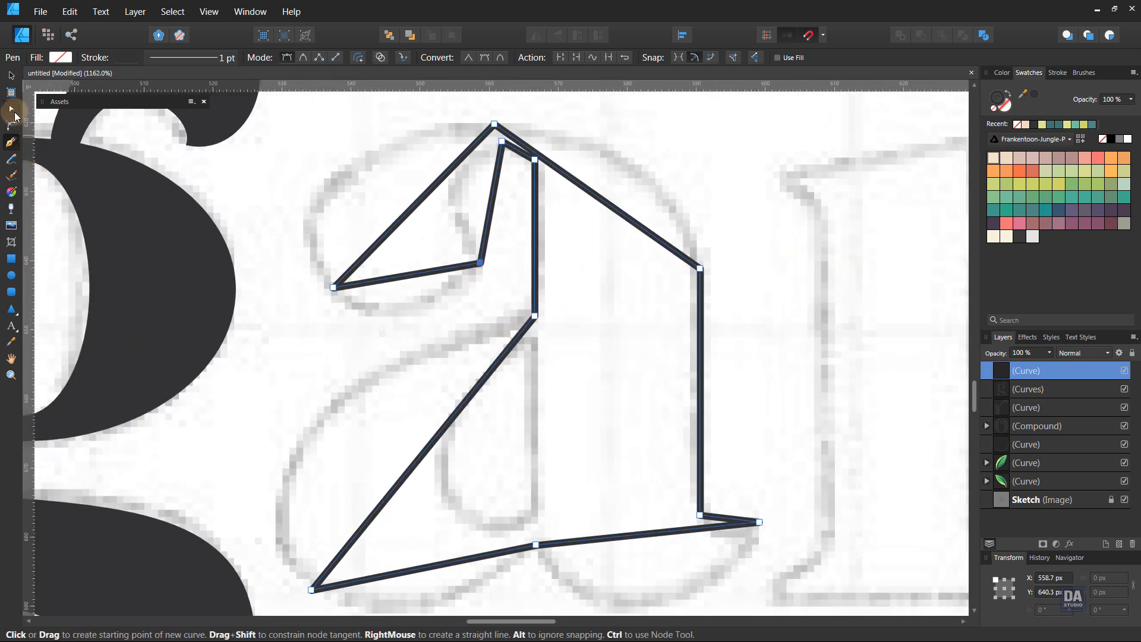
left_click(11, 108)
left_click_drag(377, 229, 320, 196)
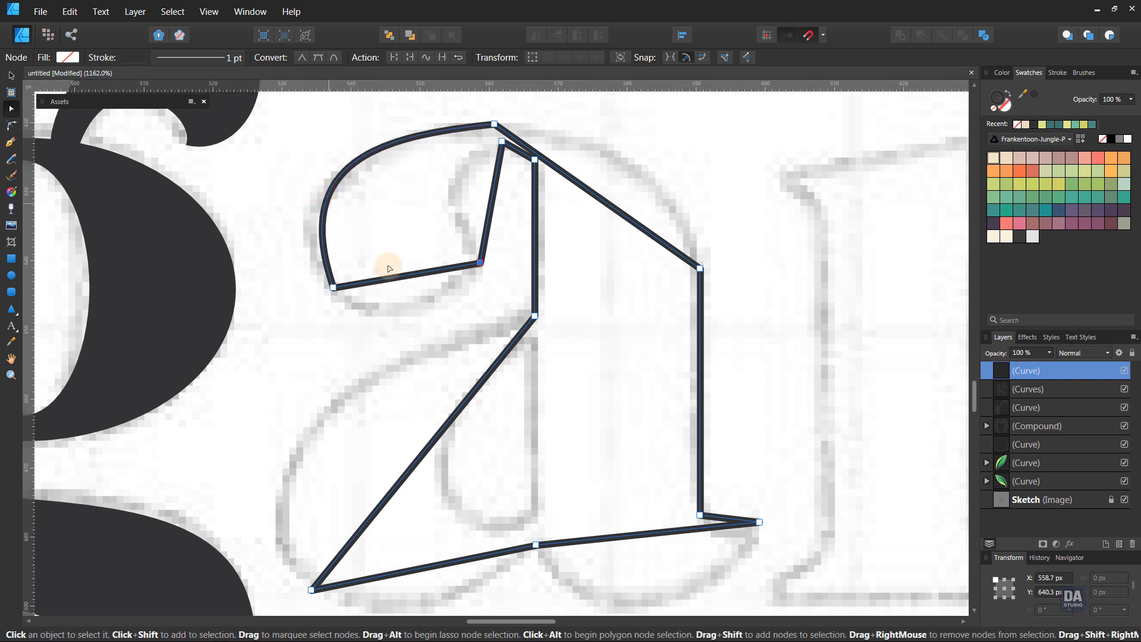
left_click_drag(389, 268, 350, 349)
left_click(440, 319)
left_click_drag(445, 320, 466, 334)
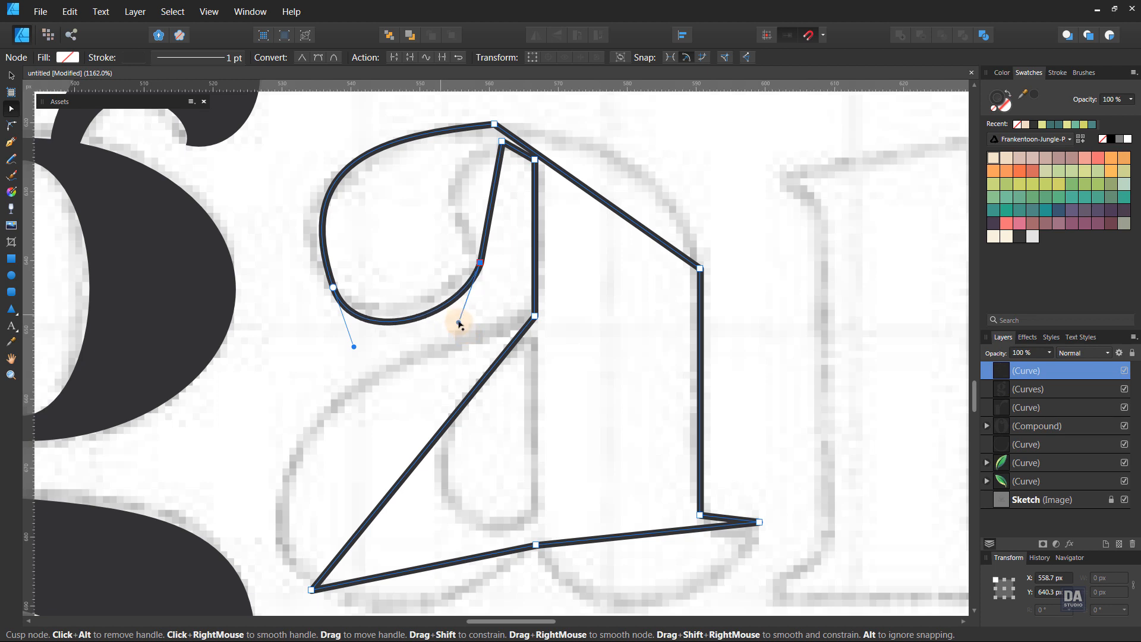
- Move the terminal's left node to X 535.6 px, Y 643.9 px and adjust the surrounding handles to round the outline
left_click_drag(333, 287, 323, 277)
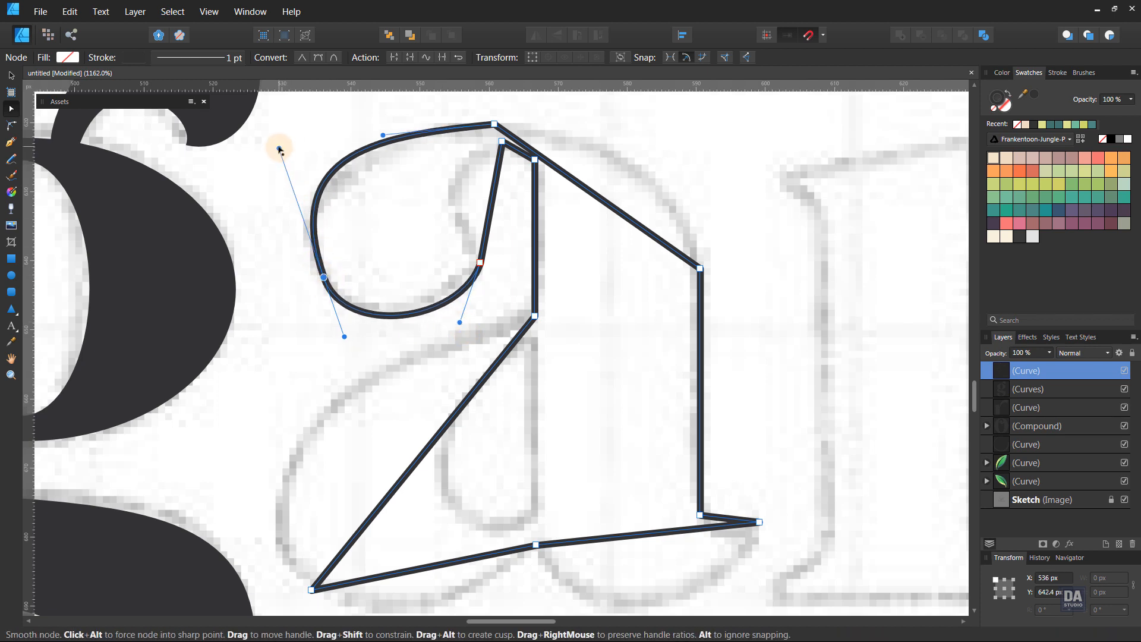
left_click_drag(280, 150, 272, 157)
left_click_drag(383, 135, 389, 90)
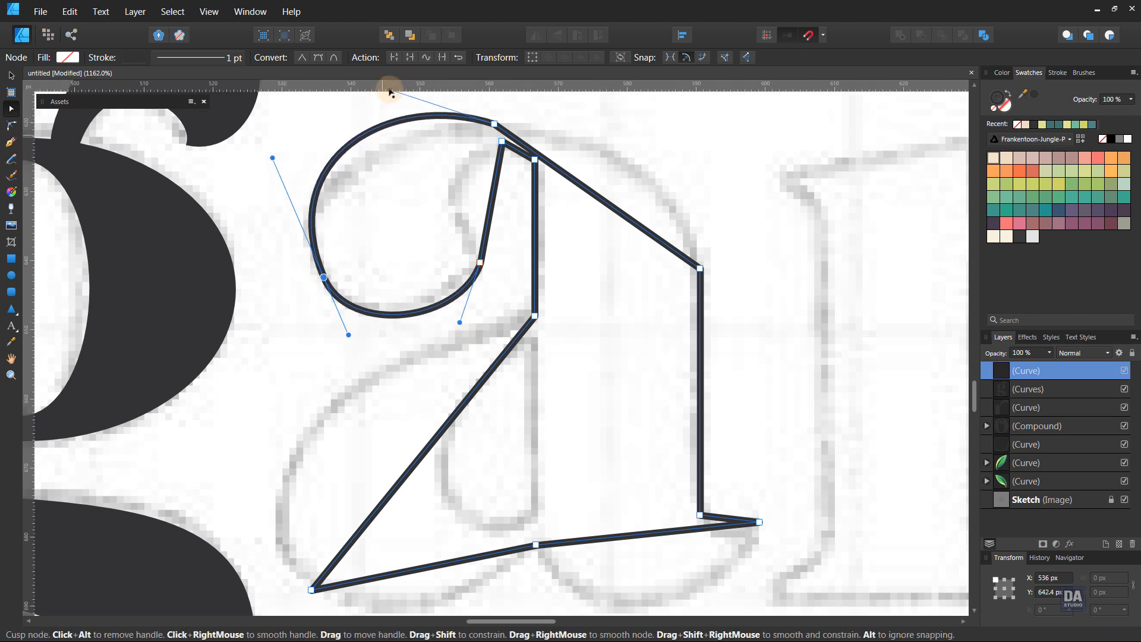
scroll(410, 180, "down", 1)
left_click_drag(442, 184, 438, 313)
scroll(397, 383, "up", 2)
left_click_drag(301, 387, 297, 399)
left_click_drag(328, 472, 335, 481)
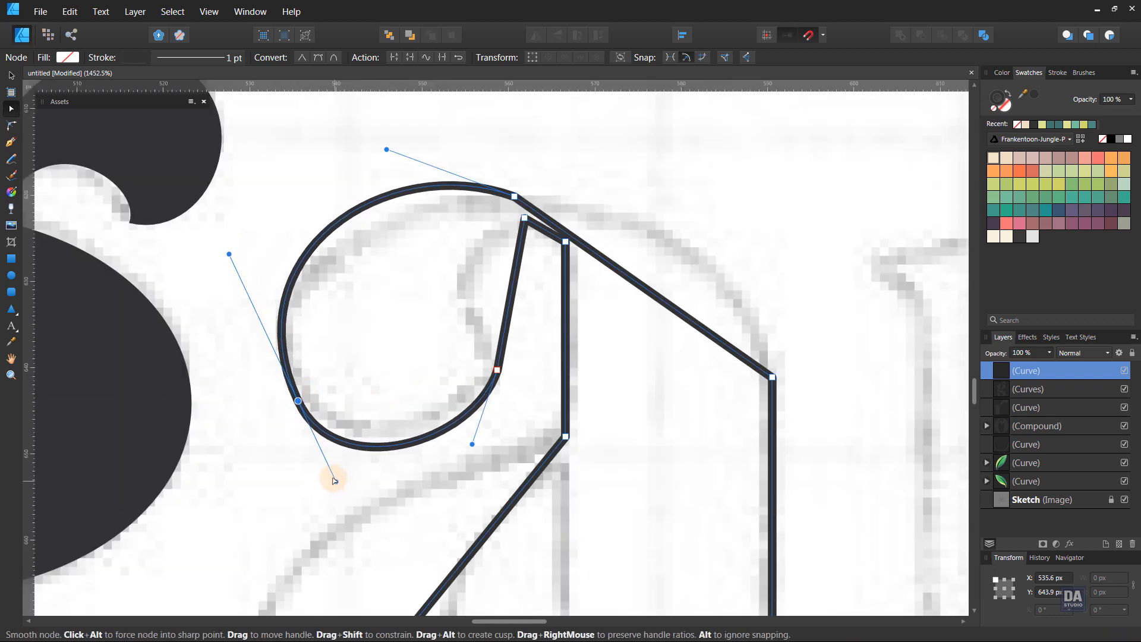
left_click_drag(230, 254, 237, 276)
left_click_drag(387, 149, 395, 178)
- Bend the a's right shoulder segment into an arc and refine its handles to follow the sketch
left_click_drag(606, 259, 649, 218)
left_click(514, 196)
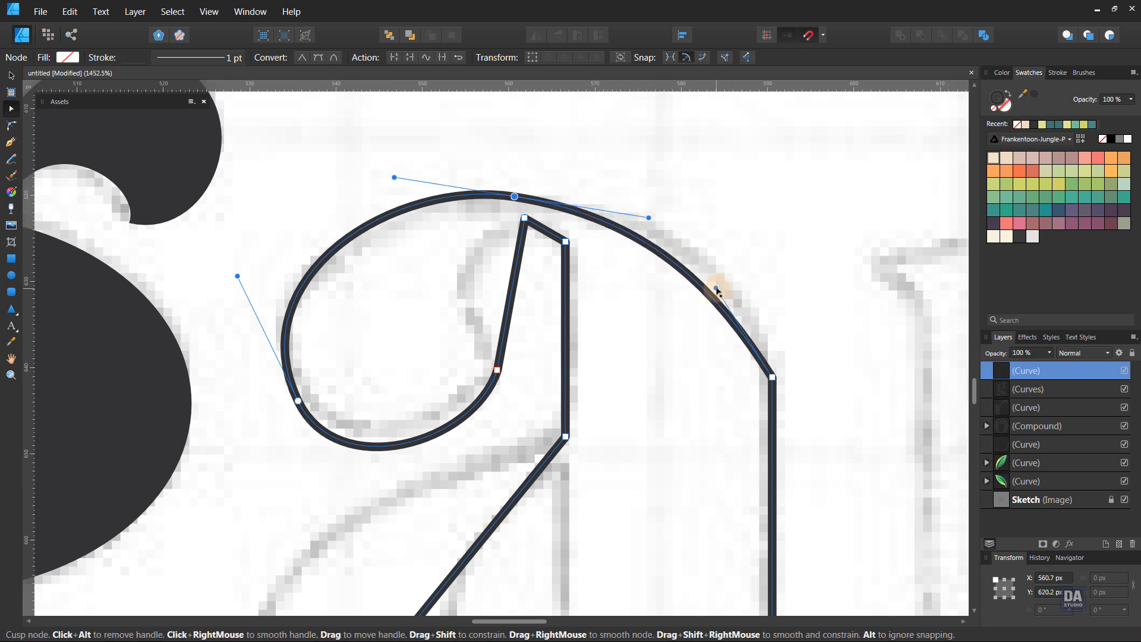
left_click_drag(718, 290, 728, 267)
left_click_drag(647, 217, 649, 212)
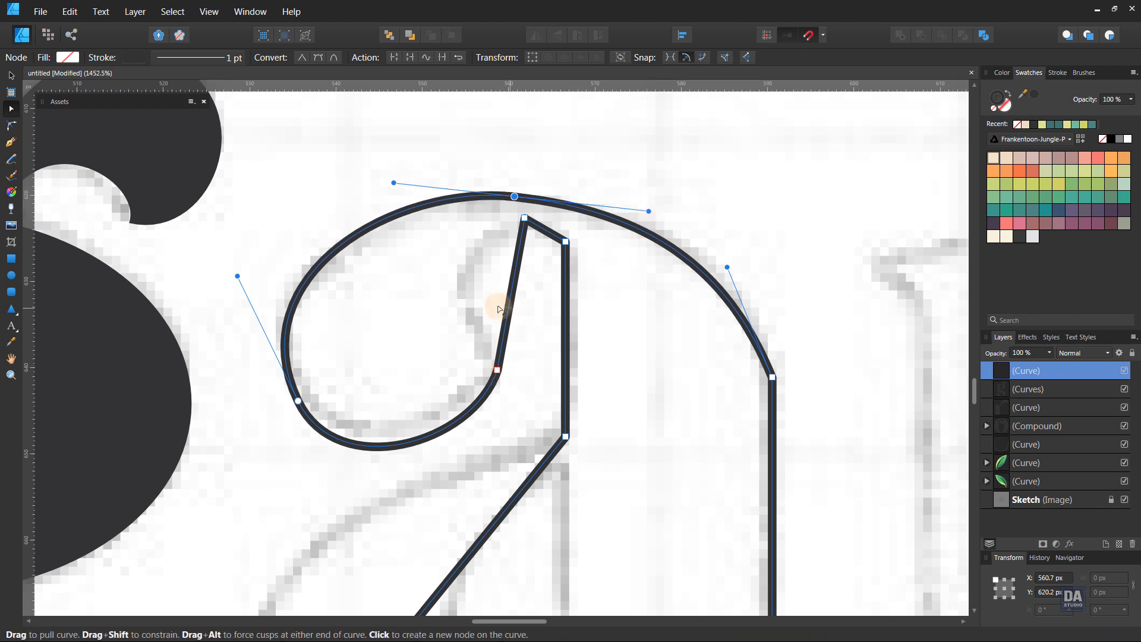
- Curve the inner edge of the a's terminal and round the corner at its top to a 7.8 px radius
left_click_drag(504, 307, 441, 308)
left_click(497, 369)
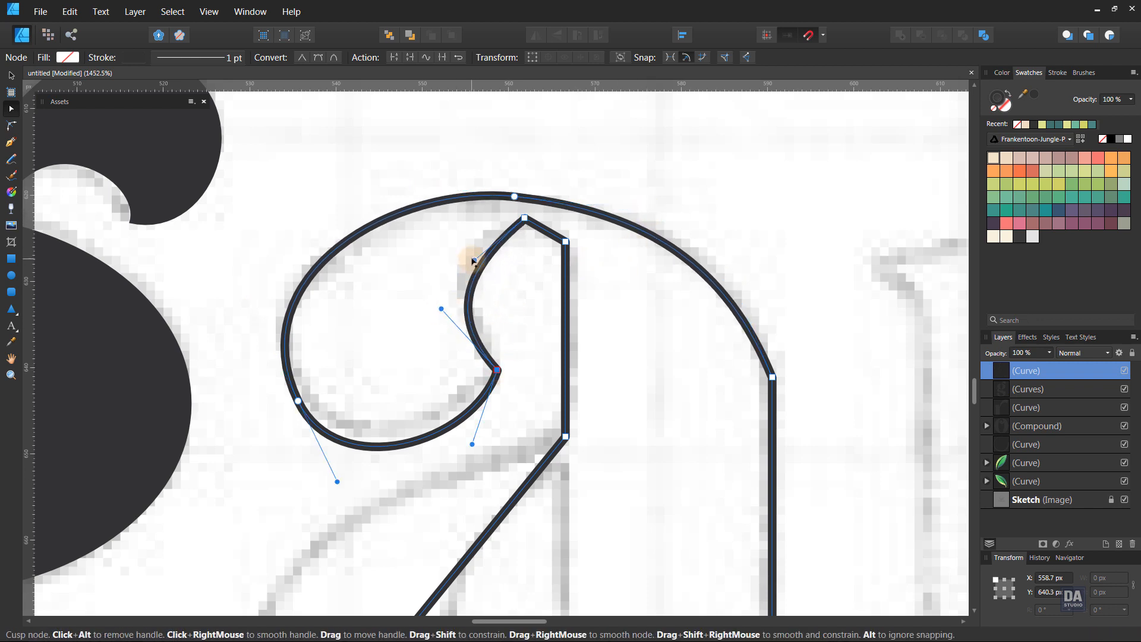
left_click_drag(474, 259, 454, 238)
left_click(524, 218)
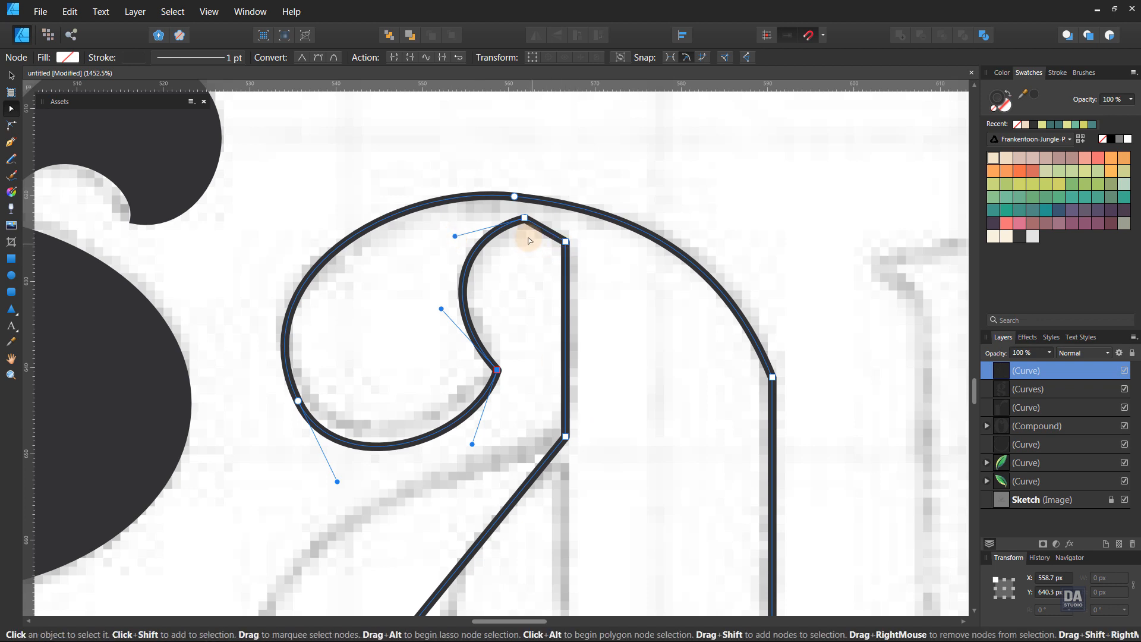
key("c")
left_click_drag(525, 280, 530, 360)
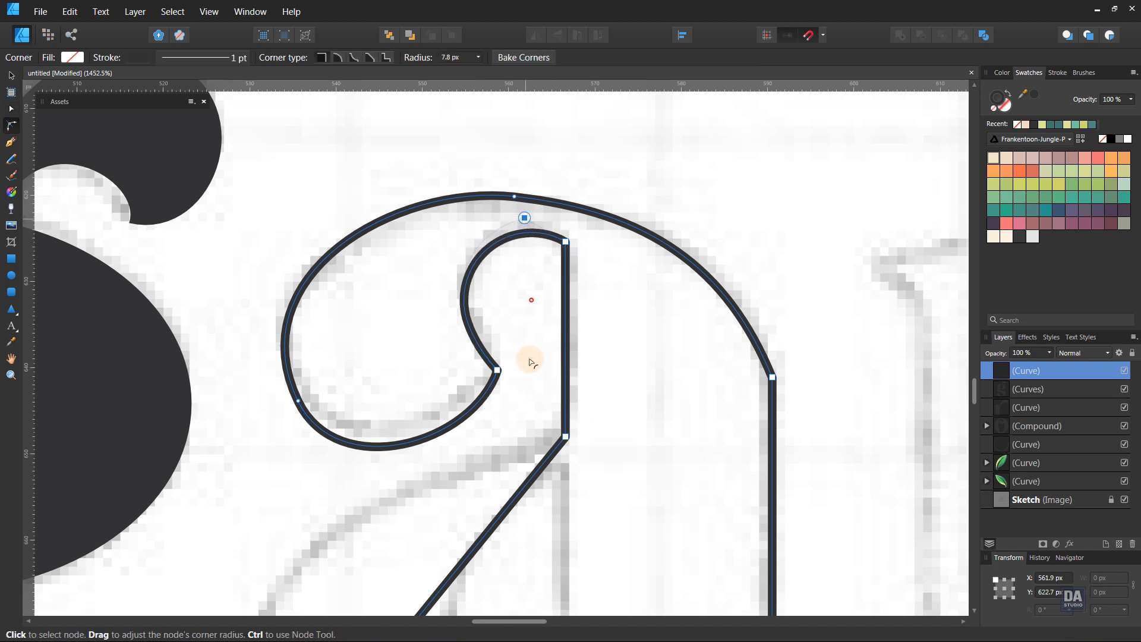
- Adjust the handles at the terminal's left node so its lower curve fits the sketch, and deselect the path
key("a")
left_click(298, 401)
mouse_move(337, 469)
left_mouse_down()
mouse_move(357, 475)
mouse_move(331, 454)
left_mouse_up()
left_click(432, 468)
left_click(367, 451)
left_click(297, 402)
left_click(382, 470)
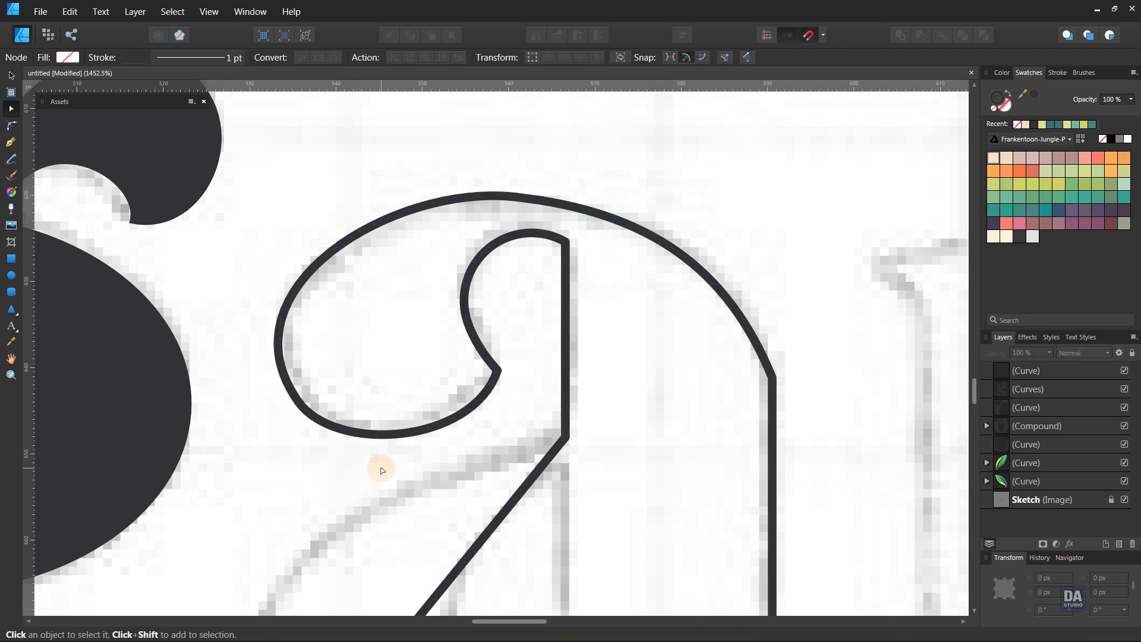
- Round the corner where the a's right shoulder meets the vertical stem with the Corner tool
left_click_drag(705, 498, 642, 306)
scroll(579, 338, "down", 1)
left_click_drag(705, 488, 703, 474)
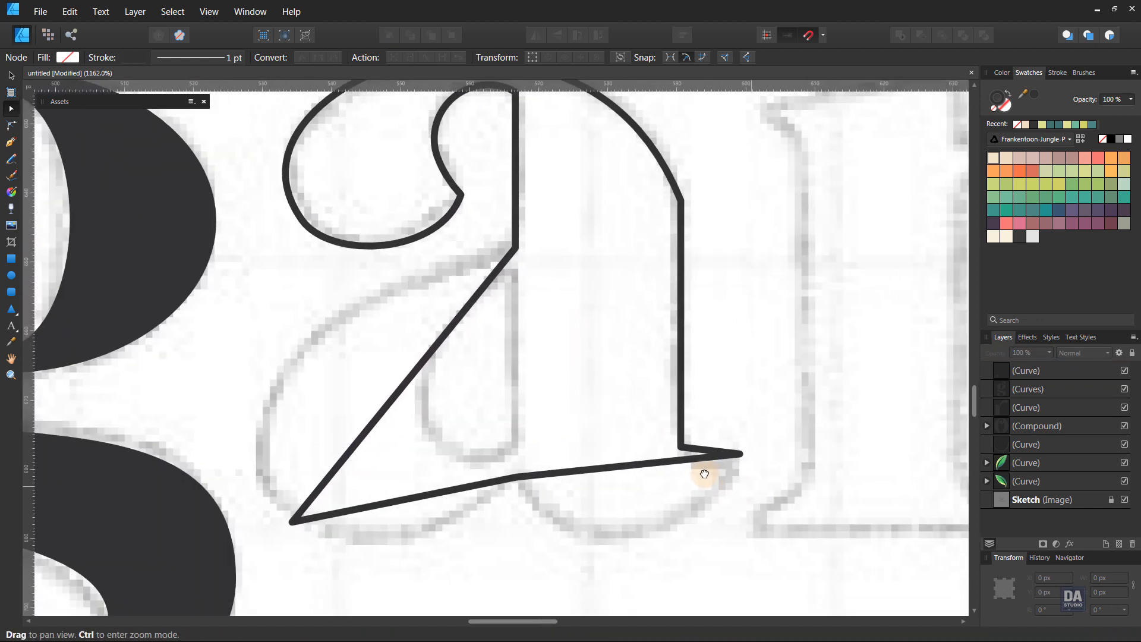
key("c")
left_click(681, 201)
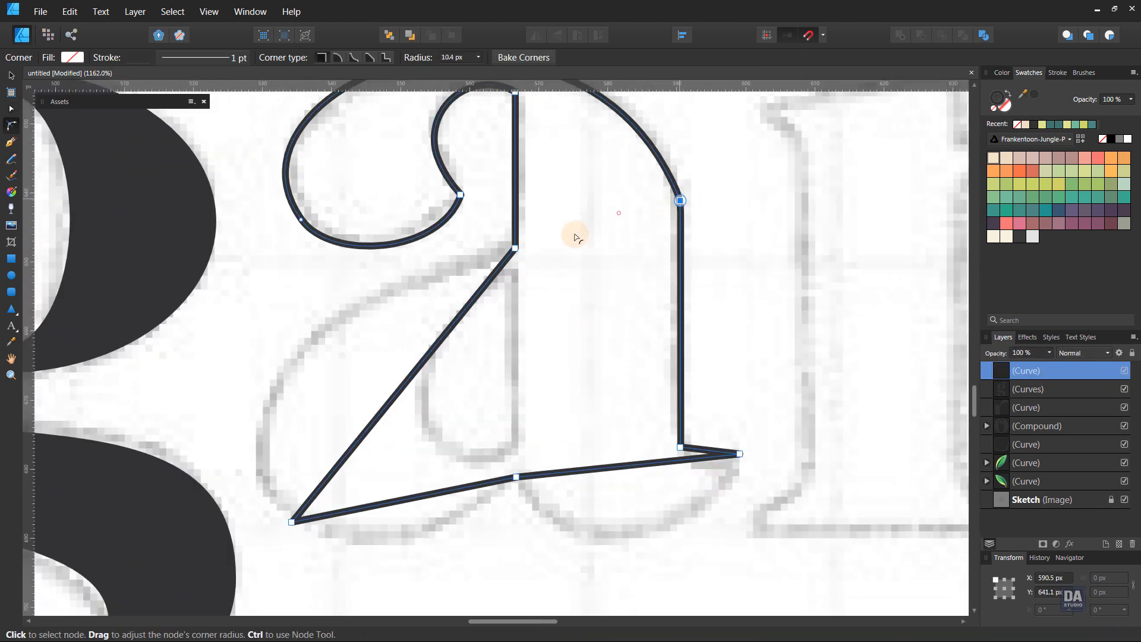
left_click_drag(574, 234, 537, 243)
left_click(720, 431)
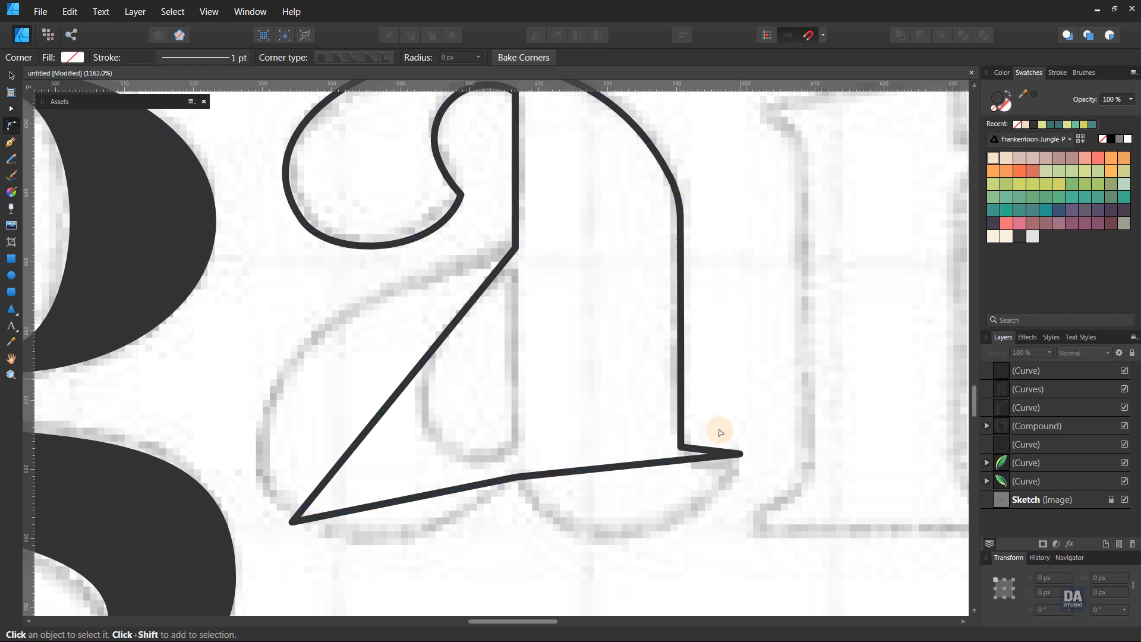
- Round the corner between the a's stem and its tail to a 5.1 px radius
left_click(682, 443)
key("a")
key("c")
left_click_drag(687, 448, 726, 428)
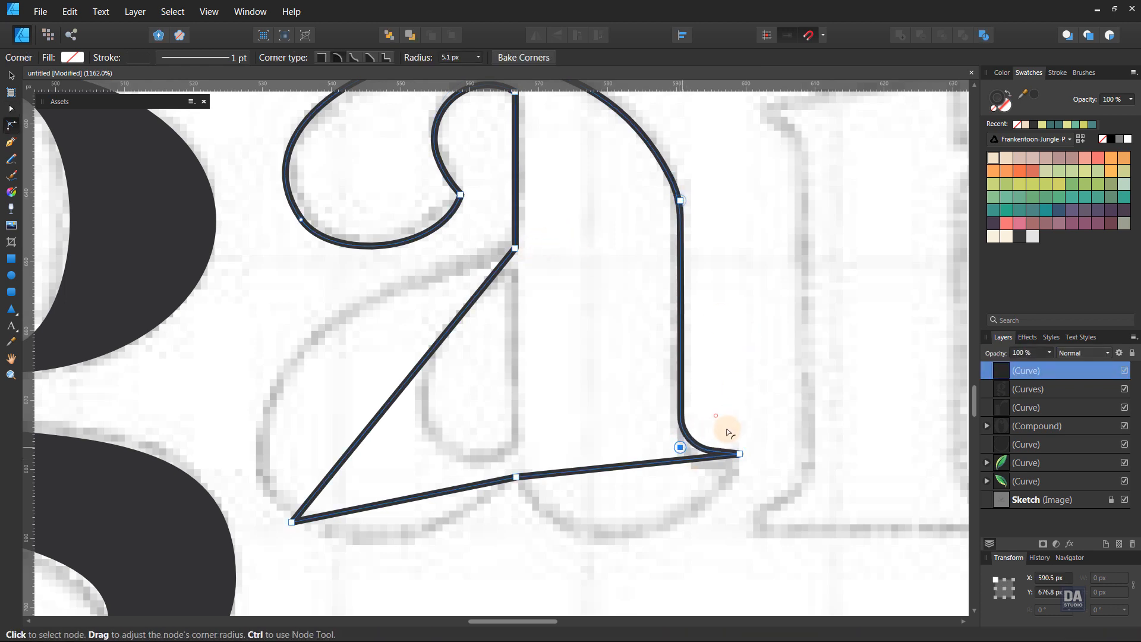
- Bend the lower edges of the a's tail and bowl into downward curves on both sides of the middle node
key("a")
left_click_drag(652, 467, 588, 561)
left_click(515, 477)
left_click_drag(683, 577, 693, 572)
left_click_drag(408, 498, 420, 542)
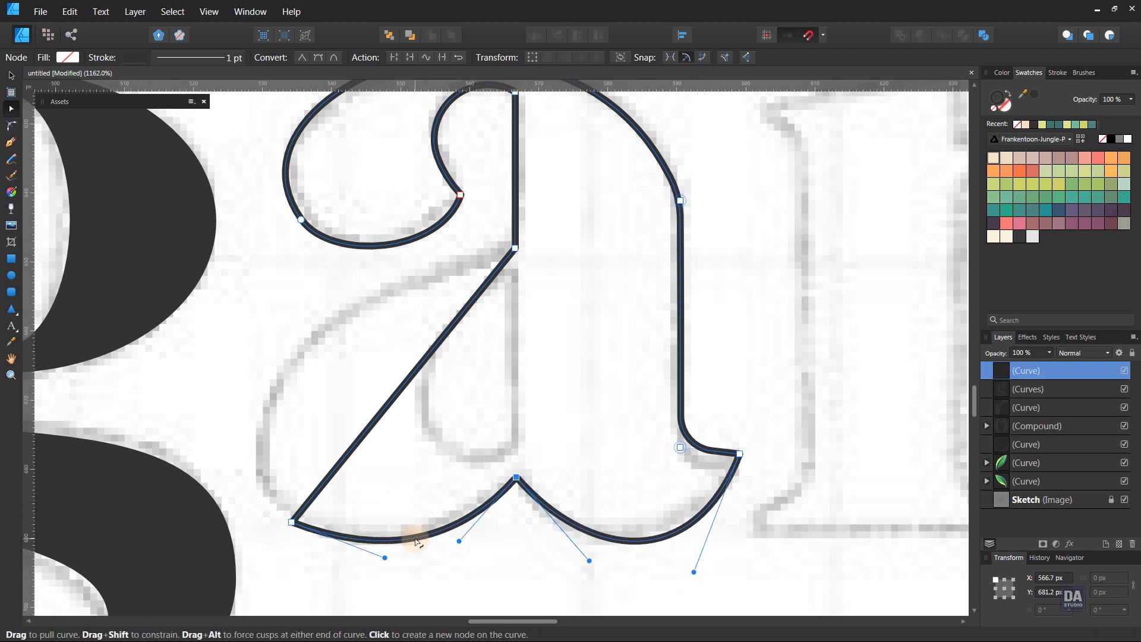
- Bend the straight outer edge of the a's bowl into a round curve and refine its handles to follow the sketch
left_click_drag(358, 440, 263, 393)
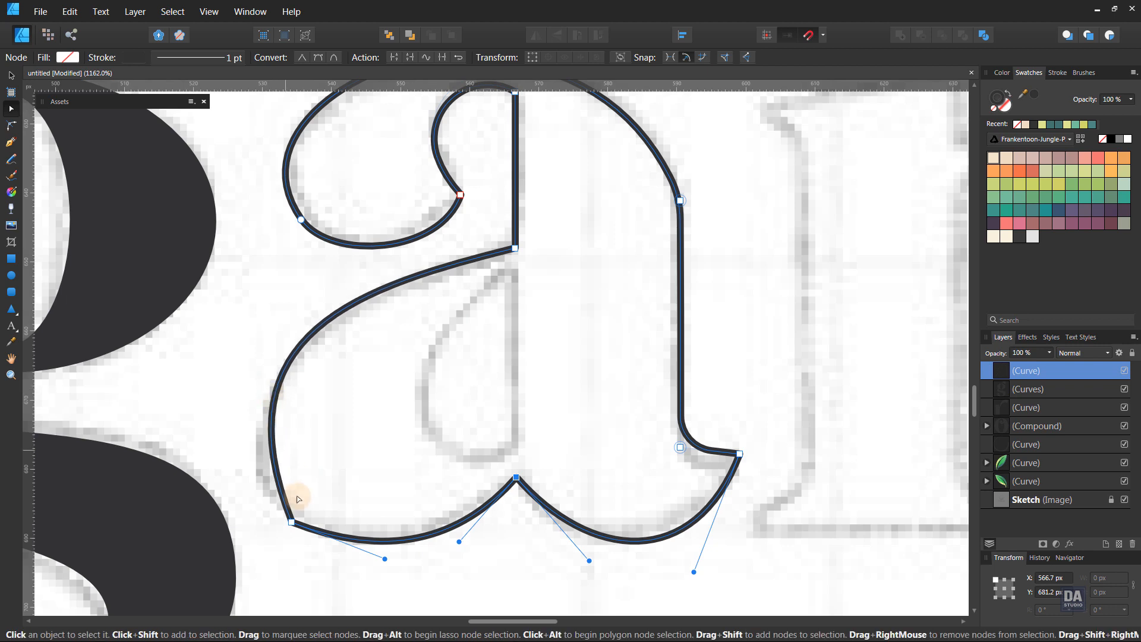
left_click(291, 521)
left_click_drag(216, 328, 163, 471)
left_click_drag(361, 287, 353, 258)
left_click_drag(163, 471, 184, 433)
left_click_drag(356, 590, 333, 556)
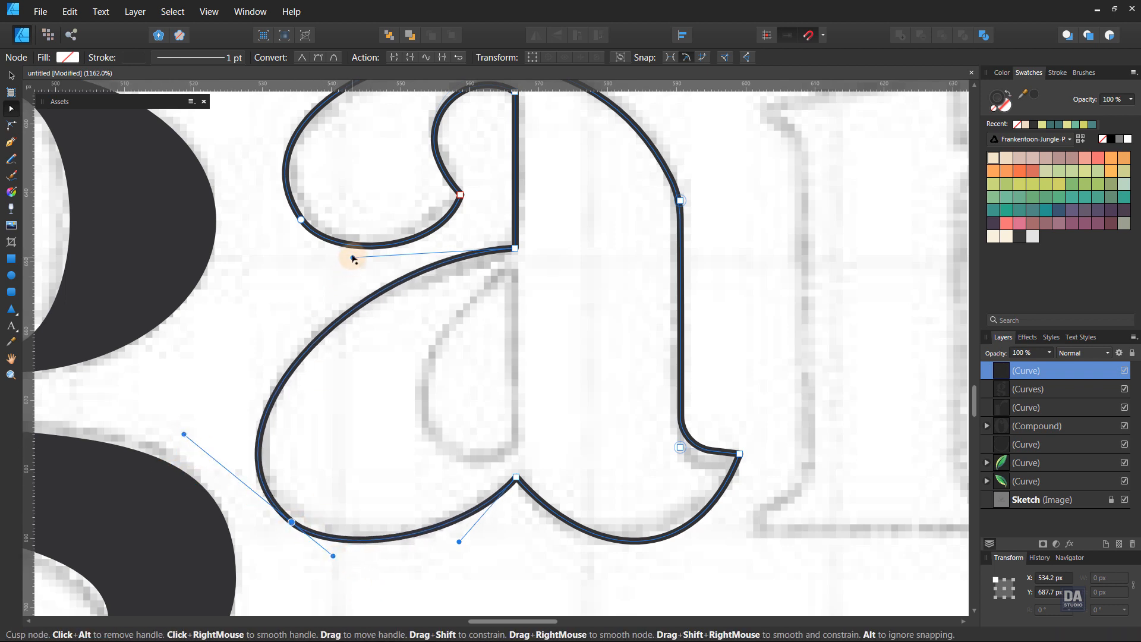
left_click_drag(352, 256, 349, 253)
- Lower the rounded corner node between the a's stem and tail to match the sketch, and deselect the path
left_click(478, 414)
left_click_drag(622, 402, 505, 286)
left_click_drag(505, 280, 487, 364)
scroll(630, 545, "up", 1)
left_click(641, 509)
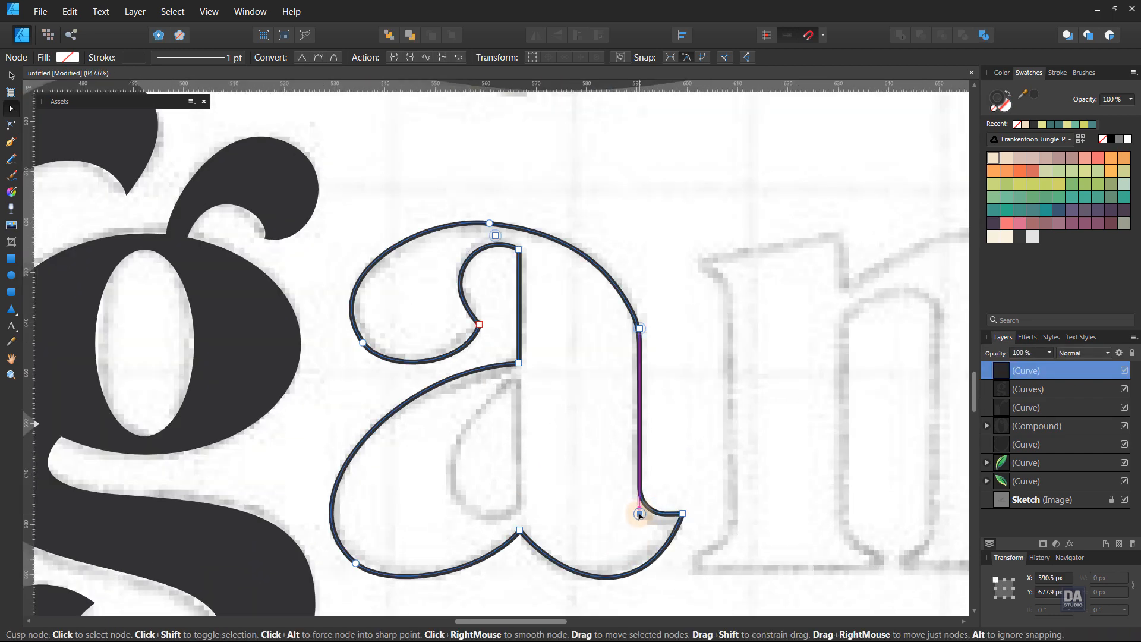
left_click(679, 487)
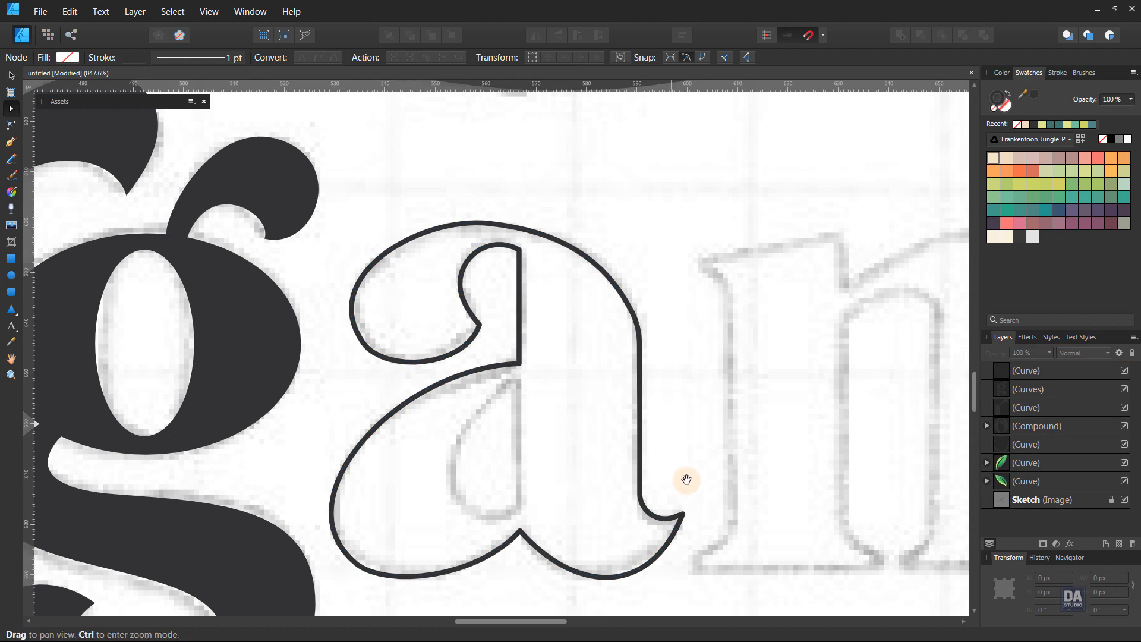
- Refine the handles and position of the node on the a's upper-left terminal to fit the sketch, and deselect the path
scroll(364, 311, "down", 1)
left_click(362, 314)
left_click(361, 315)
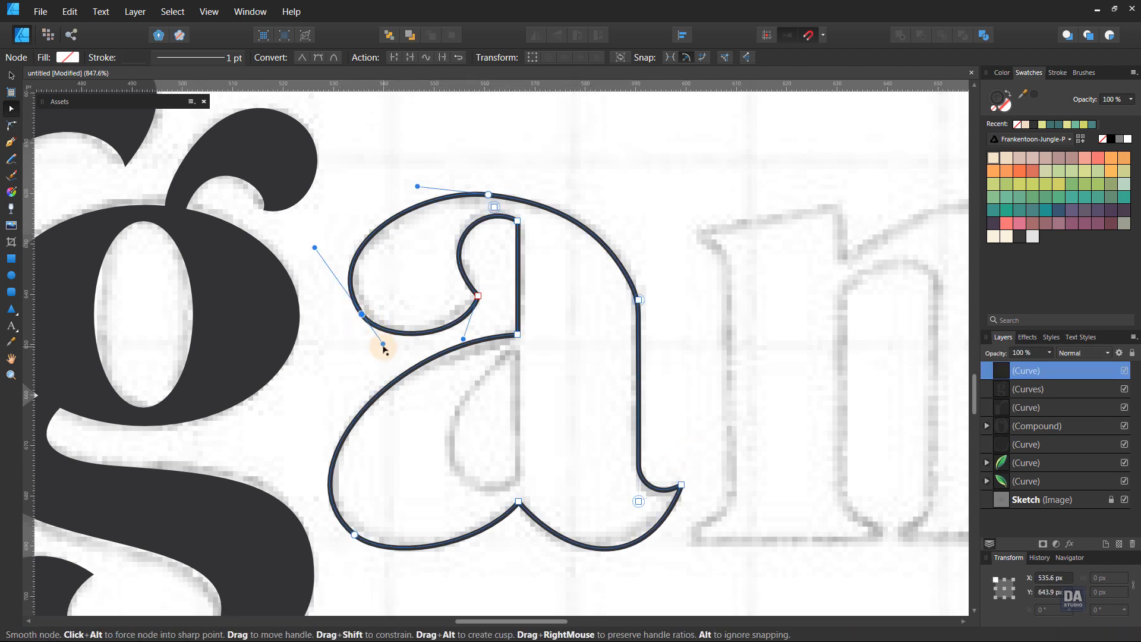
left_click_drag(380, 344, 390, 346)
left_click_drag(304, 256, 316, 265)
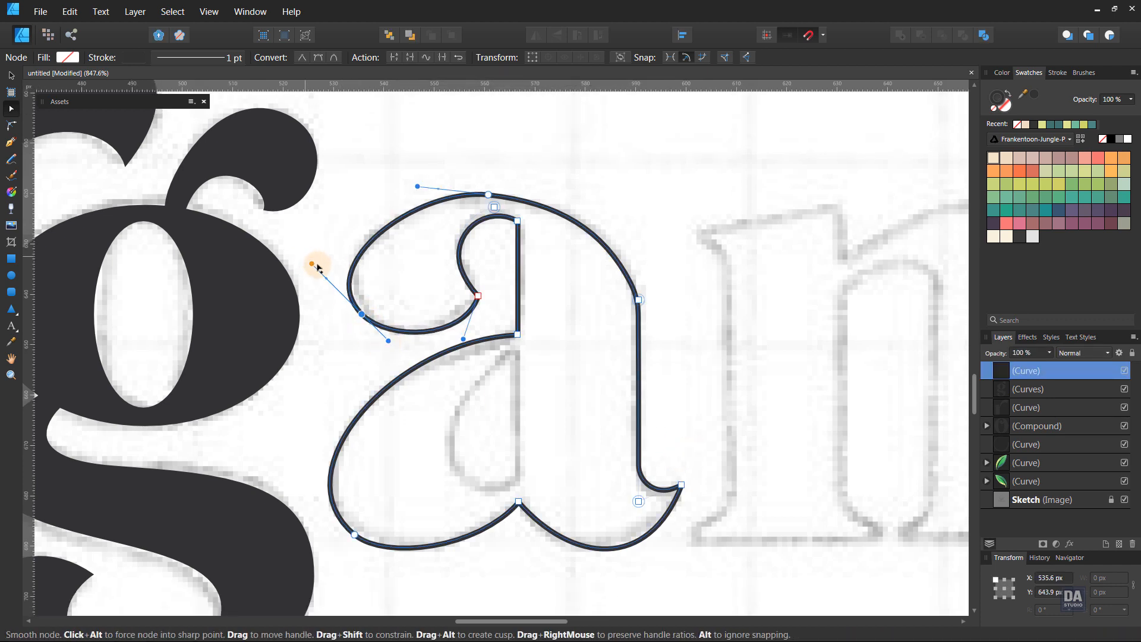
left_click_drag(362, 314, 389, 345)
left_click(392, 363)
- Draw the a's counter as a closed Pen path with a straight stem side and bend its other side outward to the sketch
key("p")
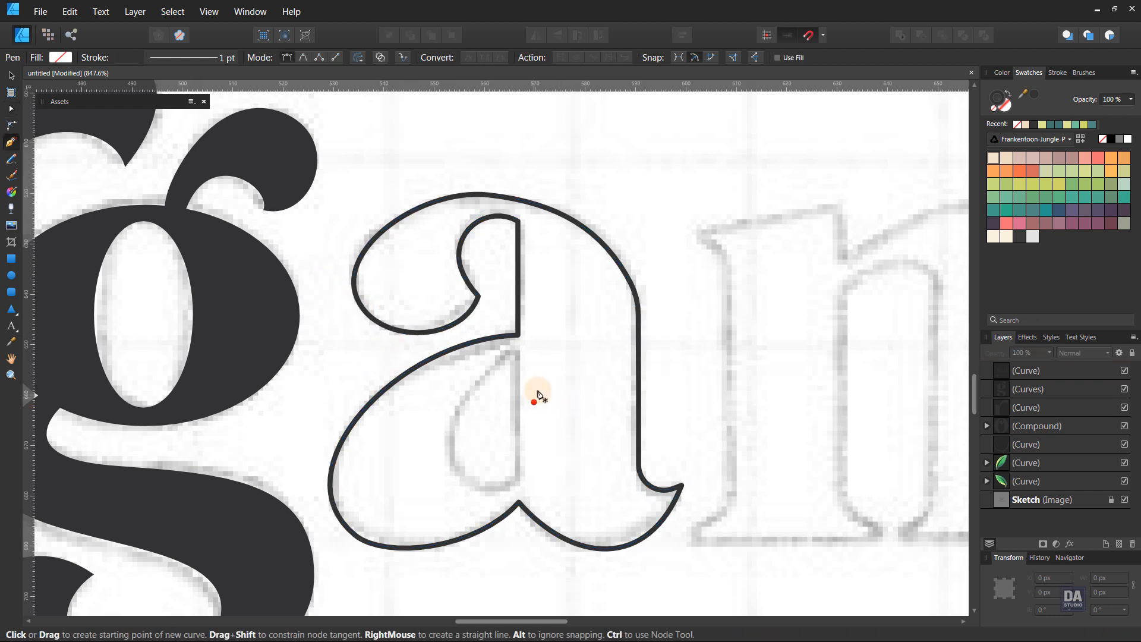
left_click(519, 352)
left_click(519, 483)
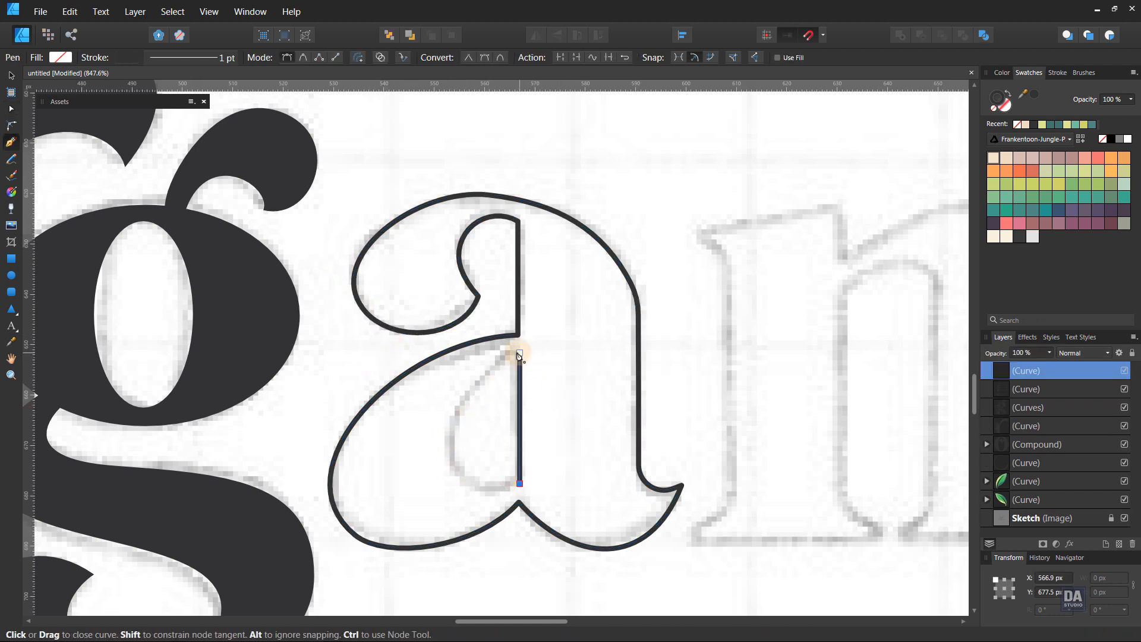
left_click(519, 353)
left_click_drag(521, 400, 446, 408)
key("v")
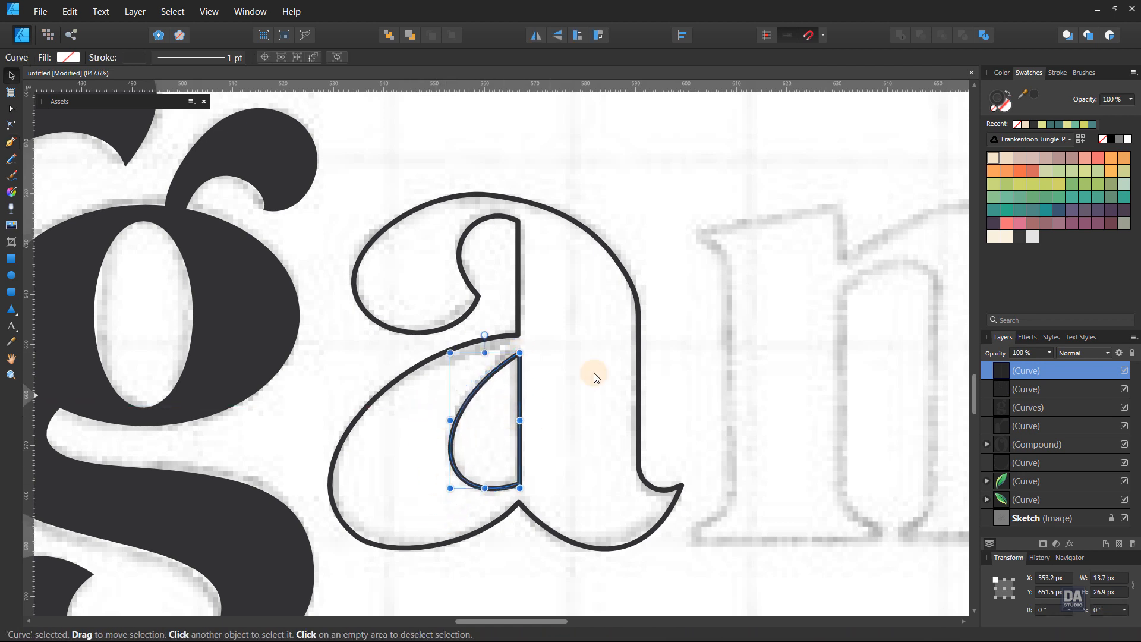
- Fill the a's counter with the light cream swatch and swap the a outline's stroke colour into its fill
left_click(994, 158)
left_click(676, 326)
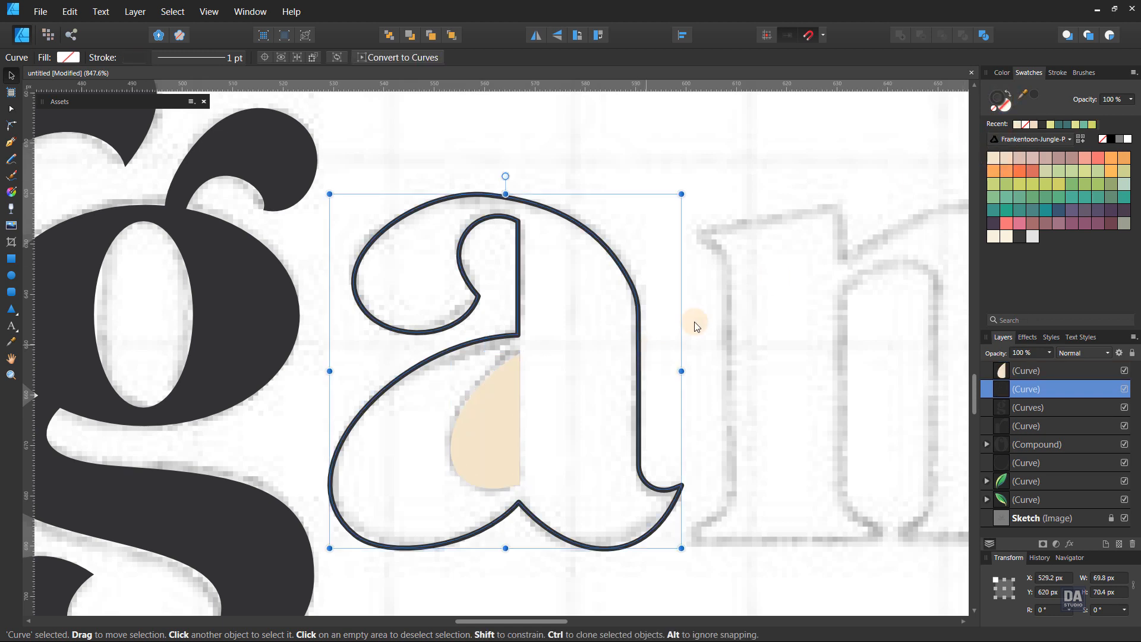
left_click(1007, 93)
- Subtract the counter from the a as a non-destructive compound, and deselect it
left_click(510, 438, "shift")
left_click(921, 35, "alt")
left_click(774, 240)
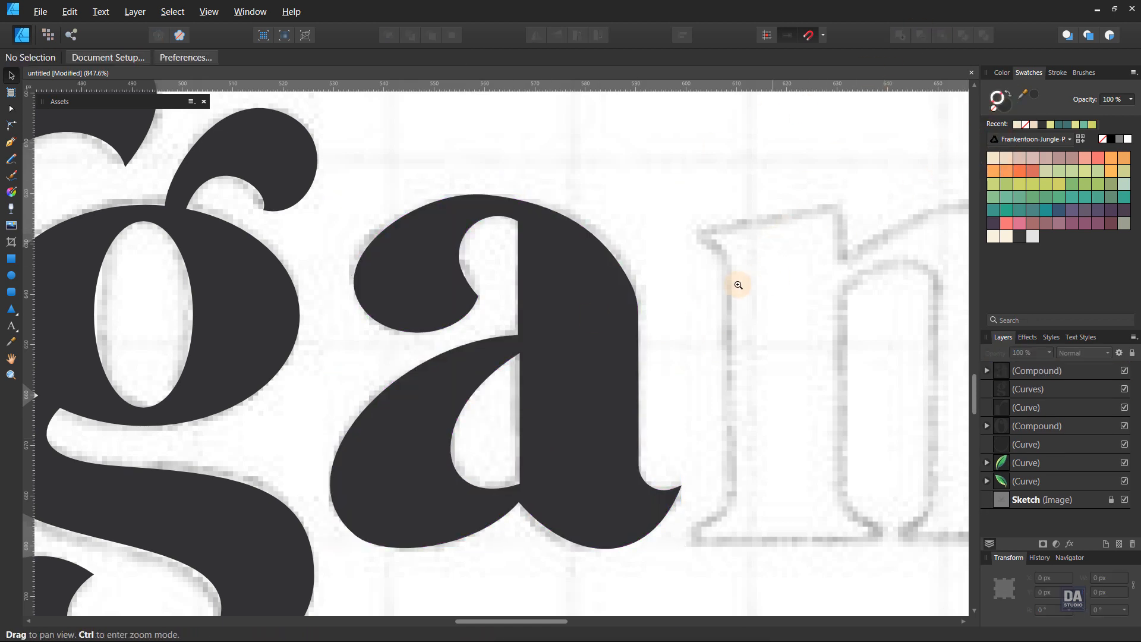
- Draw the n's left stem as a closed straight-segment Pen path with a slanted top and serif foot, using a dark stroke without fill
left_click_drag(738, 285, 507, 357)
left_click_drag(554, 397, 518, 400)
left_click_drag(622, 448, 589, 431)
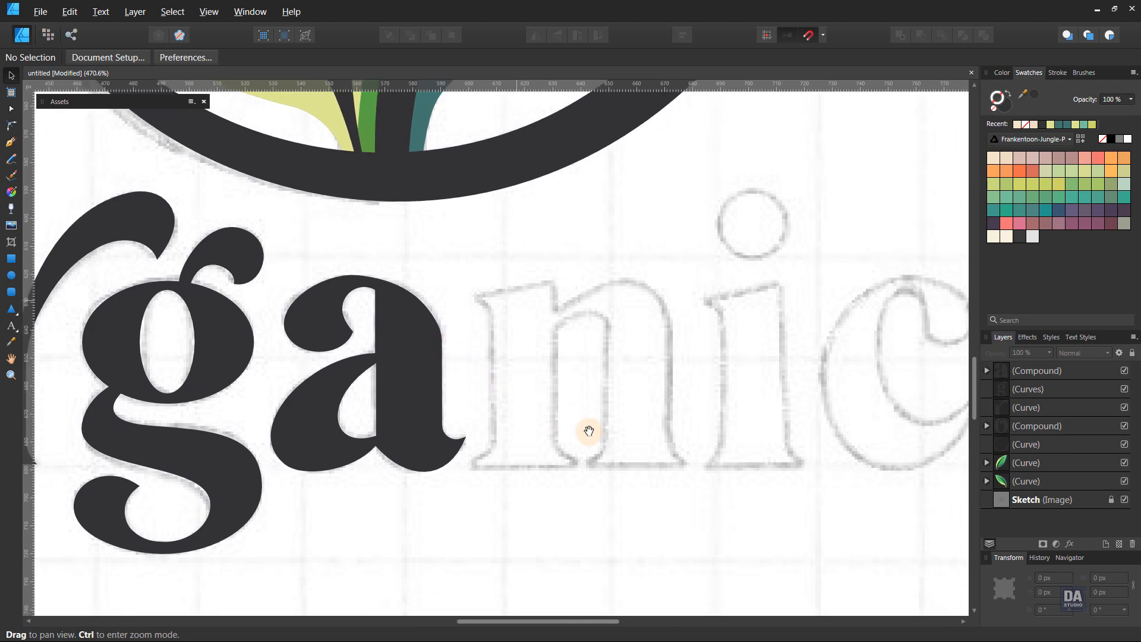
left_click_drag(561, 395, 679, 402)
left_click_drag(354, 363, 331, 328)
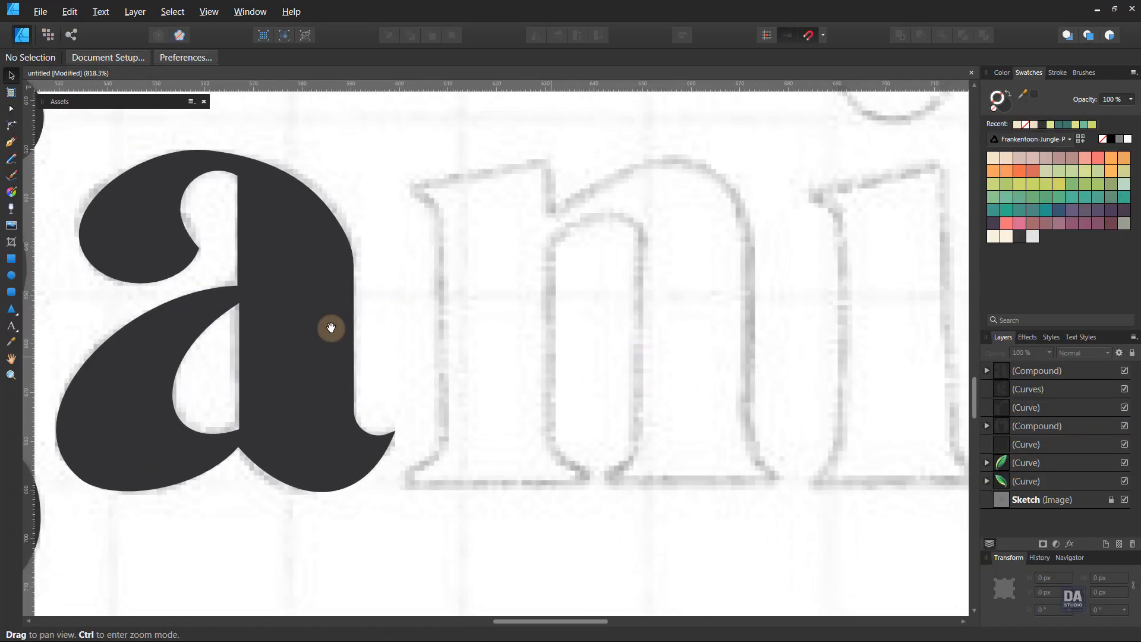
left_click(11, 142)
left_click(409, 187)
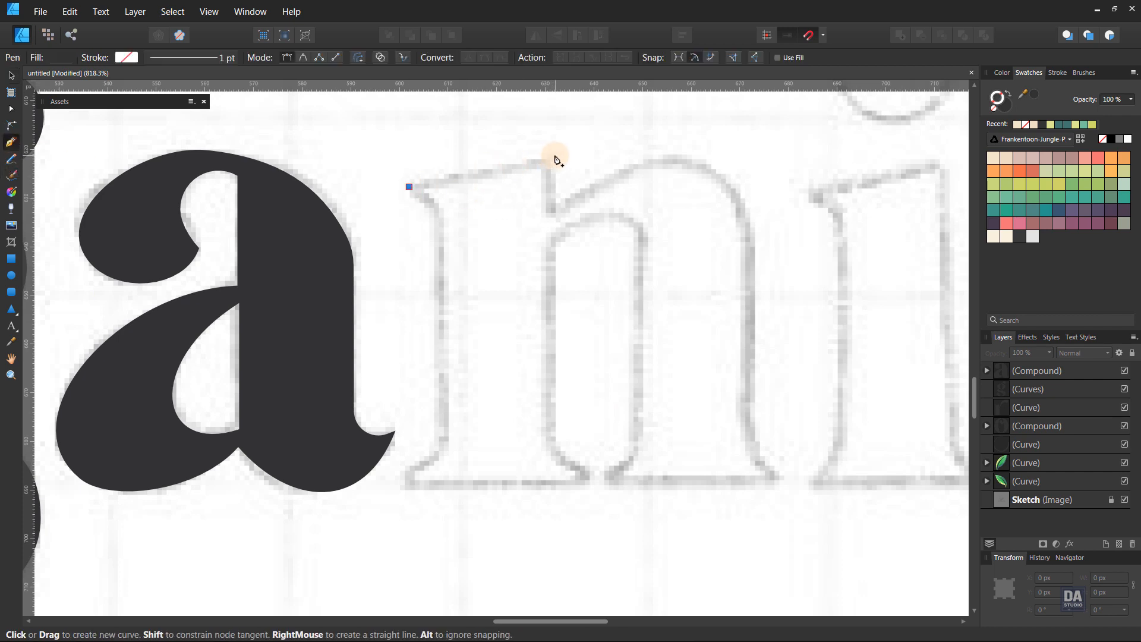
left_click(555, 156)
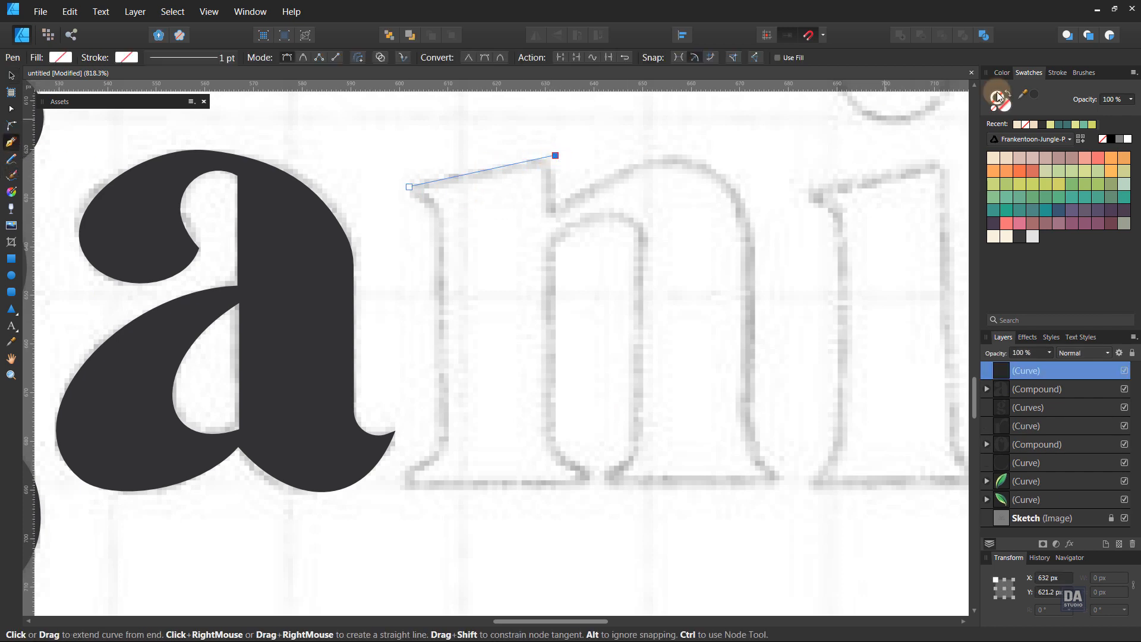
left_click(554, 463)
left_click(595, 481)
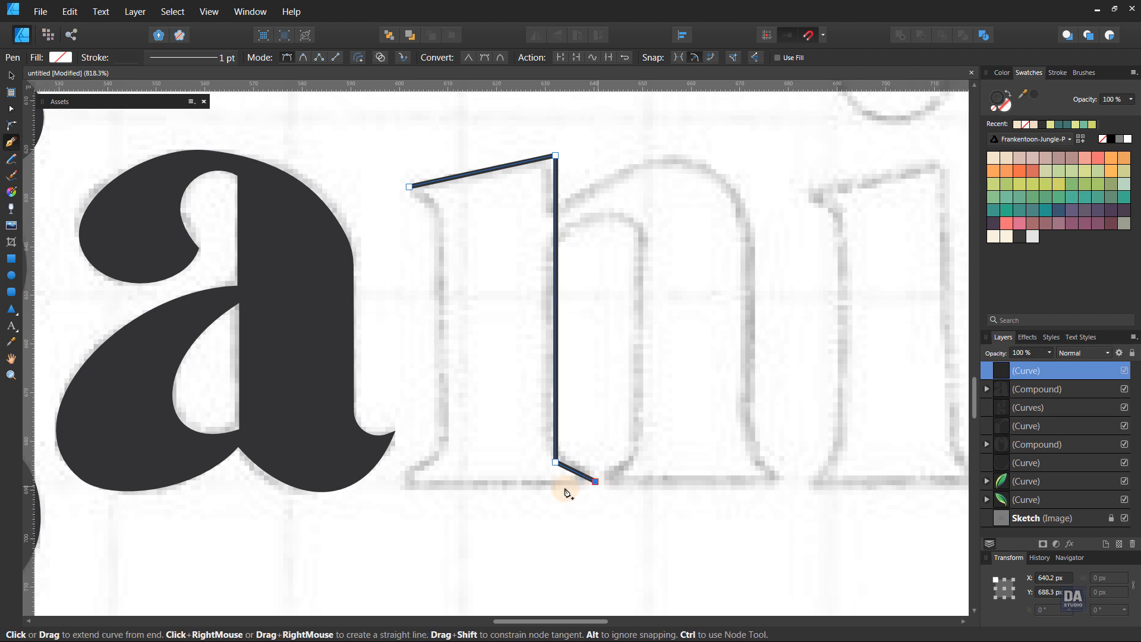
left_click(406, 481)
left_click(442, 457)
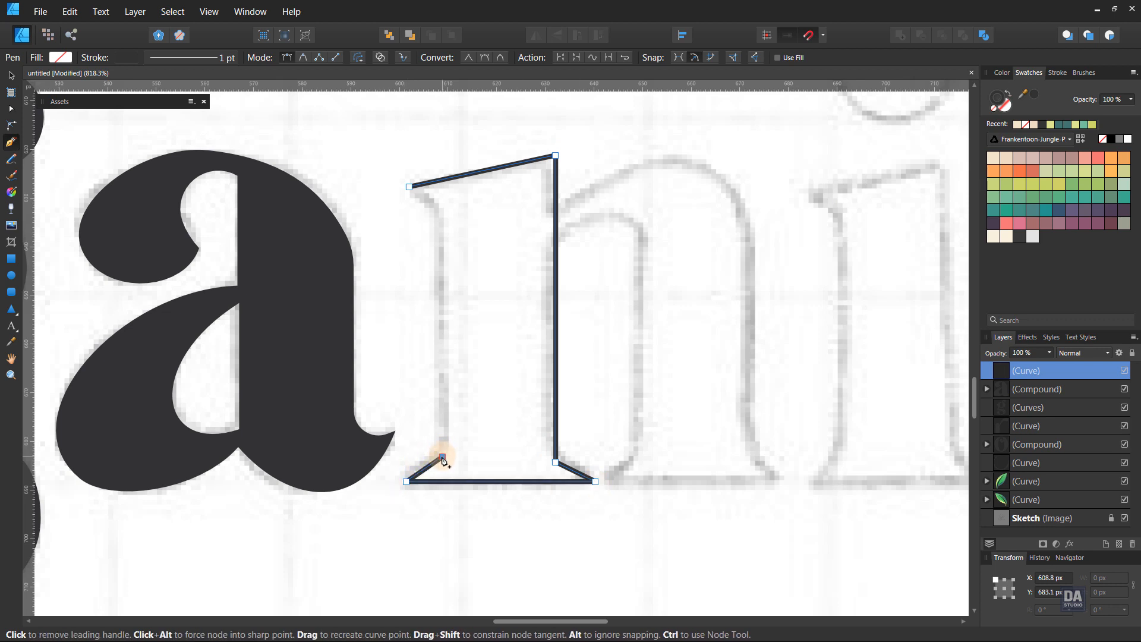
left_click(410, 187)
scroll(530, 311, "up", 1)
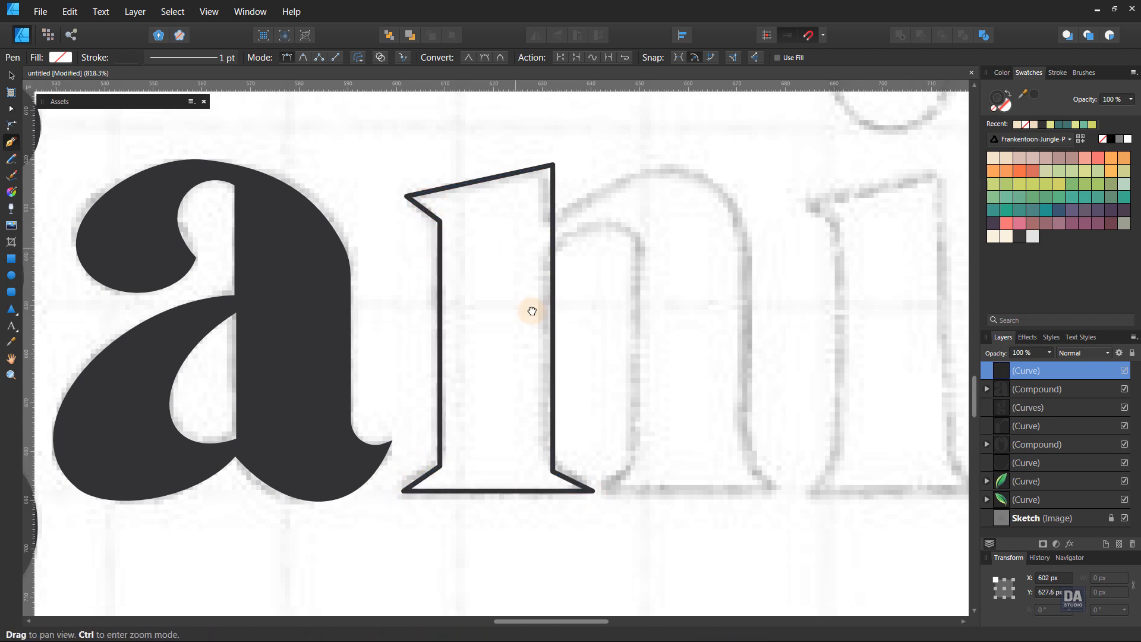
- Level the n stem's lower-left inner node with the right one and round the stem's three inner corners to a 7.8 px radius
key("c")
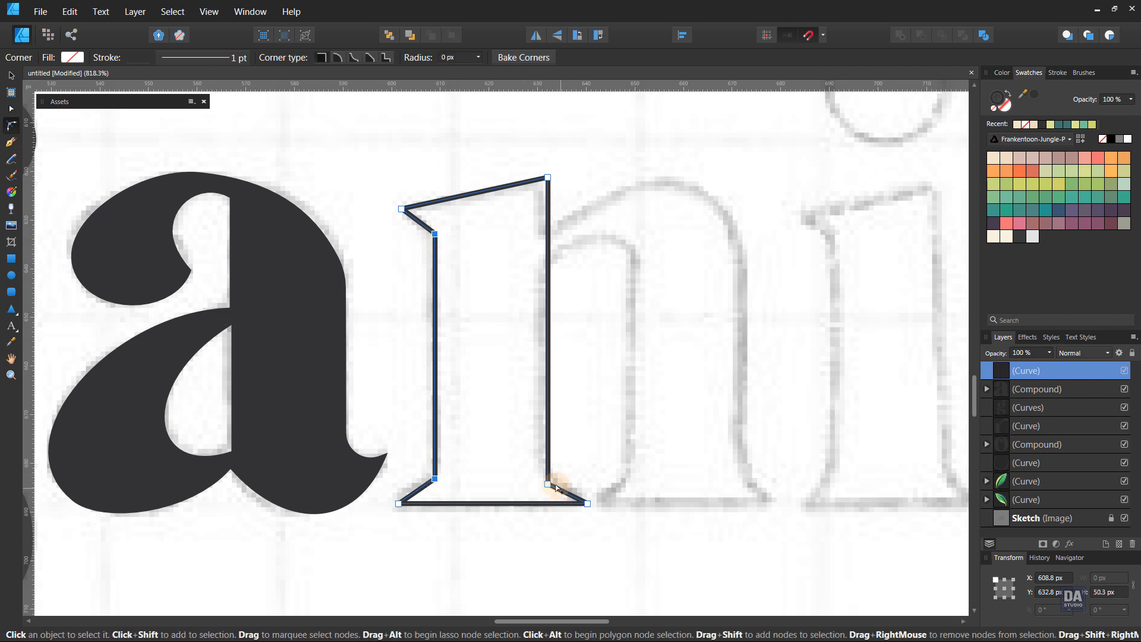
left_click(435, 479)
key("ctrl")
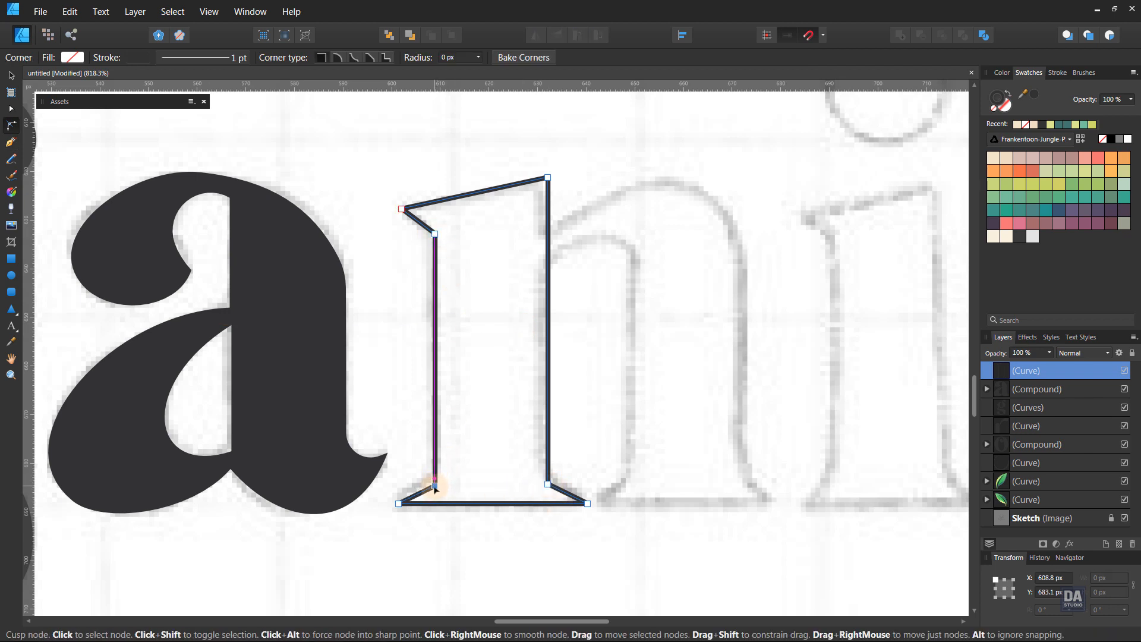
left_click(548, 485, "ctrl+shift")
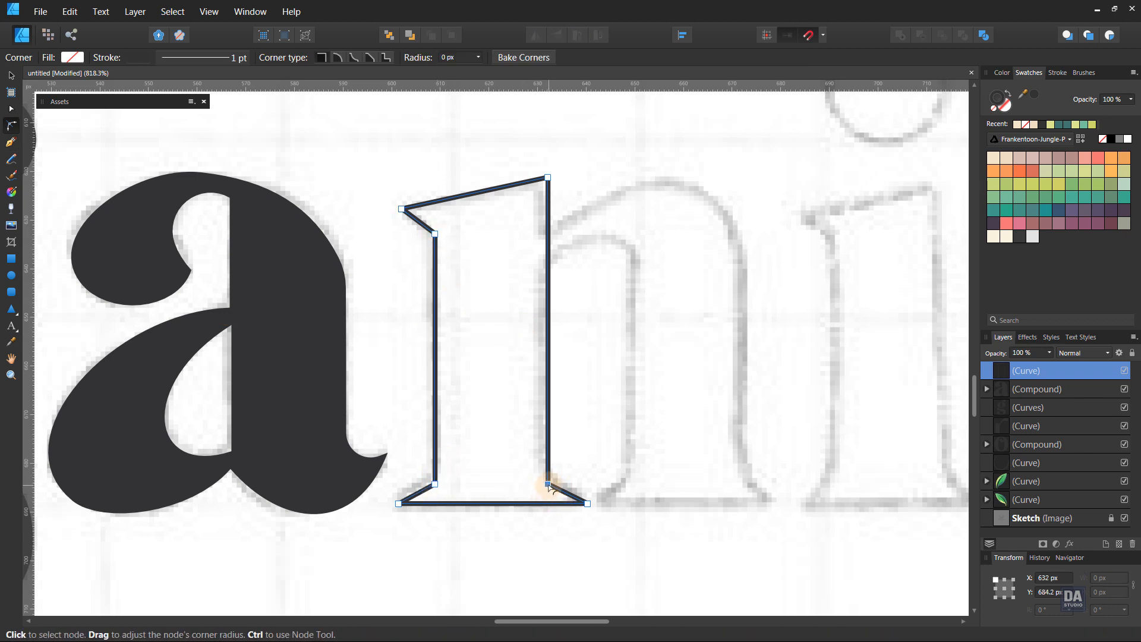
left_click(434, 233, "ctrl+shift")
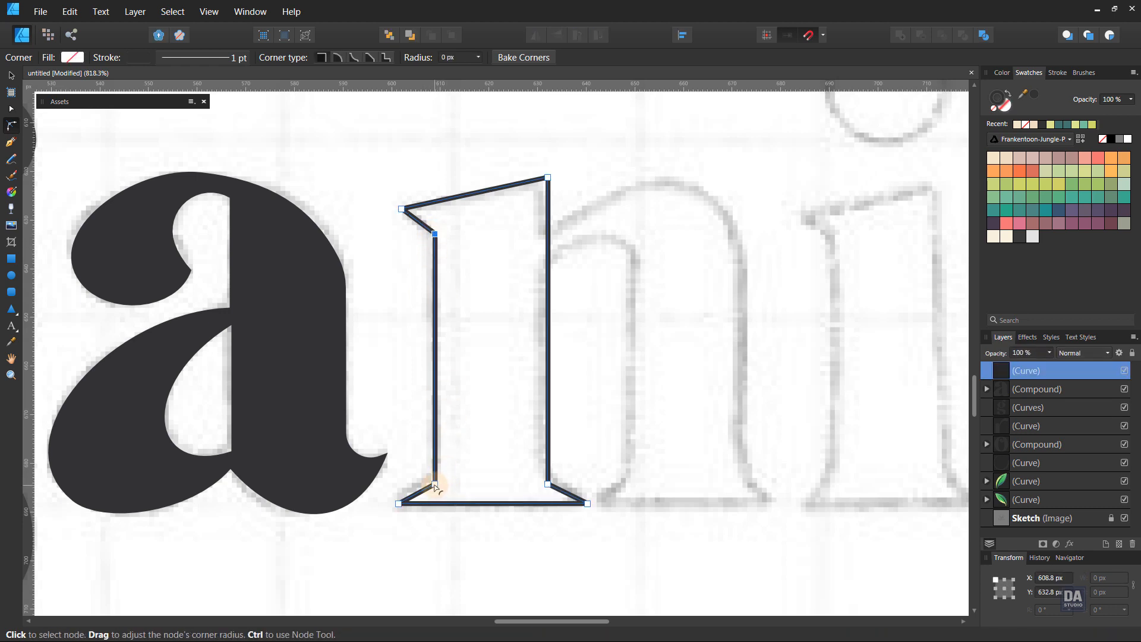
left_click(547, 484, "ctrl+shift")
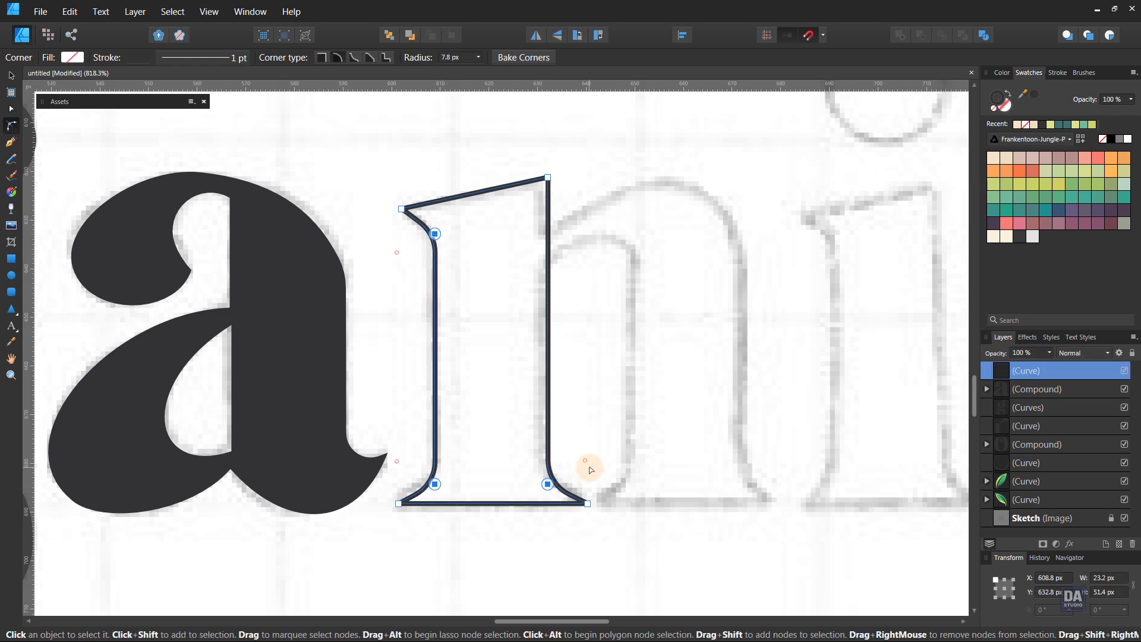
left_click(618, 465)
- Duplicate the n's stem onto the sketched i and resize the copy to about 37.9 by 65.4 px
key("v")
left_click(583, 501)
left_click_drag(583, 502, 754, 500)
left_click_drag(603, 188, 612, 191)
mouse_move(793, 193)
left_mouse_down()
mouse_move(786, 205)
mouse_move(786, 194)
left_mouse_up()
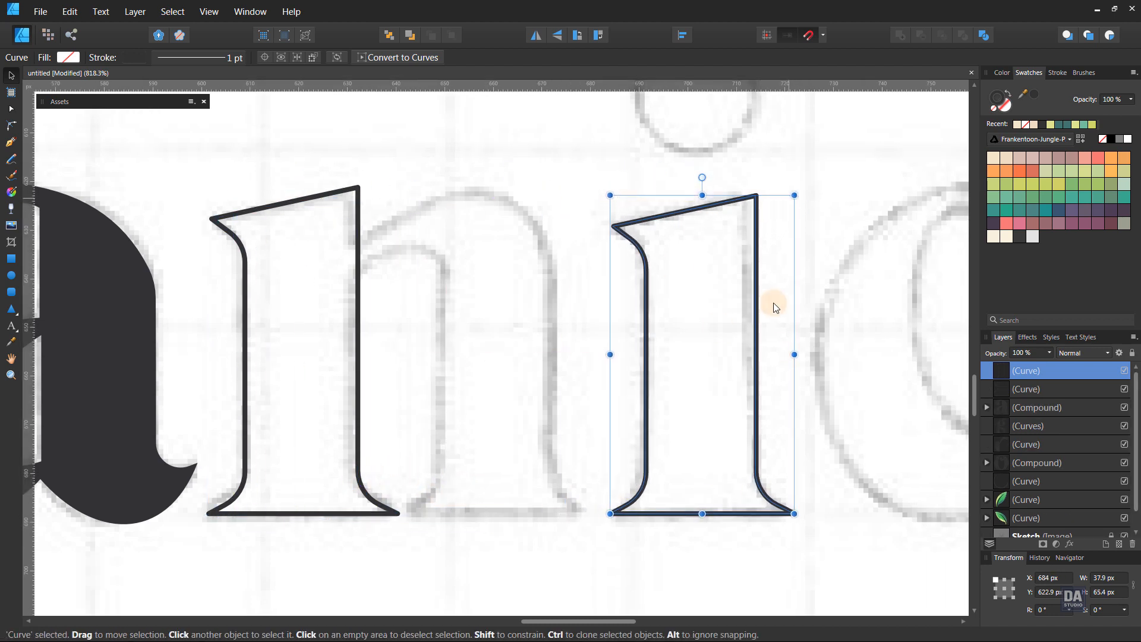
left_click(750, 372)
- Draw the n's arch and right leg with the Pen tool, including the serif foot, and bend the outer shoulder to the sketch
left_click_drag(400, 421, 459, 416)
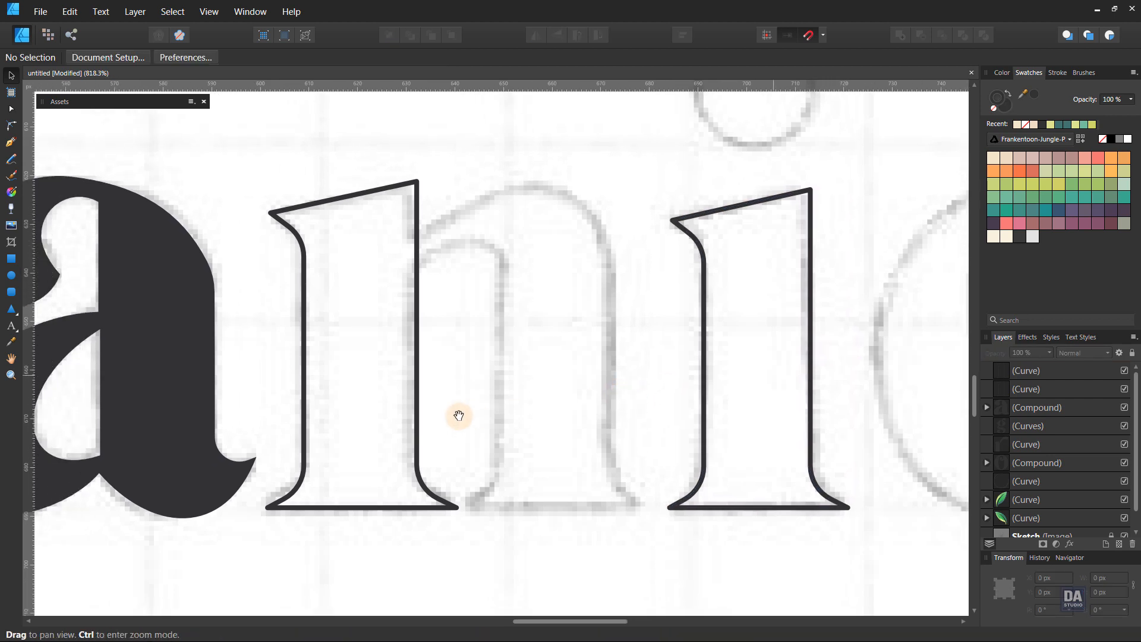
left_click(10, 143)
left_click(415, 272)
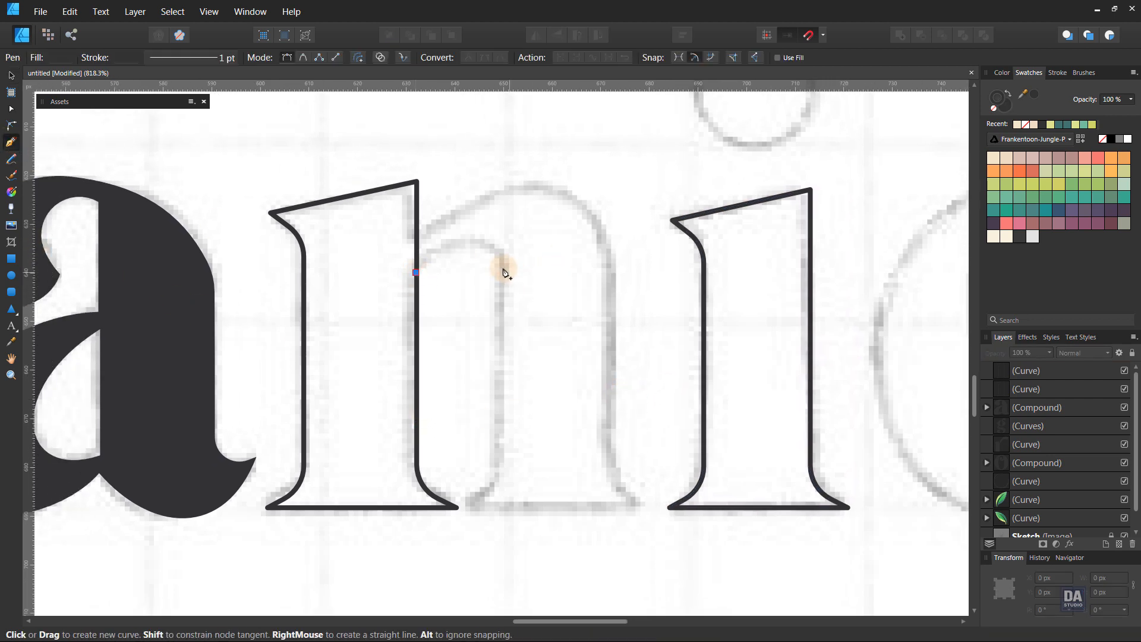
left_click_drag(561, 315, 541, 295)
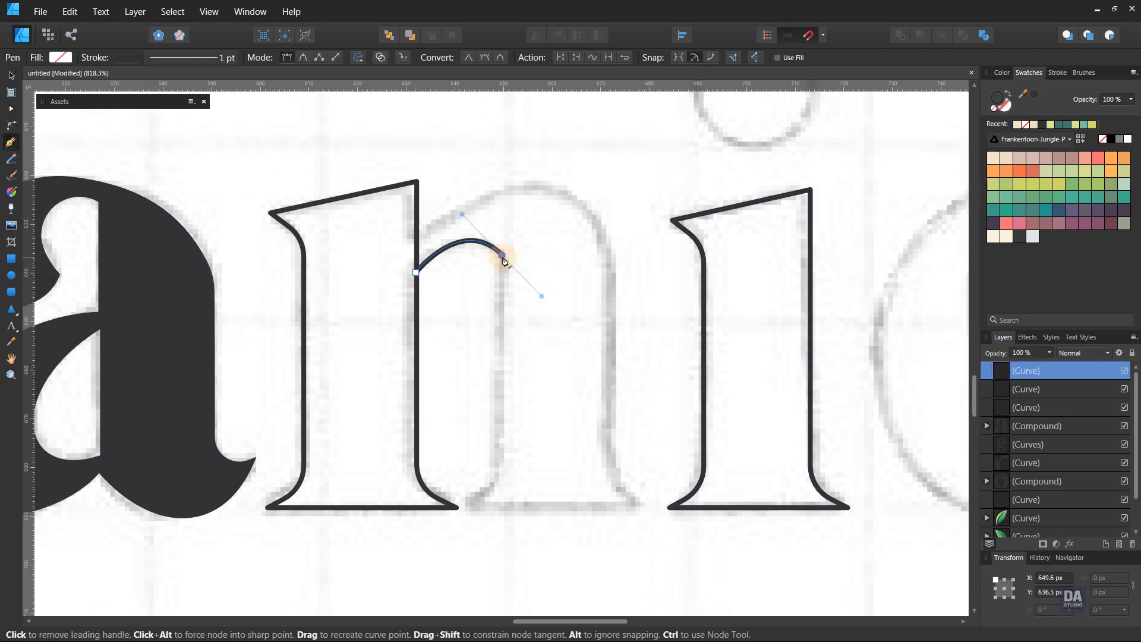
left_click(503, 258)
left_click(502, 480)
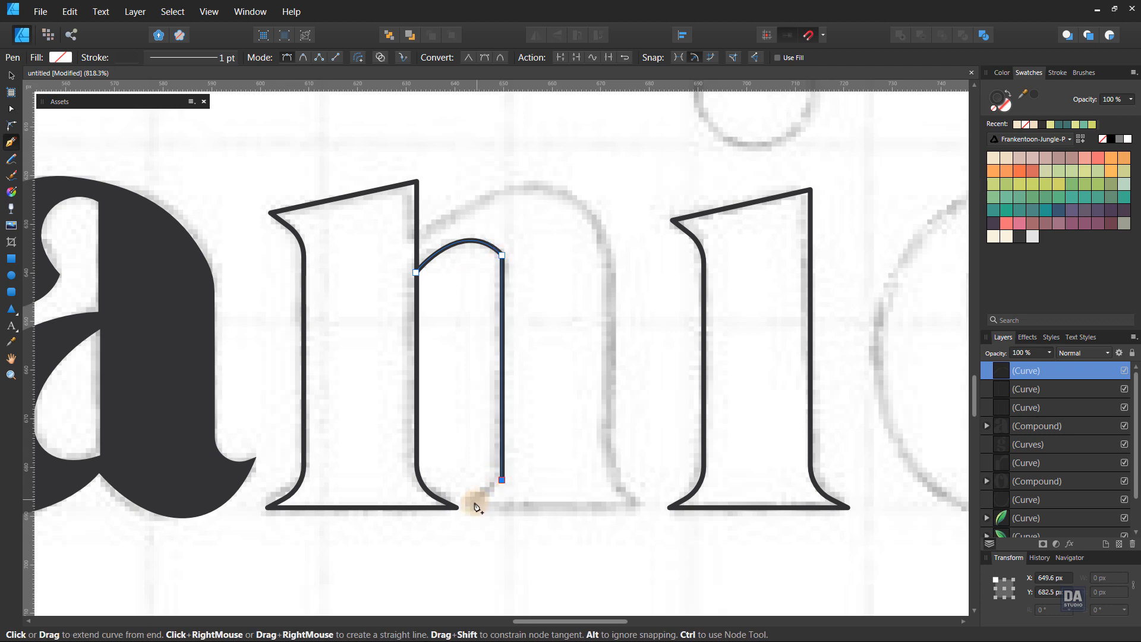
left_click(621, 487)
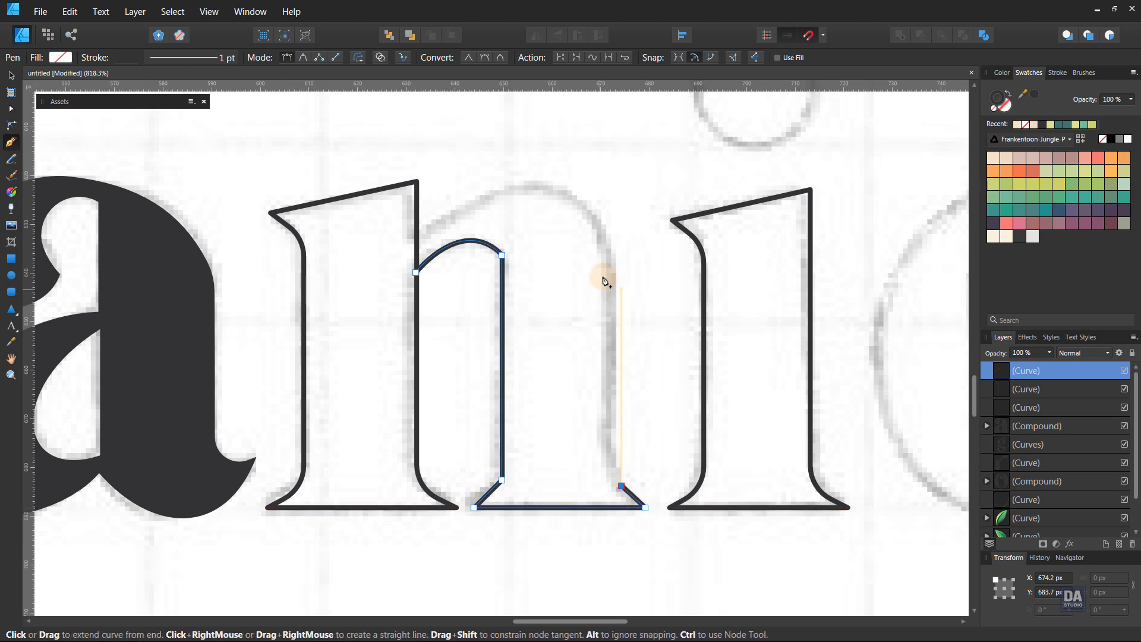
left_click(419, 239)
left_click_drag(512, 256, 606, 170)
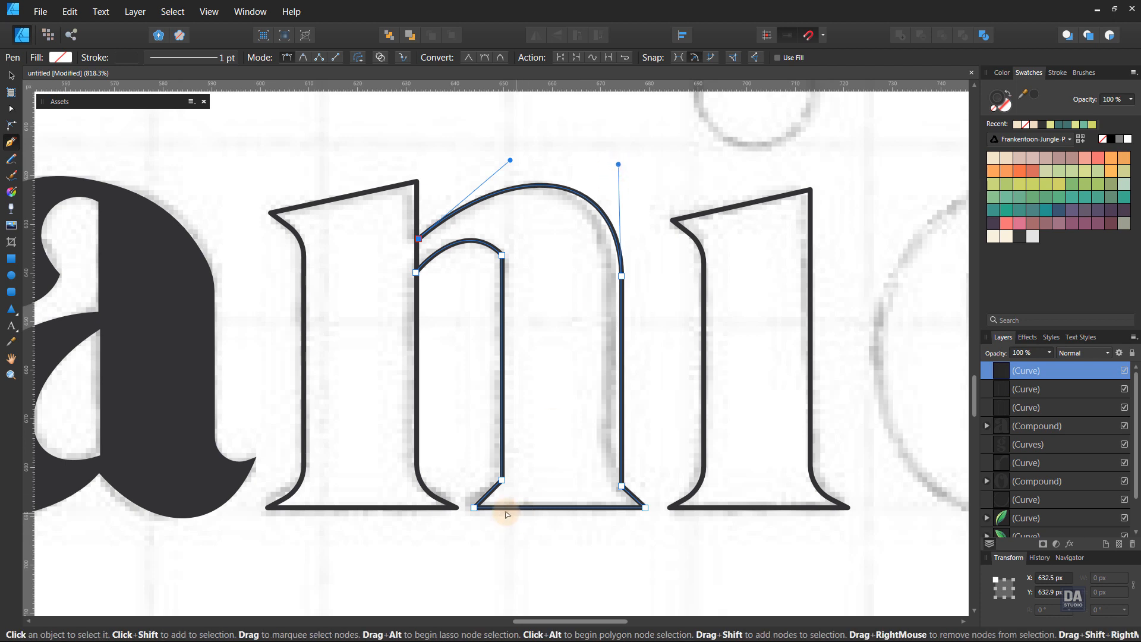
- Level the left foot node of the n's right leg with its counterpart and round both foot corners with the Corner tool
left_click(502, 480)
key("c")
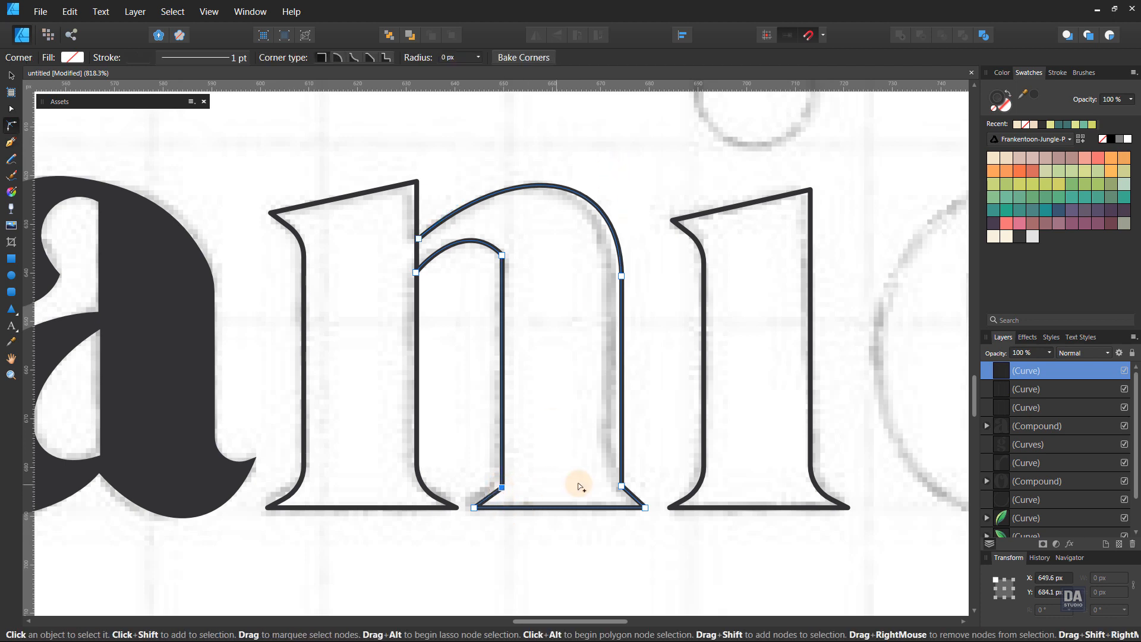
left_click(502, 487)
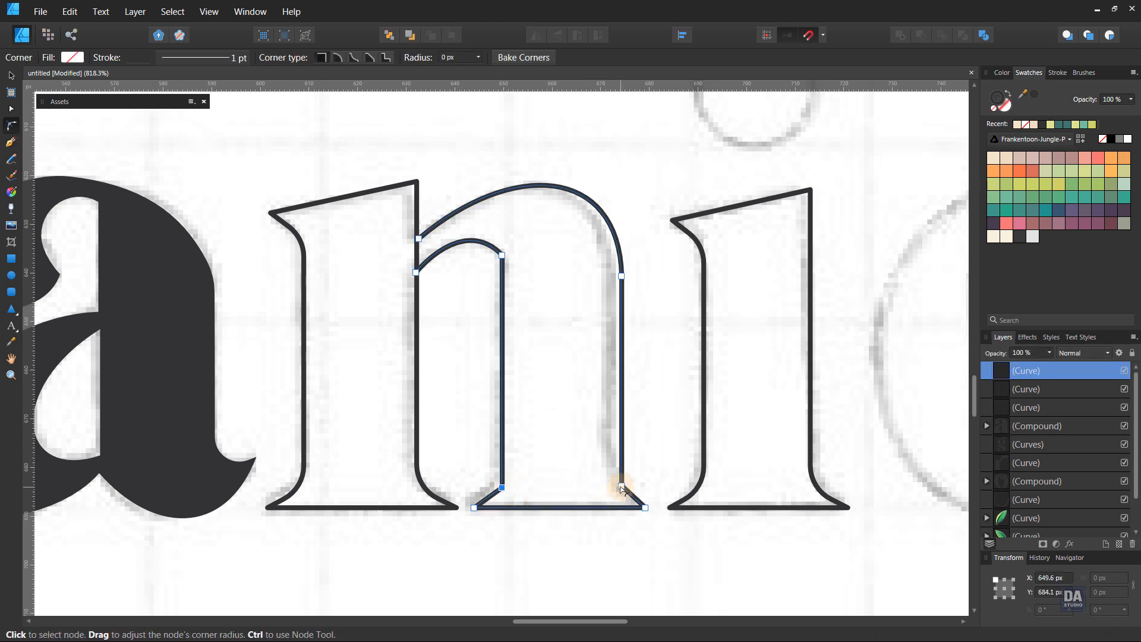
left_click(637, 432)
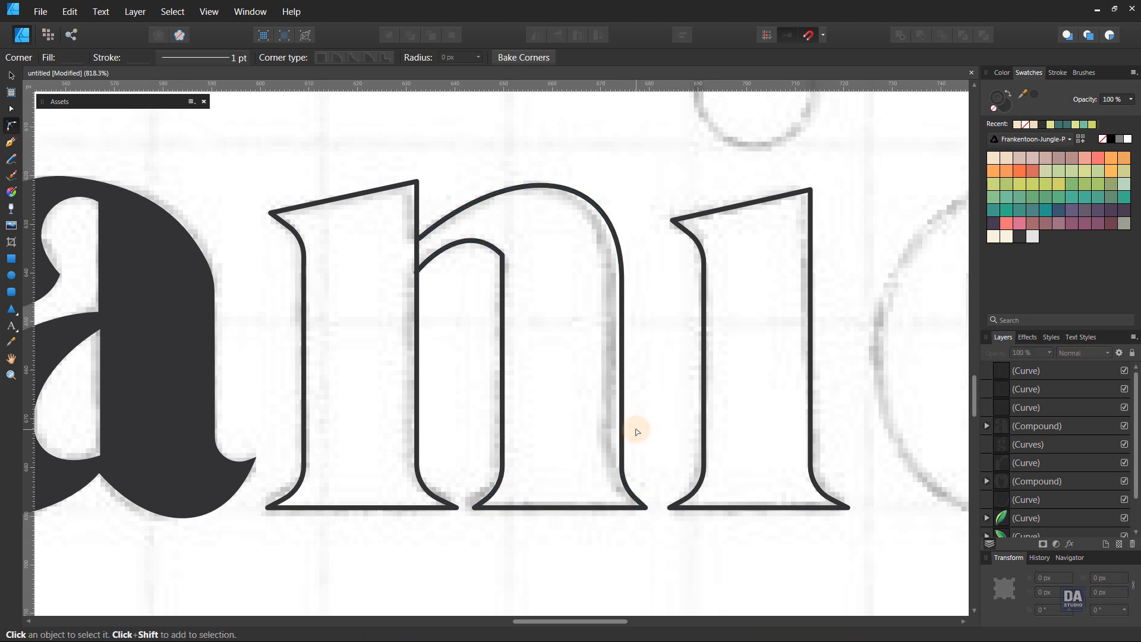
- Try to round the corner where the n's inner arch meets the right leg, and undo the rounding
left_click(502, 257)
left_click_drag(483, 277, 481, 280)
left_click(526, 291, "ctrl")
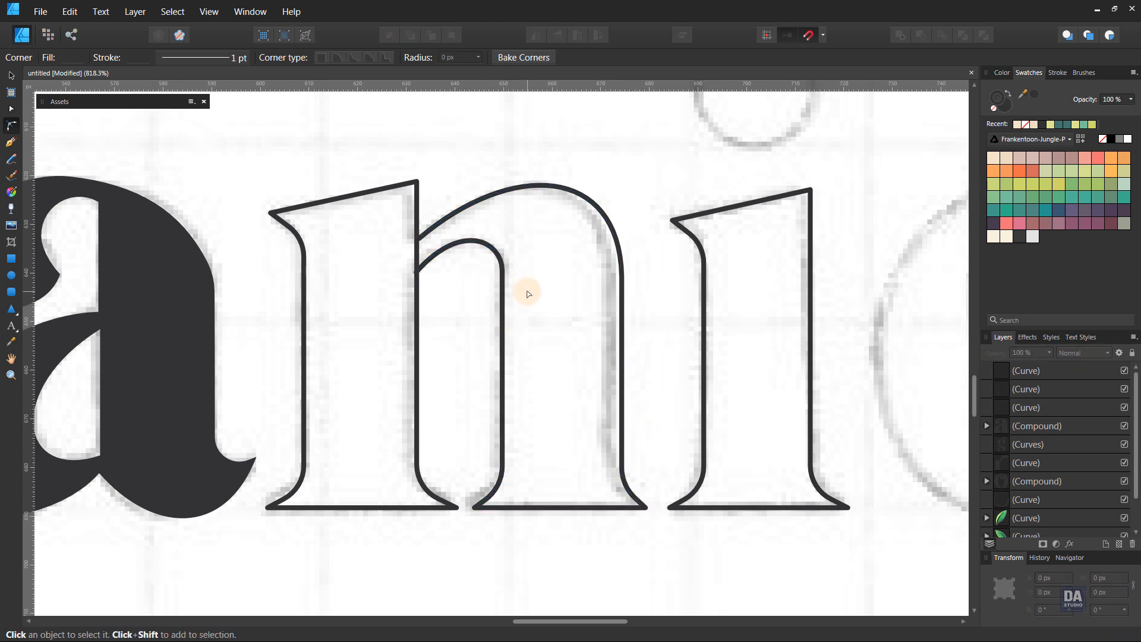
key("ctrl+z")
key("ctrl+z")
key("ctrl+z")
- Select the n's stem and arch outlines and swap their stroke and fill so both become solid dark shapes
key("p")
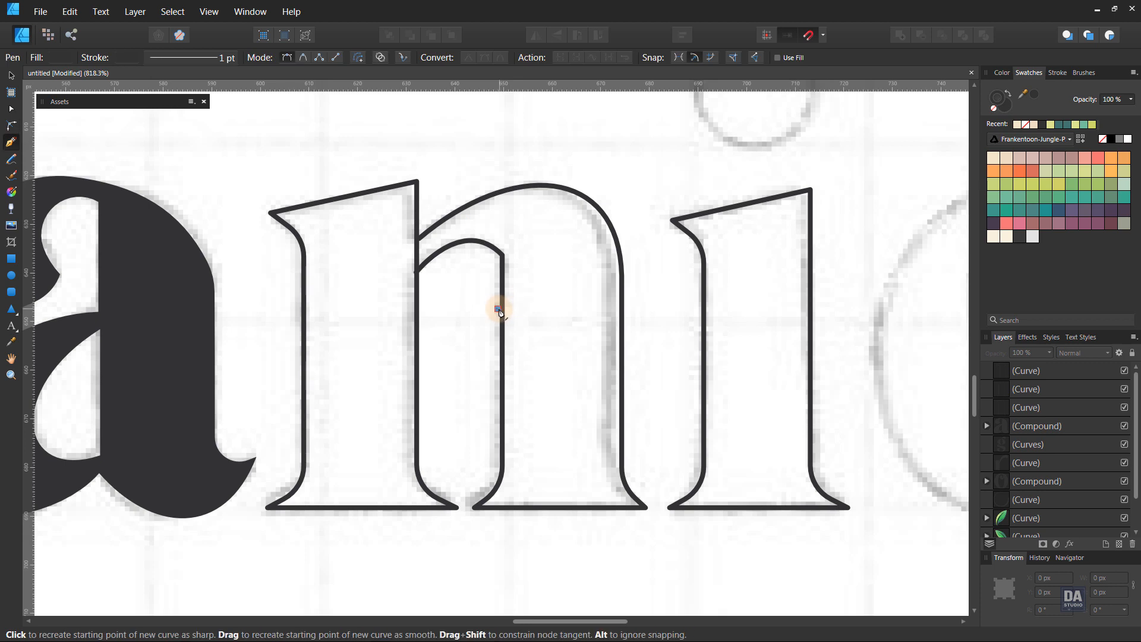
key("v")
left_click(433, 344)
left_click(305, 295, "shift")
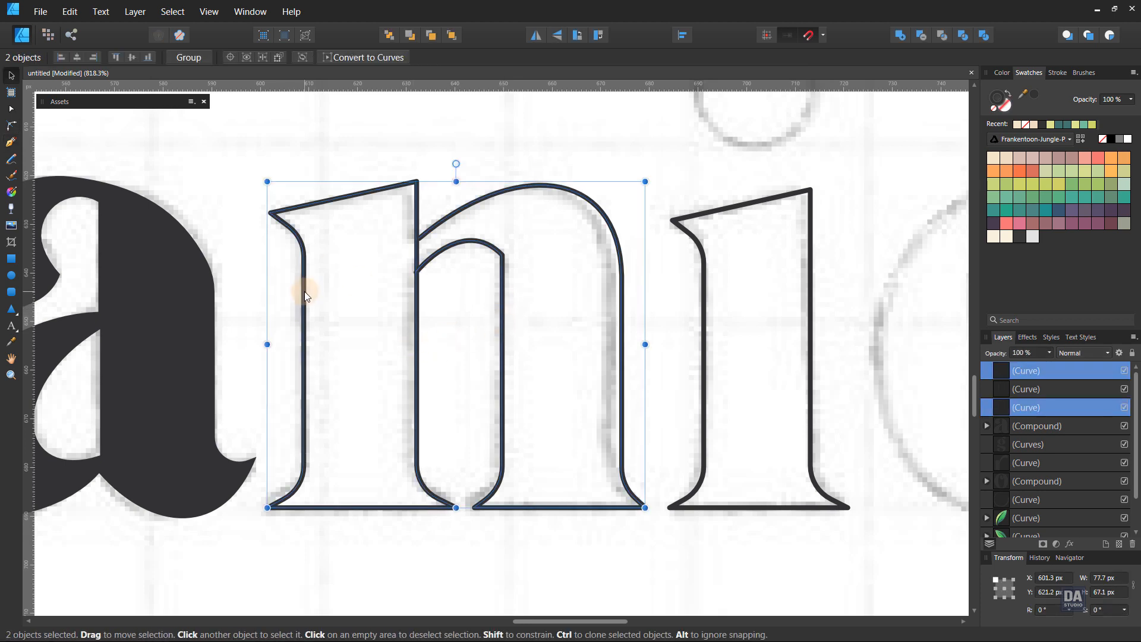
left_click(902, 38)
key("ctrl+z")
left_click(1009, 96)
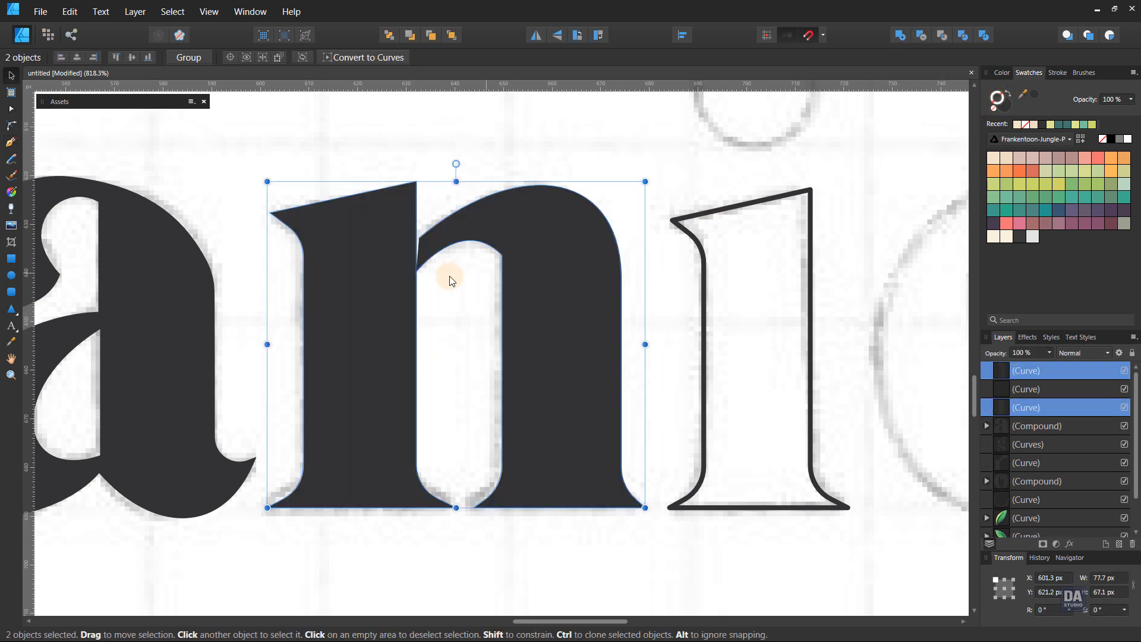
- Move the n arch's upper joint node onto the stem's edge and adjust its curve handle to close the gap
double_click(437, 242)
left_click(418, 240)
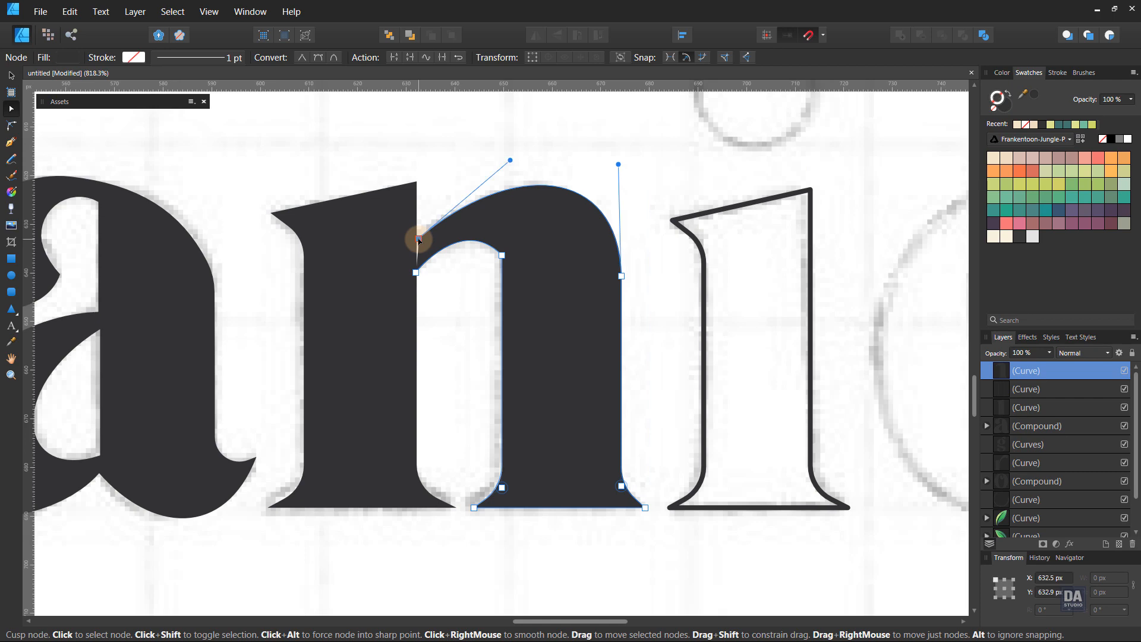
left_click_drag(511, 157, 510, 156)
left_click(510, 156)
- Merge the n's stem and arch into one shape with the Add operation
key("v")
left_click(404, 288)
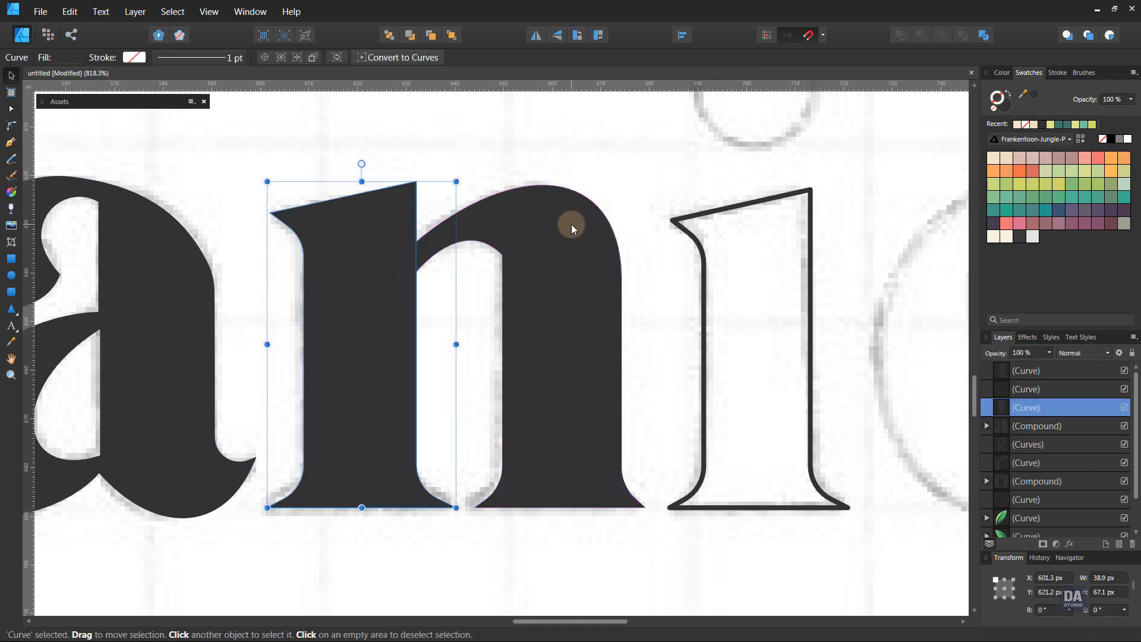
left_click(571, 225, "shift")
left_click(903, 38)
left_click(679, 234)
- Reshape the merged n's shoulder with its curve handles so the arch rises slightly fuller
left_click_drag(588, 370, 435, 318)
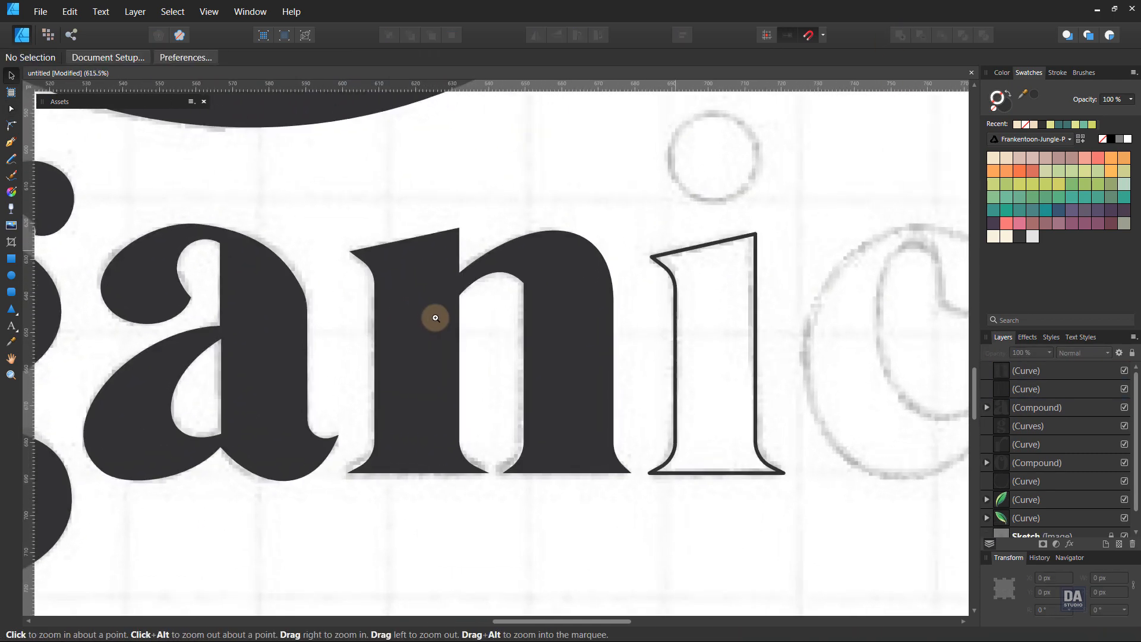
left_click(556, 259)
key("a")
left_click(613, 297)
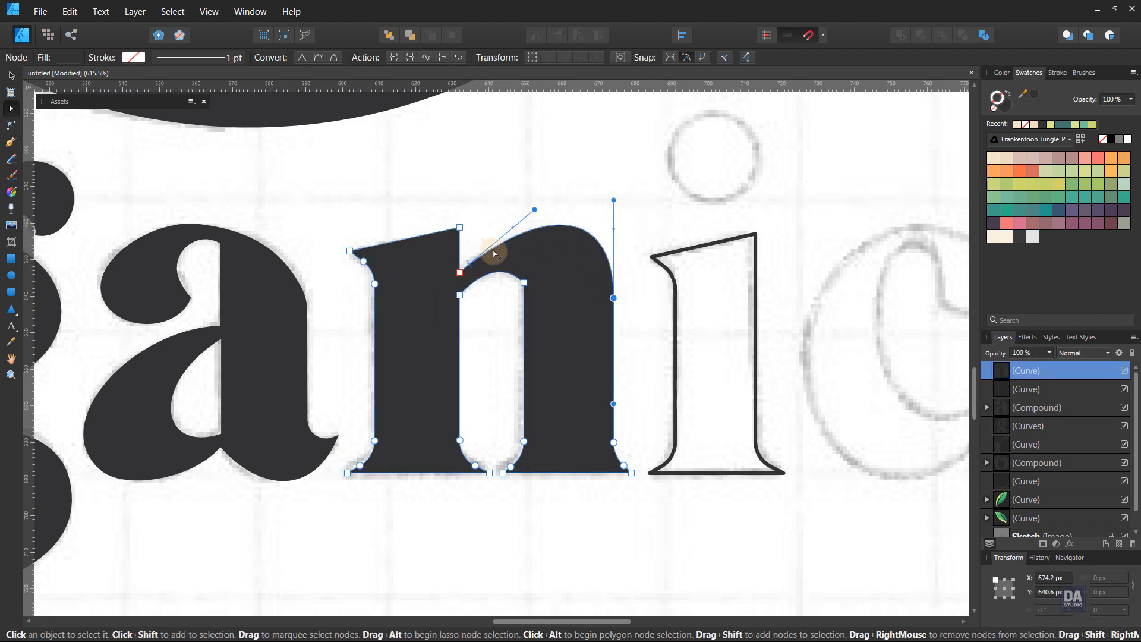
left_click_drag(535, 210, 545, 201)
left_click(593, 172)
- Swap the stroke and fill of the i's stem so it becomes a solid dark shape
scroll(581, 310, "down", 4)
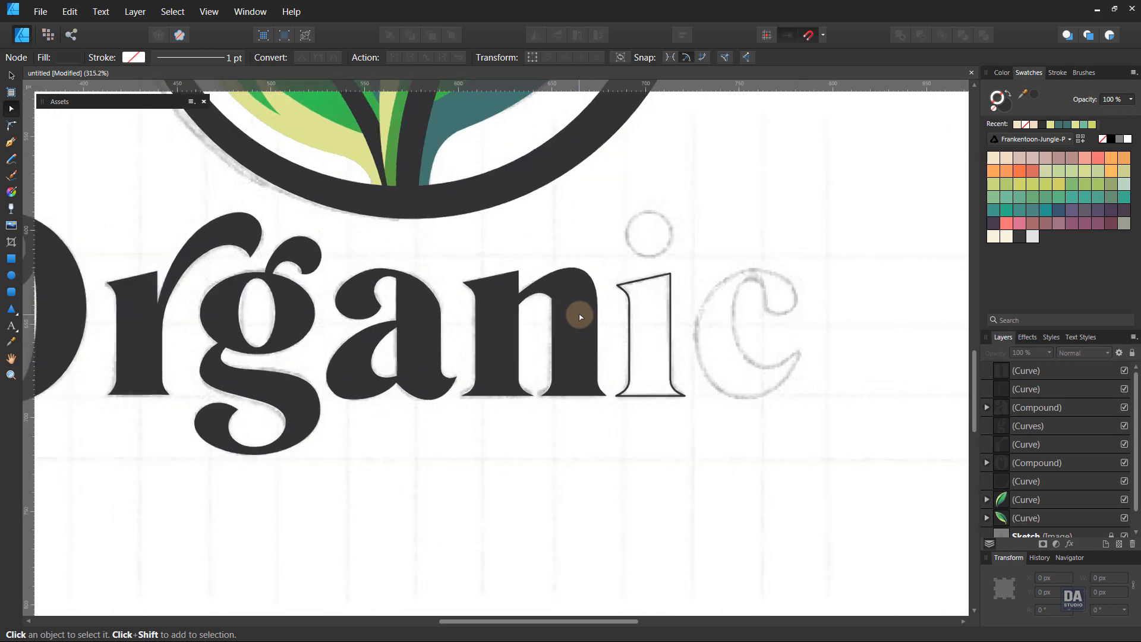
key("p")
mouse_move(588, 331)
left_mouse_down()
mouse_move(760, 342)
mouse_move(712, 379)
left_mouse_up()
left_click(608, 358, "ctrl")
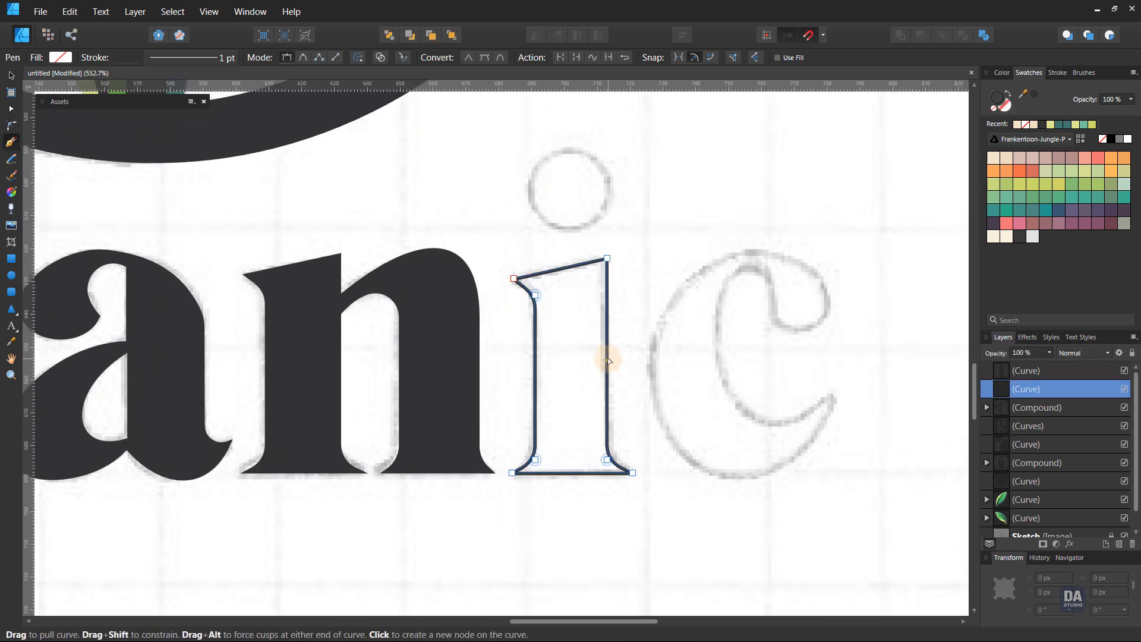
left_click(1007, 94)
left_click(736, 278, "ctrl")
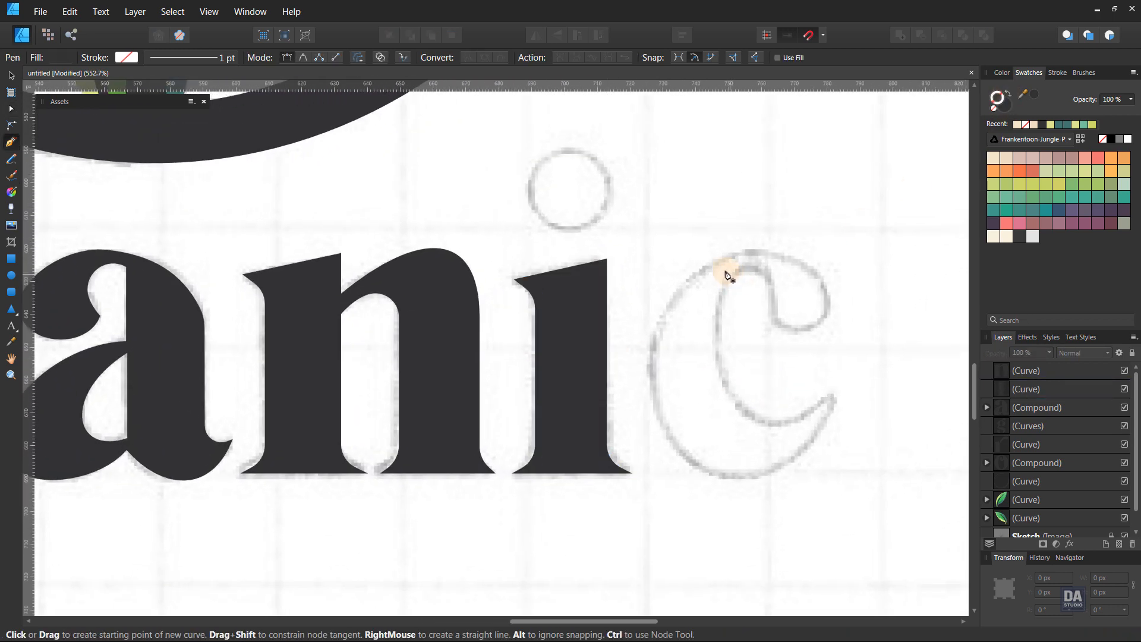
- Draw the i's dot with the Ellipse tool over the sketched circle as a solid dark shape
key("m")
key("e")
mouse_move(539, 156)
left_mouse_down()
mouse_move(621, 238)
mouse_move(585, 220)
left_mouse_up()
key("v")
left_click(655, 247)
- Draw an ellipse about 65.6 by 70.8 px over the sketched c and switch its fill to an outline
left_click_drag(667, 267, 413, 238)
left_click_drag(413, 238, 505, 303)
left_click(10, 275)
left_click_drag(416, 148, 728, 484)
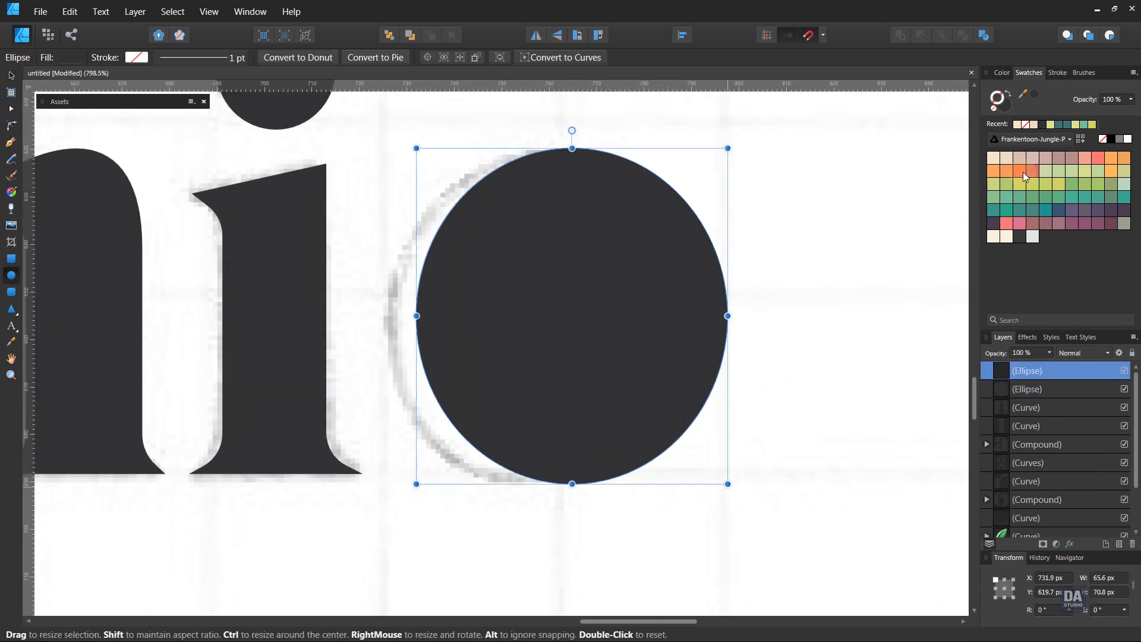
key("shift+x")
- Move the c's ellipse onto the sketched outer curve and resize it to about 60.8 by 71.6 px
key("v")
left_click_drag(598, 318, 572, 327)
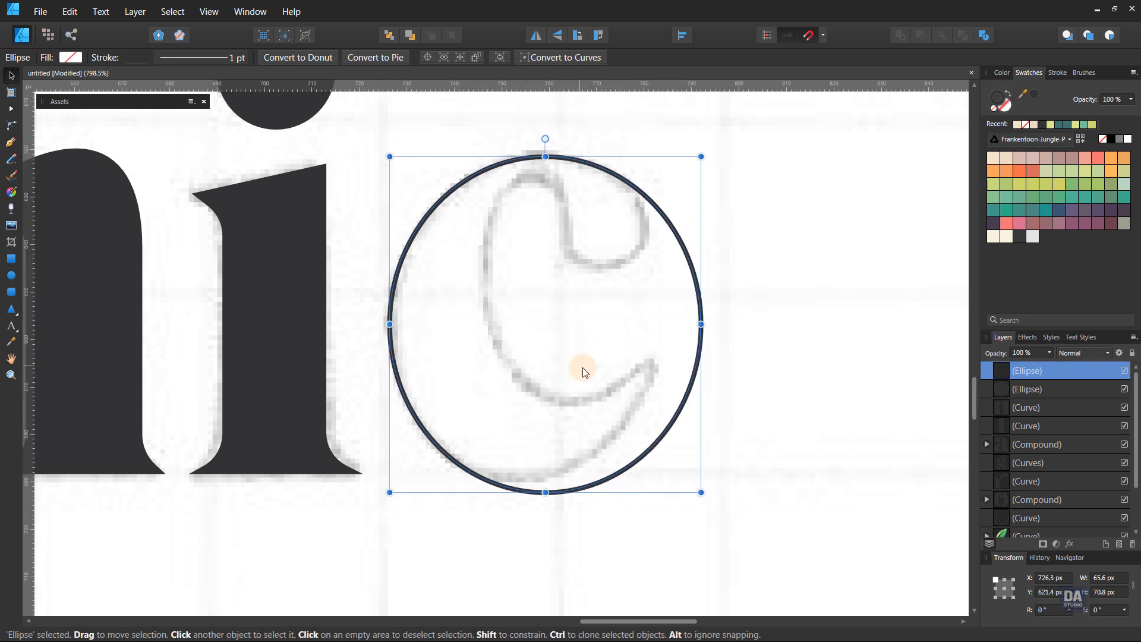
left_click_drag(689, 496, 671, 484)
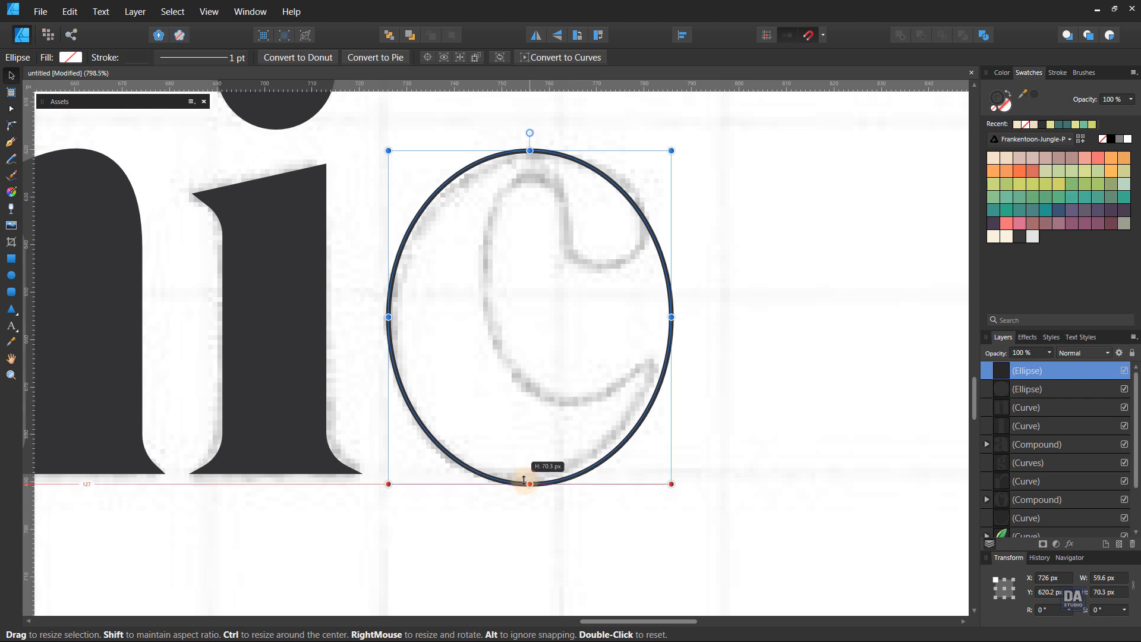
left_click_drag(671, 150, 676, 144)
mouse_move(423, 415)
left_mouse_down()
mouse_move(412, 415)
mouse_move(423, 416)
left_mouse_up()
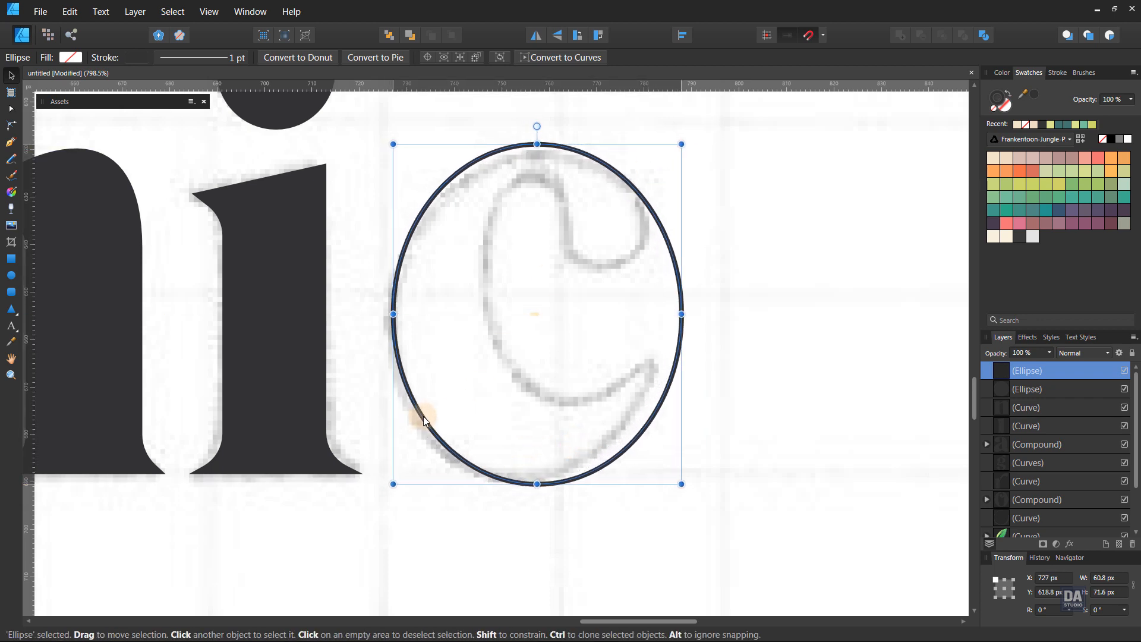
- Convert the c's ellipse to curves, break it at a new upper-right node and the bottom node, and delete the right-hand segment
left_click(586, 57)
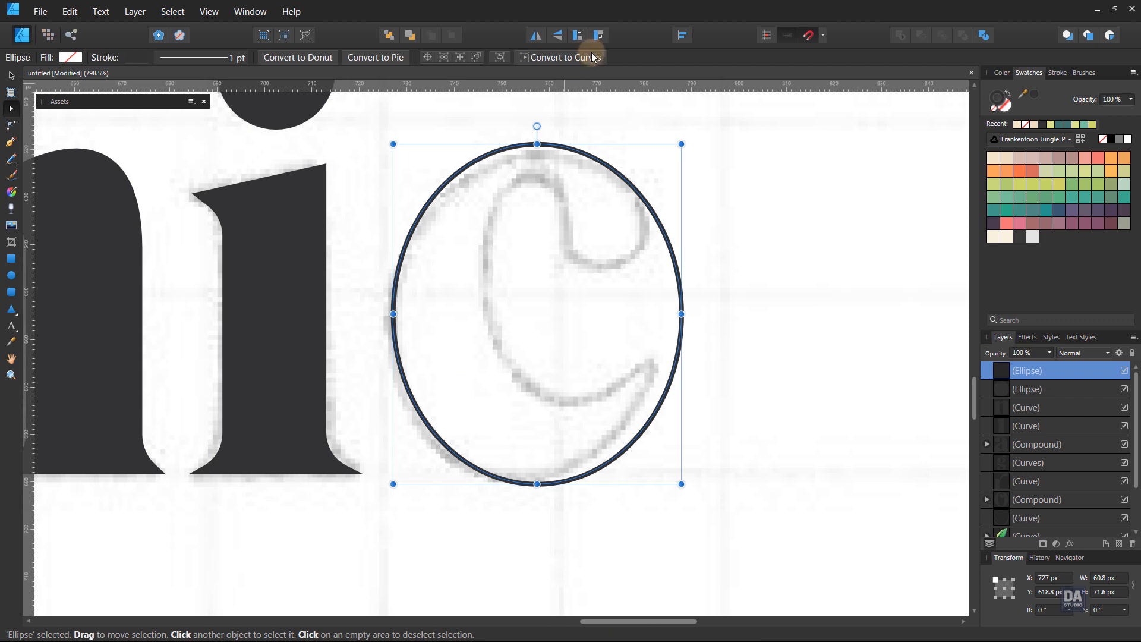
left_click(633, 189)
left_click(397, 60)
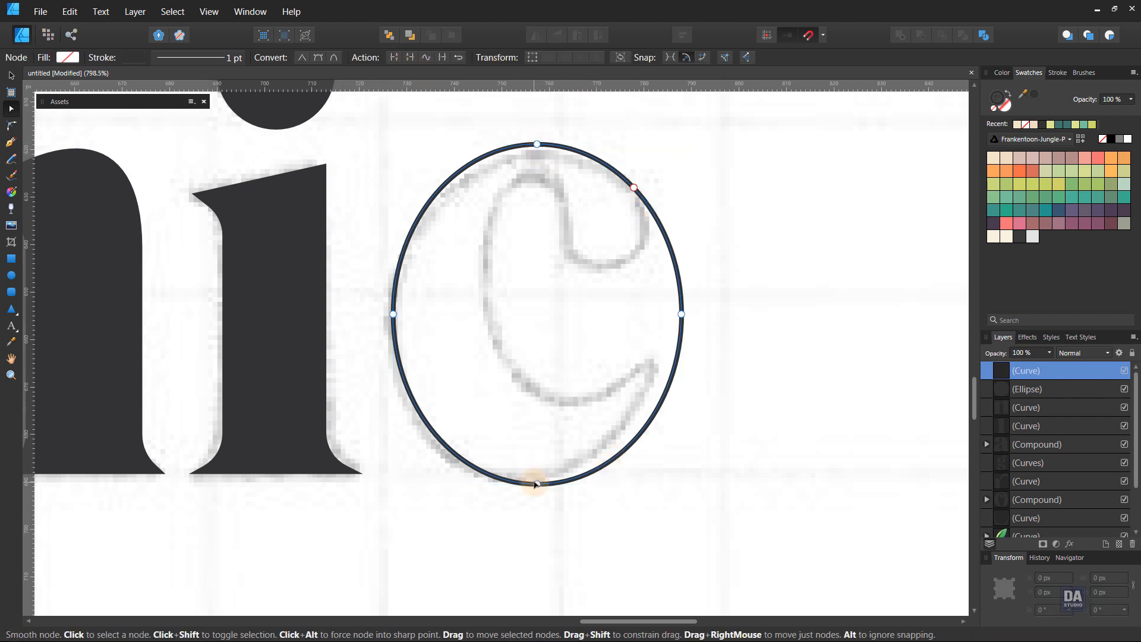
left_click(537, 484)
left_click(396, 59)
key("v")
left_click(684, 351)
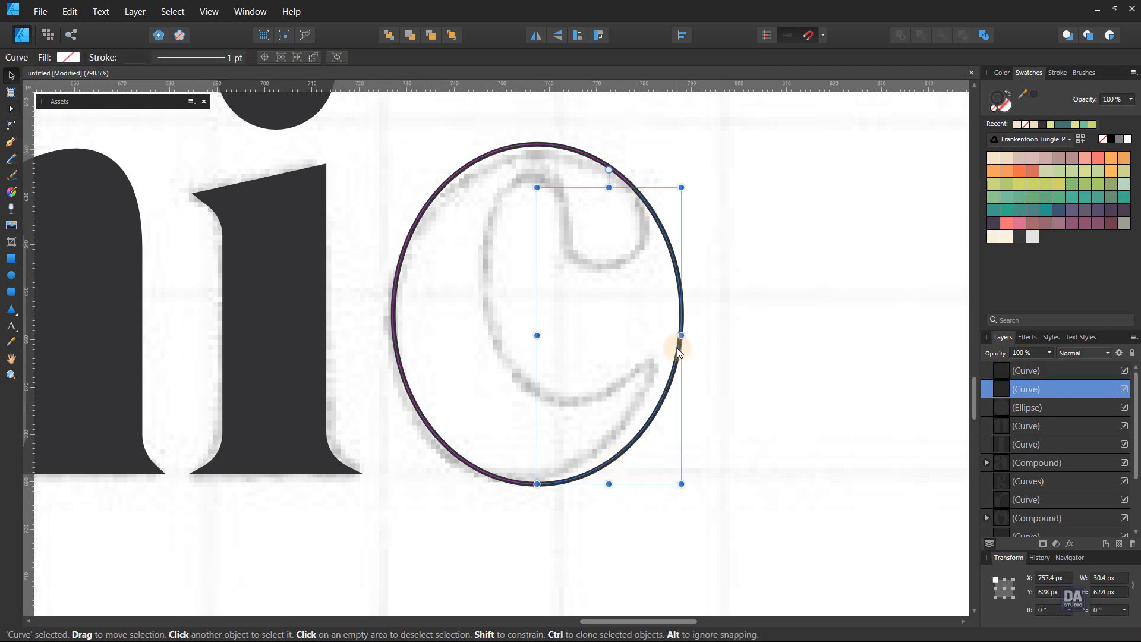
key("Delete")
- Extend the c's outline with the Pen tool from its bottom end to the sketched lower tip and adjust the bend
left_click(536, 484)
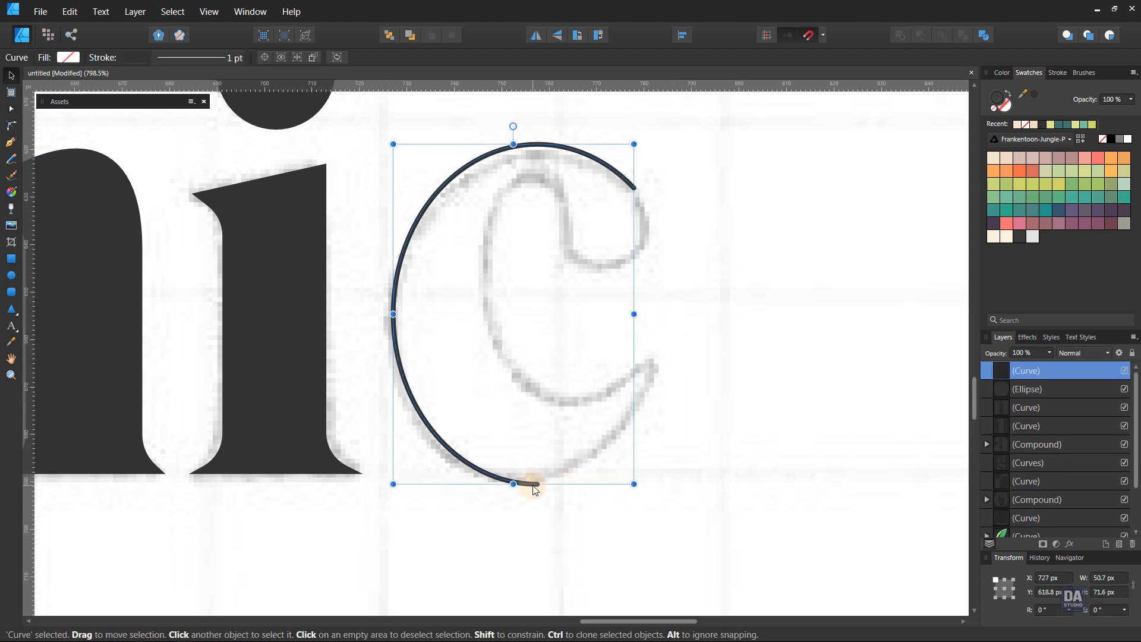
key("p")
left_click(536, 483)
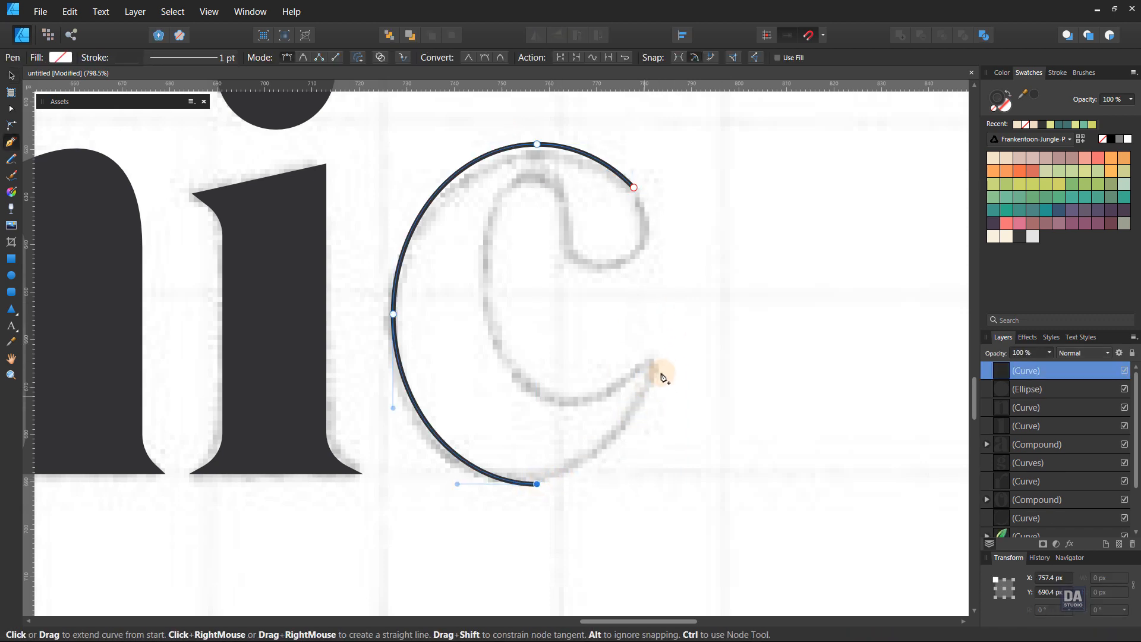
left_click_drag(662, 364, 714, 246)
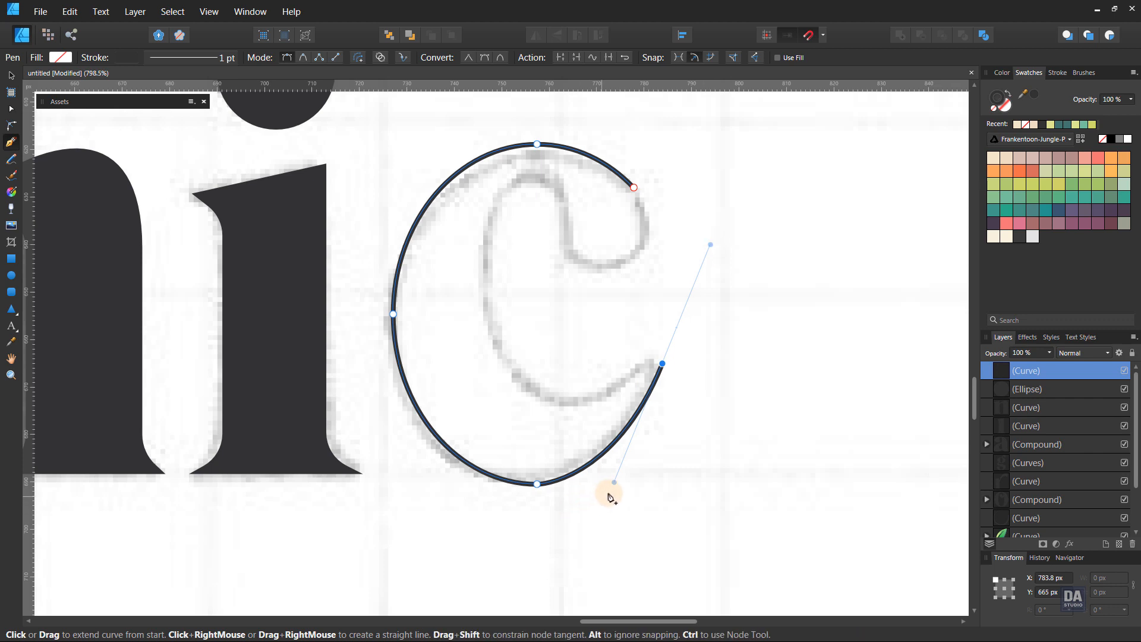
left_click_drag(557, 482, 629, 475)
key("ctrl+z")
left_click(537, 483, "ctrl")
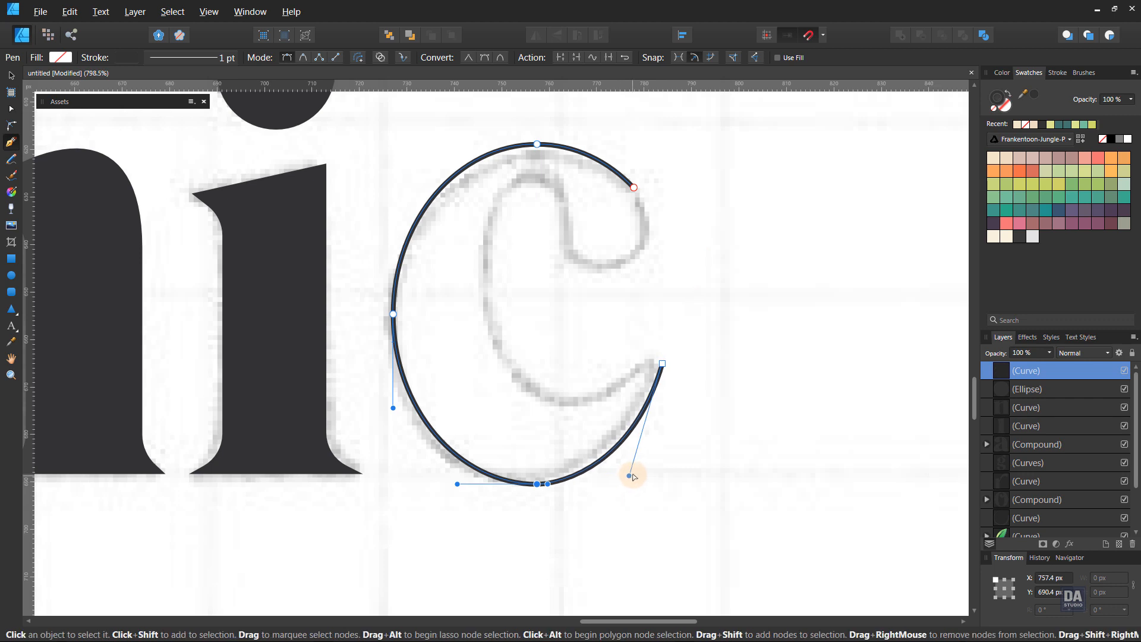
left_click(662, 364)
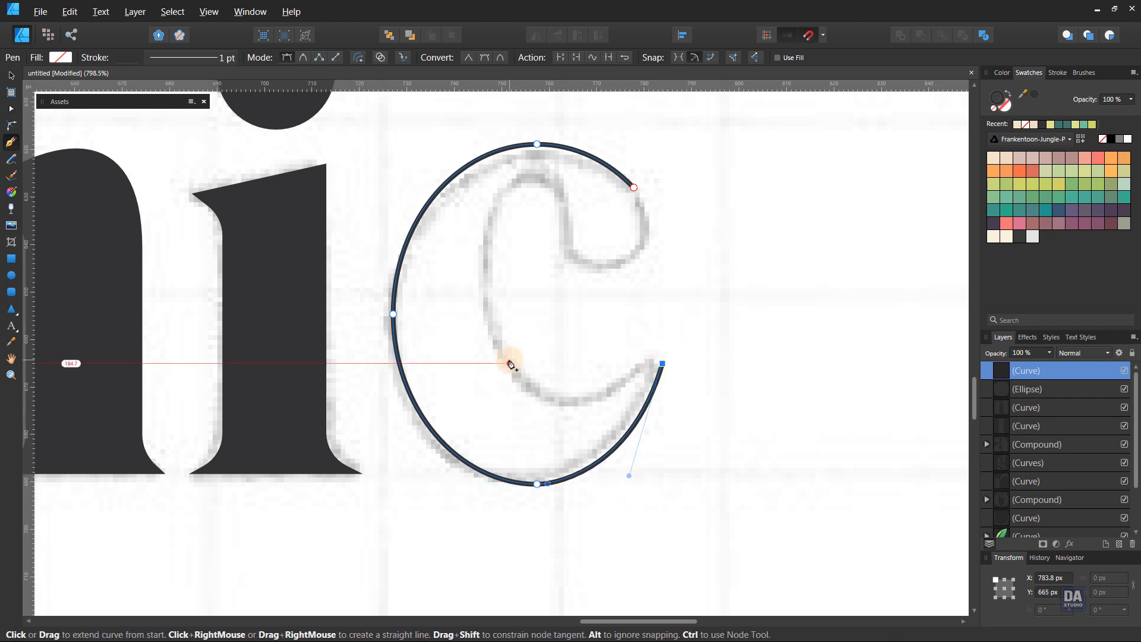
- Continue the c's outline from its upper end around the sketched rounded terminal and fine-tune its nodes and handles
left_click(634, 187)
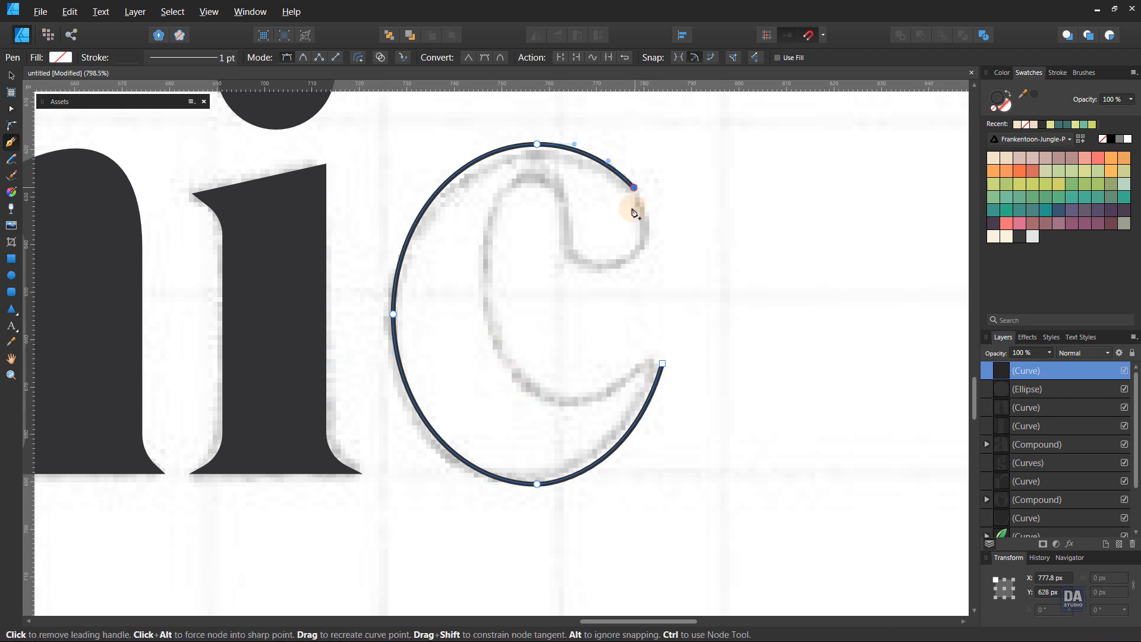
left_click_drag(572, 255, 636, 313)
left_click_drag(635, 203, 662, 218)
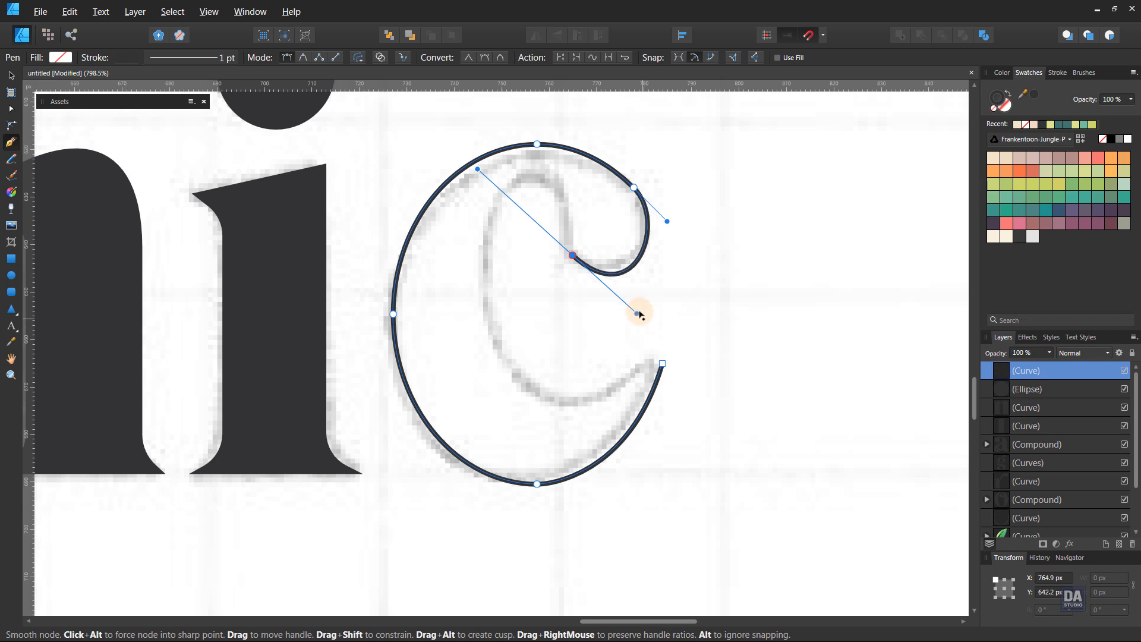
left_click_drag(635, 311, 638, 305)
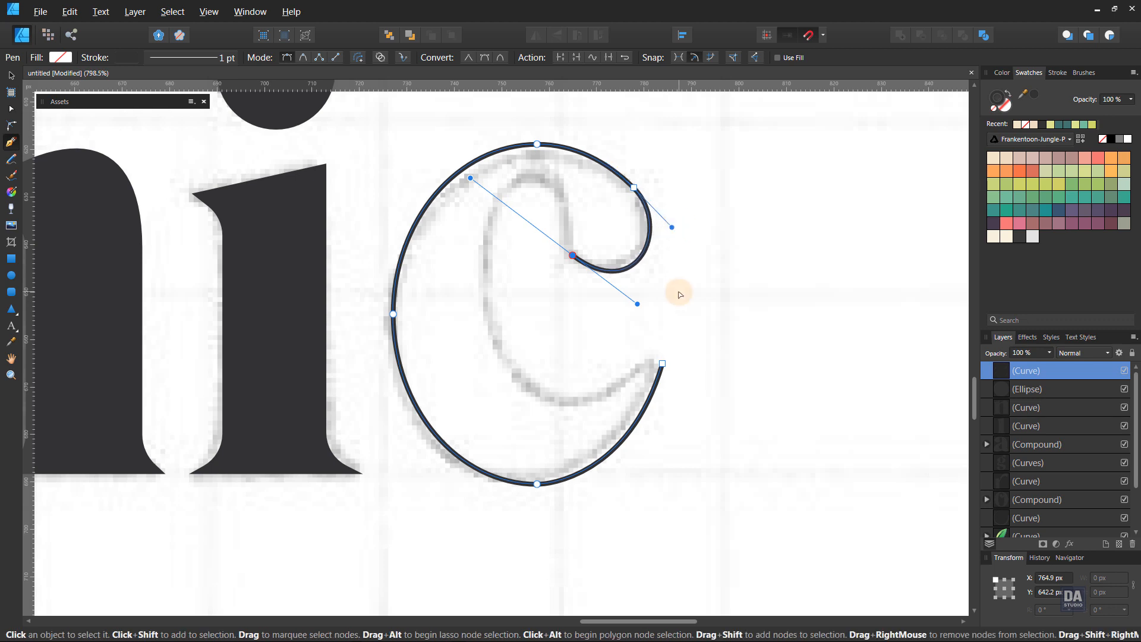
key("Escape")
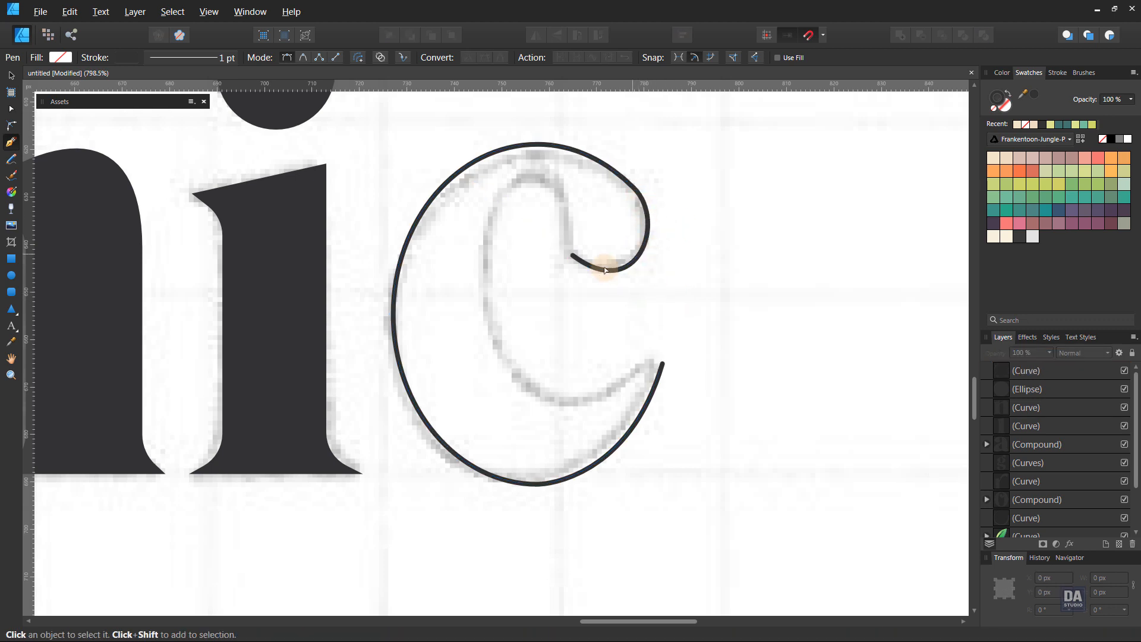
left_click(634, 188)
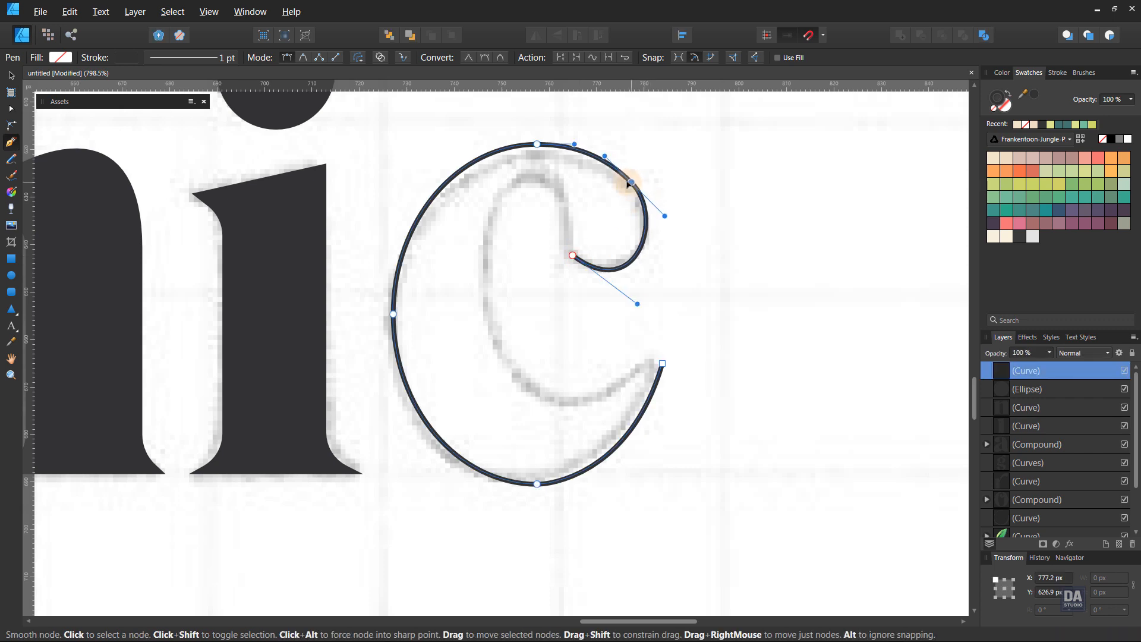
key("Escape")
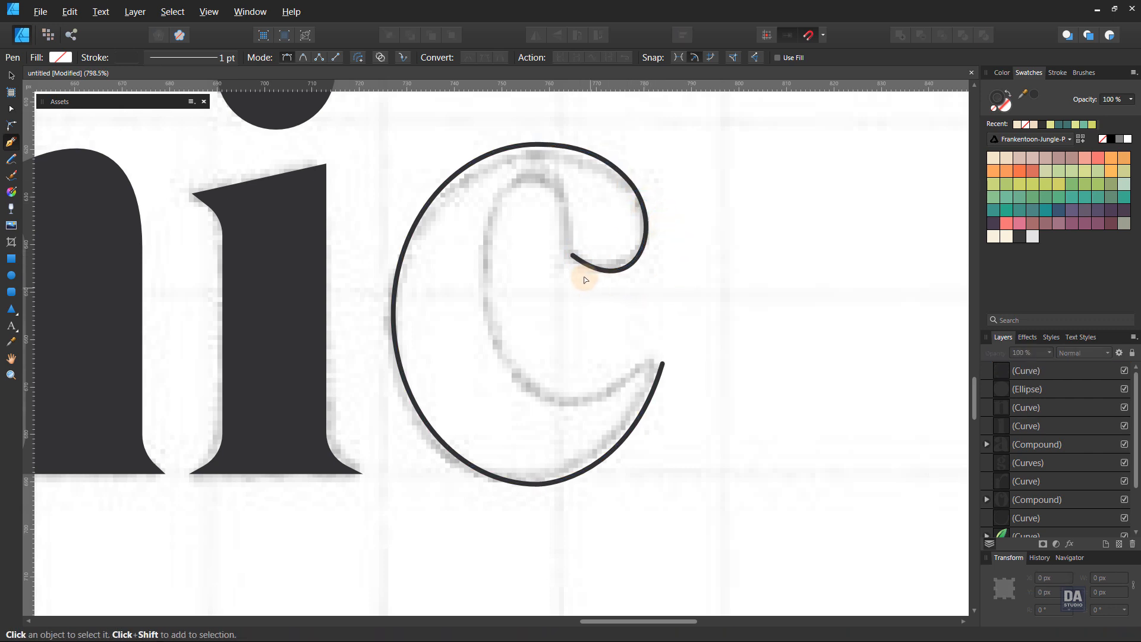
- Draw the c's inner curve from the terminal's corner up to the top of the counter and adjust its nodes to the sketch
left_click(572, 255)
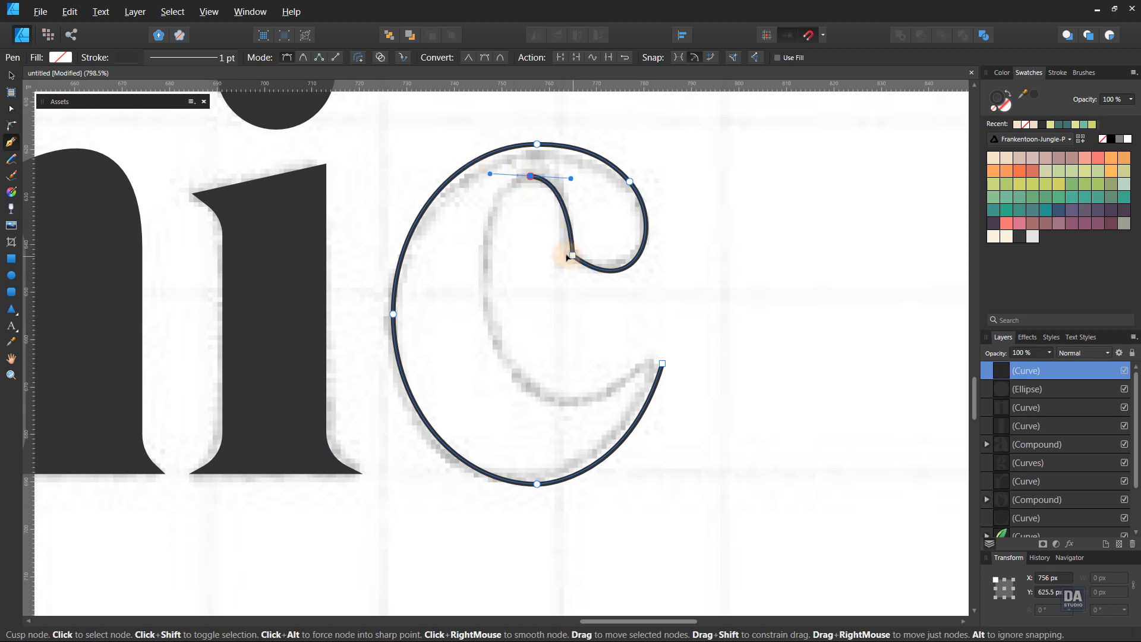
left_click_drag(569, 255, 637, 309)
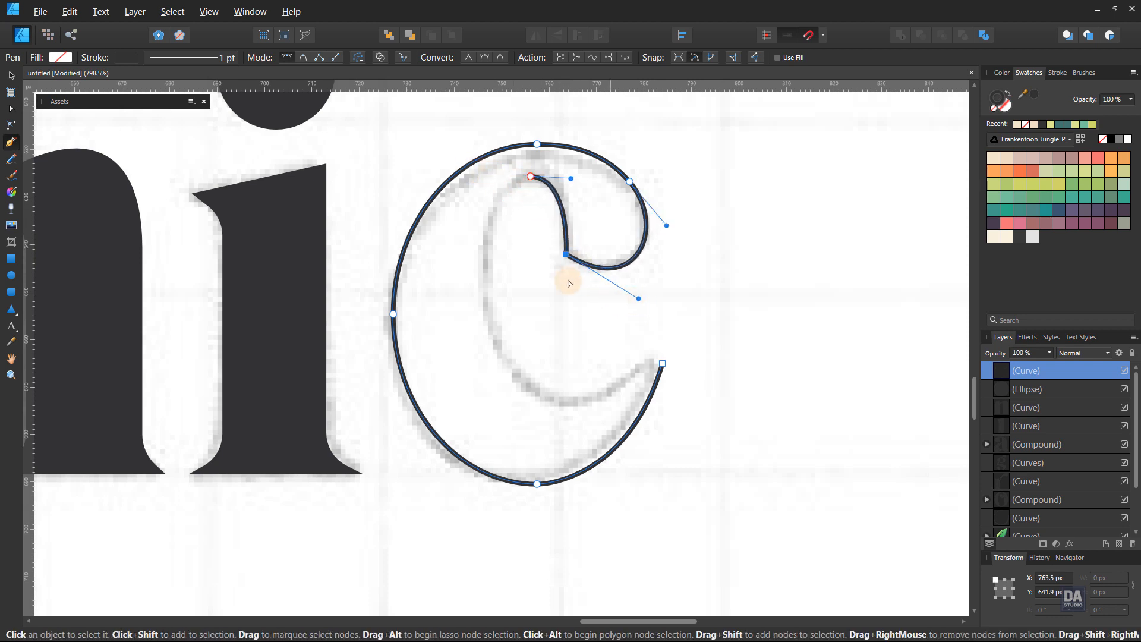
left_click_drag(531, 176, 583, 182)
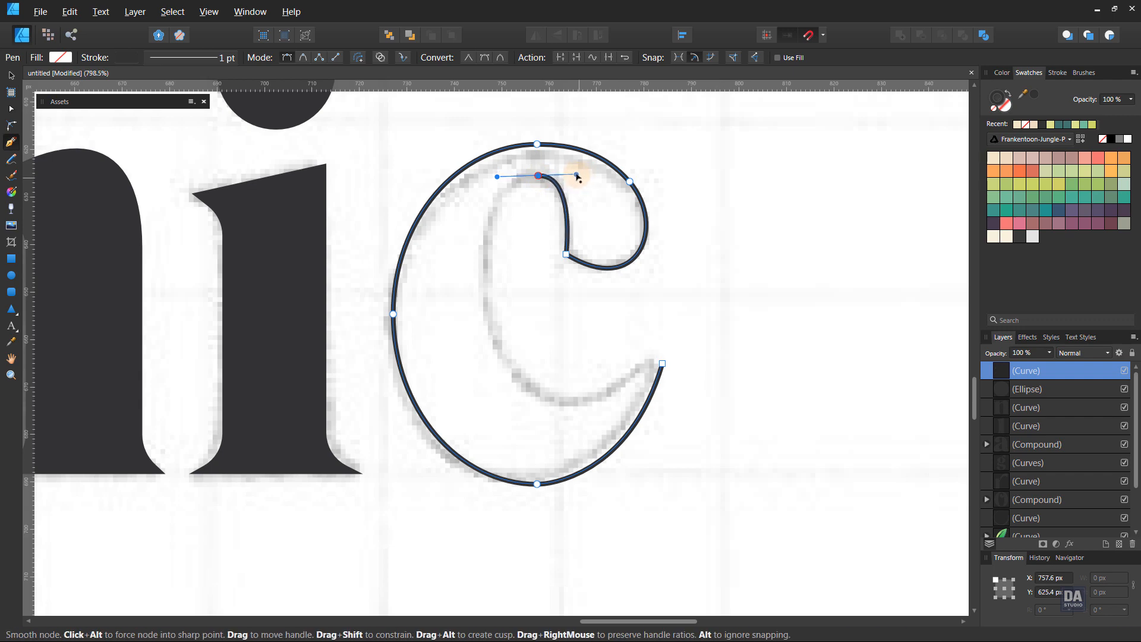
key("ctrl+d")
- Draw an ellipse inside the c, rotate it 2°, and fit it to the sketched counter at about 23.7 by 47.5 px
key("m")
left_click_drag(505, 192, 618, 402)
mouse_move(561, 173)
left_mouse_down()
mouse_move(547, 175)
mouse_move(557, 174)
left_mouse_up()
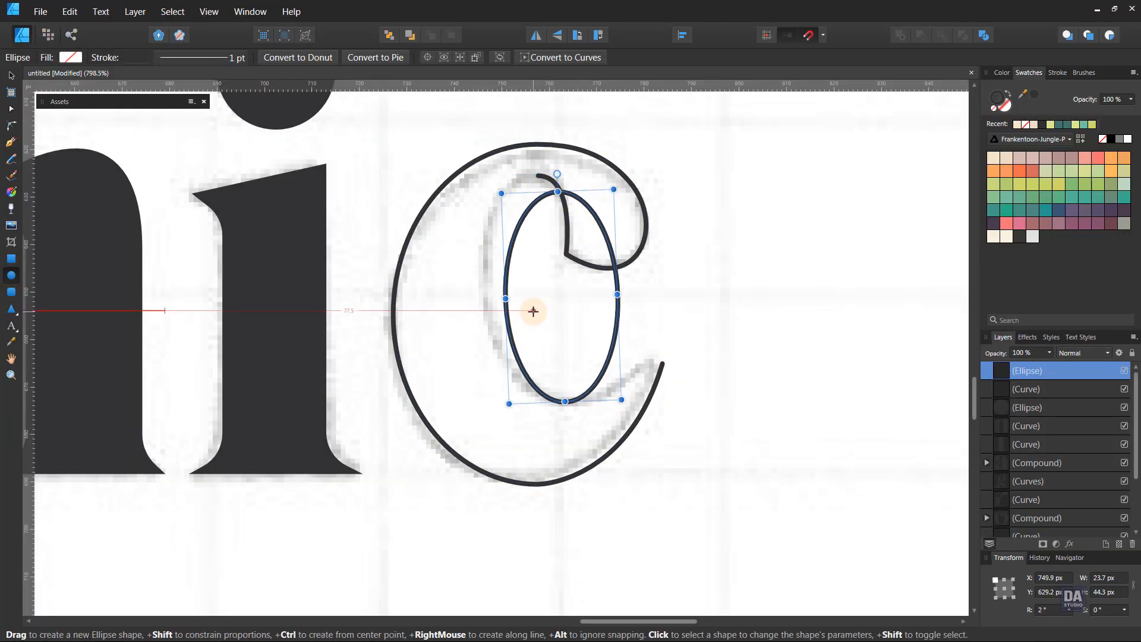
key("v")
left_click_drag(543, 314, 525, 304)
left_click_drag(539, 181, 538, 173)
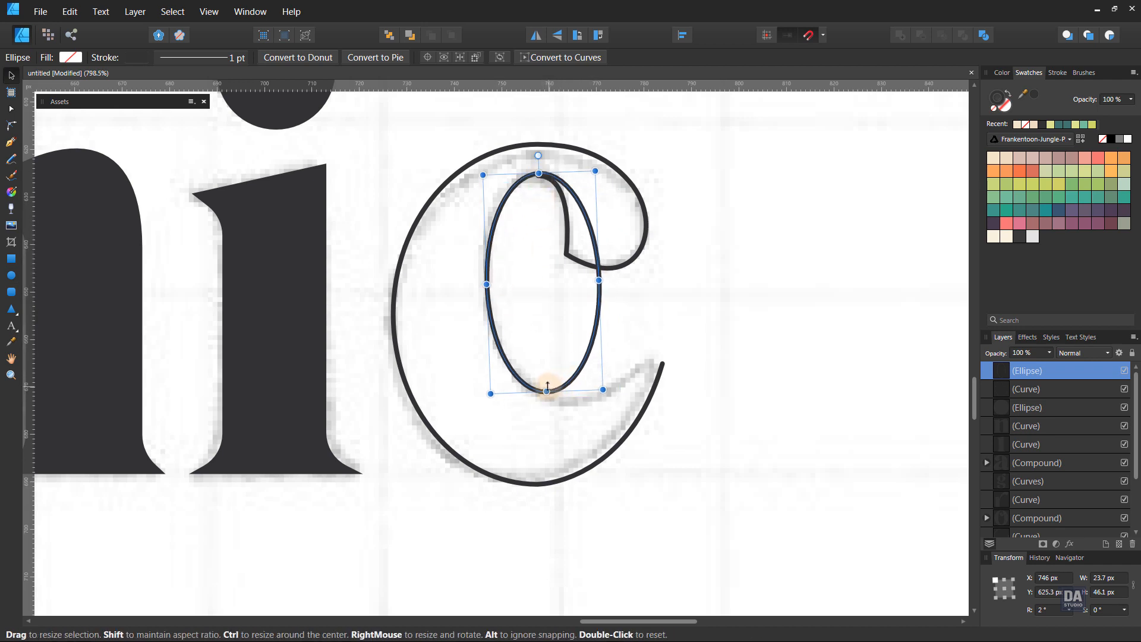
left_click_drag(547, 391, 545, 395)
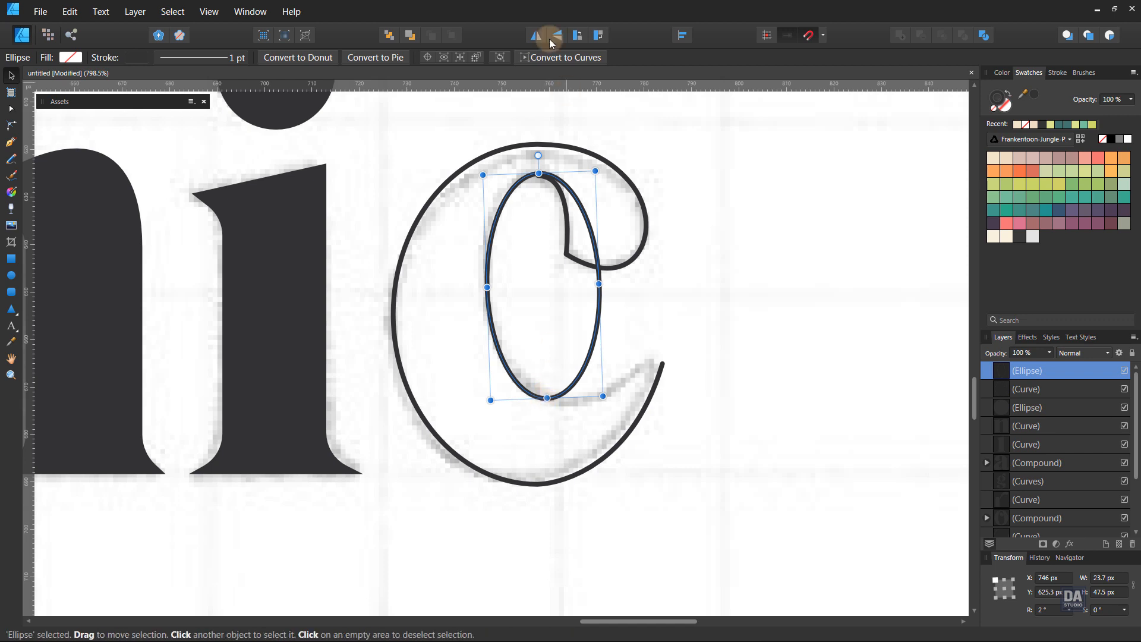
- Convert the c's counter ellipse to curves, break it at the top and bottom nodes, and move the right half aside
left_click(560, 58)
key("a")
left_click(539, 173)
left_click(394, 61)
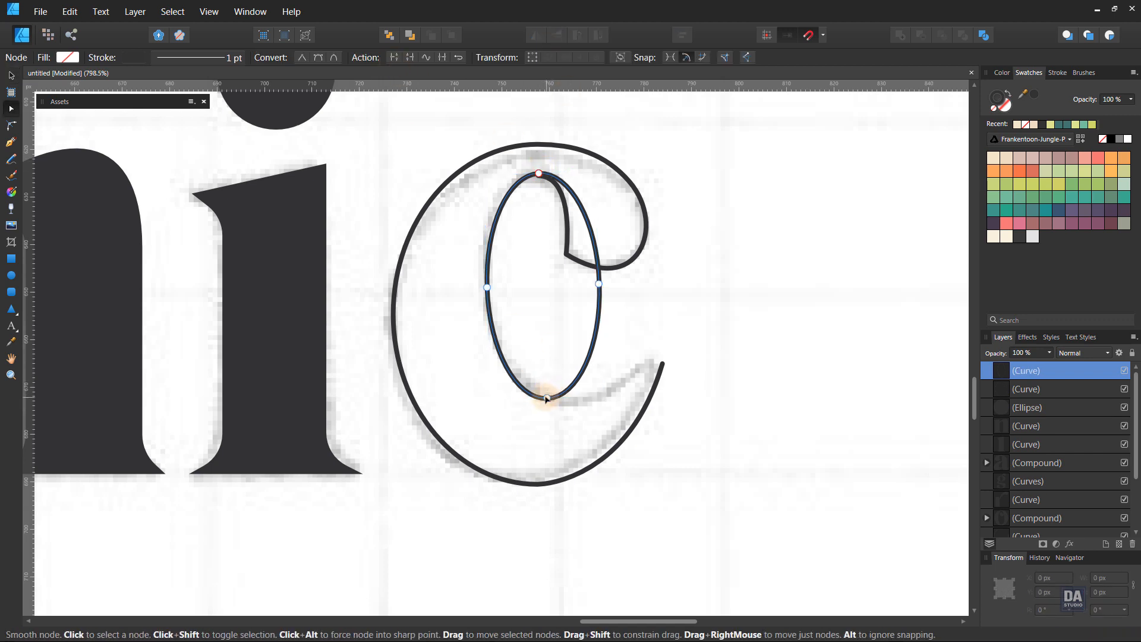
left_click(546, 398)
left_click(394, 58)
key("v")
left_click_drag(597, 321, 835, 329)
- Align the top node of the ellipse's left half with the end of the c's inner curve and join the two curves
scroll(532, 191, "up", 5)
left_click(533, 152)
key("a")
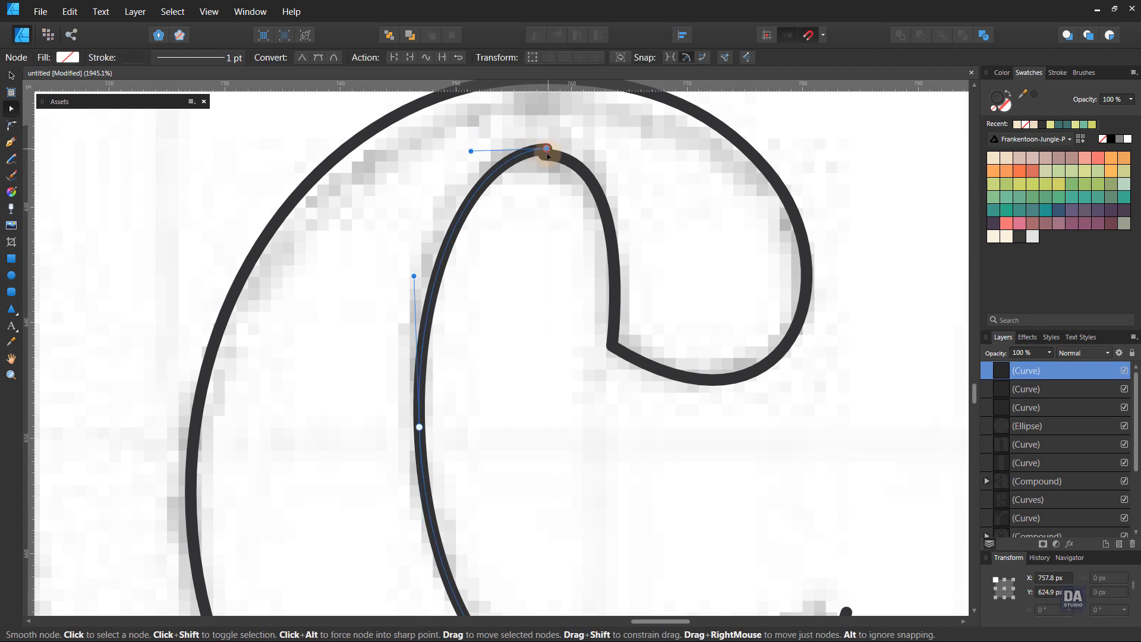
left_click_drag(549, 156, 542, 158)
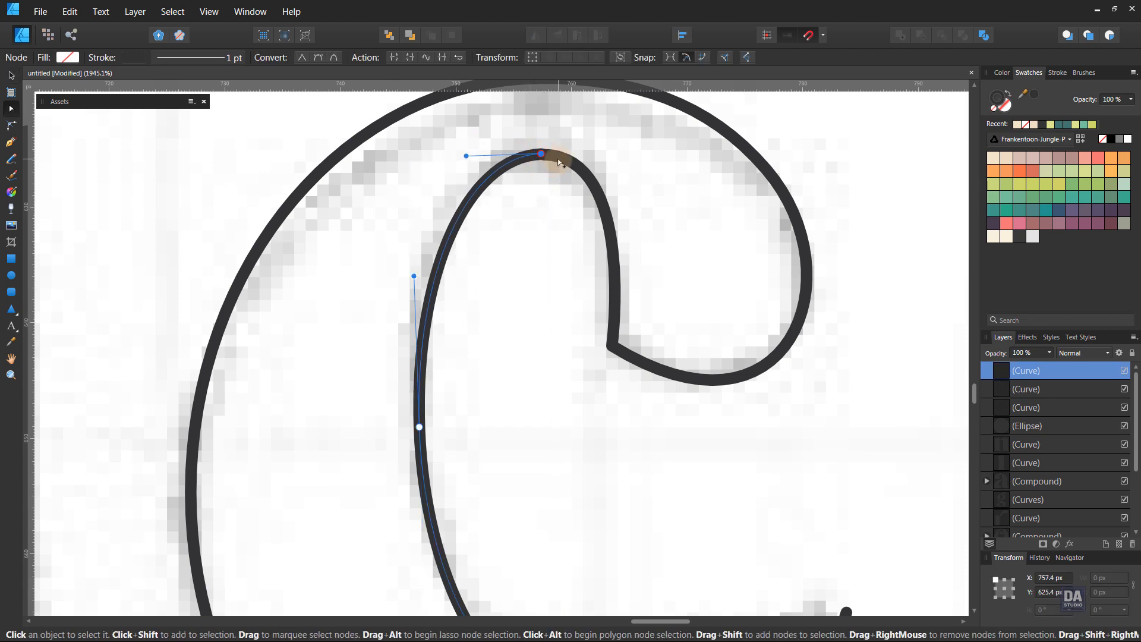
left_click(560, 162, "shift")
left_click_drag(541, 159, 544, 155)
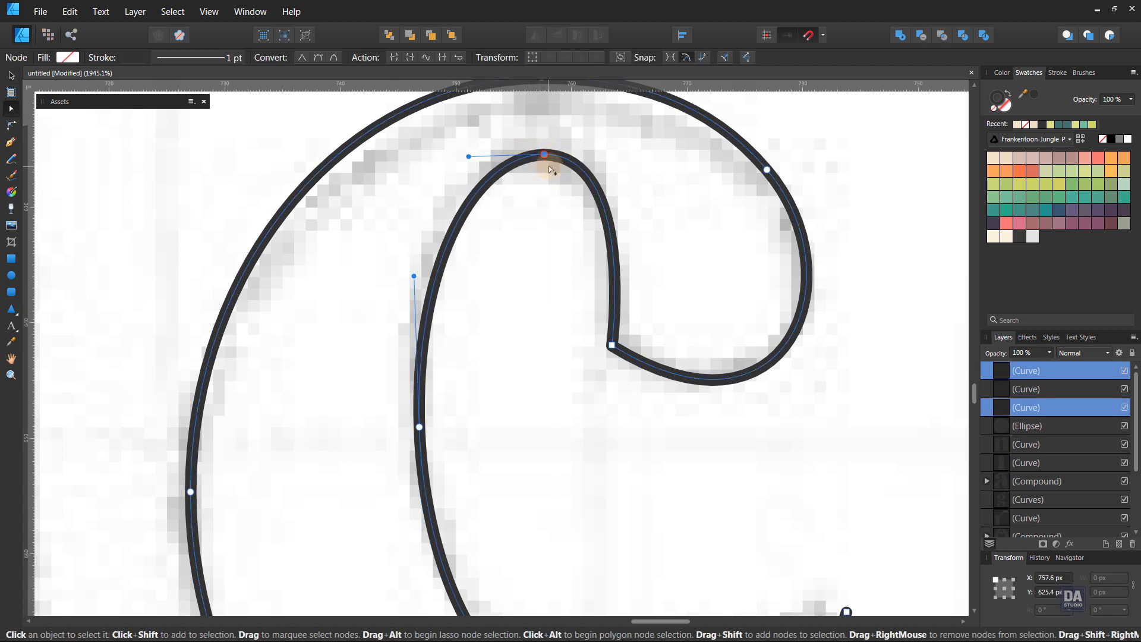
left_click(440, 59)
- Extend the c's inner curve from its lower end up to the sketched tip with the Pen tool and adjust its bend
left_click_drag(652, 425, 535, 135)
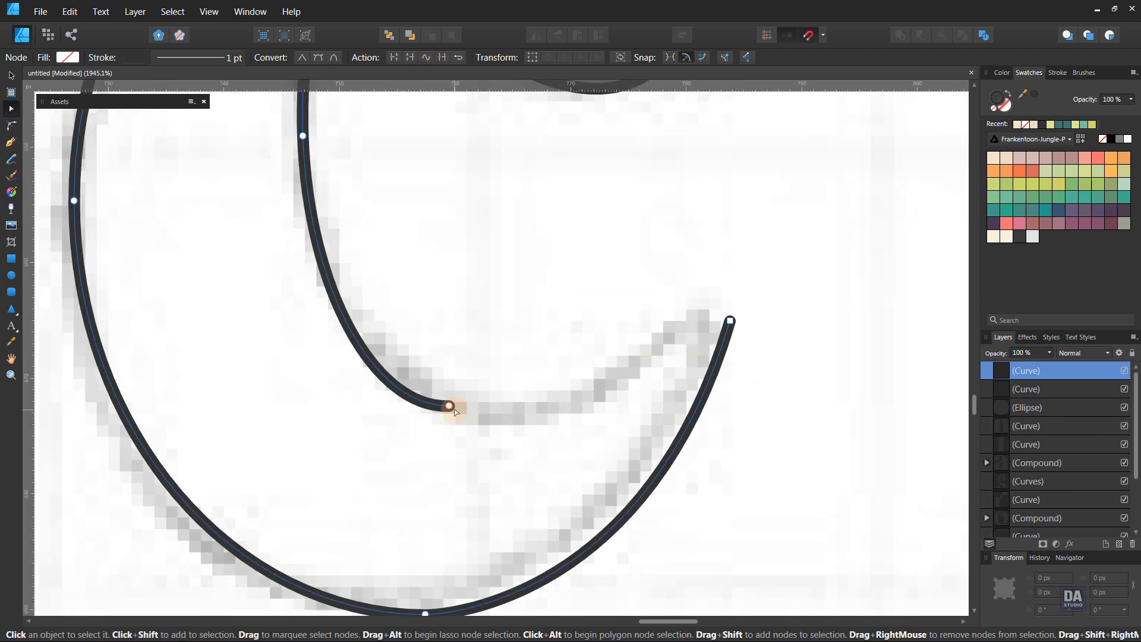
left_click(450, 407)
left_click_drag(373, 408, 357, 384)
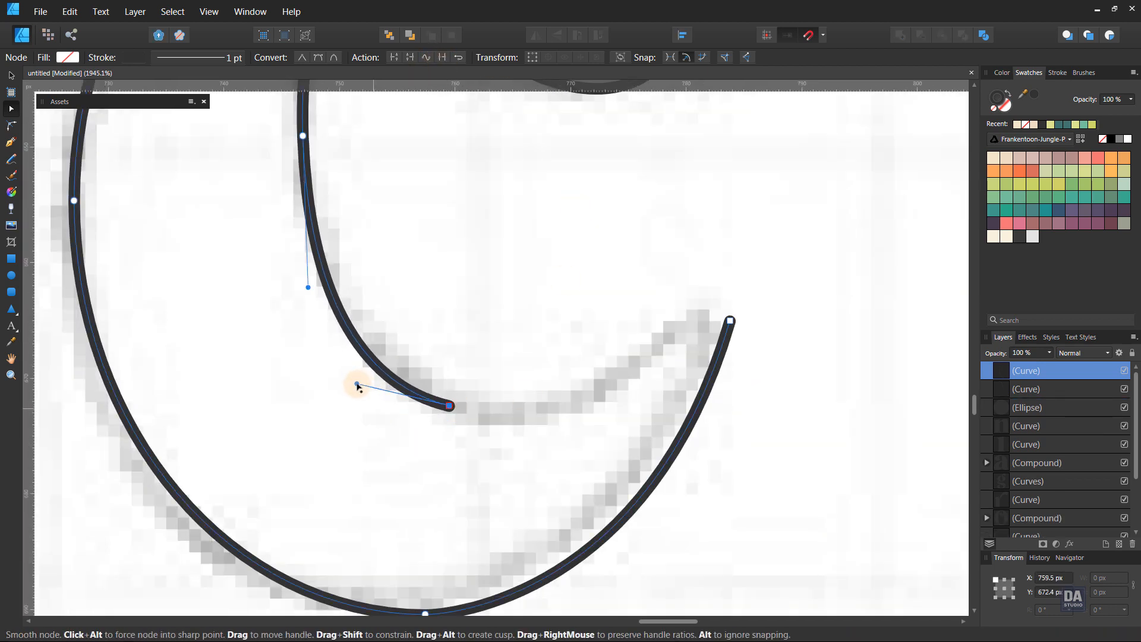
key("p")
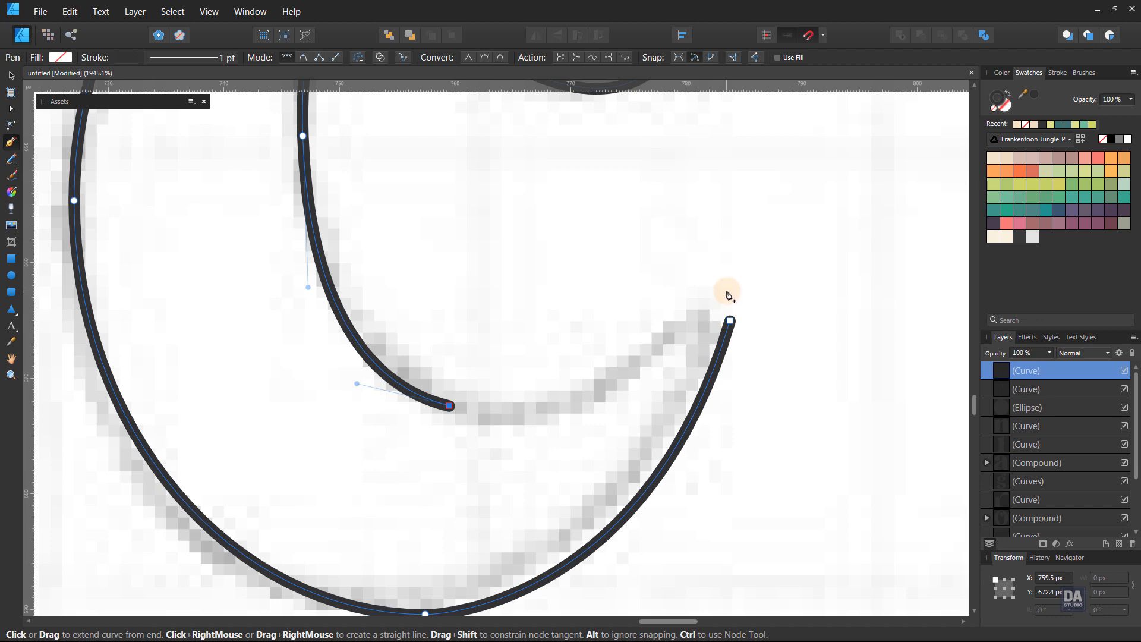
left_click_drag(726, 291, 846, 145)
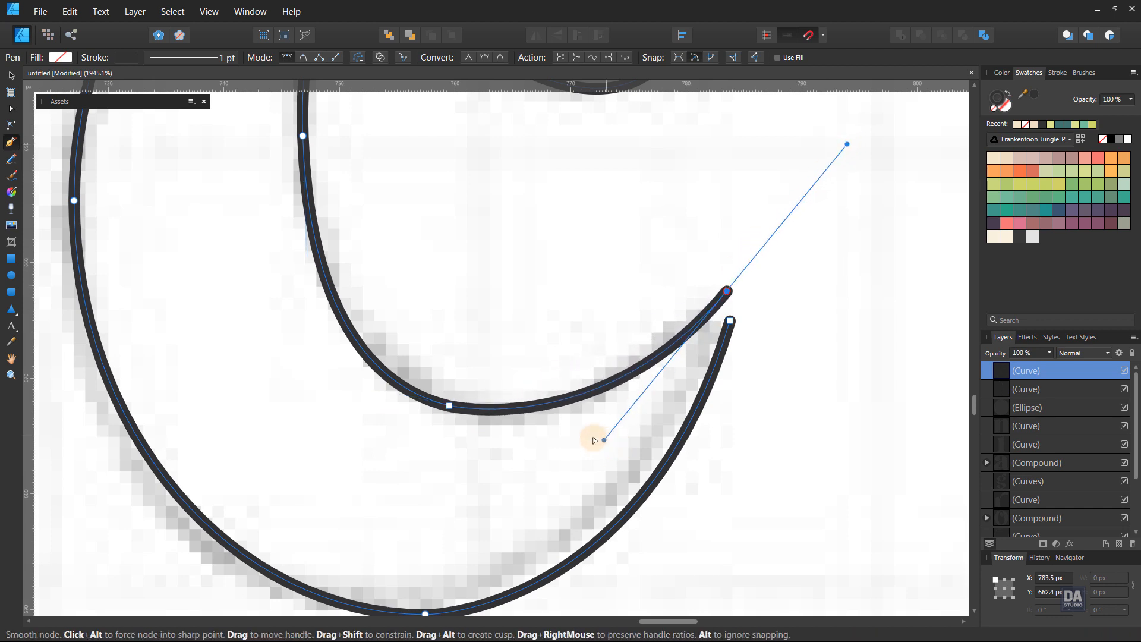
left_click_drag(474, 409, 482, 411)
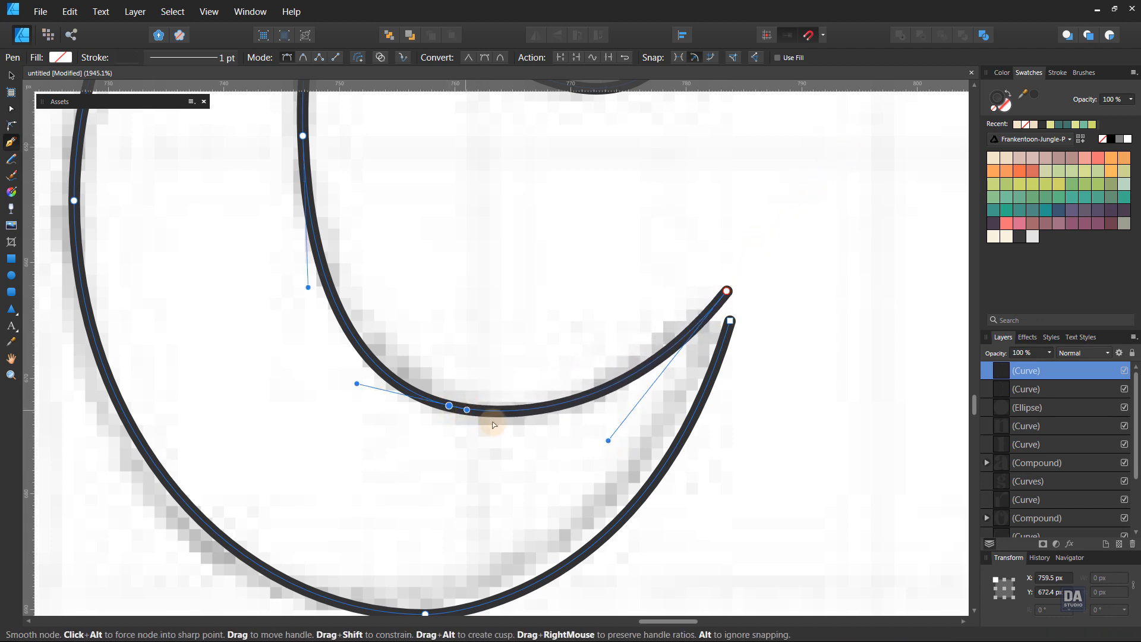
left_click_drag(609, 439, 612, 440)
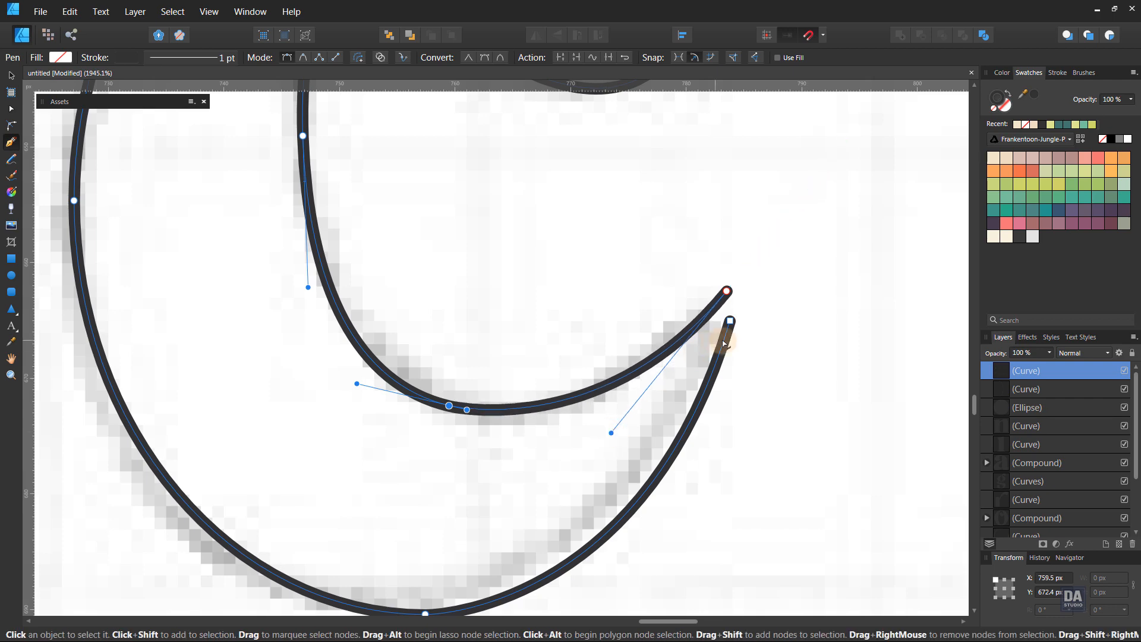
- Close the c's outline at its lower tip and swap its dark stroke to a fill
left_click(730, 321)
left_click_drag(730, 321, 732, 307)
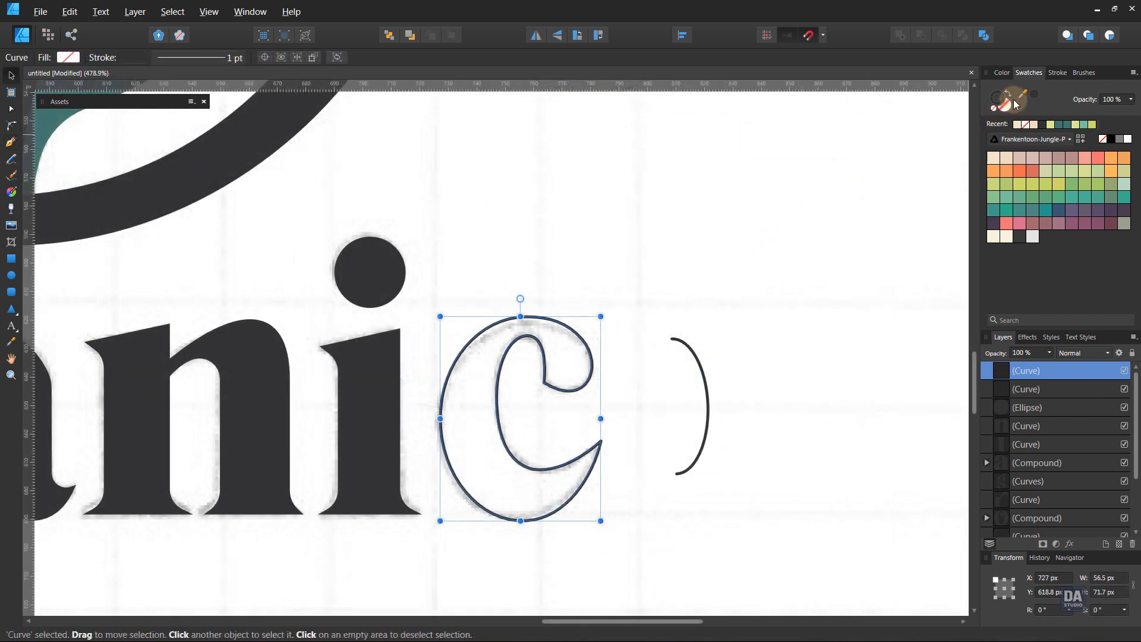
left_click(1008, 94)
left_click(744, 270)
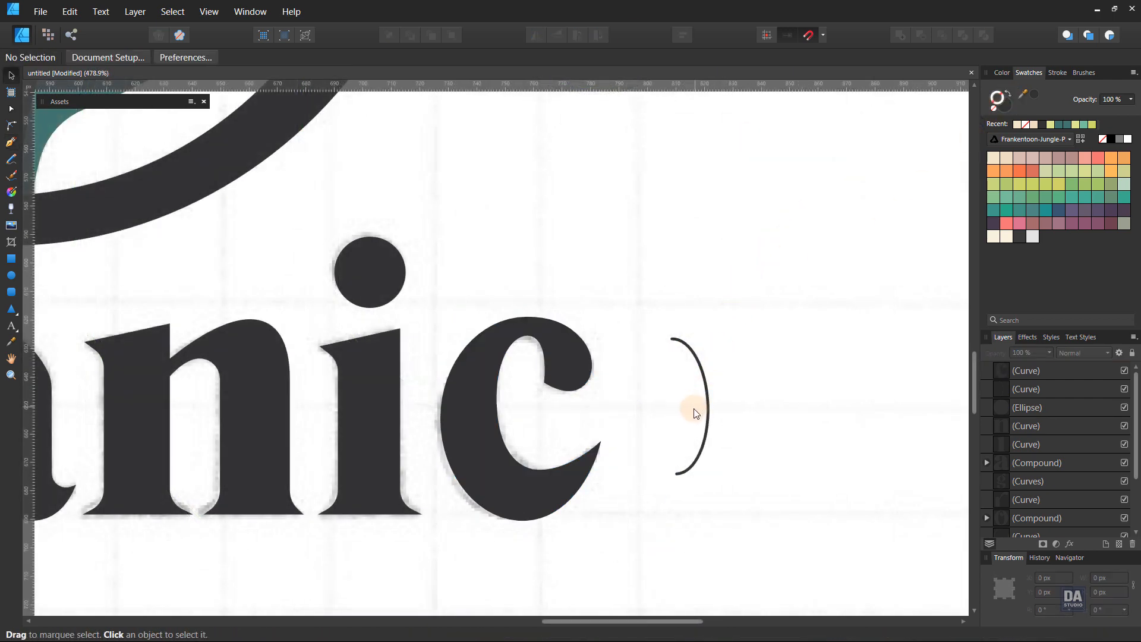
- Delete the leftover right half of the ellipse beside the c
left_click(706, 437)
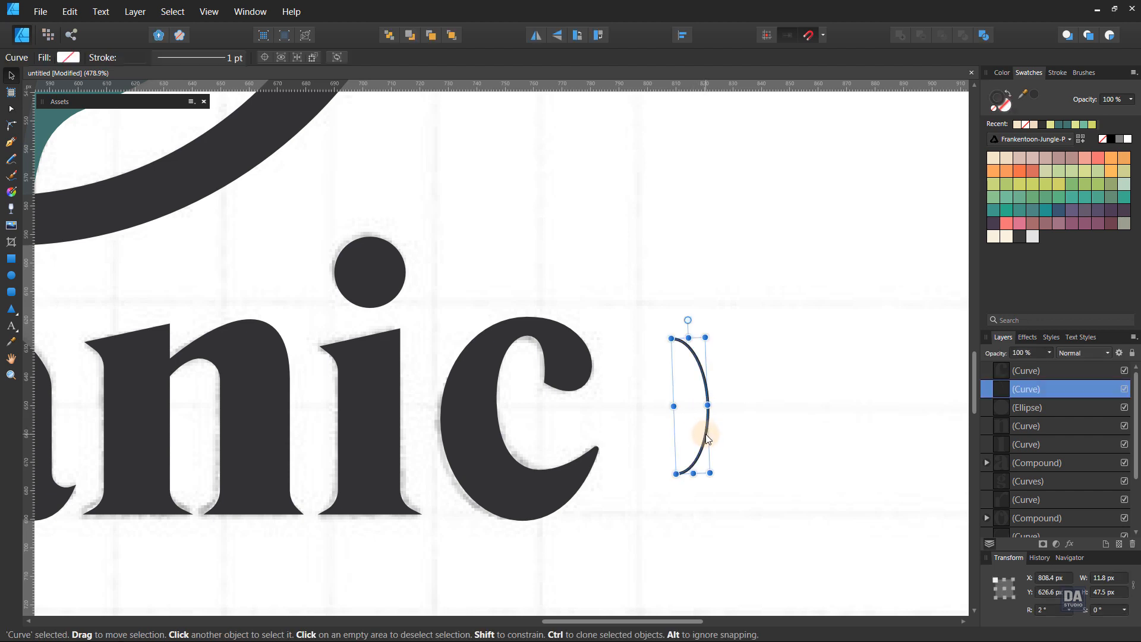
key("Delete")
key("ctrl+0")
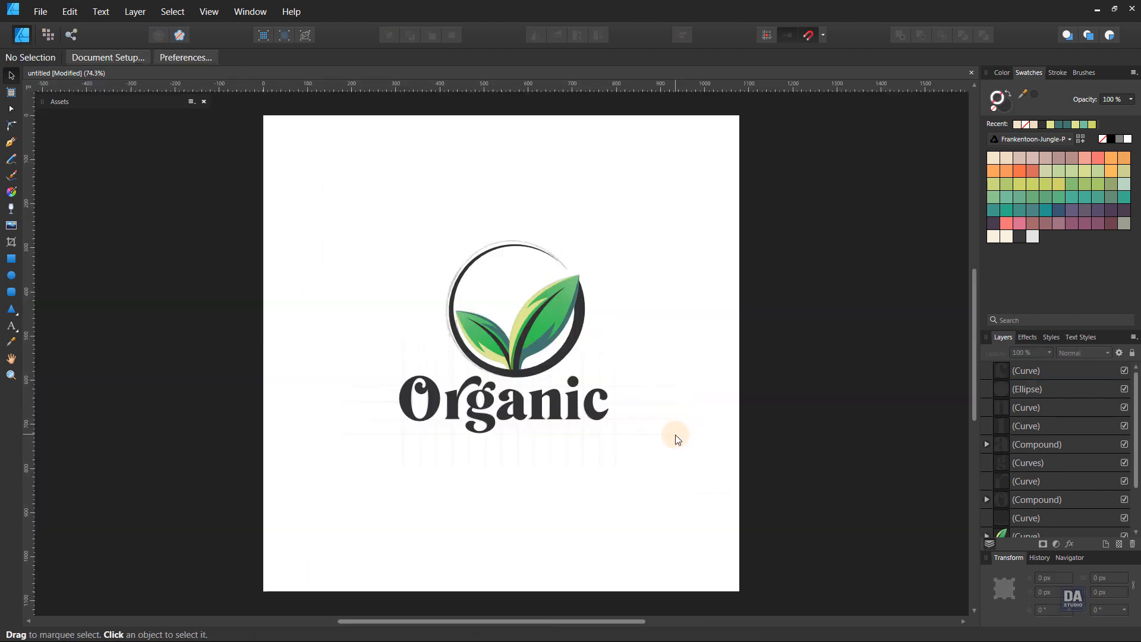
- Add the art text "VEGANS" below the Organic lettering
key("z")
left_click_drag(542, 443, 650, 466)
key("t")
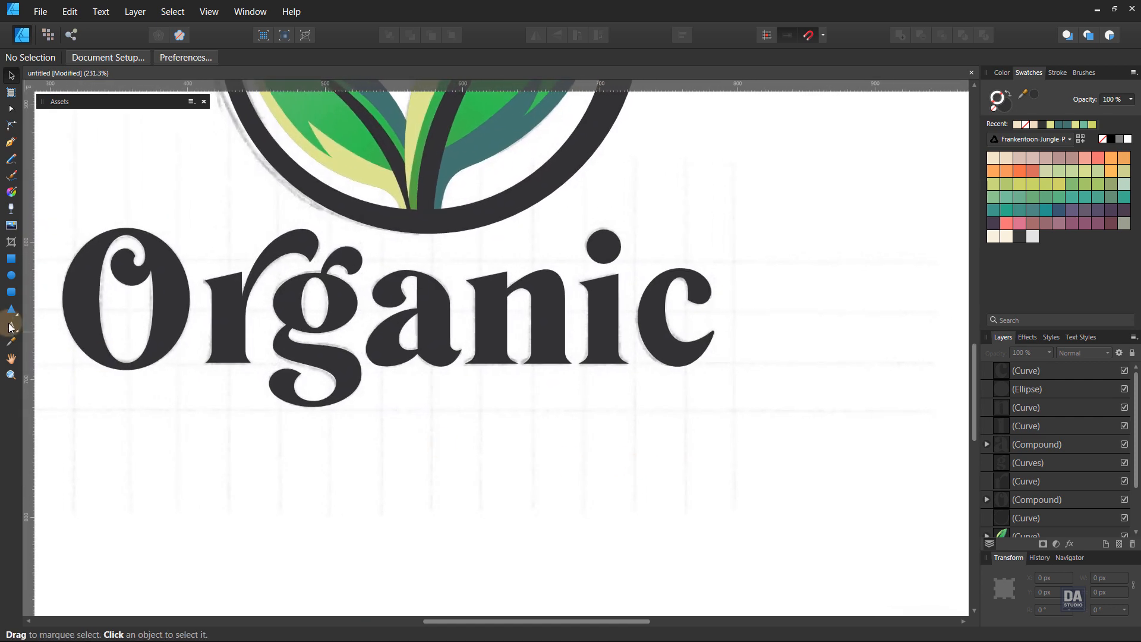
left_click(505, 437)
type("B")
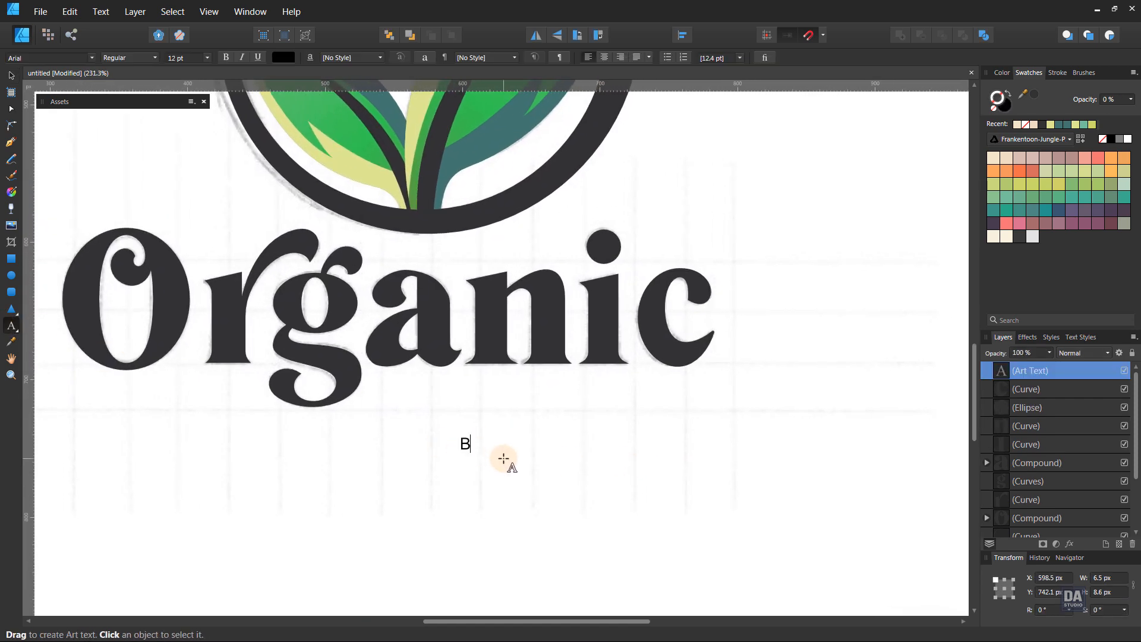
key("BackSpace")
type("VEGANS")
key("Escape")
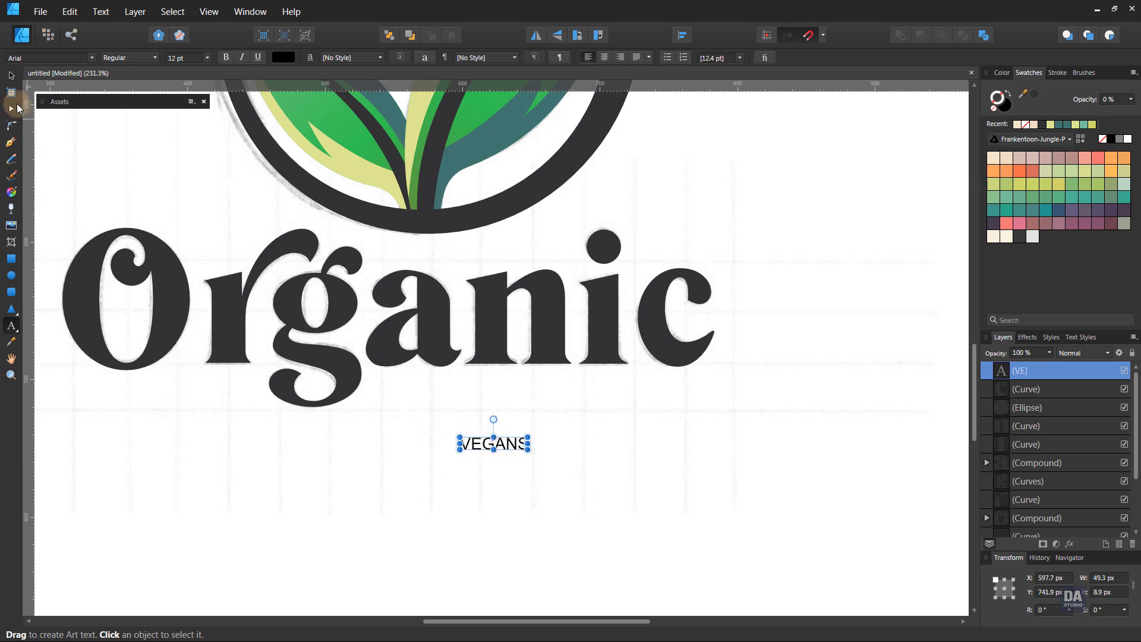
left_click(11, 76)
- Set the VEGANS text in AngsanaUPC and enlarge it beneath the letters "anic" to about 246 by 42.7 px
left_click(88, 61)
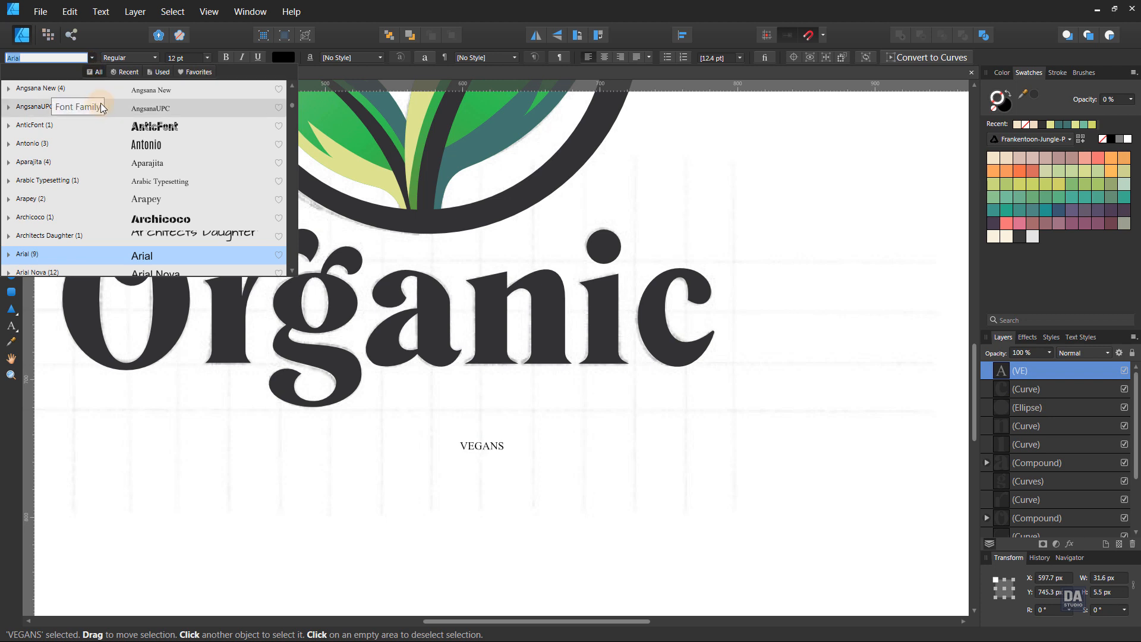
left_click(137, 104)
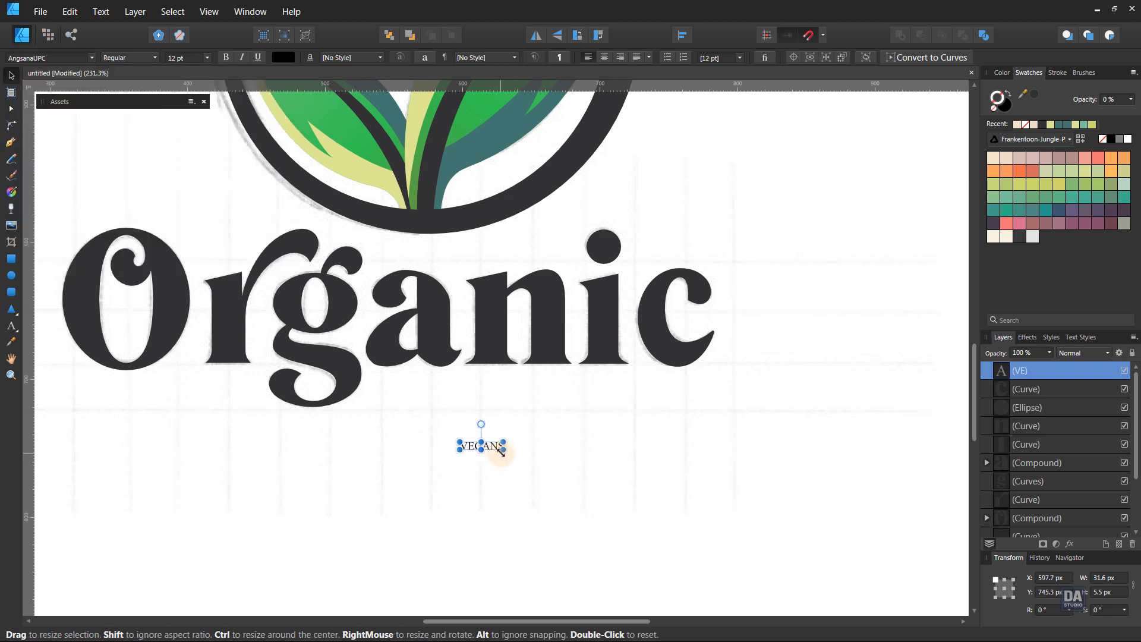
left_click_drag(503, 449, 759, 498)
left_click_drag(652, 467, 582, 419)
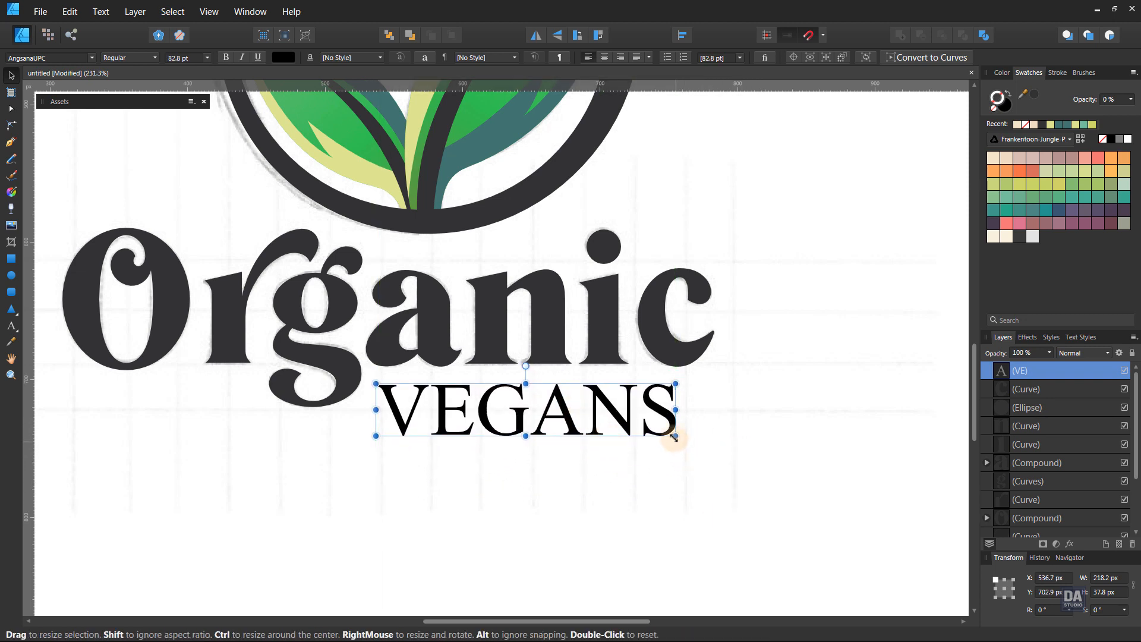
left_click_drag(676, 436, 708, 461)
- Fill the VEGANS text with the sampled dark grey of the Organic lettering
left_click(1004, 107)
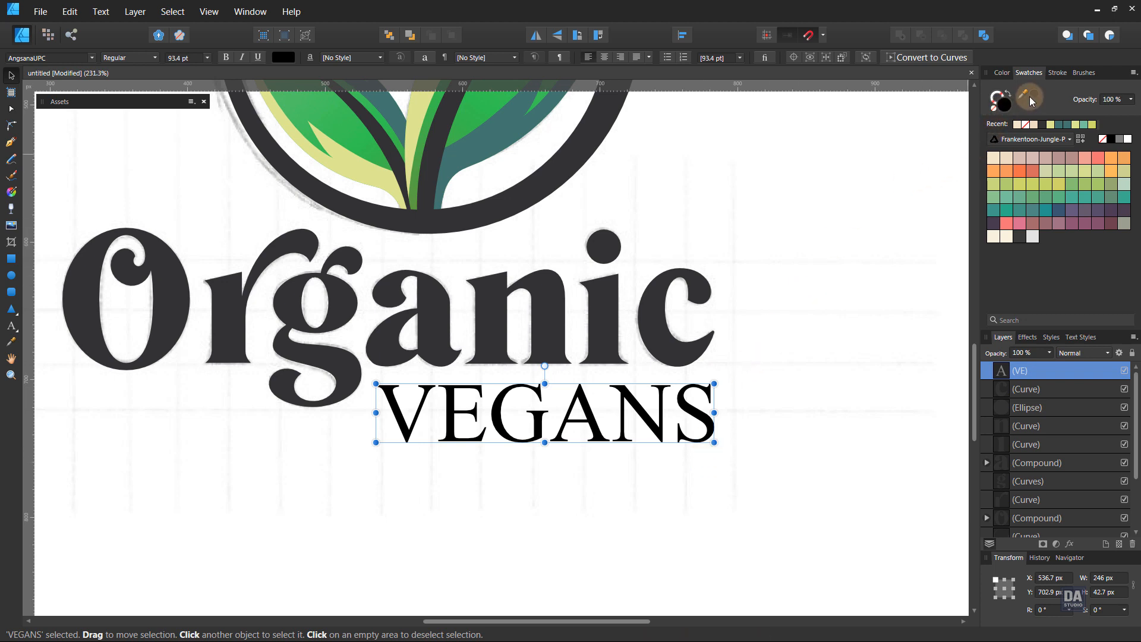
left_click(1035, 96)
left_click(817, 342)
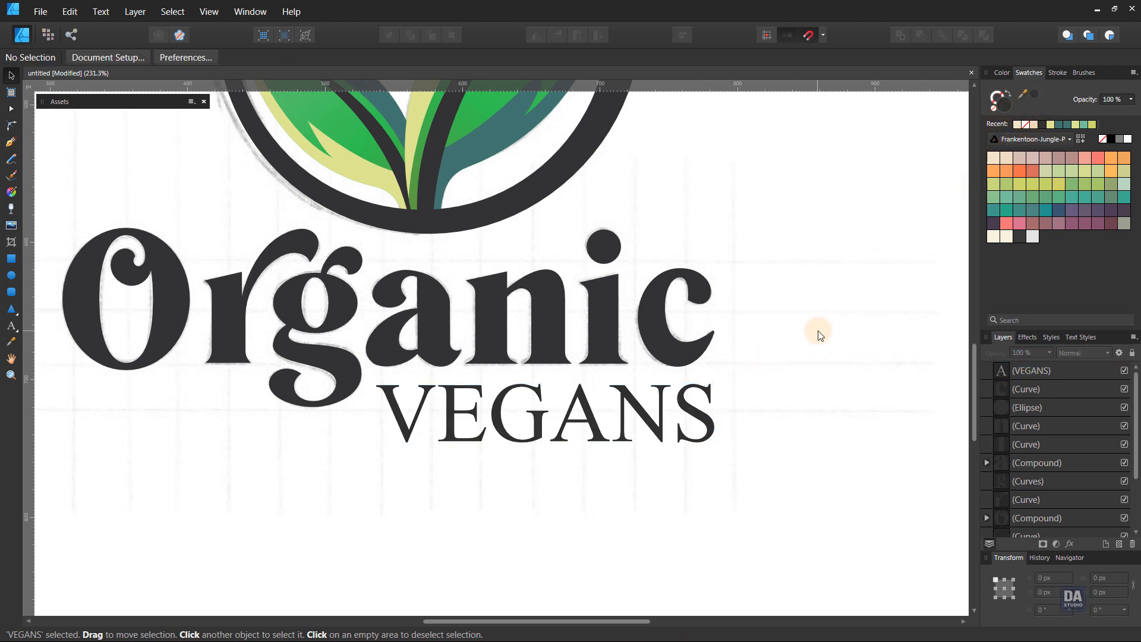
key("ctrl+z")
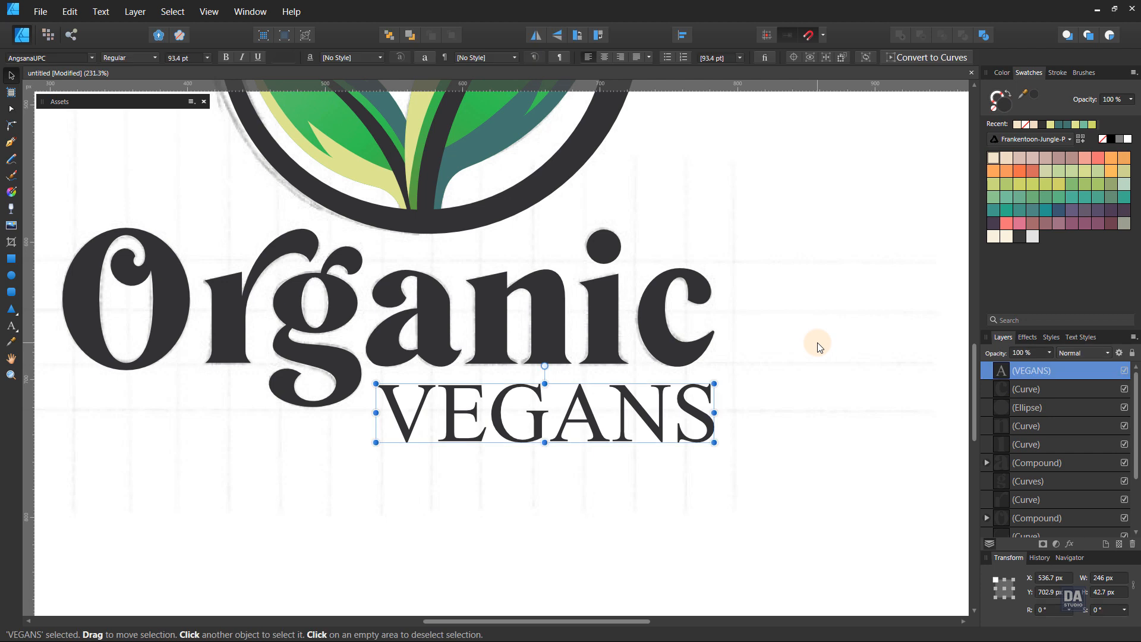
- Change the VEGANS text's font to Adobe Arabic
left_click(58, 60)
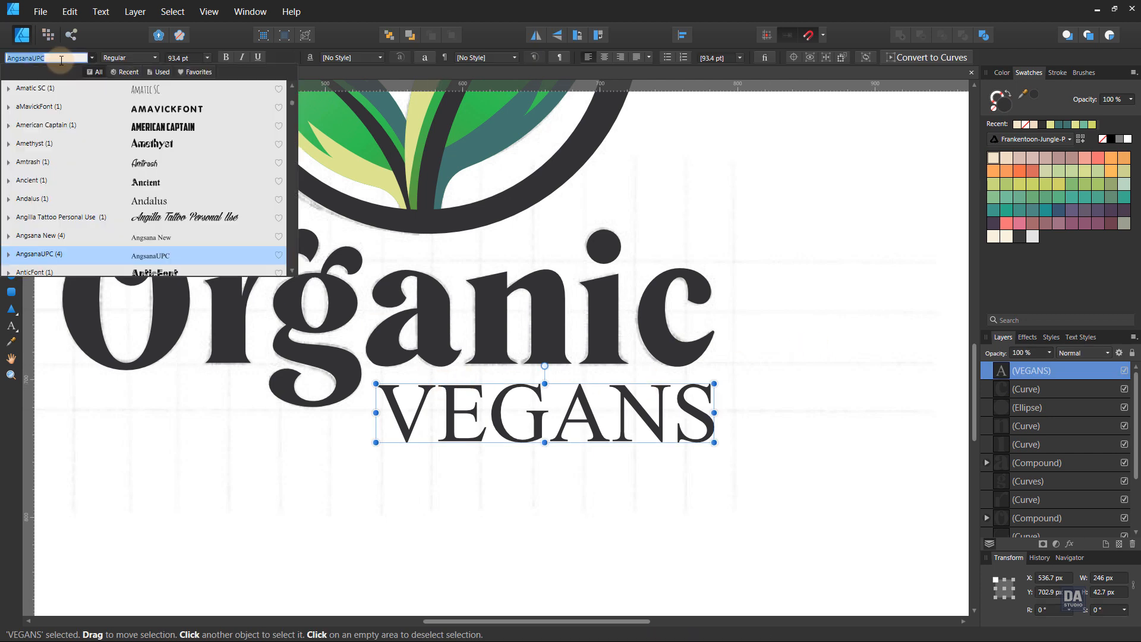
type("adob")
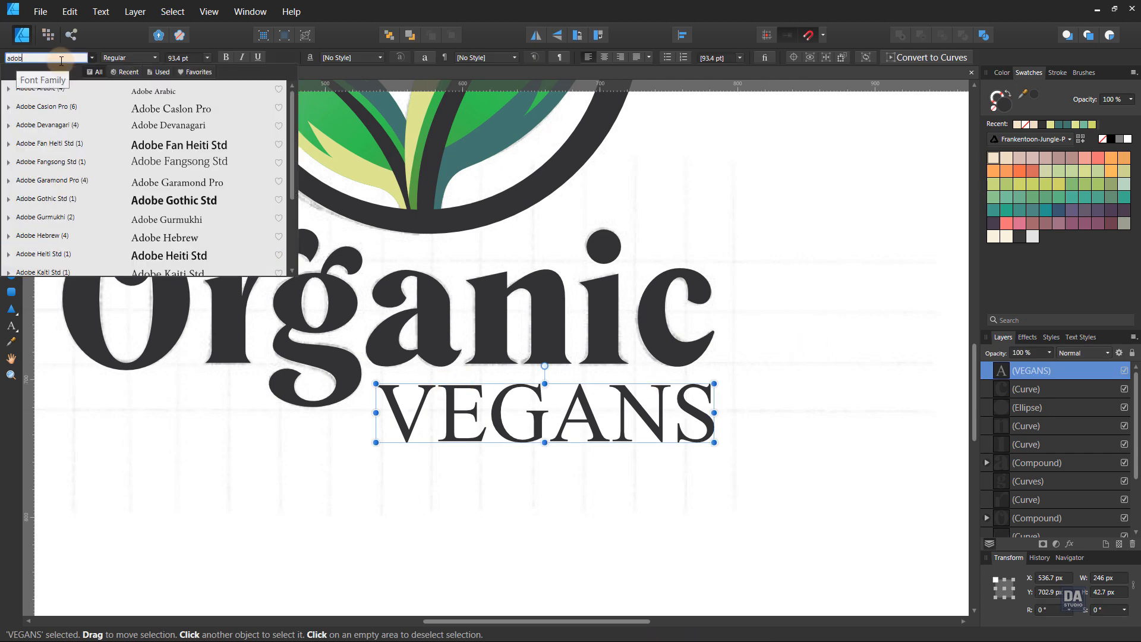
type("e")
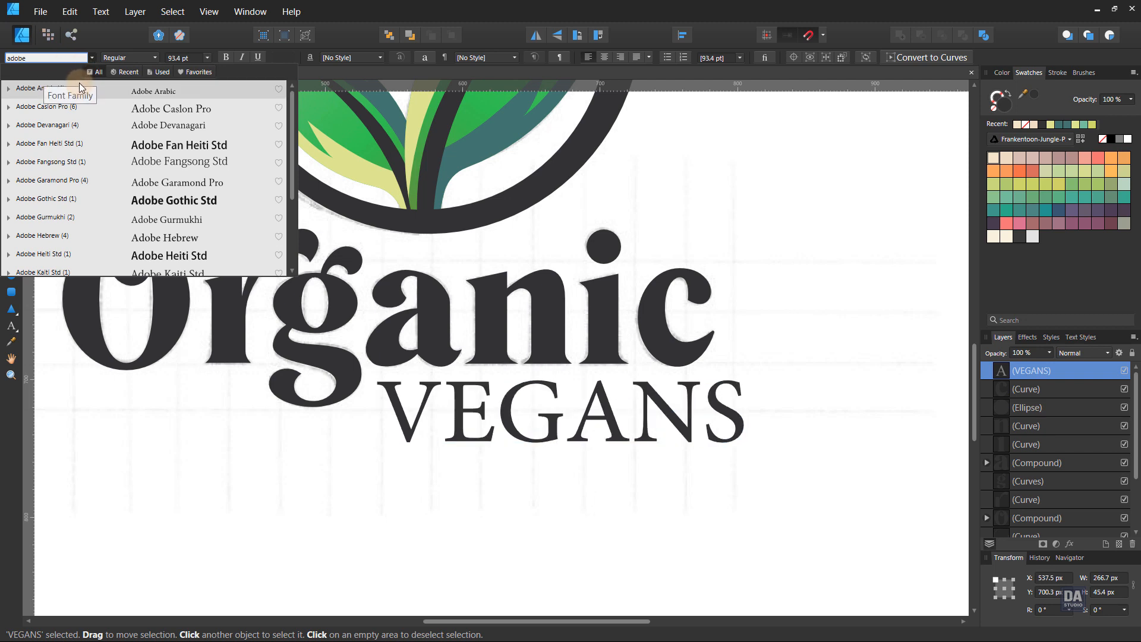
left_click(80, 84)
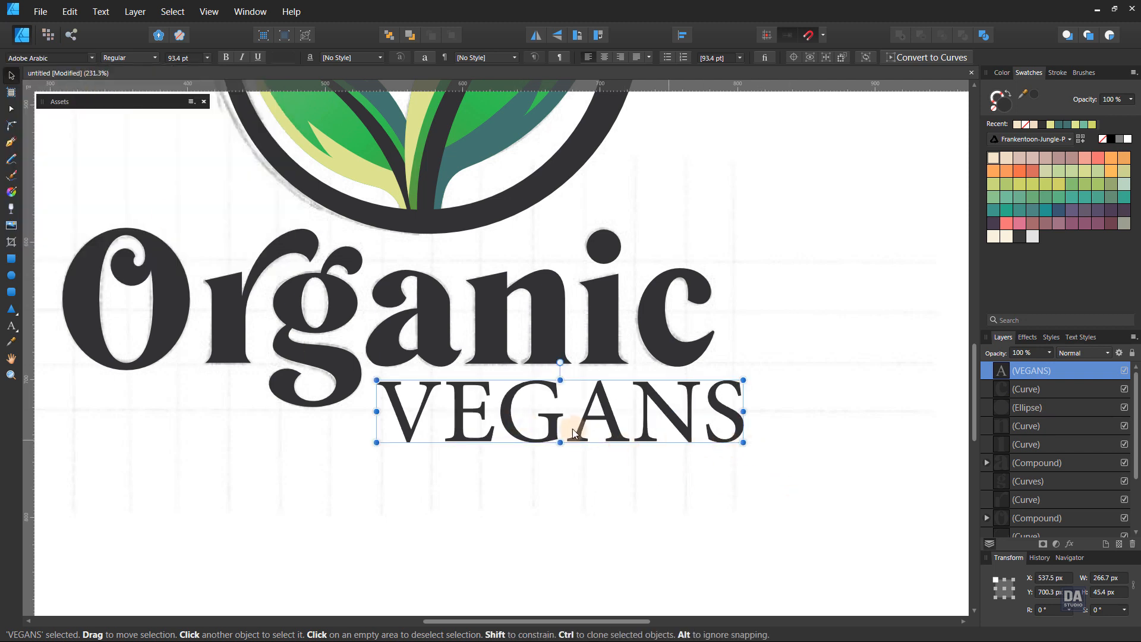
- Retype the text's letters after the V in lowercase as "Vegans" and enlarge it to about 245.3 by 77.3 px
key("t")
left_click_drag(446, 416, 774, 425)
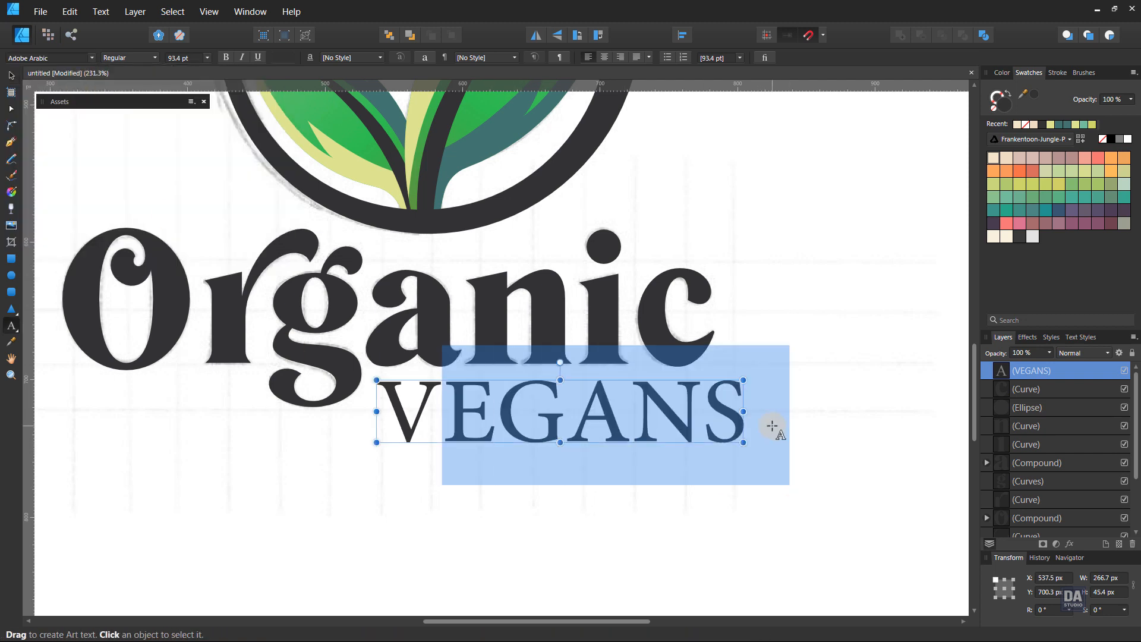
type("egans")
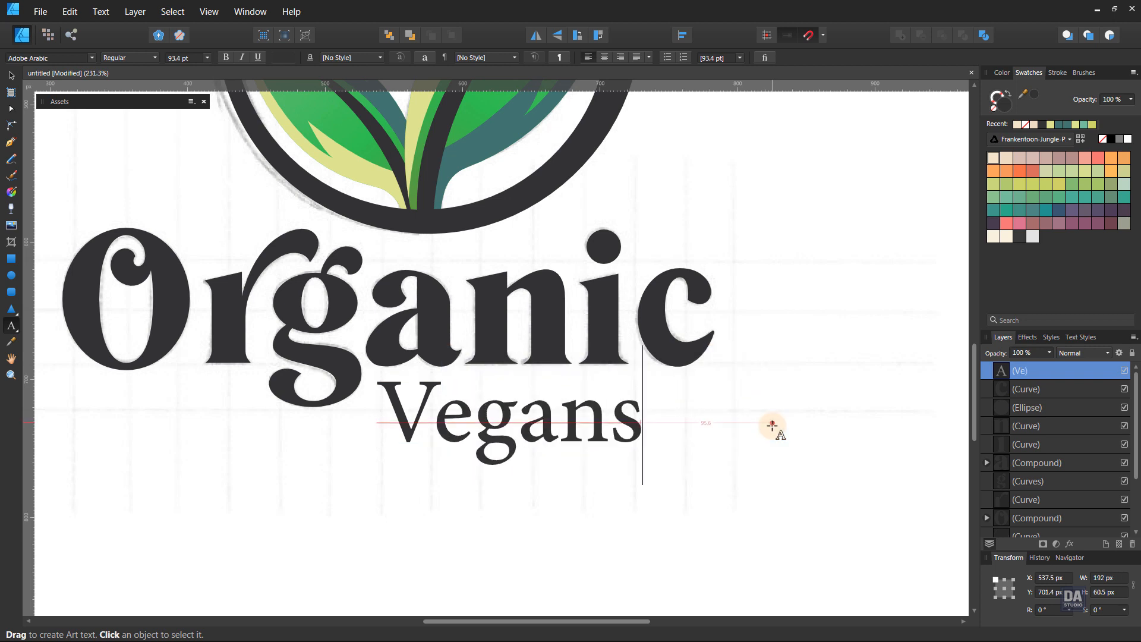
key("Escape")
left_click(10, 76)
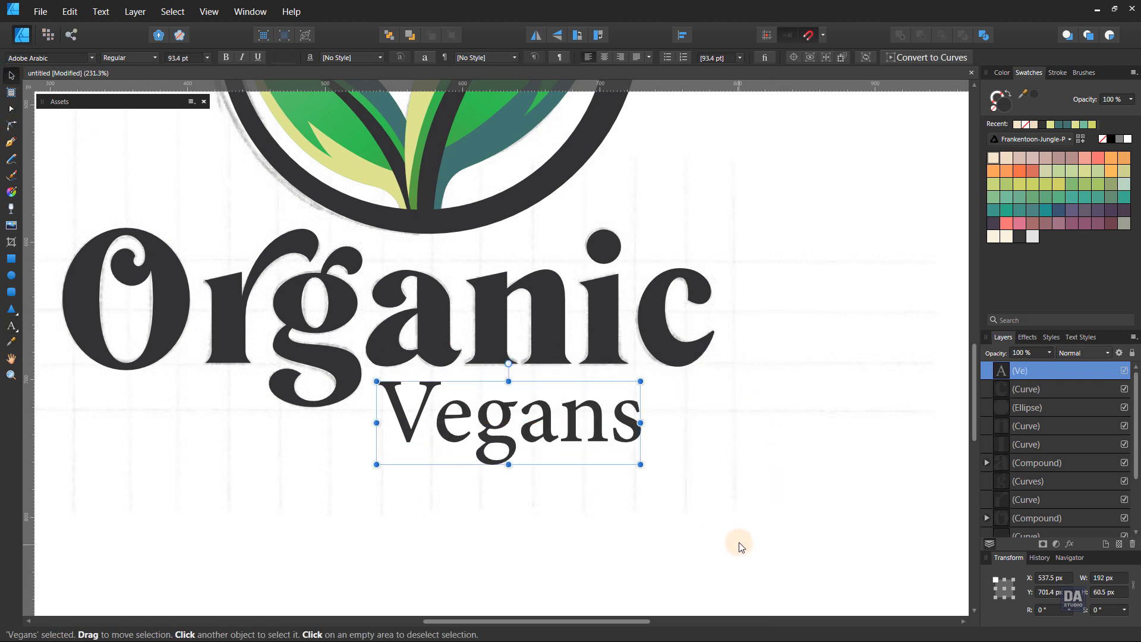
left_click_drag(640, 464, 722, 469)
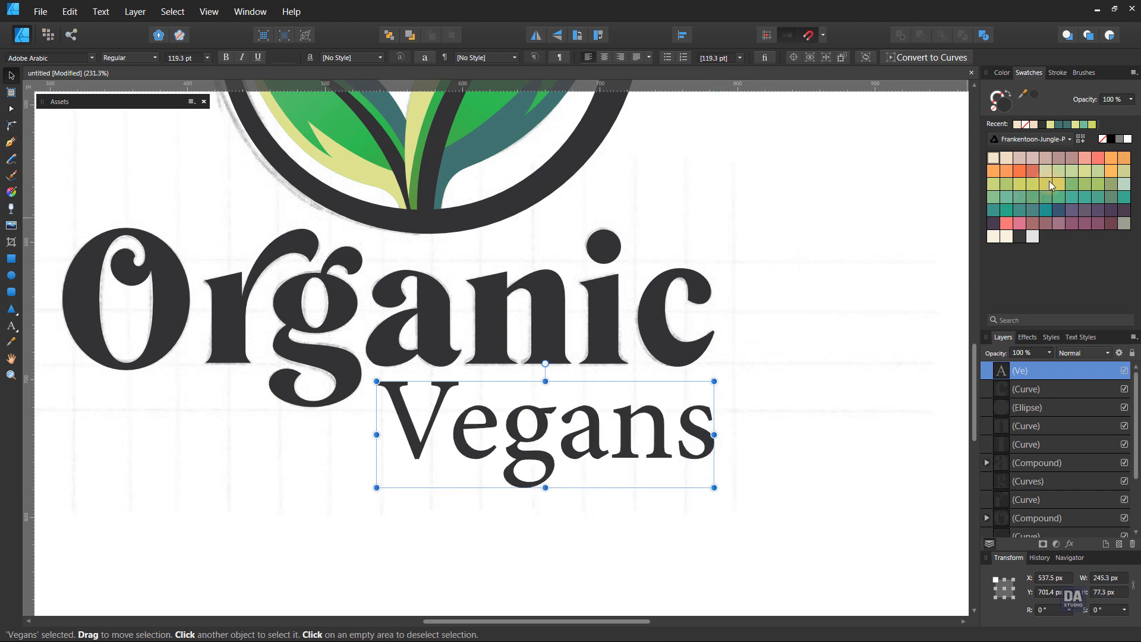
- Try thickening the Vegans text with a 1 pt stroke, then return the stroke width to 0 pt
left_click(1057, 73)
scroll(1113, 110, "up", 1)
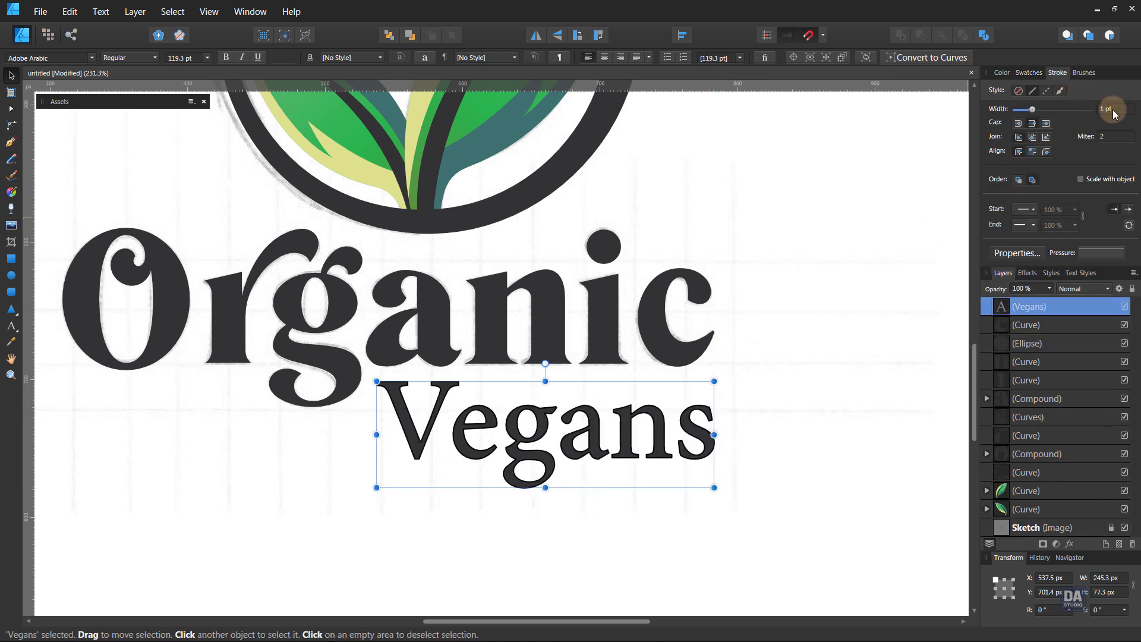
scroll(1112, 109, "down", 1)
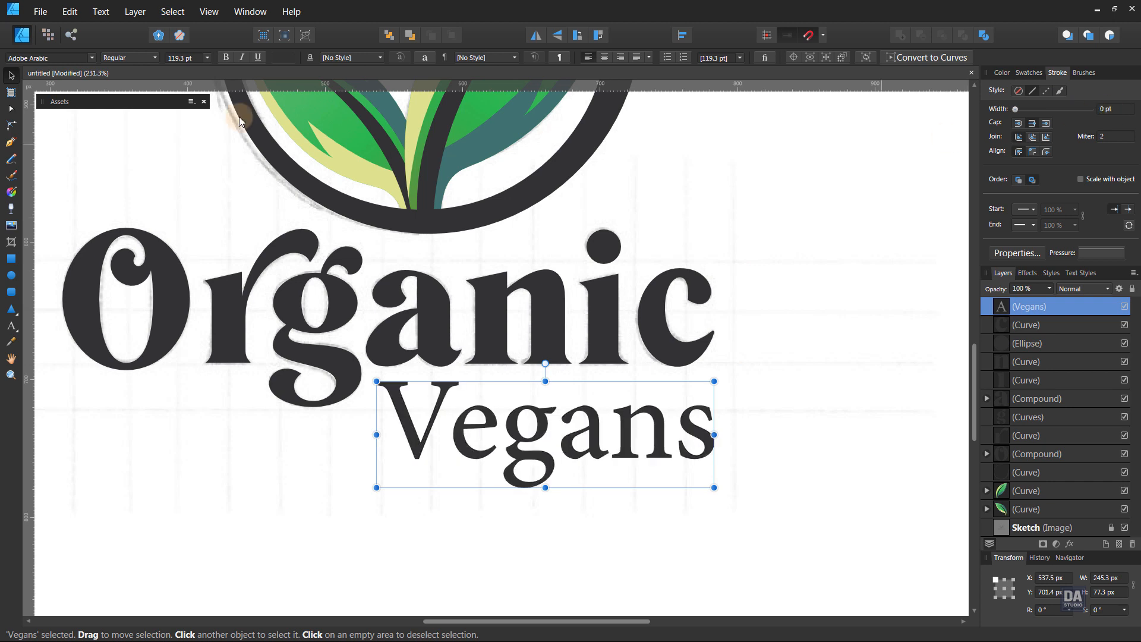
- Make the Vegans text bold and scale it down to about 251.2 by 75.2 px, keeping its right edge in place
left_click(226, 57)
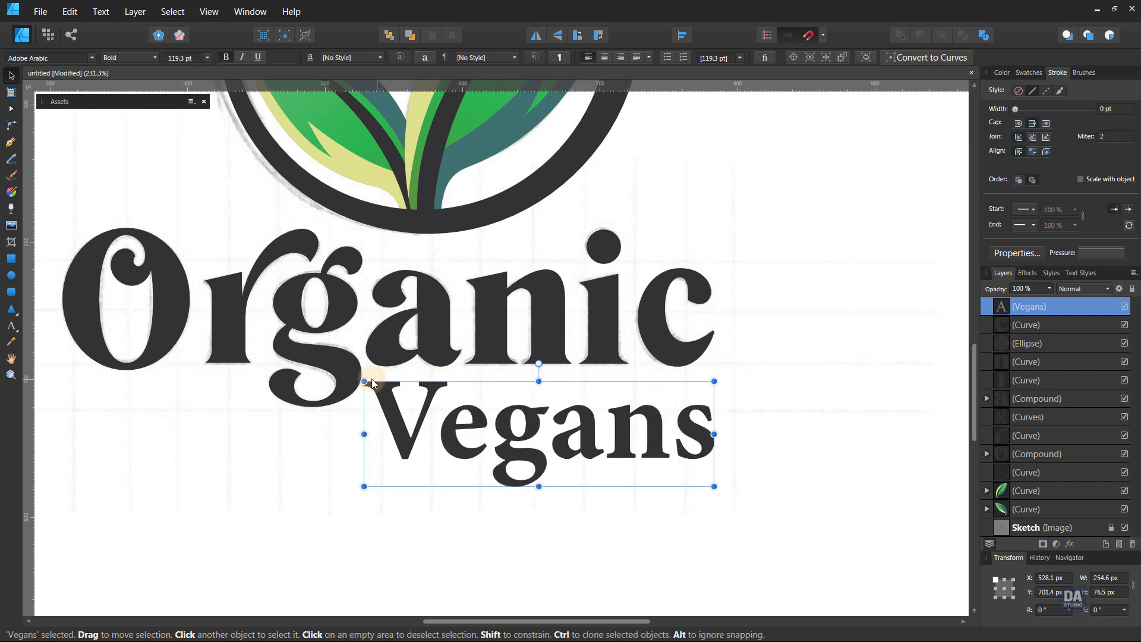
left_click_drag(364, 381, 369, 375)
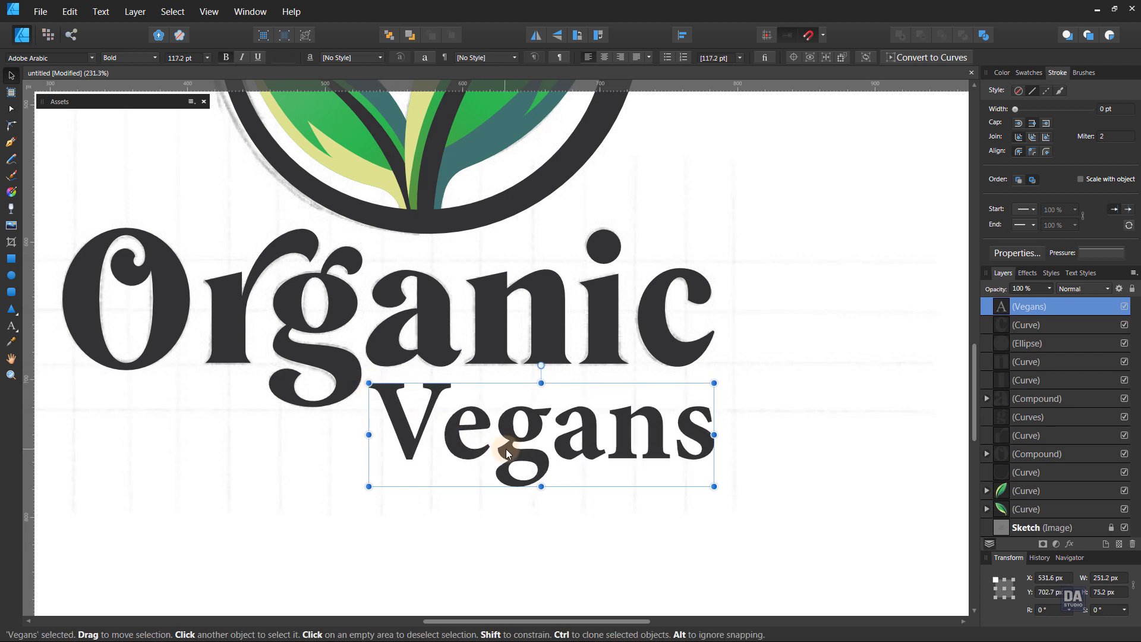
- Deselect the Vegans text and hide the Sketch image layer to leave only the vector logo on the page
left_click(732, 433)
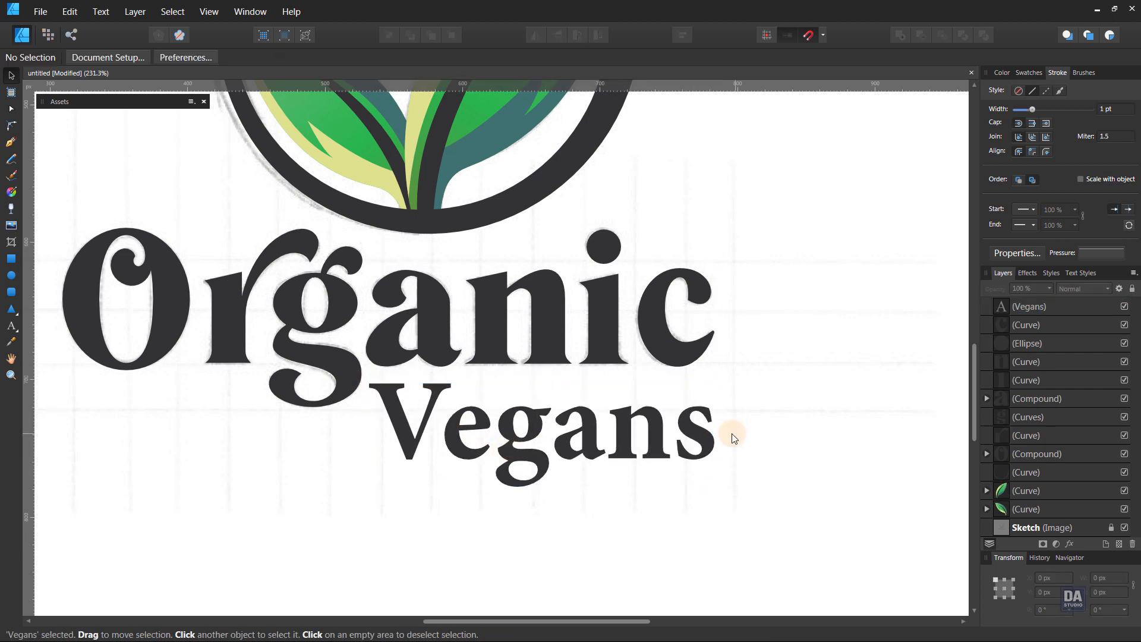
key("ctrl+0")
key("ctrl+0")
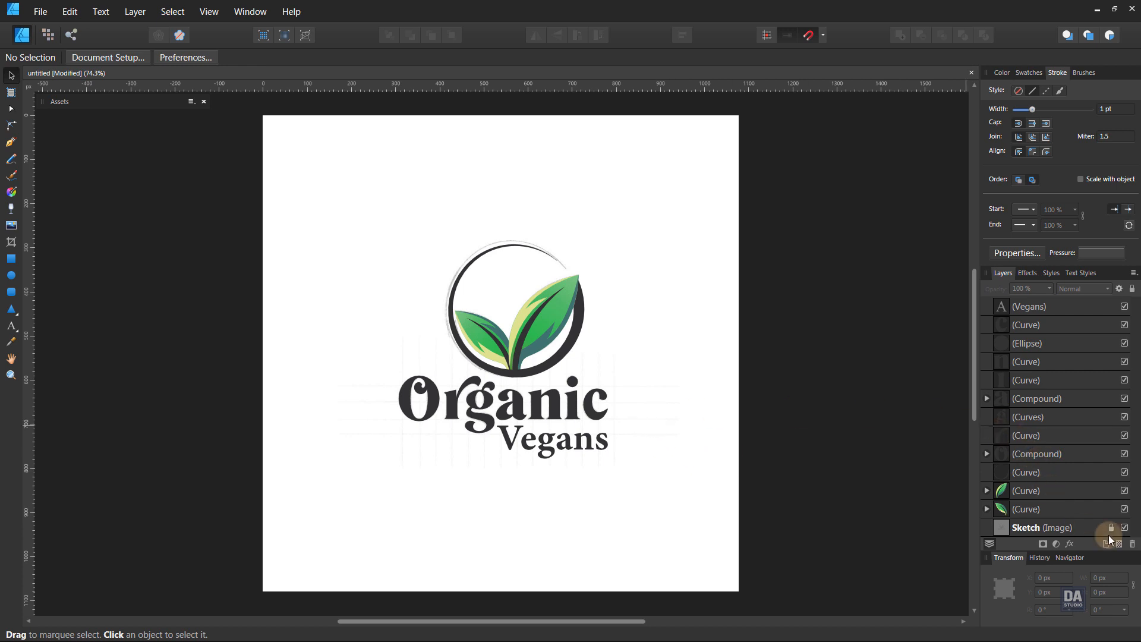
left_click(1124, 527)
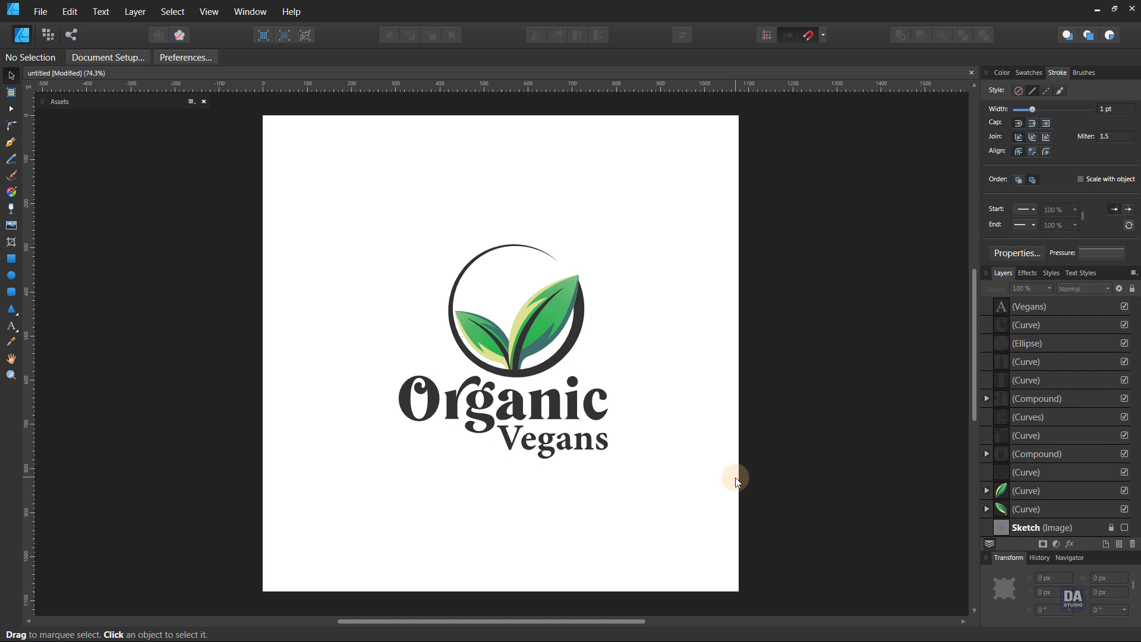
- Move the whole logo, including emblem and both text lines, about 35 px left and slightly up on the page, then deselect it
left_click_drag(674, 191, 256, 553)
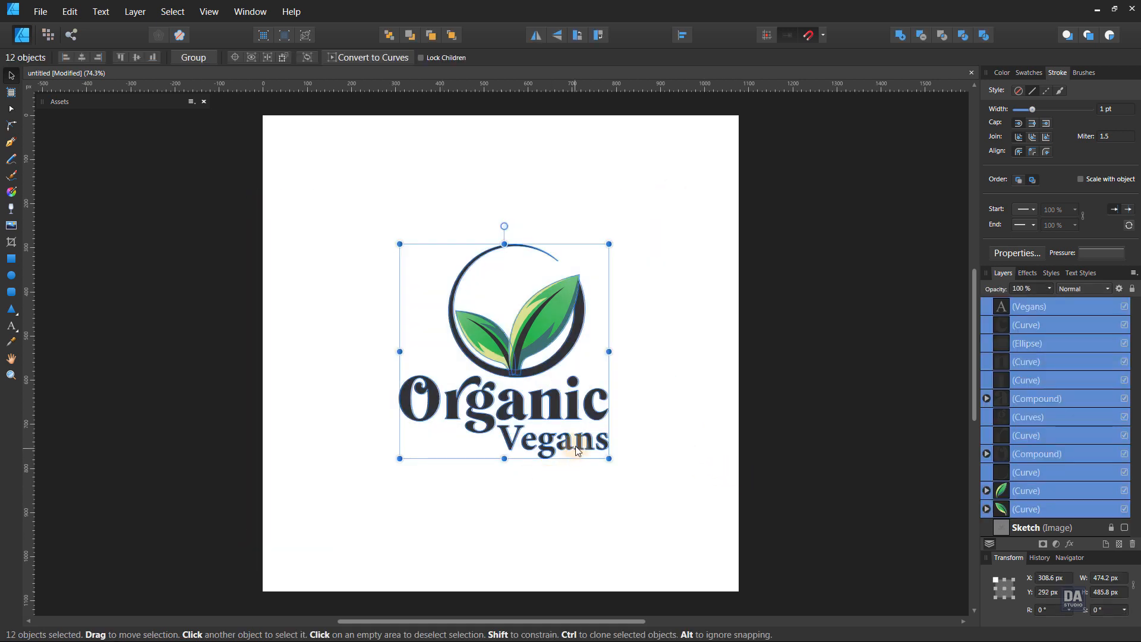
left_click_drag(574, 446, 558, 446)
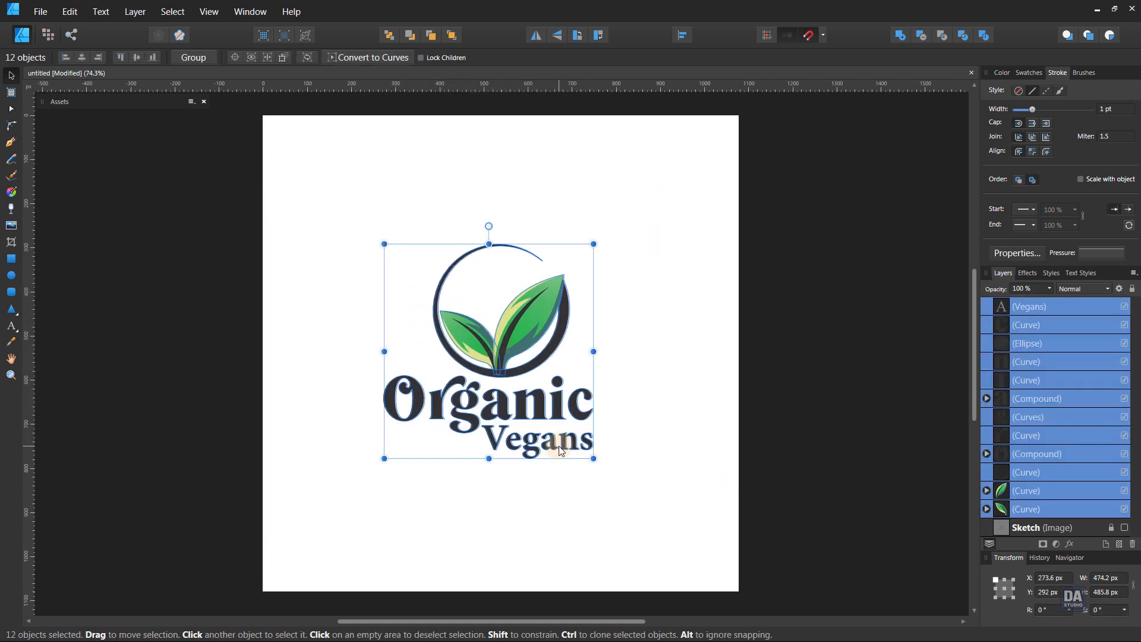
left_click(665, 461)
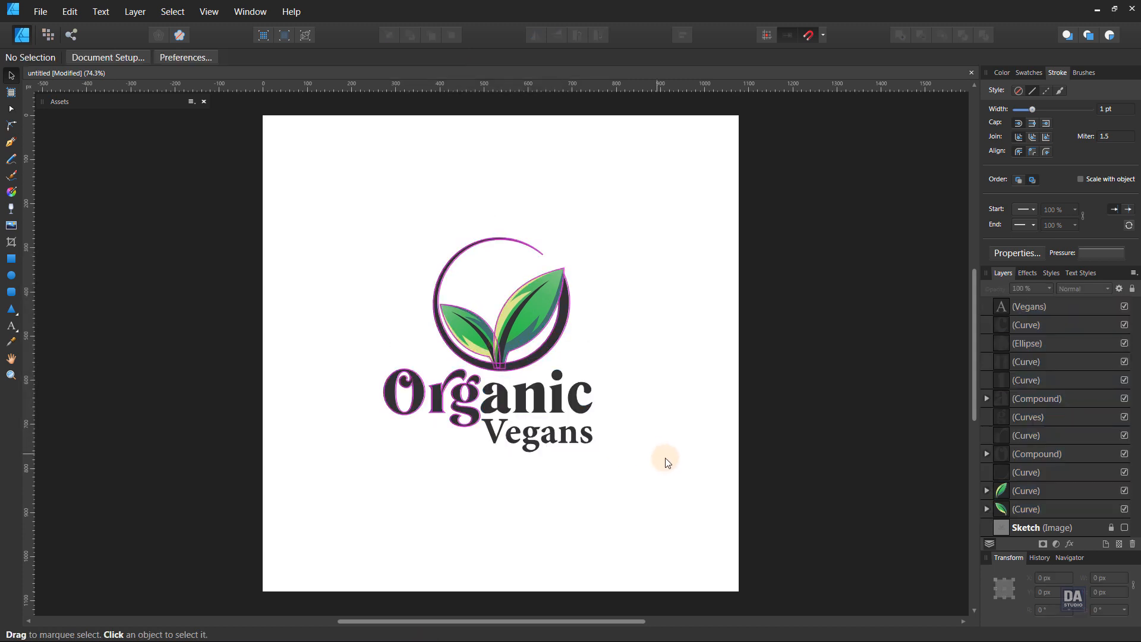